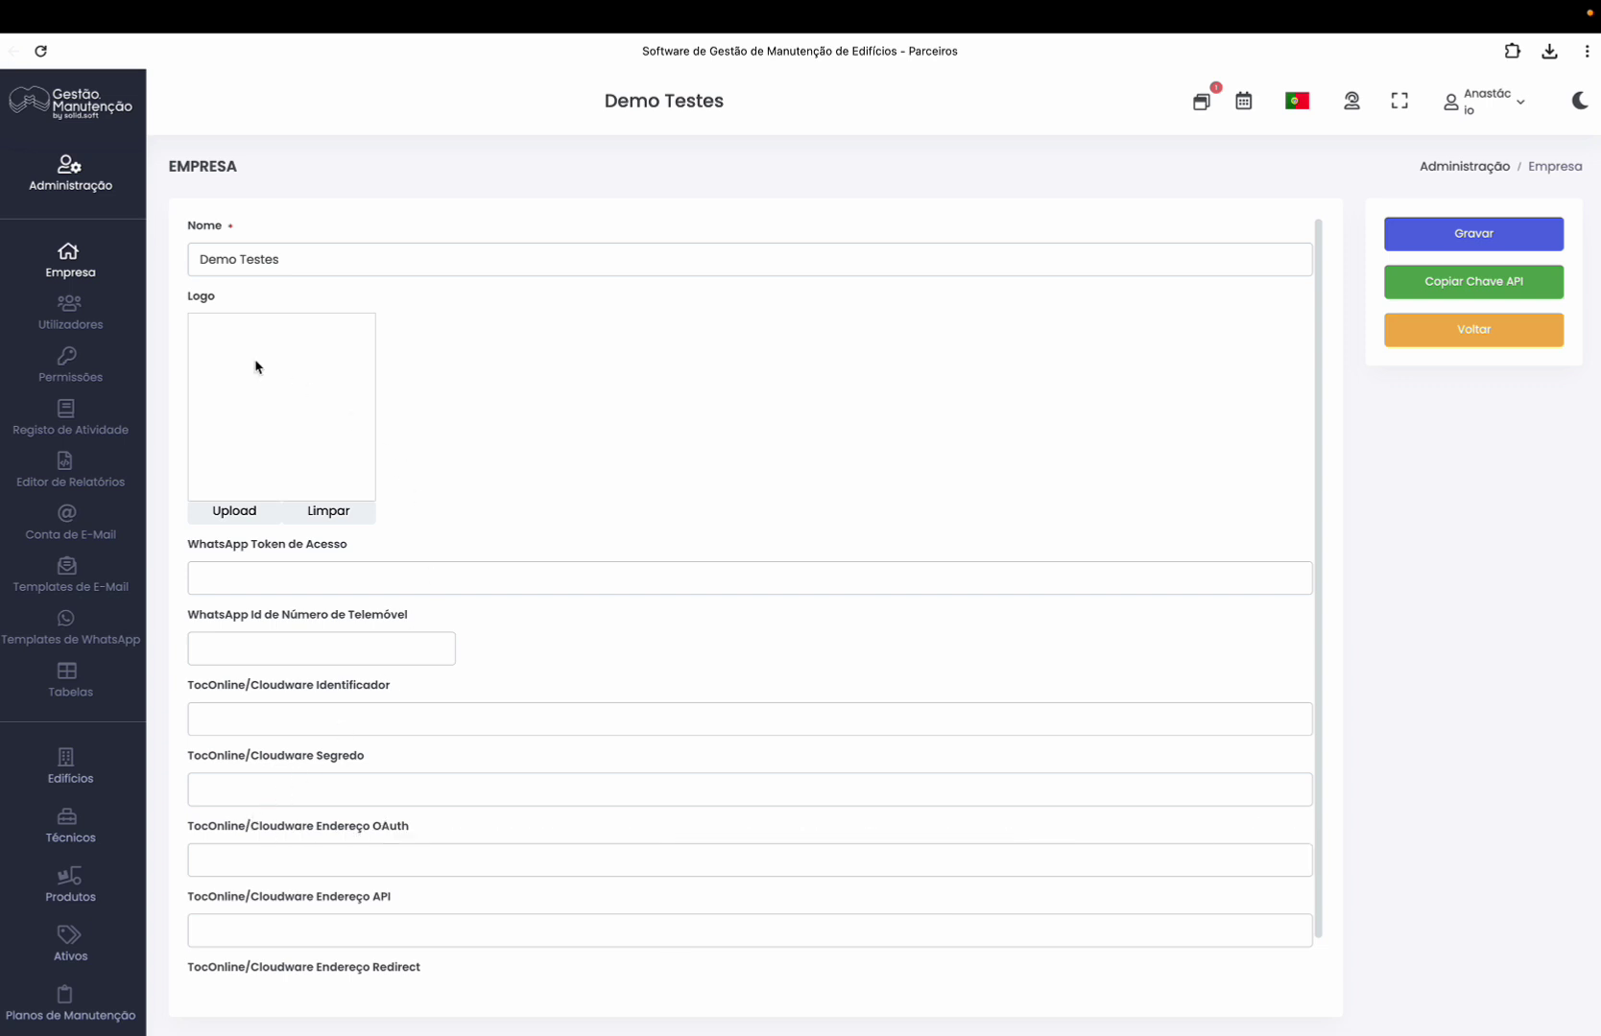
Open the user administration, examine the access permissions of user 000, and go back to the user list
click(69, 312)
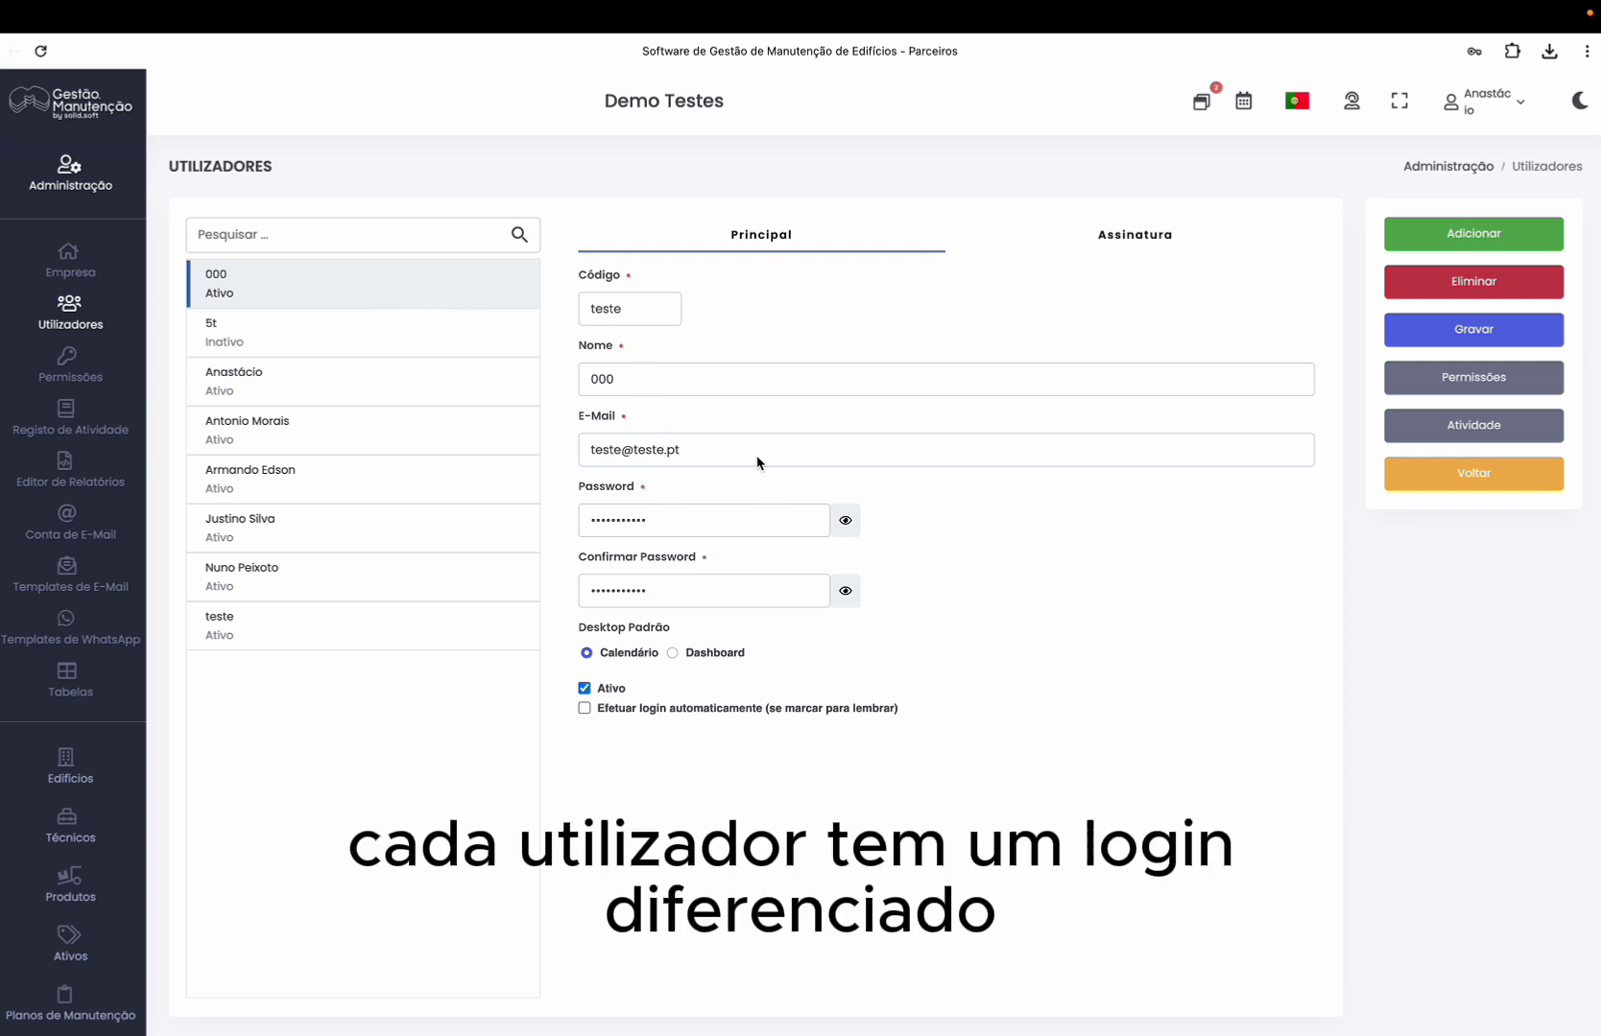
click(1432, 384)
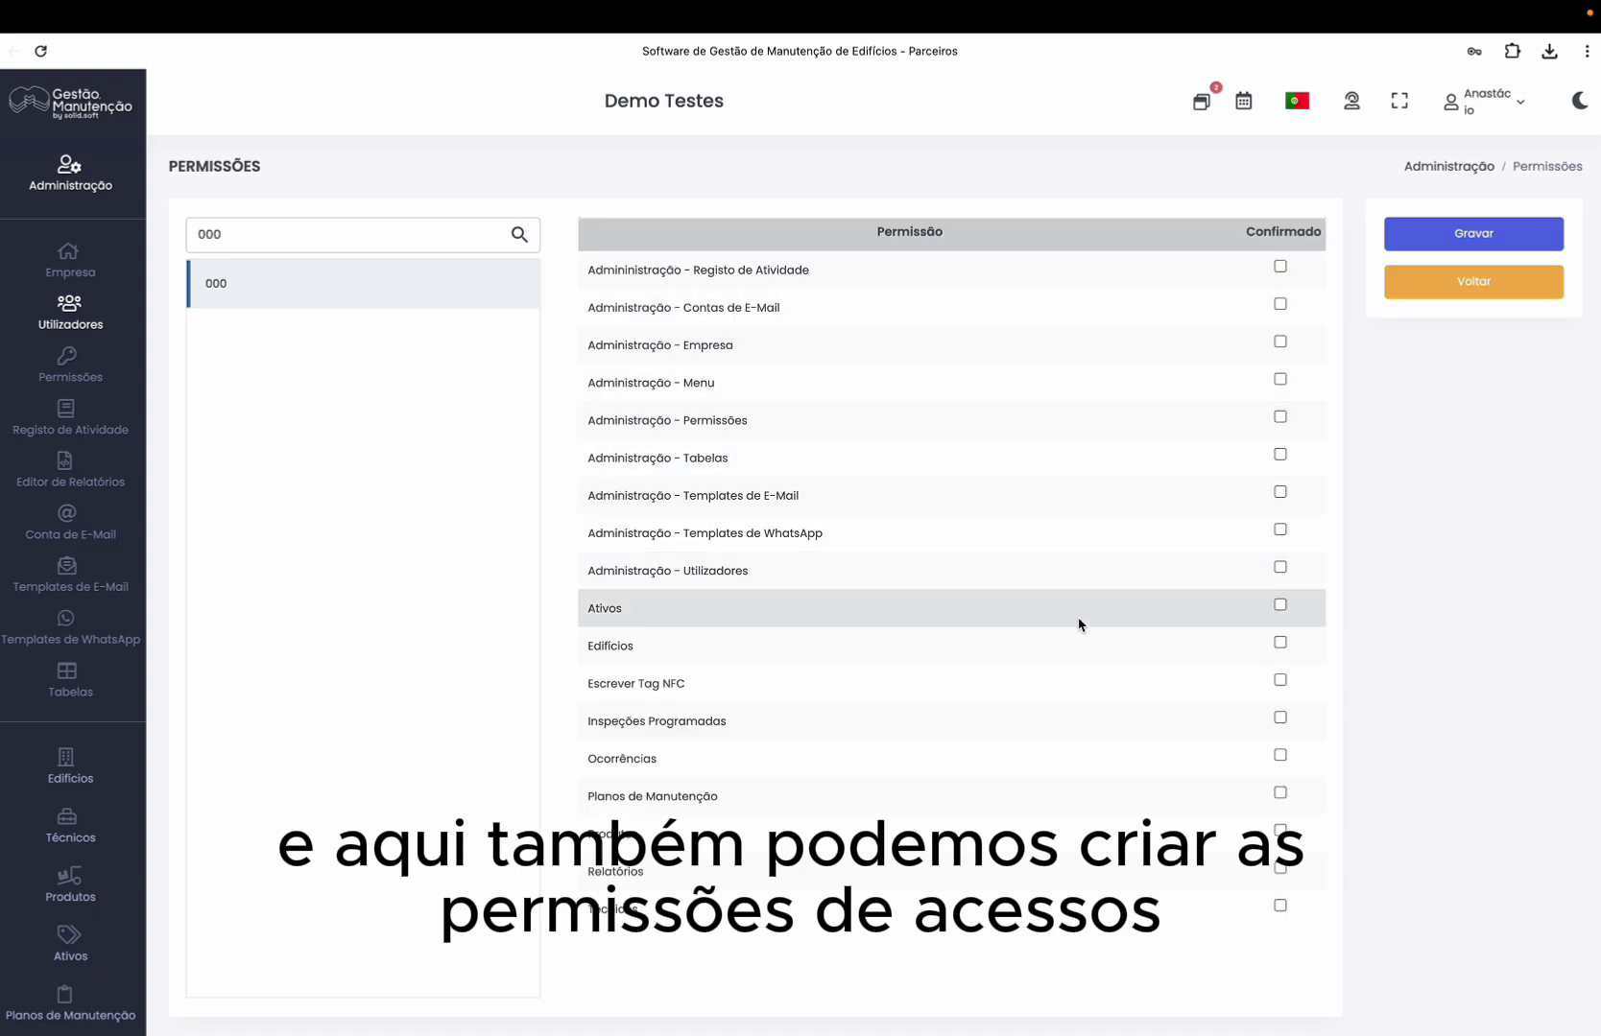
click(1429, 293)
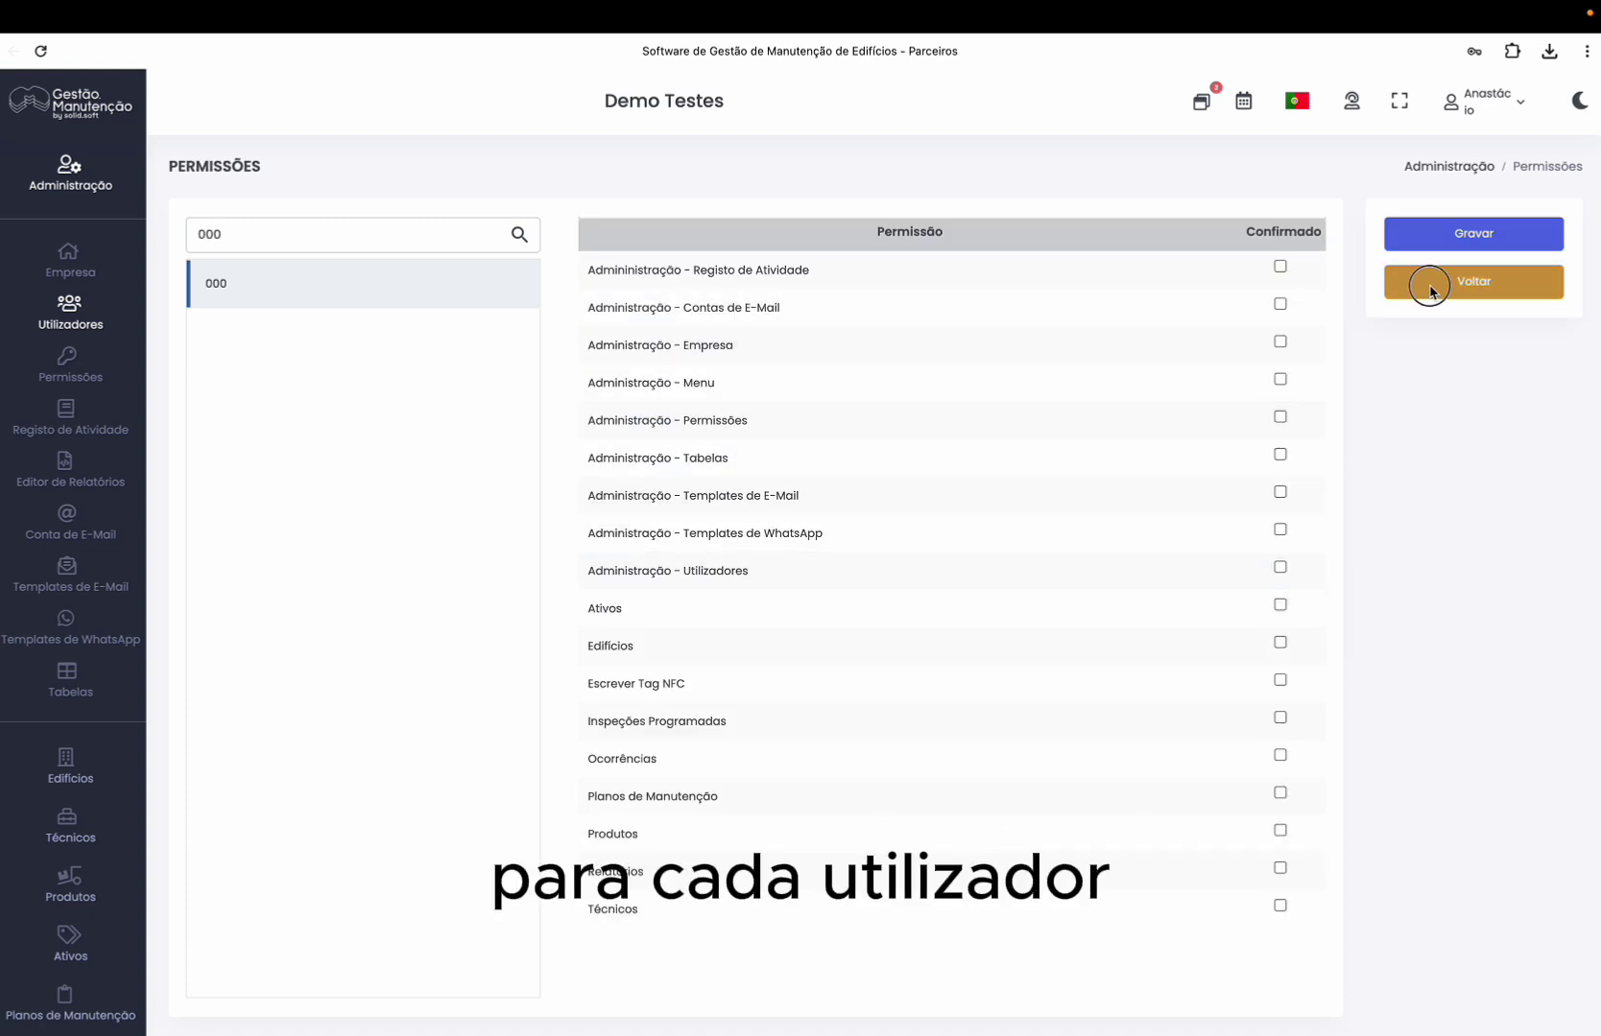
Look through the administration areas: activity log, e-mail account, e-mail templates, WhatsApp templates and tables
click(79, 436)
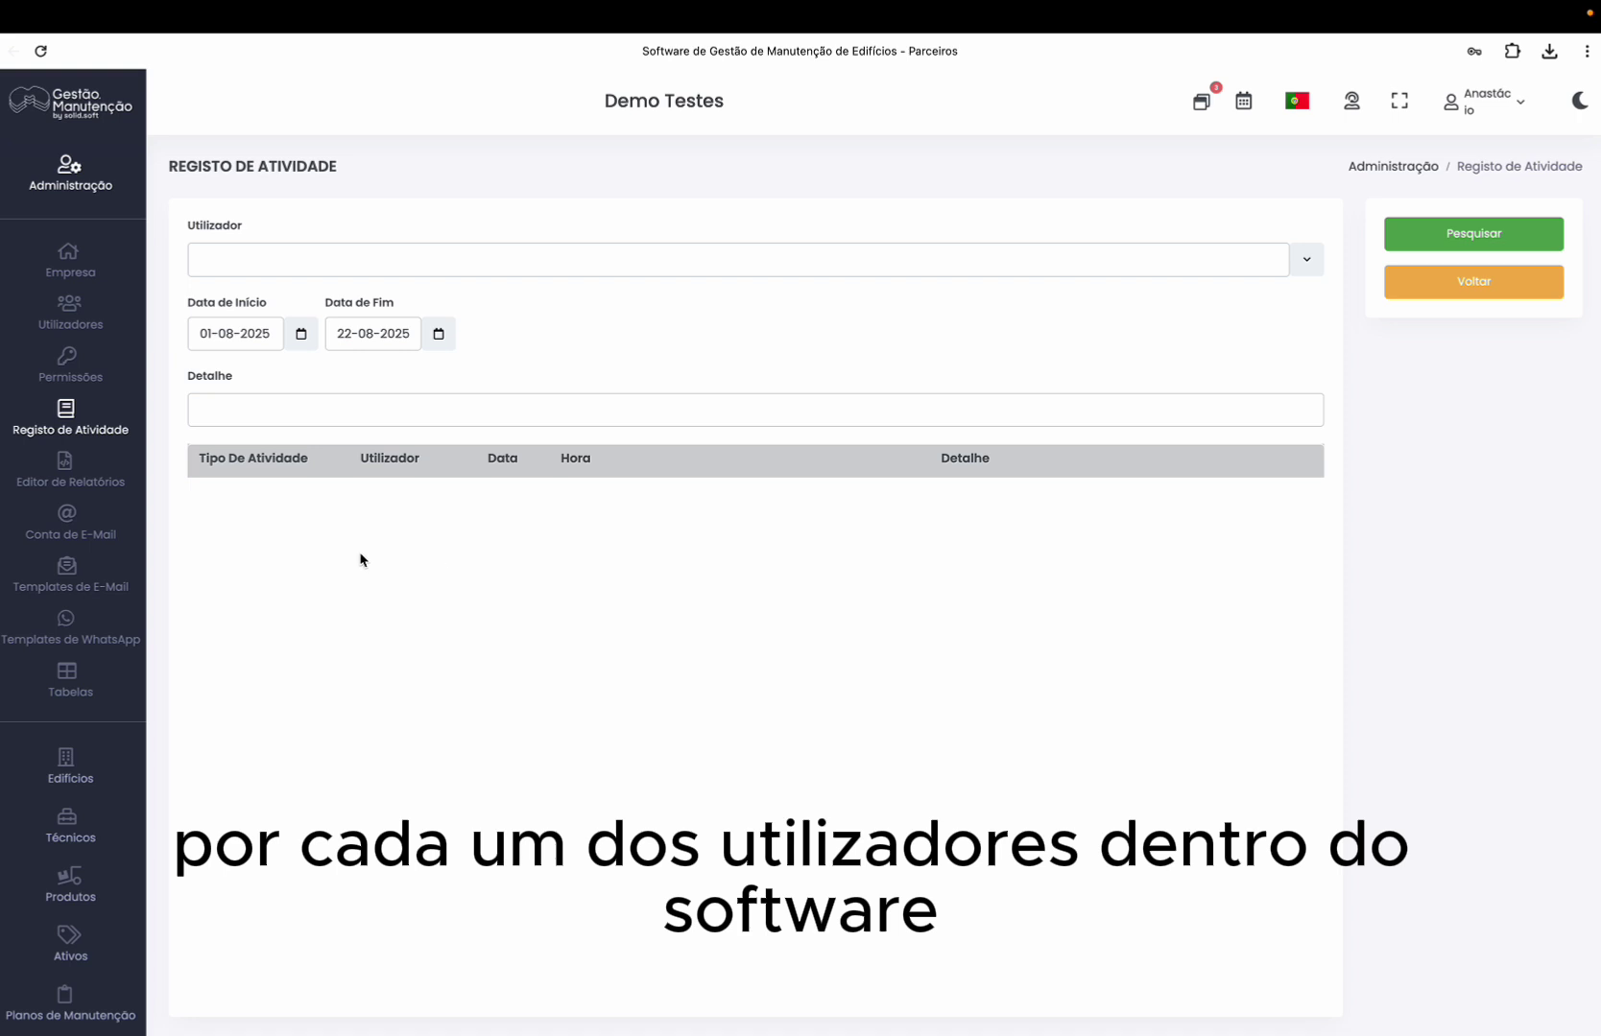
click(69, 524)
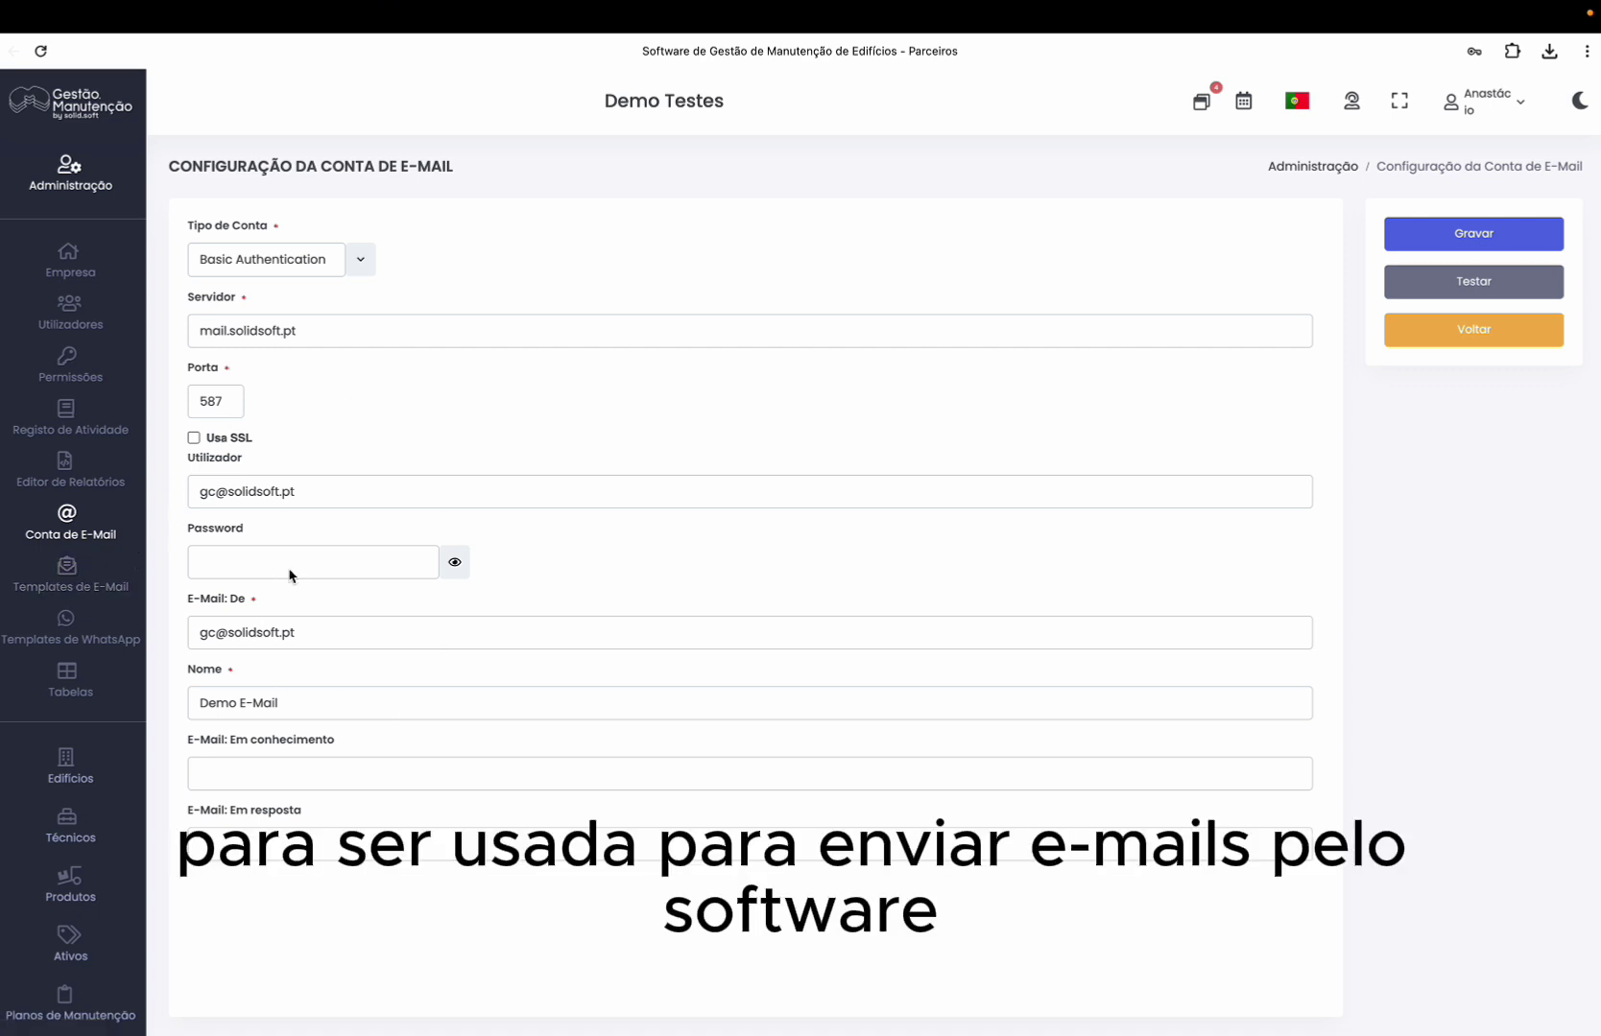
click(87, 582)
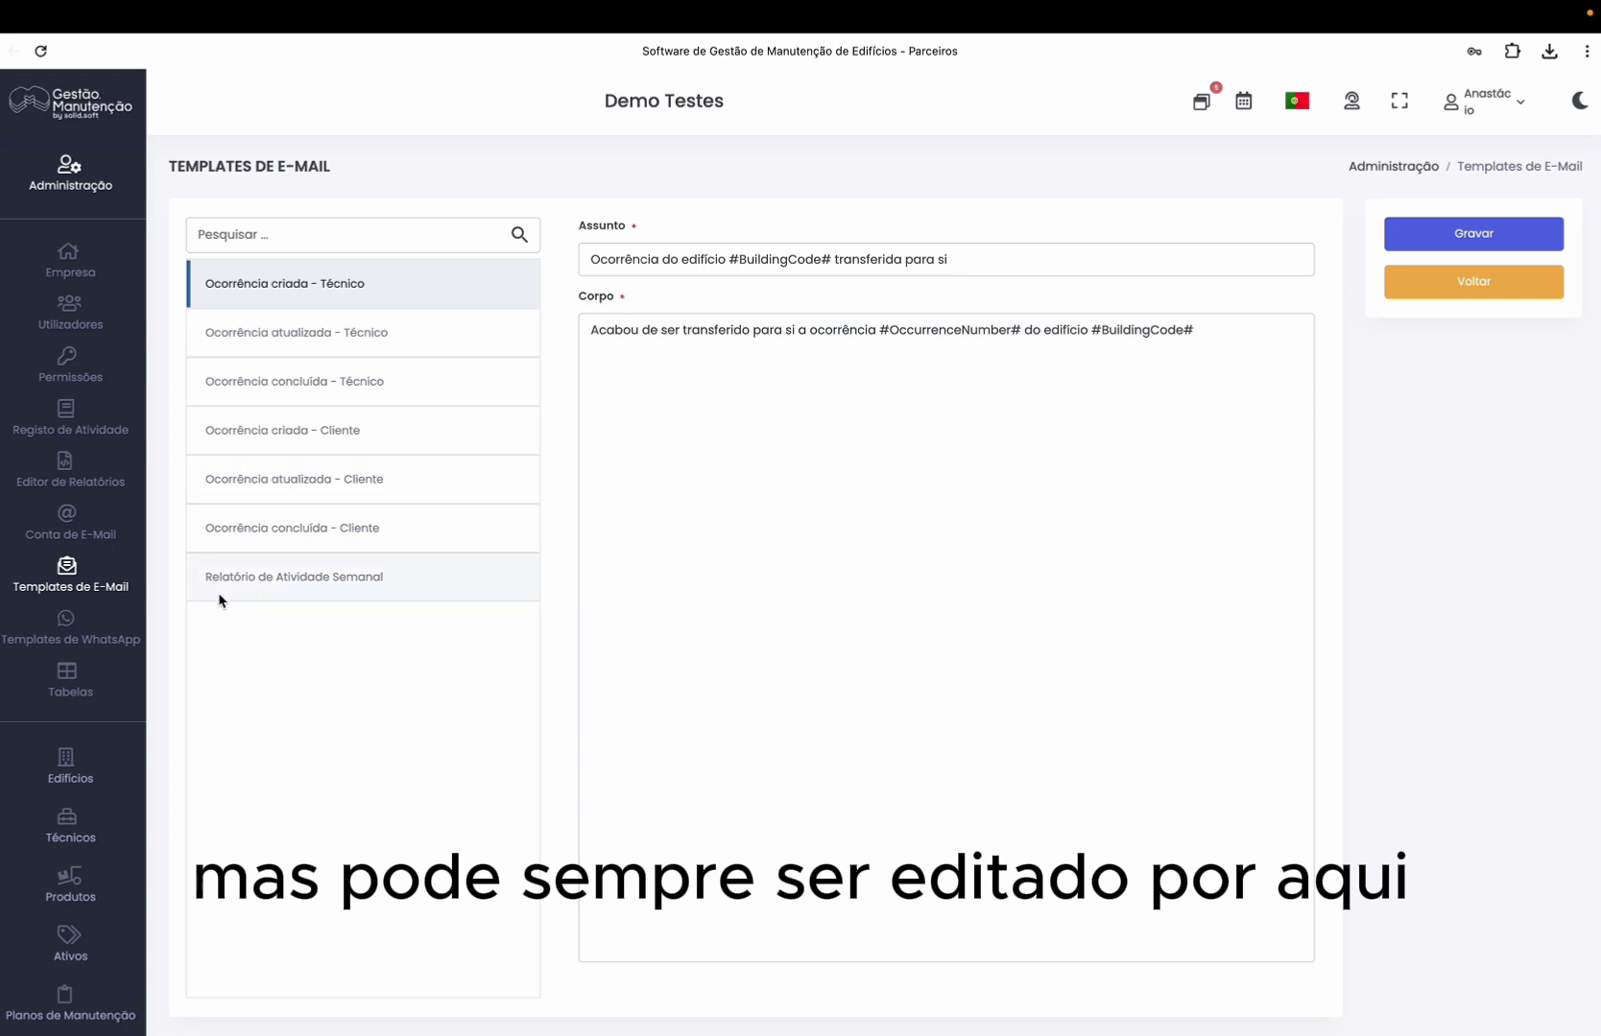
click(67, 640)
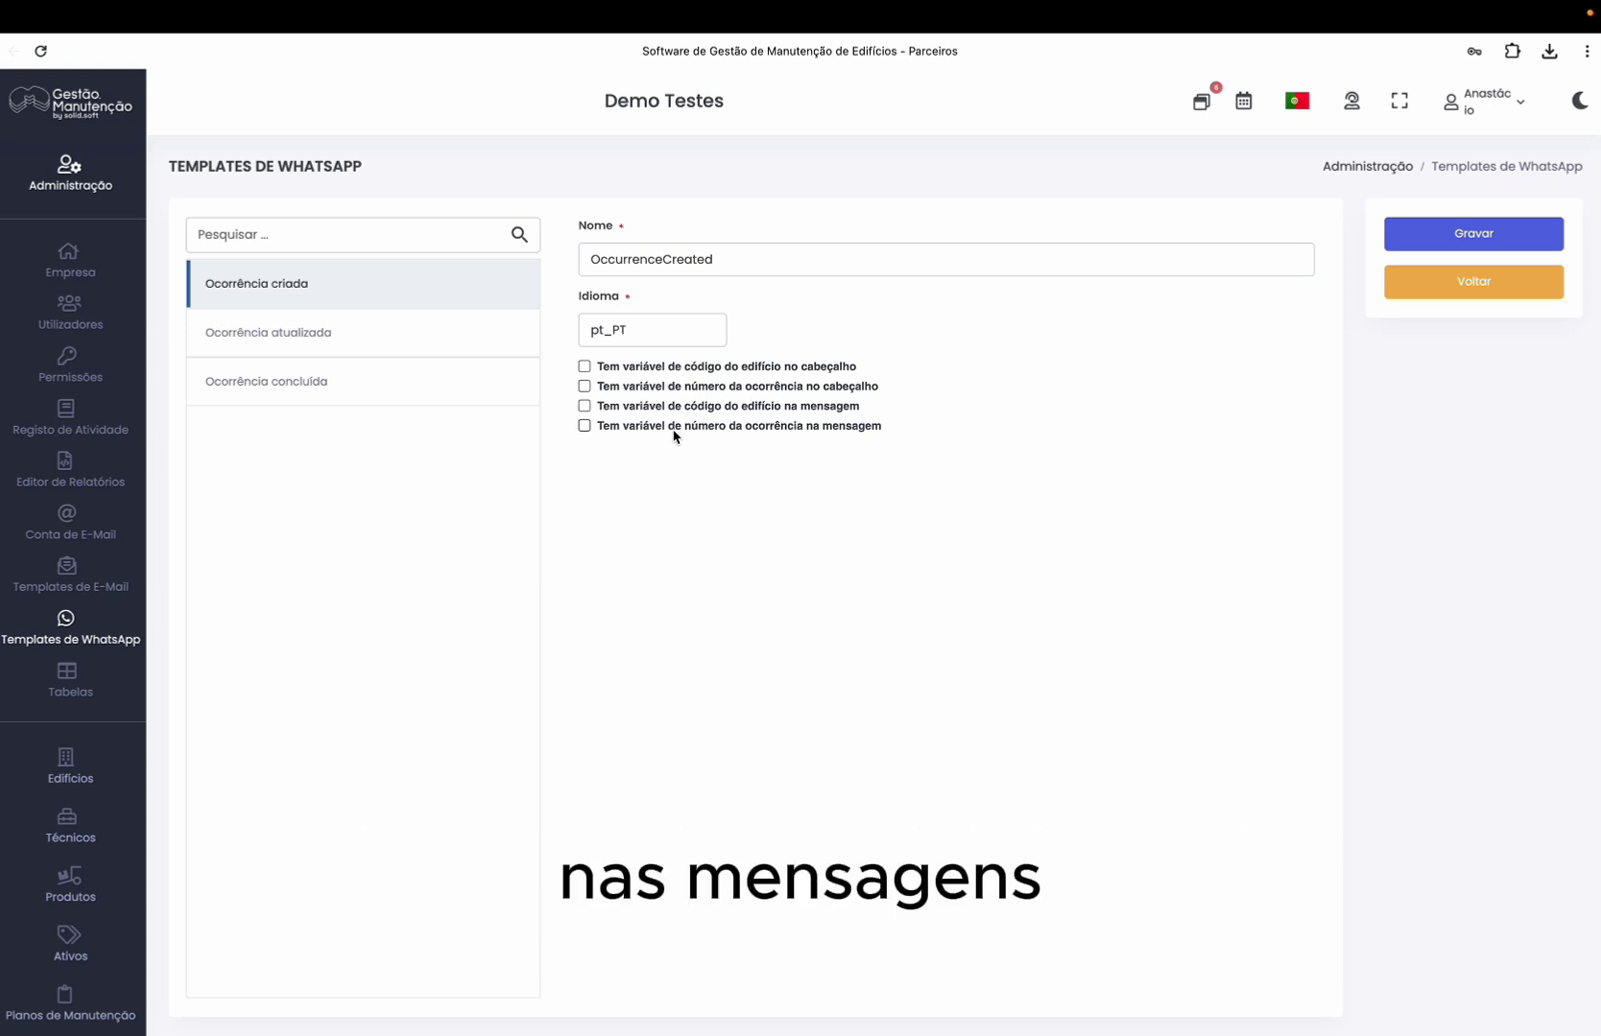
click(67, 679)
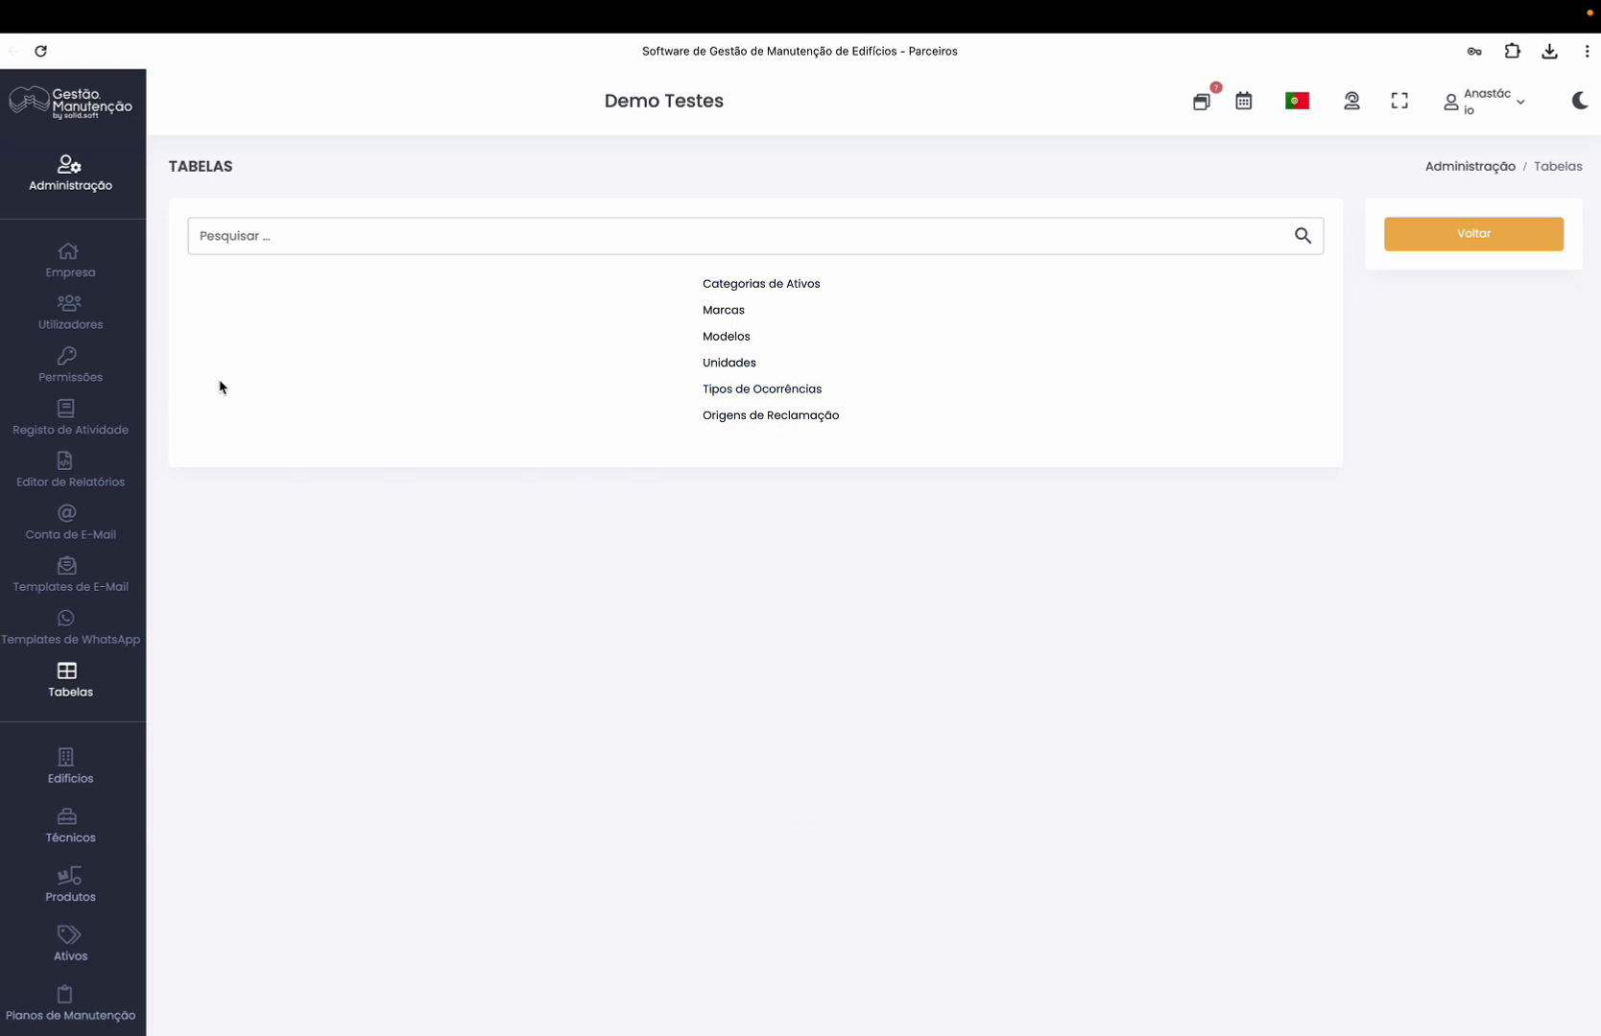
Leave the administration area and view the record of Técnico C among the technicians
click(69, 182)
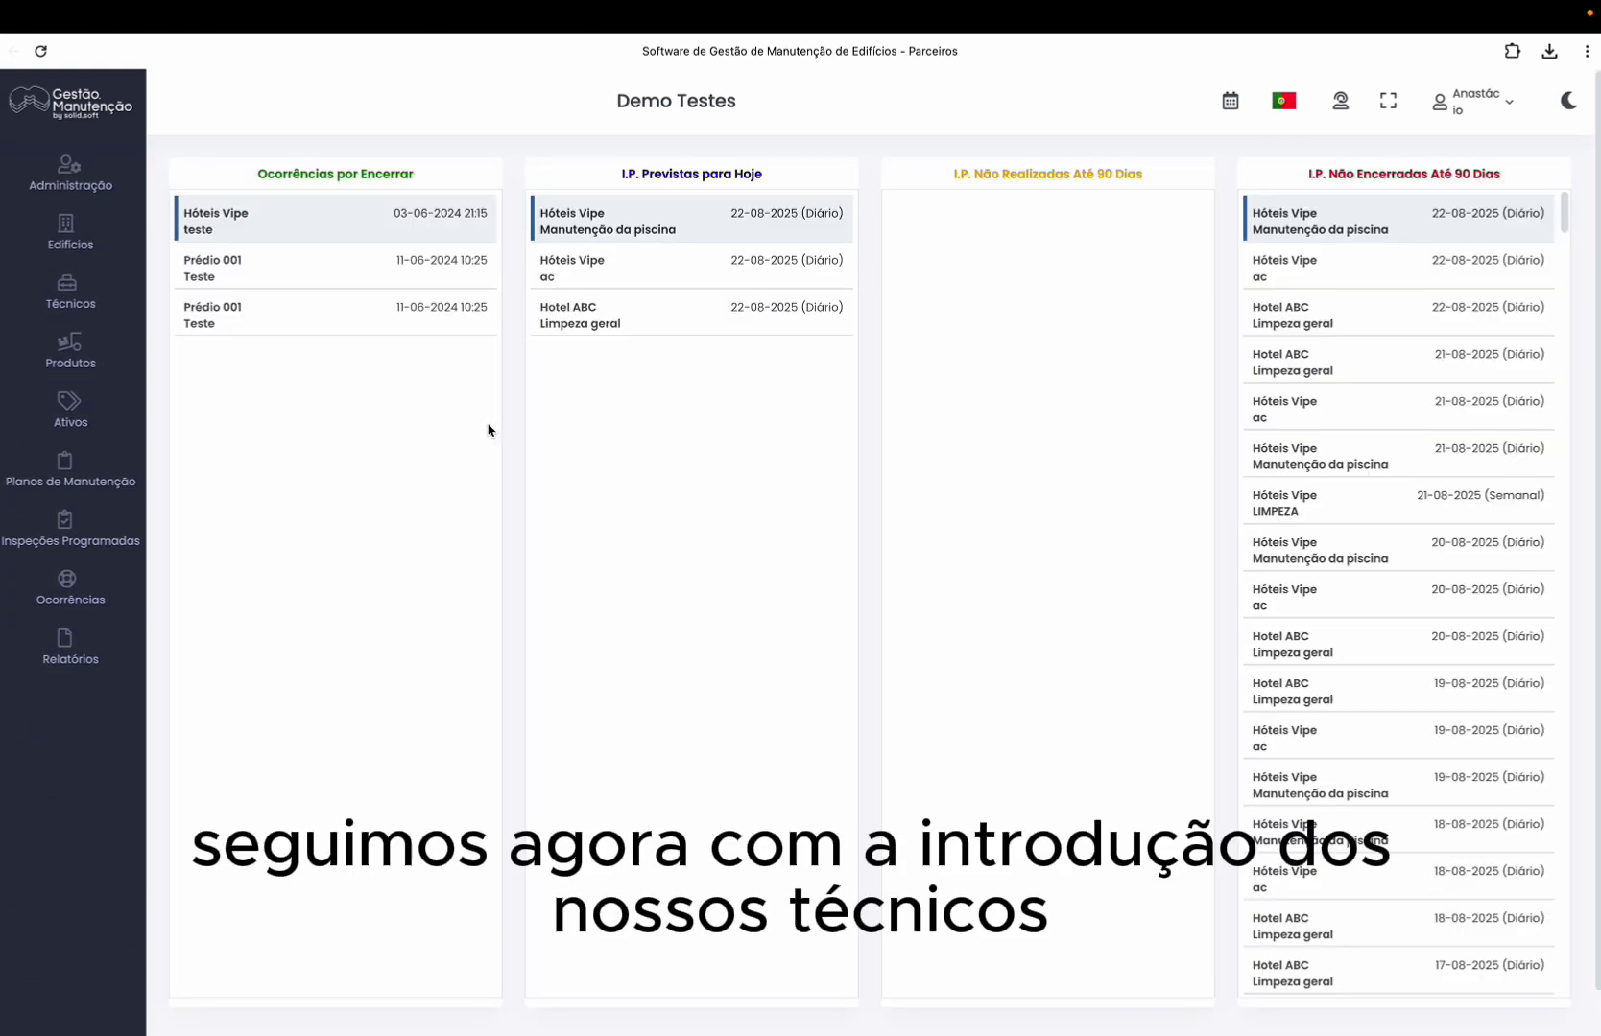
click(67, 290)
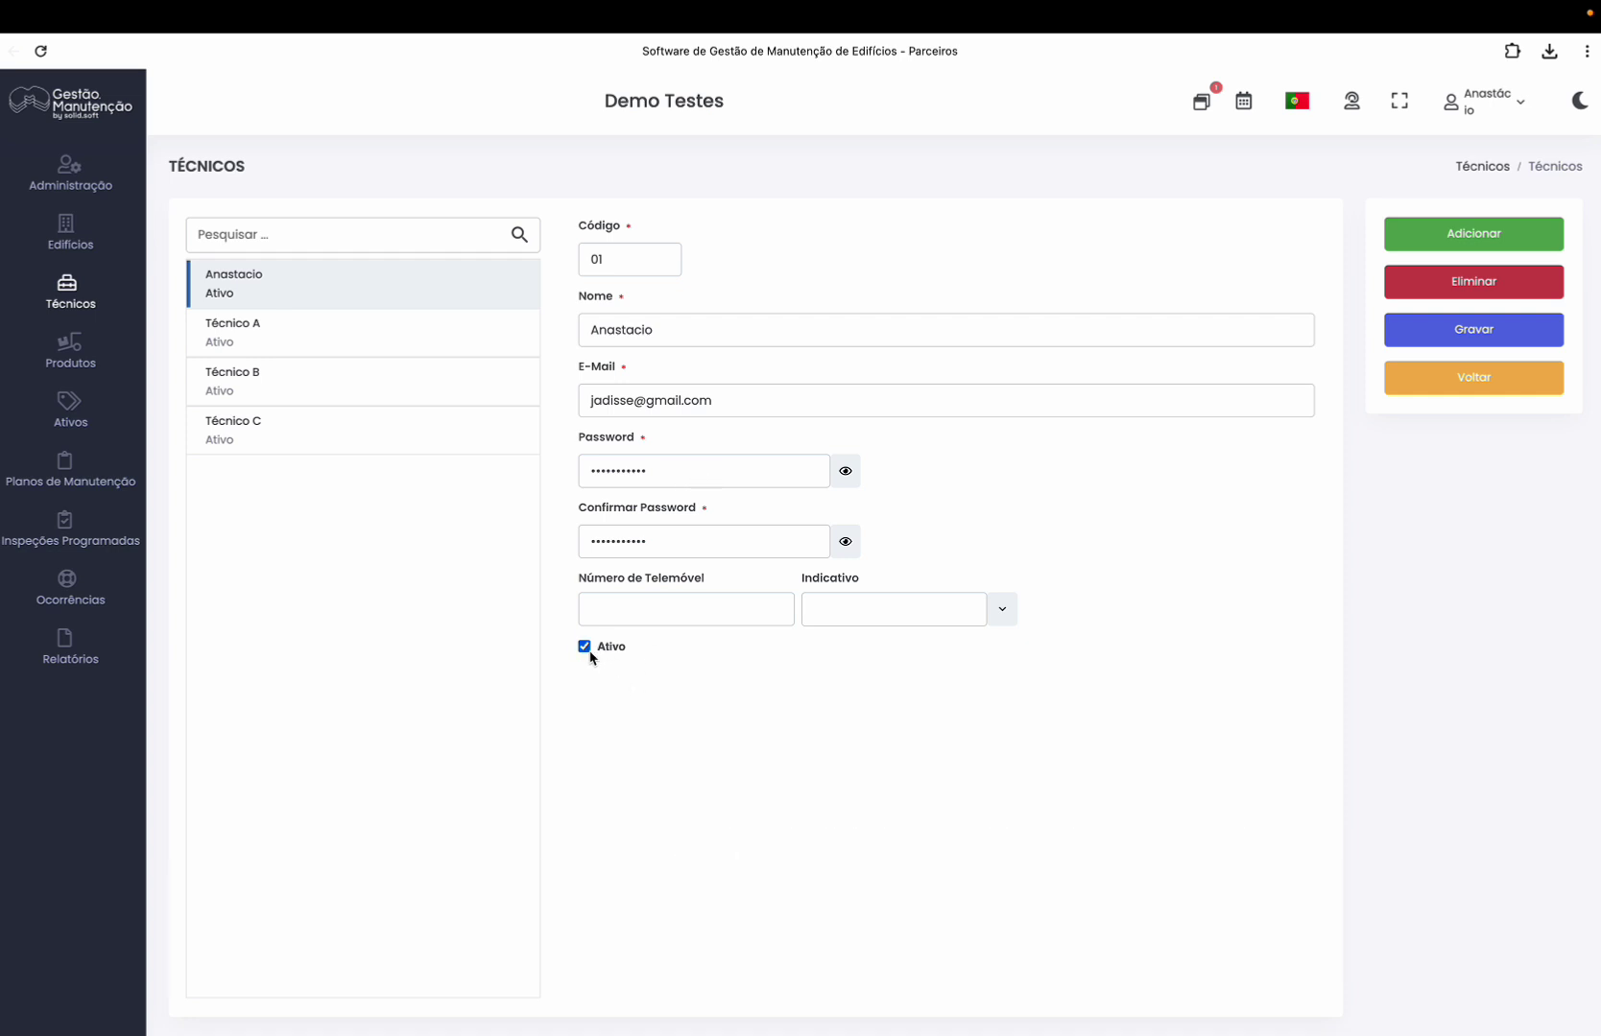
click(302, 443)
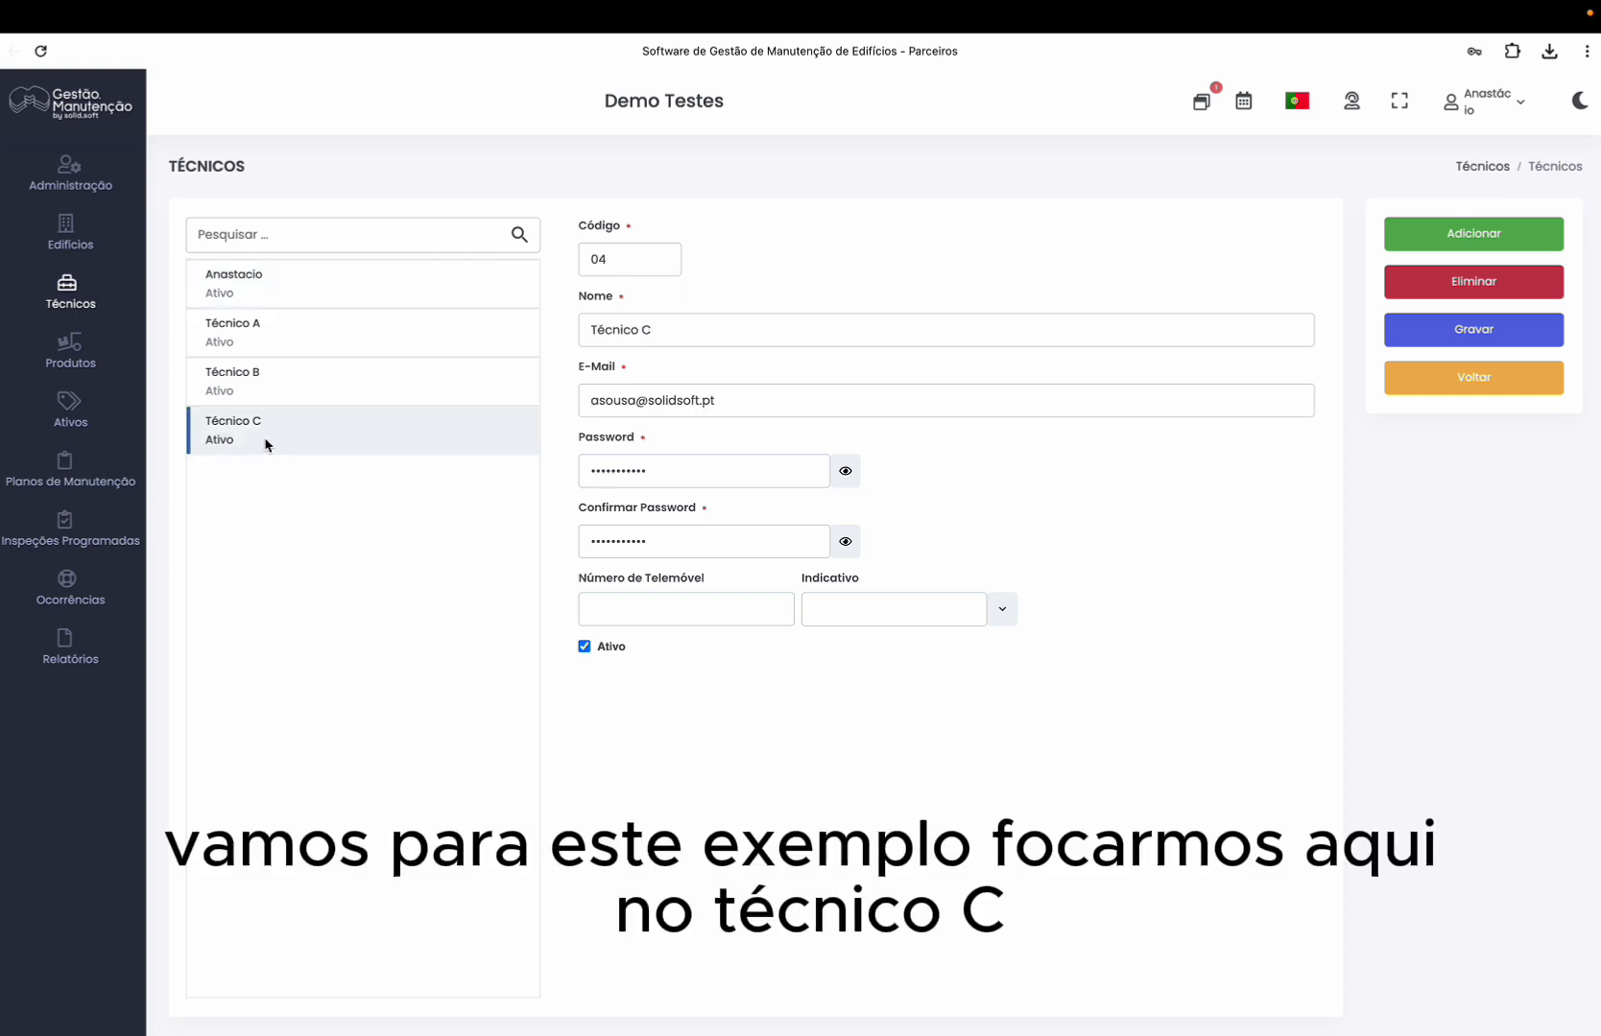
Add a new building with code 05 and the client name Rua Dos Flores
click(64, 242)
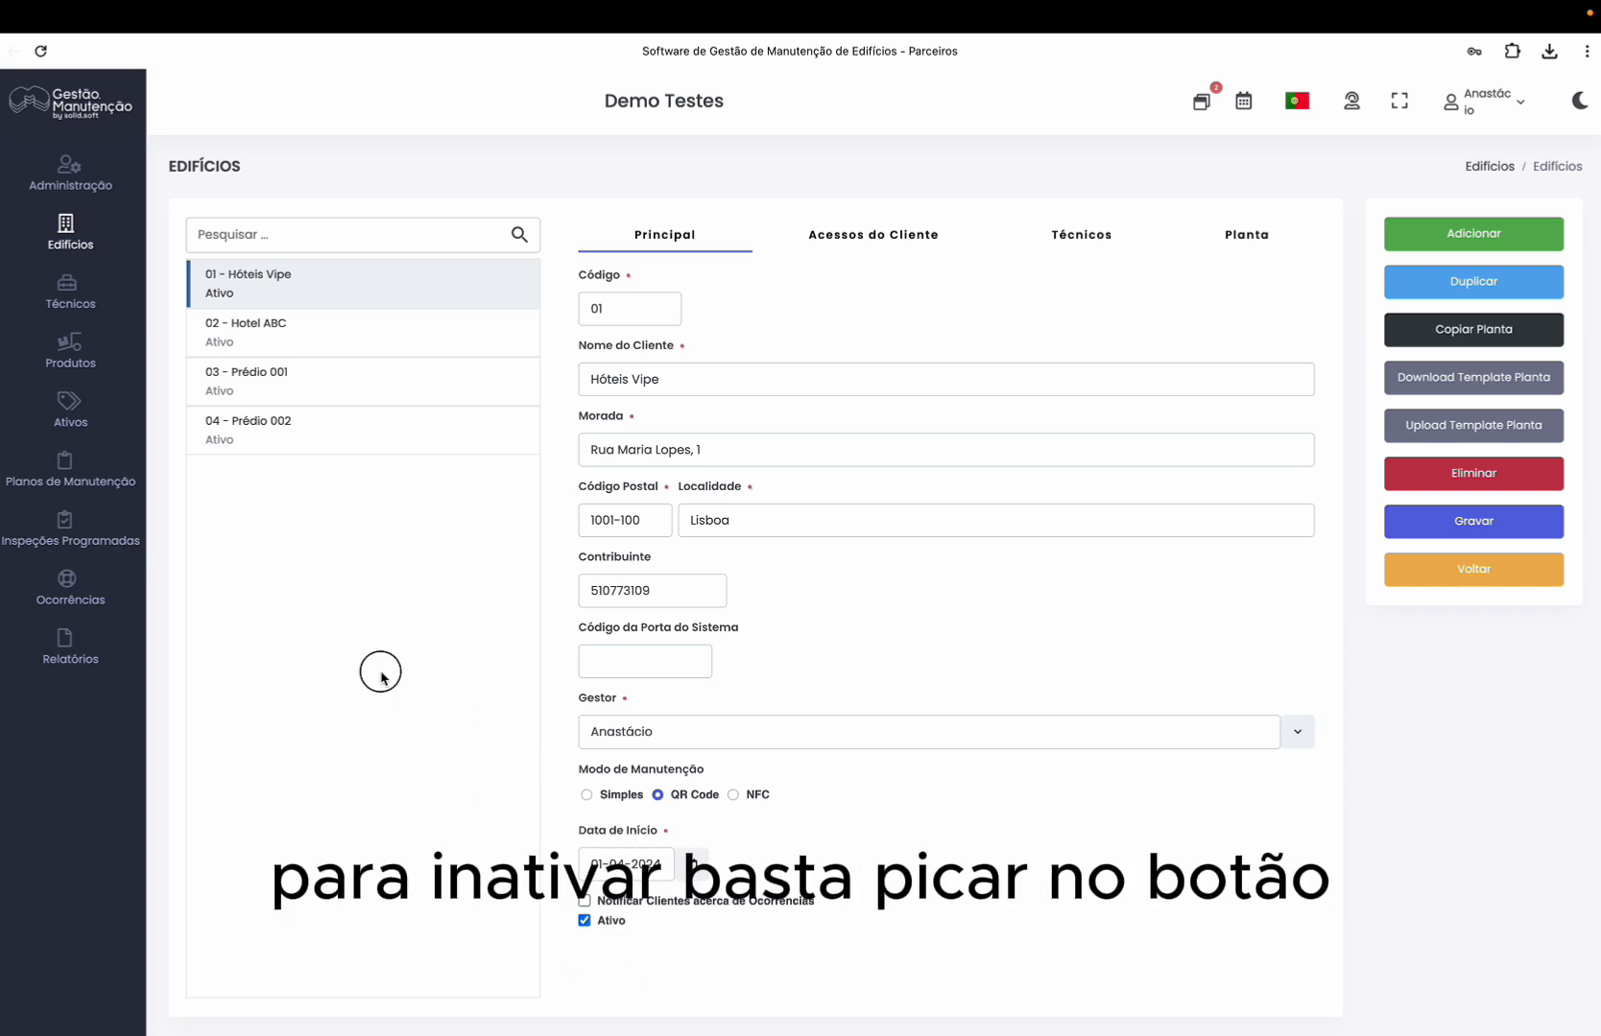
click(1466, 242)
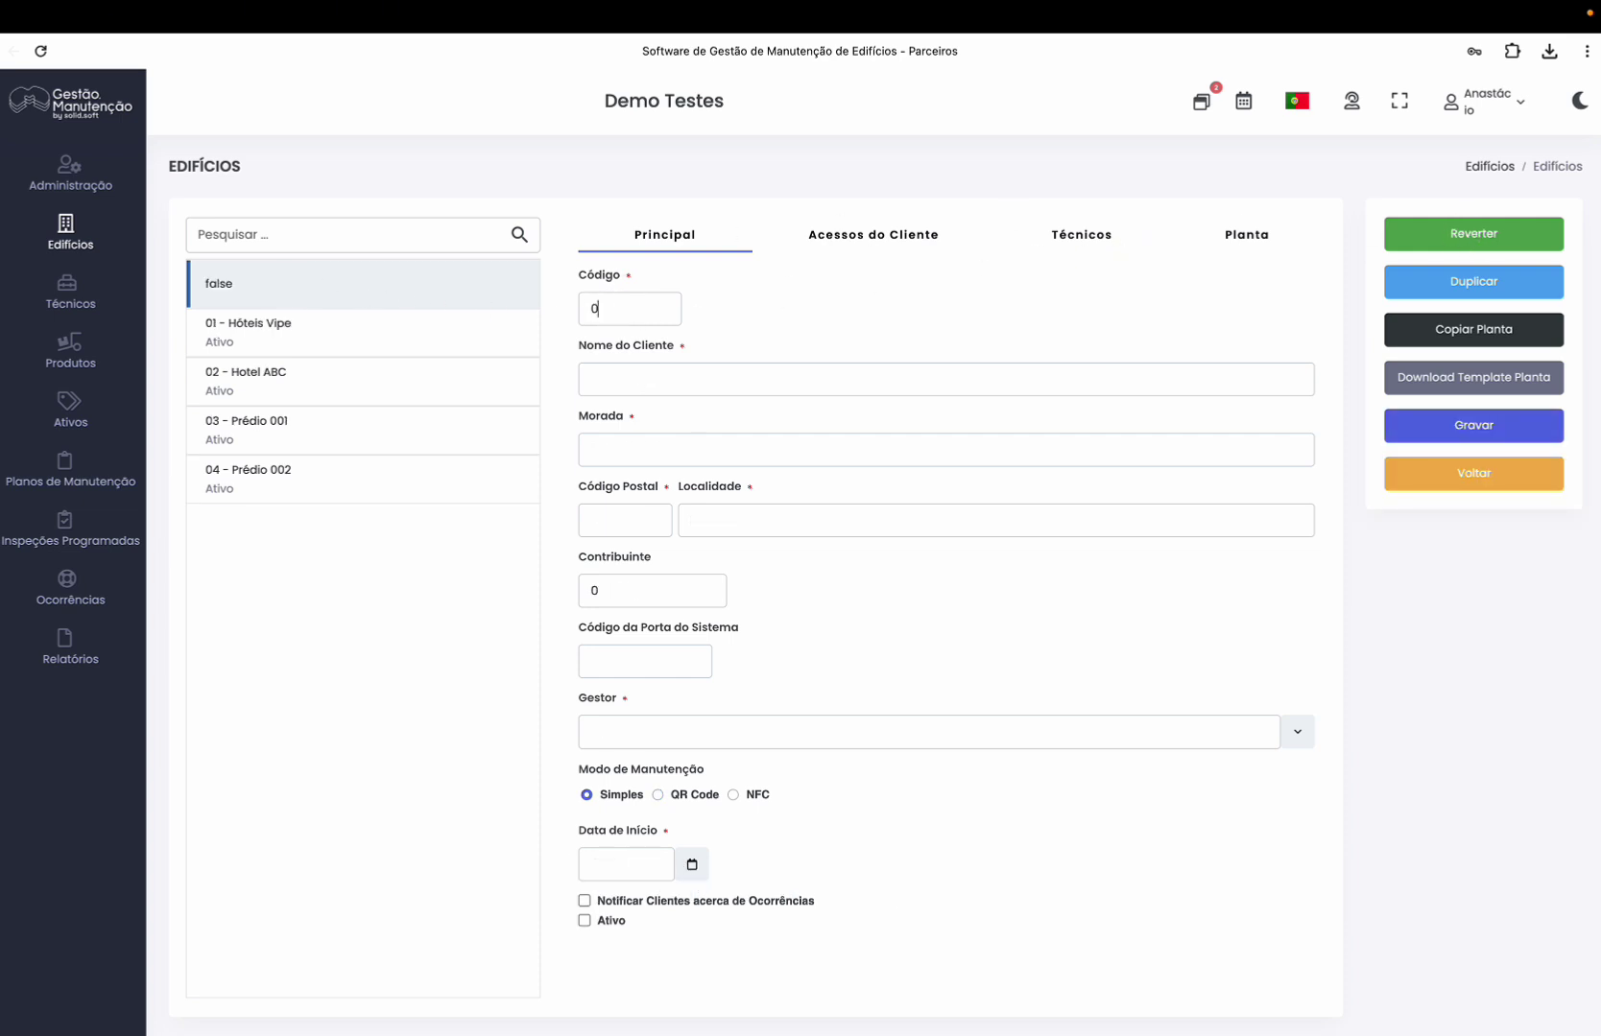
text(5)
click(646, 380)
text(Rua)
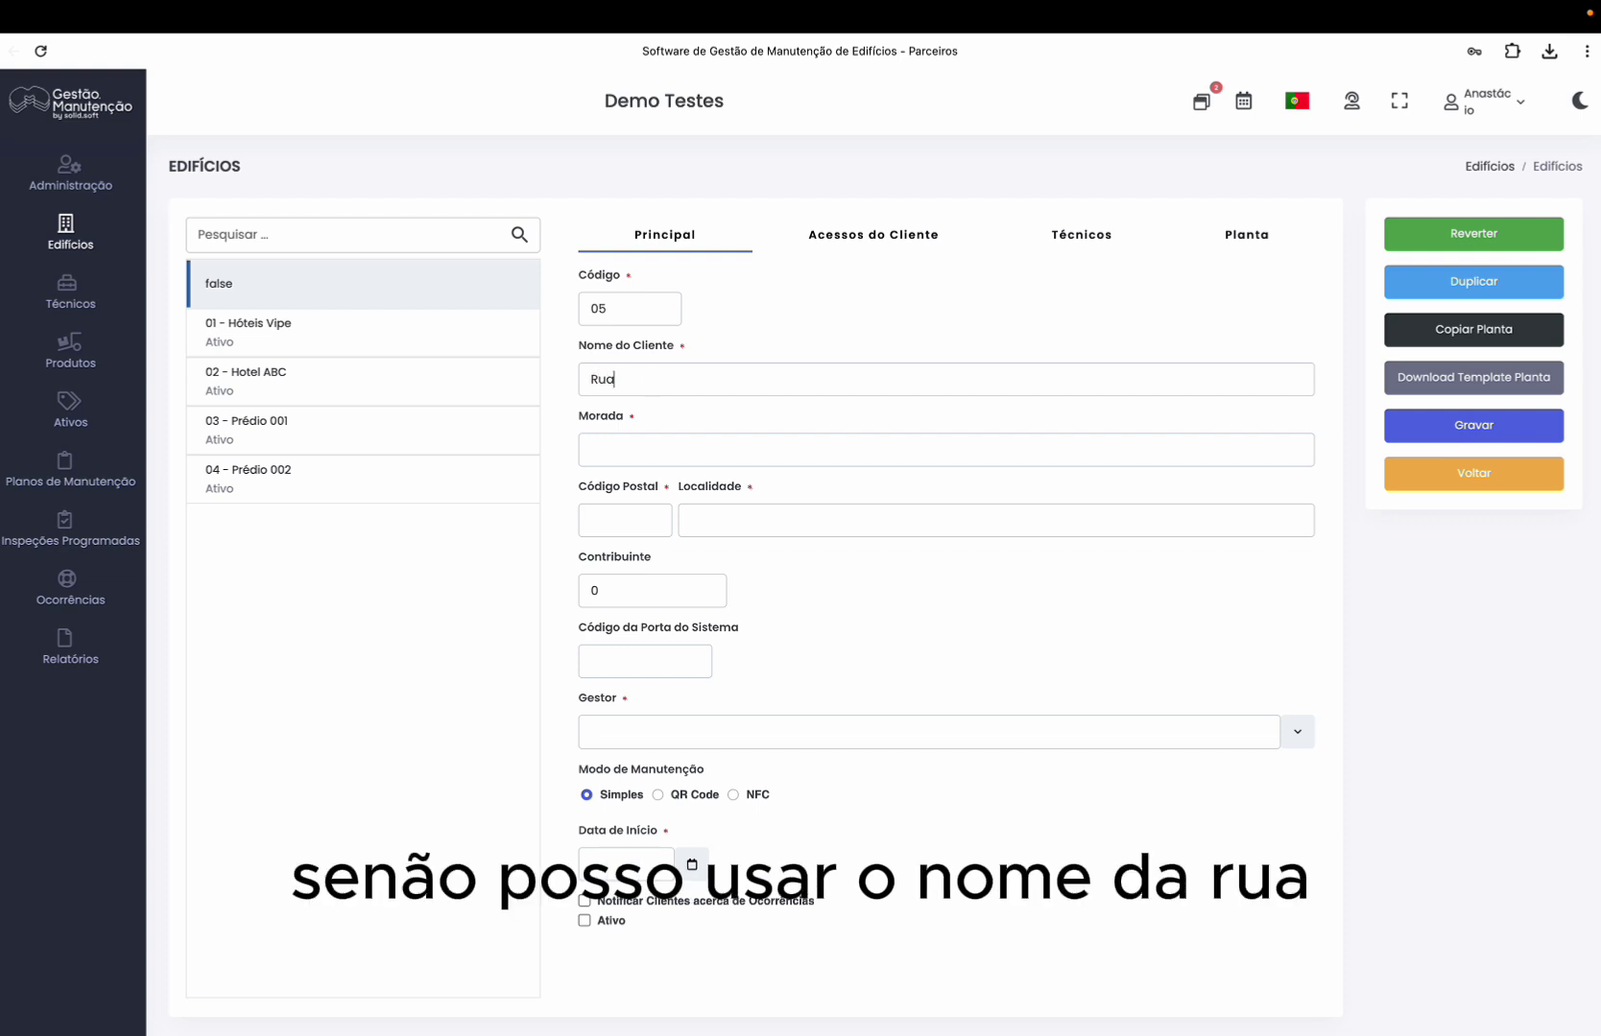
text( Dos Flor)
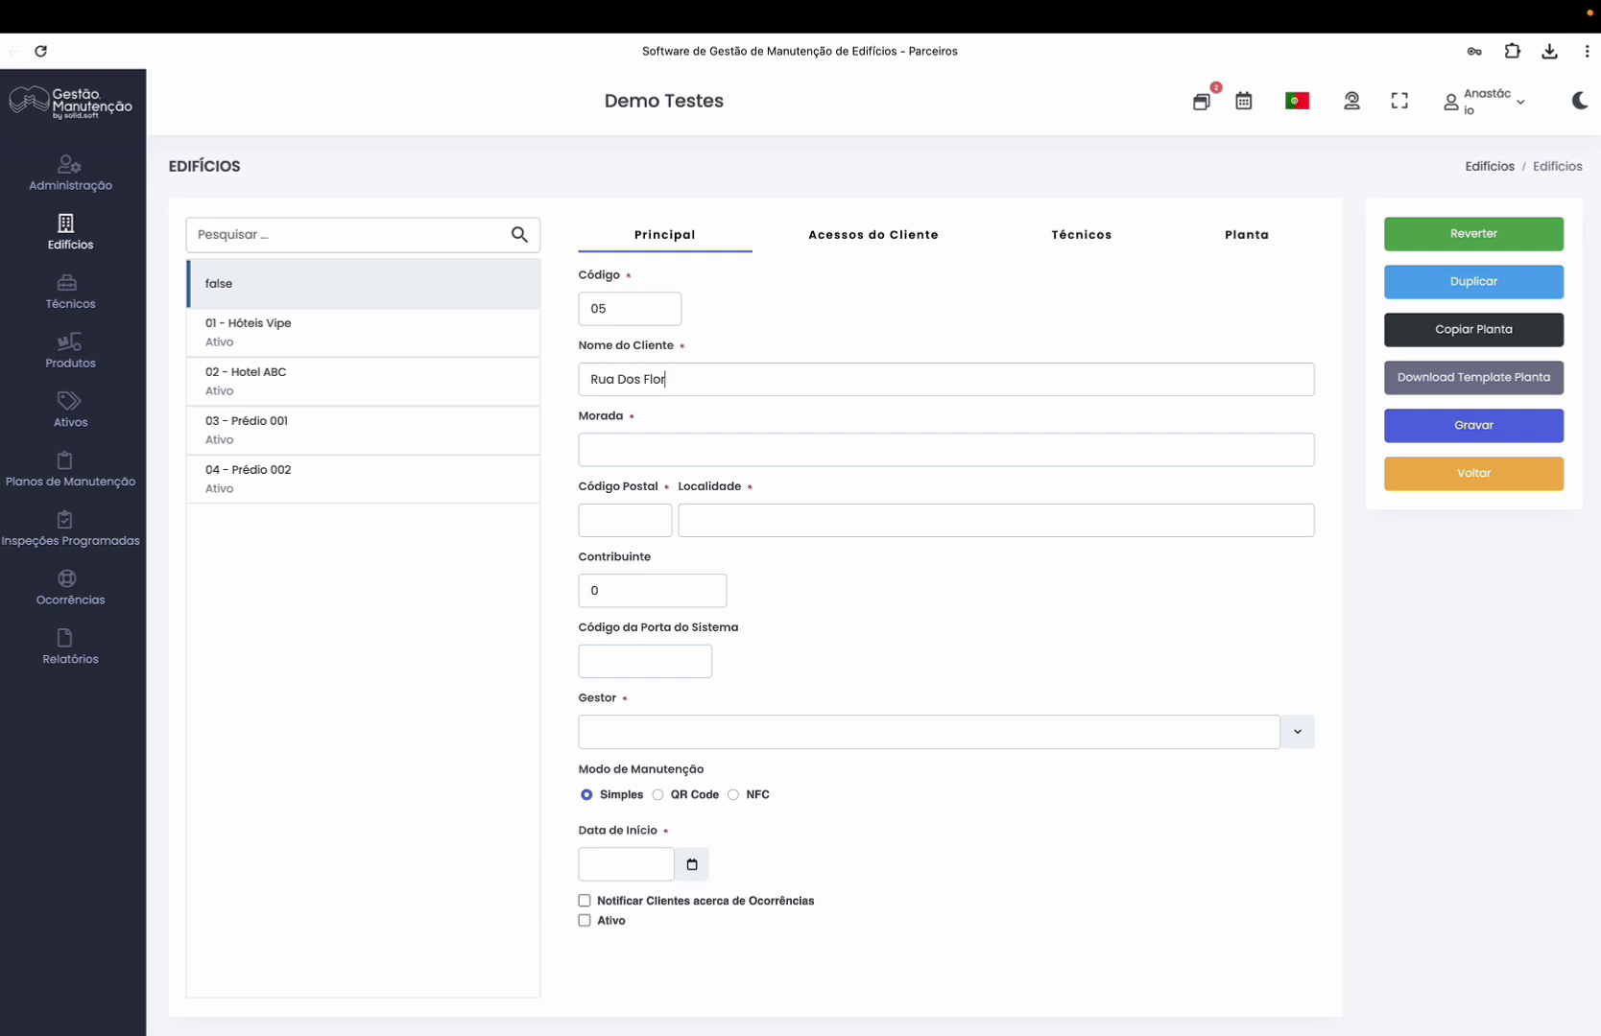
text(es)
Copy the client name into the new building's address, then enter the postal code and Lisboa as the locality
triple_click(645, 379)
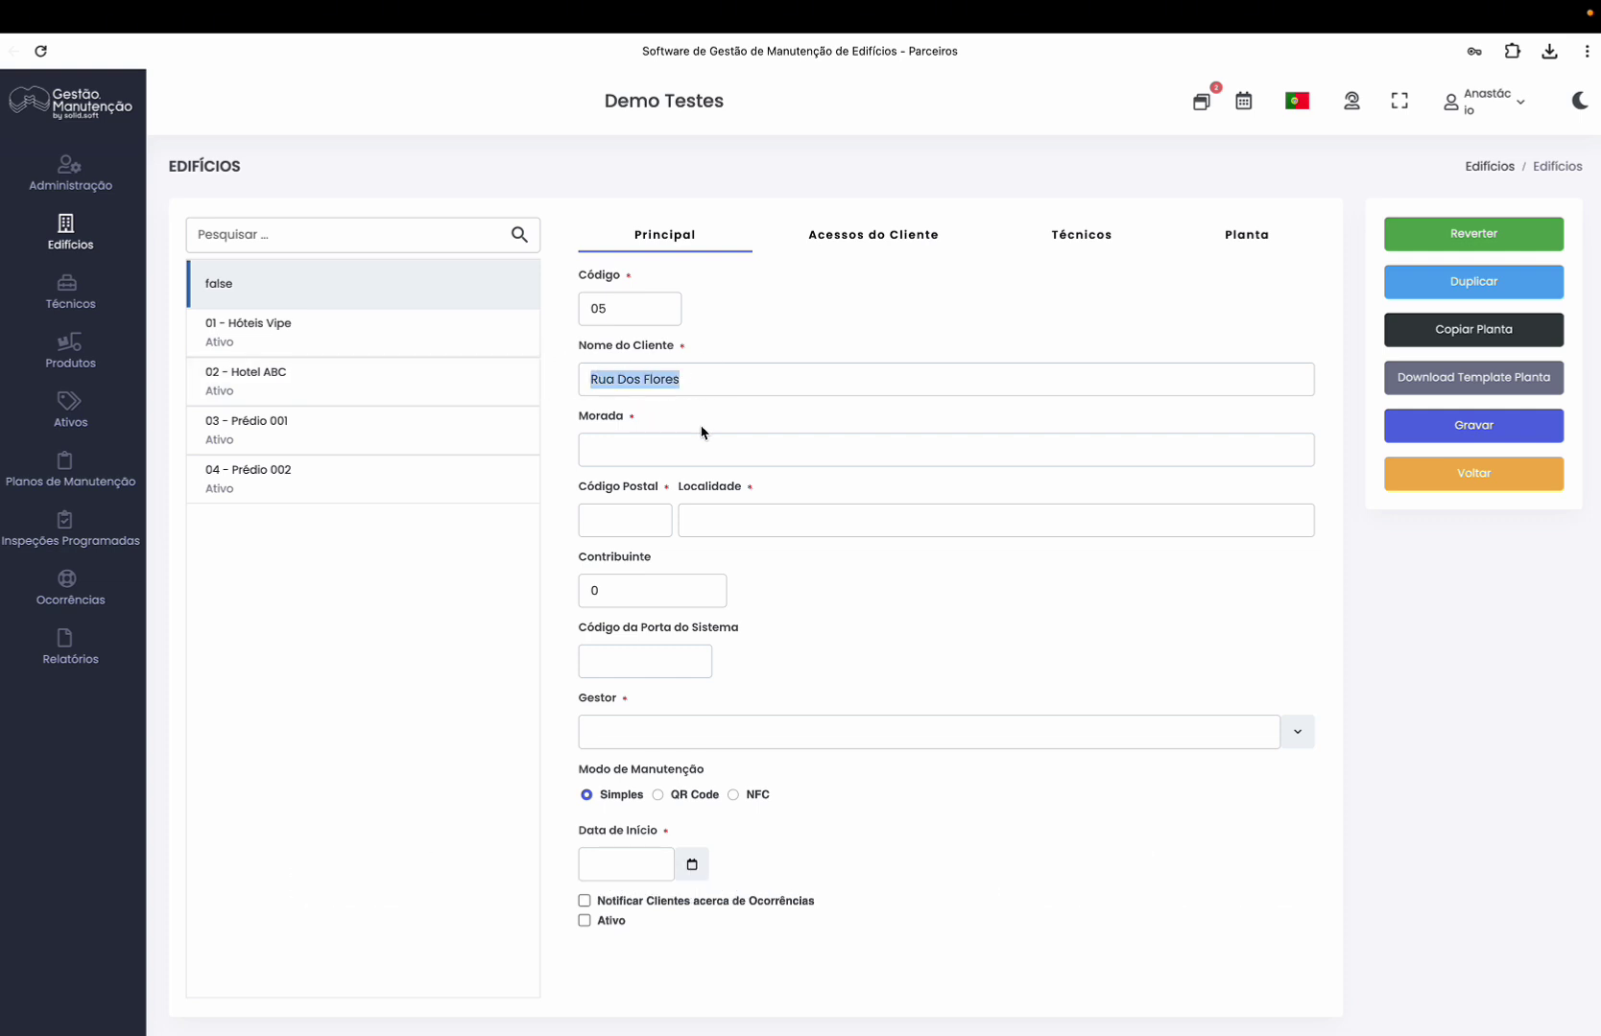
key(ctrl+c)
click(649, 451)
key(ctrl+v)
click(641, 528)
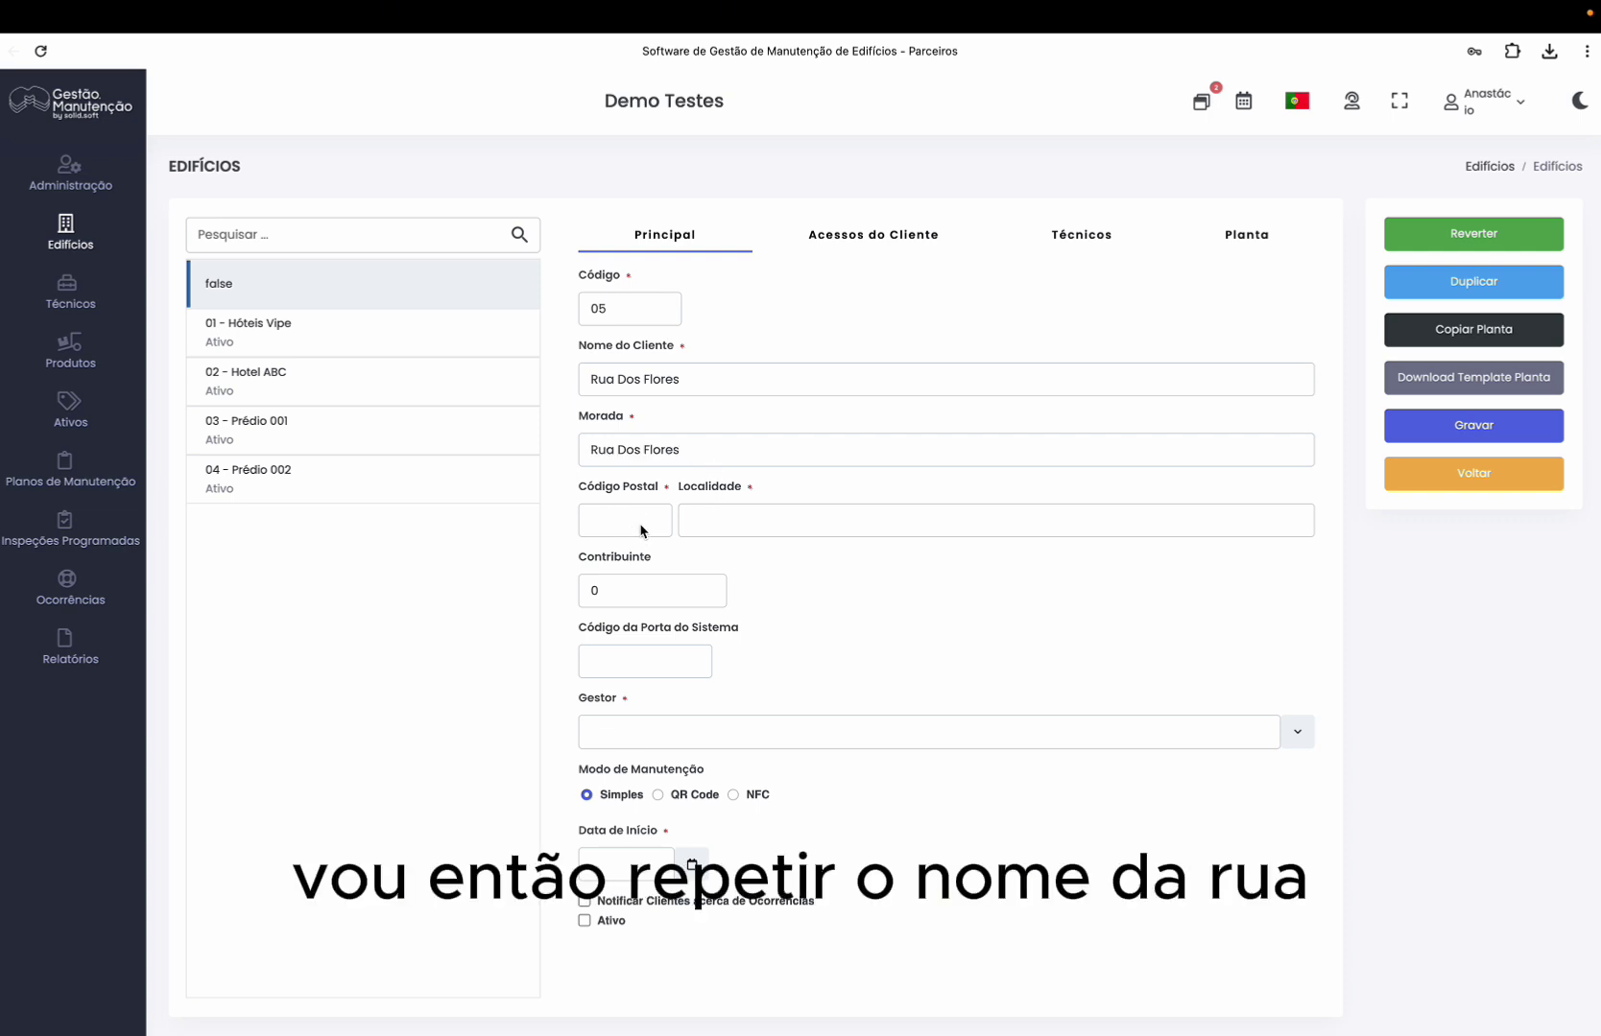
text(1230-234)
click(717, 525)
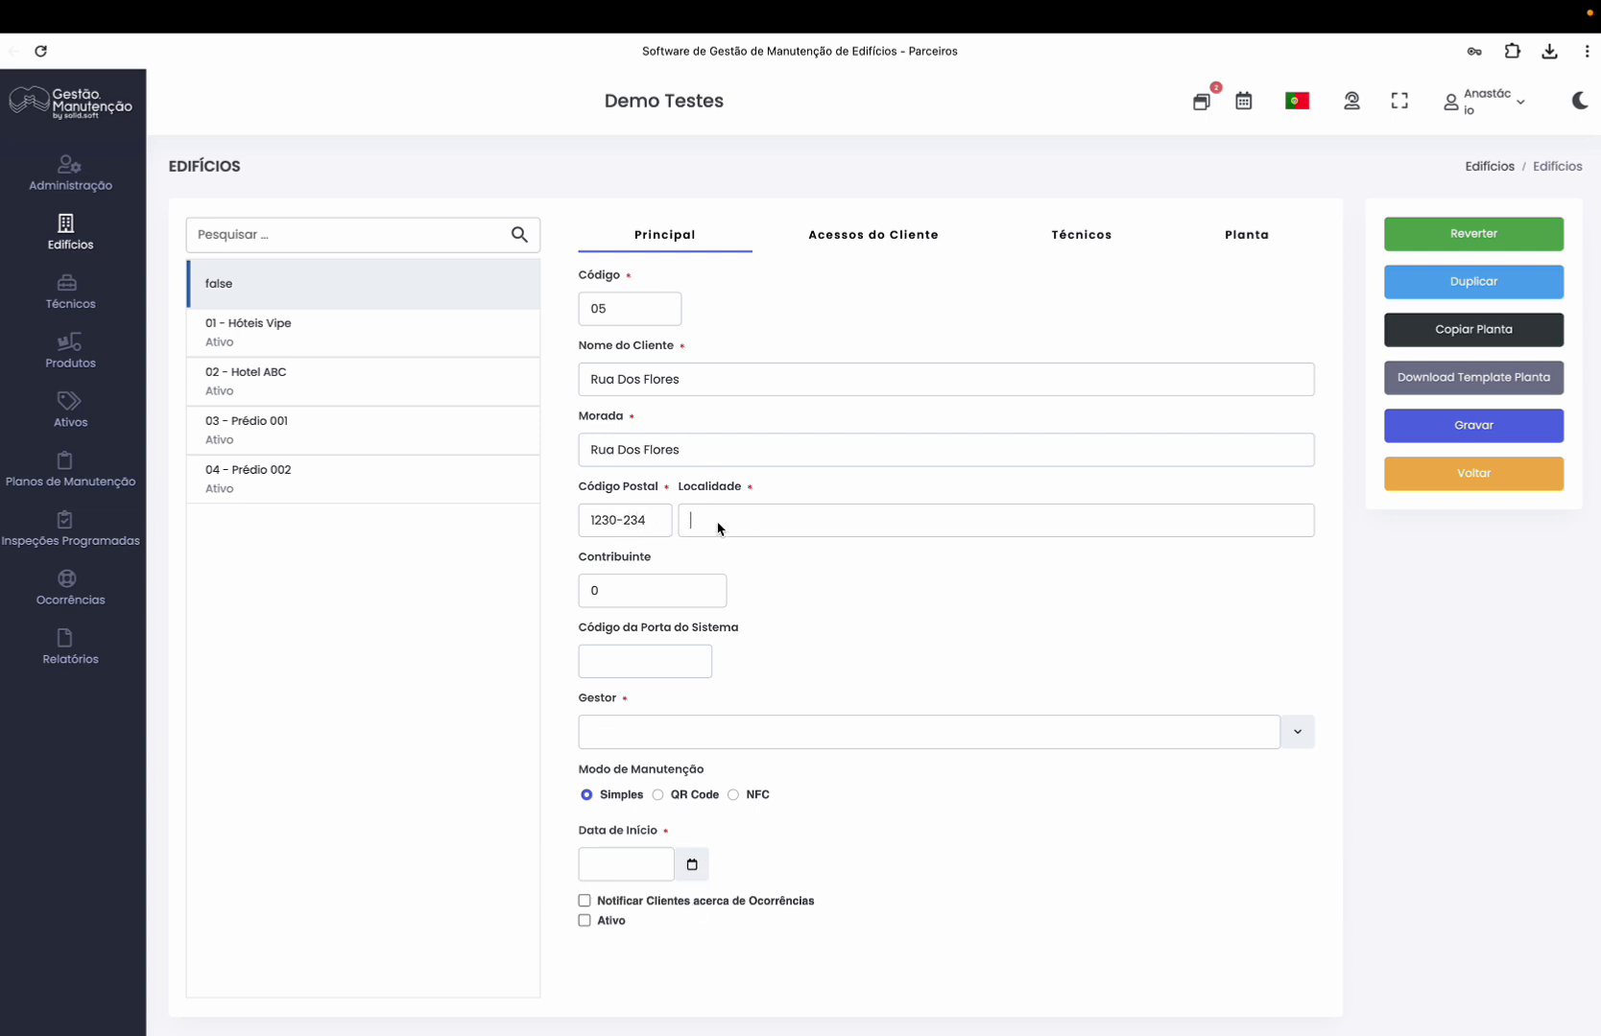
text(Lisboa)
Assign the first user in the list as the new building's manager (Gestor)
click(664, 741)
scroll(697, 767, down, 1)
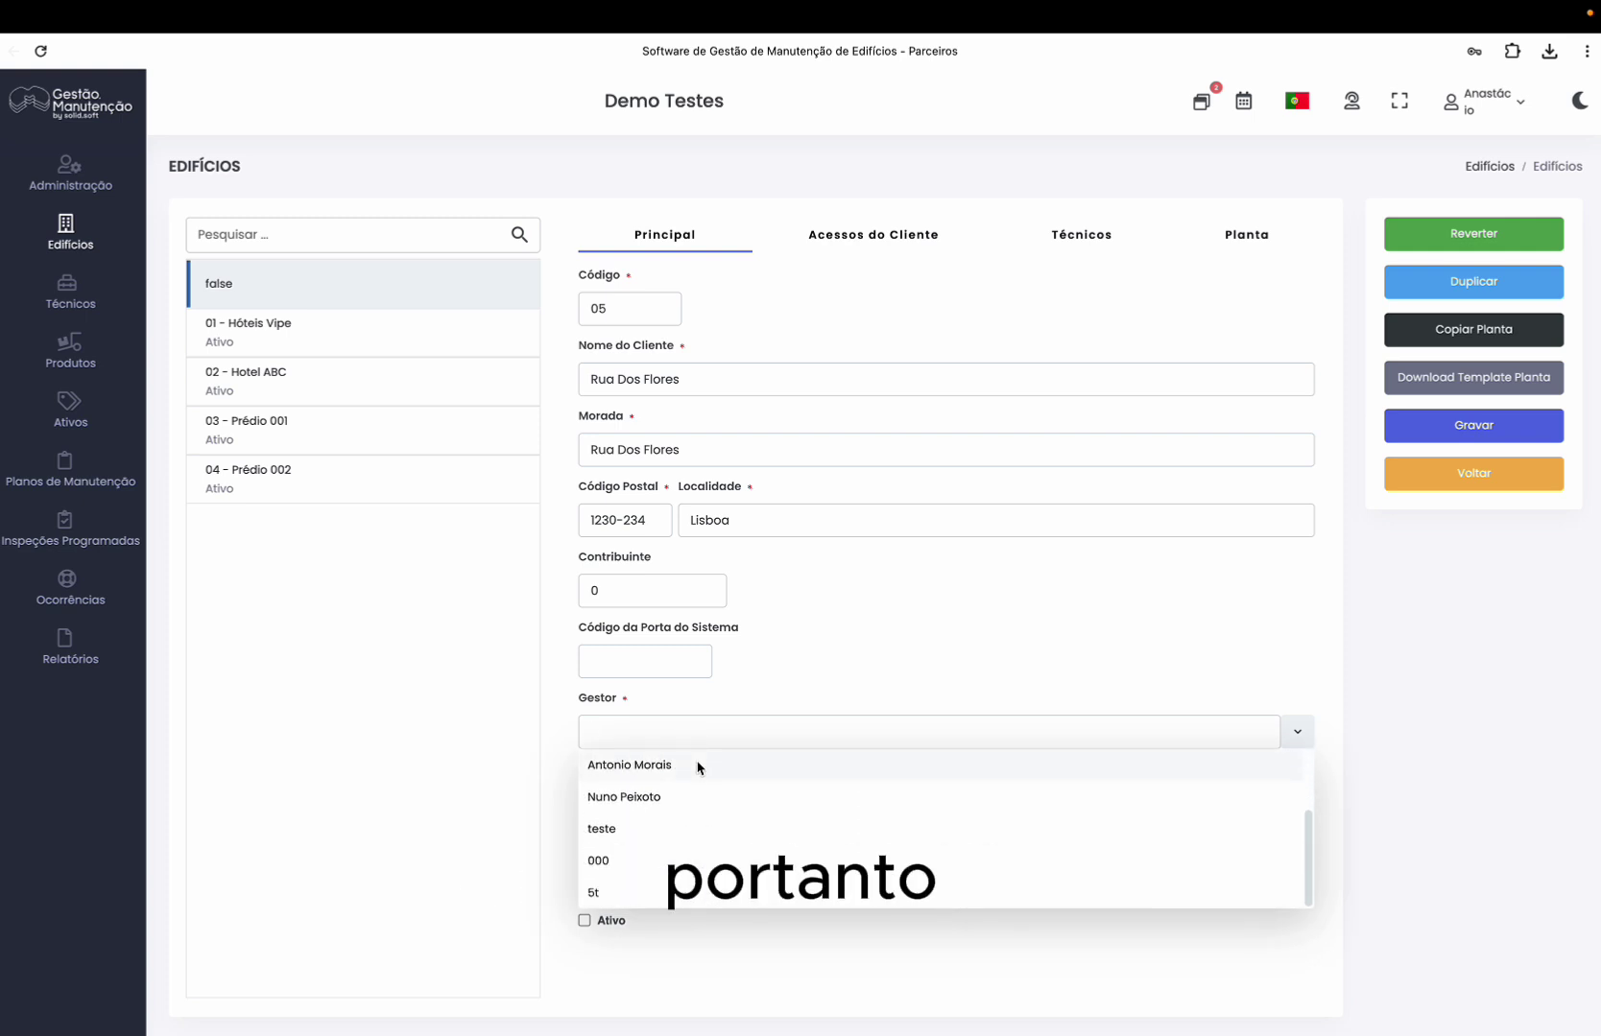
scroll(698, 767, up, 1)
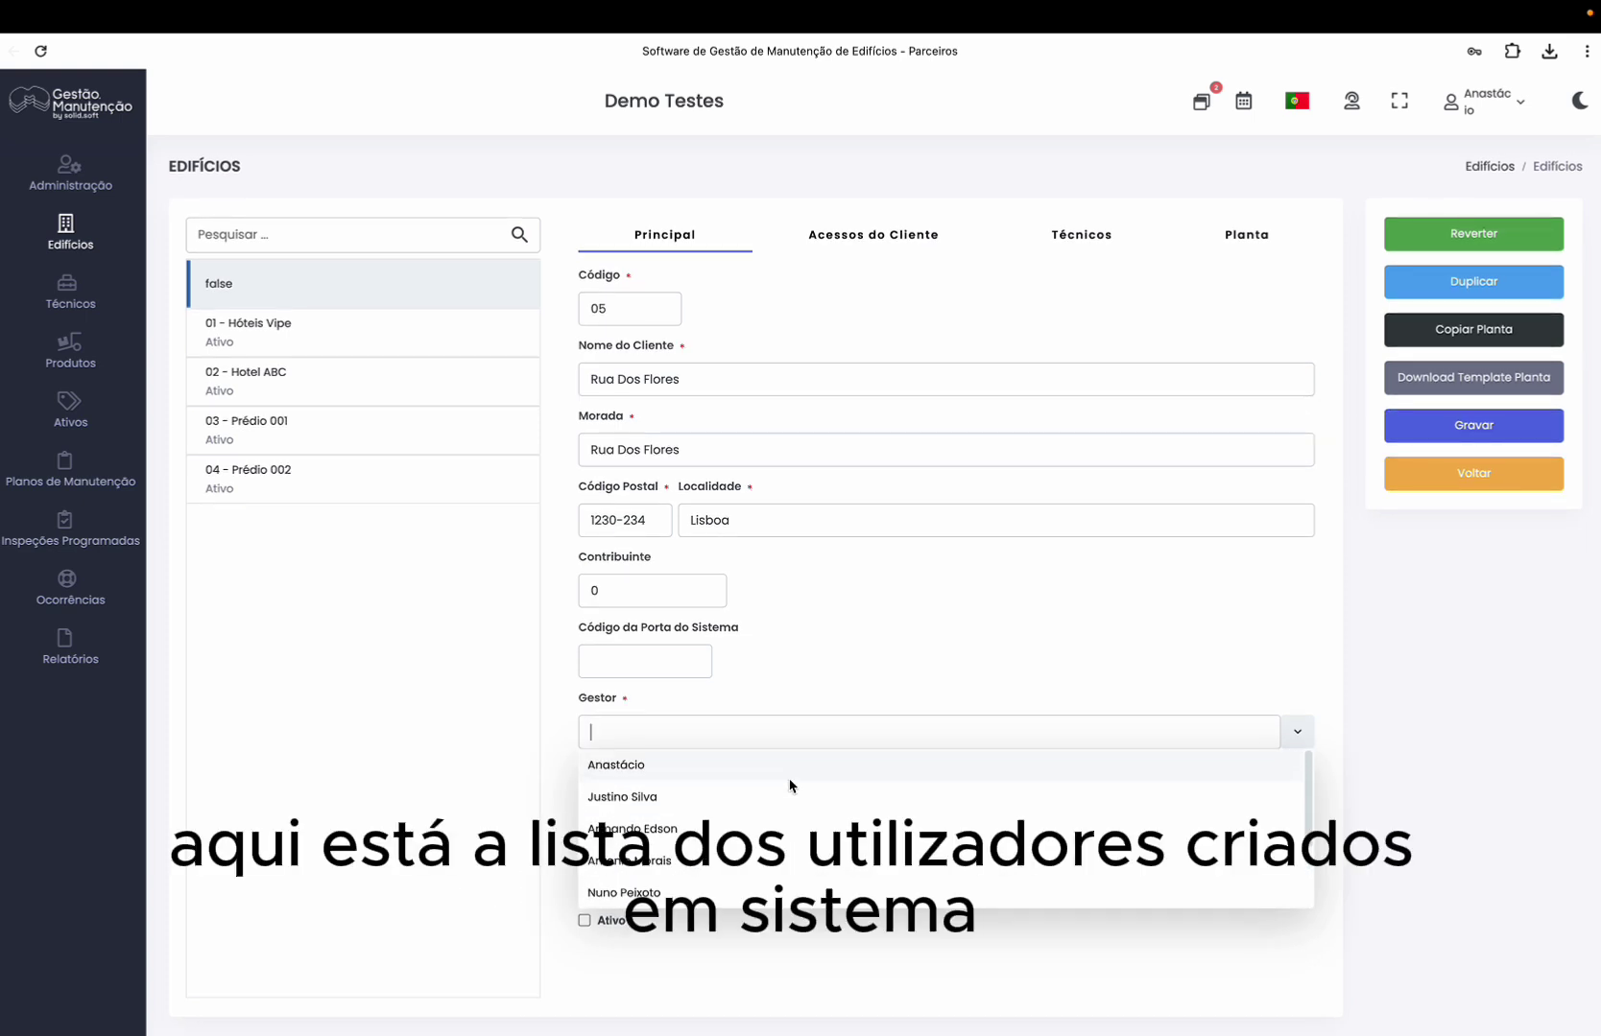
scroll(789, 779, down, 1)
scroll(789, 779, up, 1)
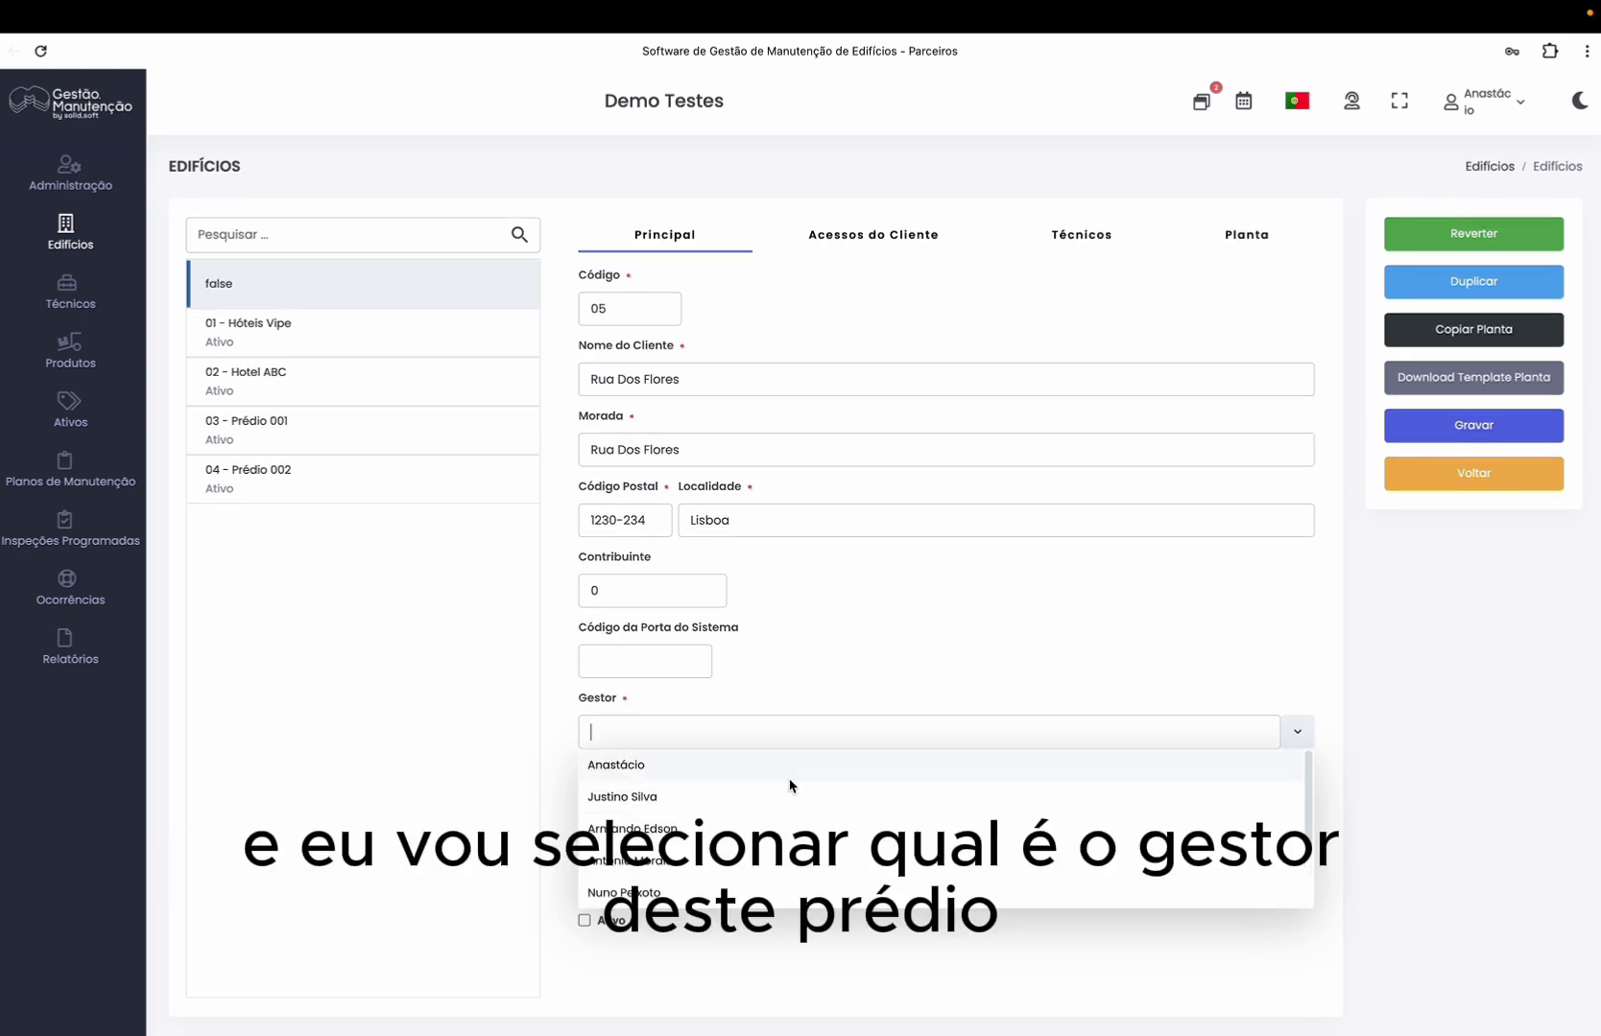
click(615, 766)
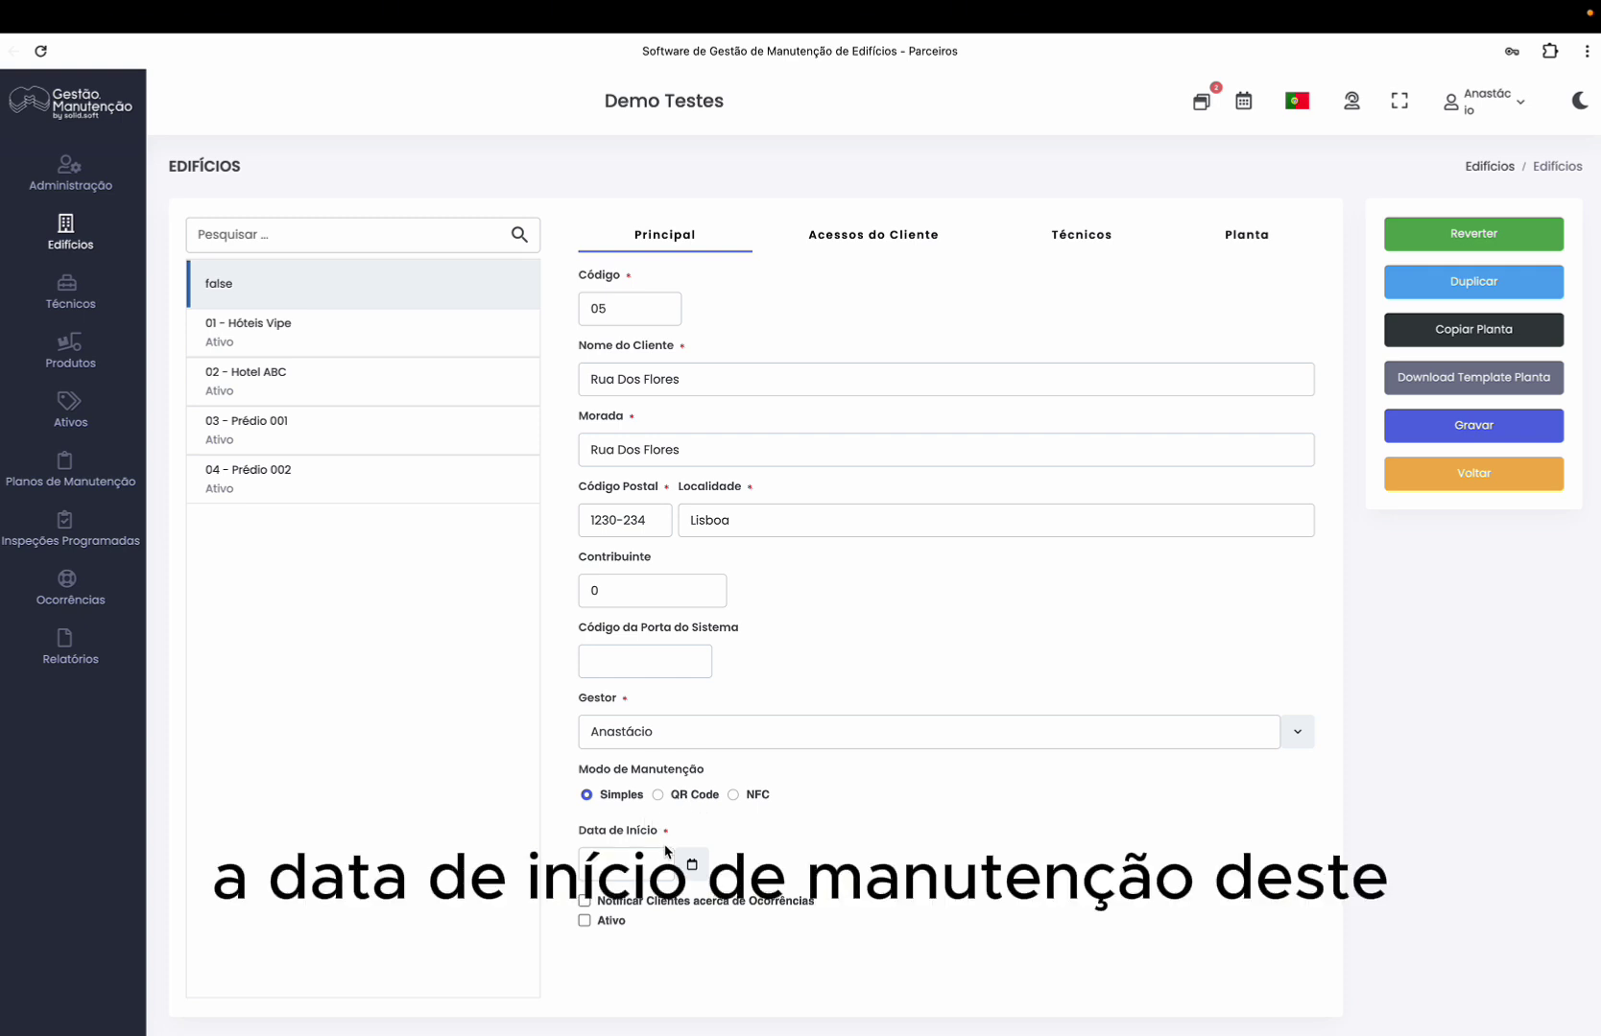
Set the start date to 01-08-2025, enable client notification of occurrences and the active status, and save the building
click(693, 866)
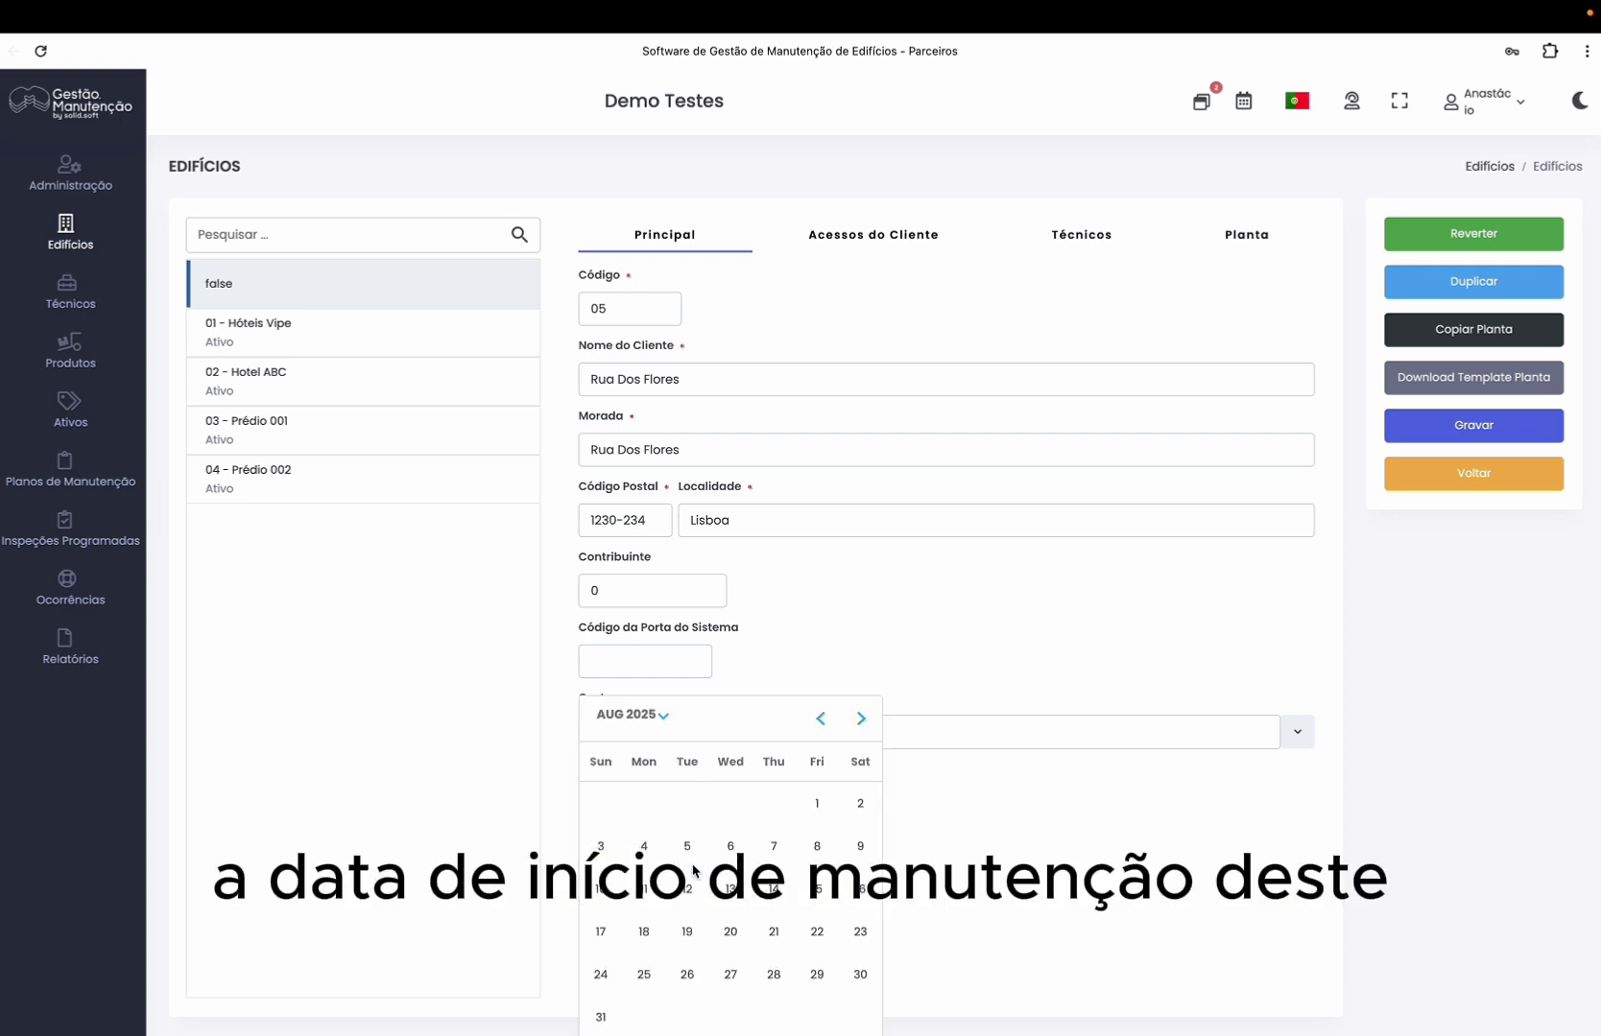
click(816, 802)
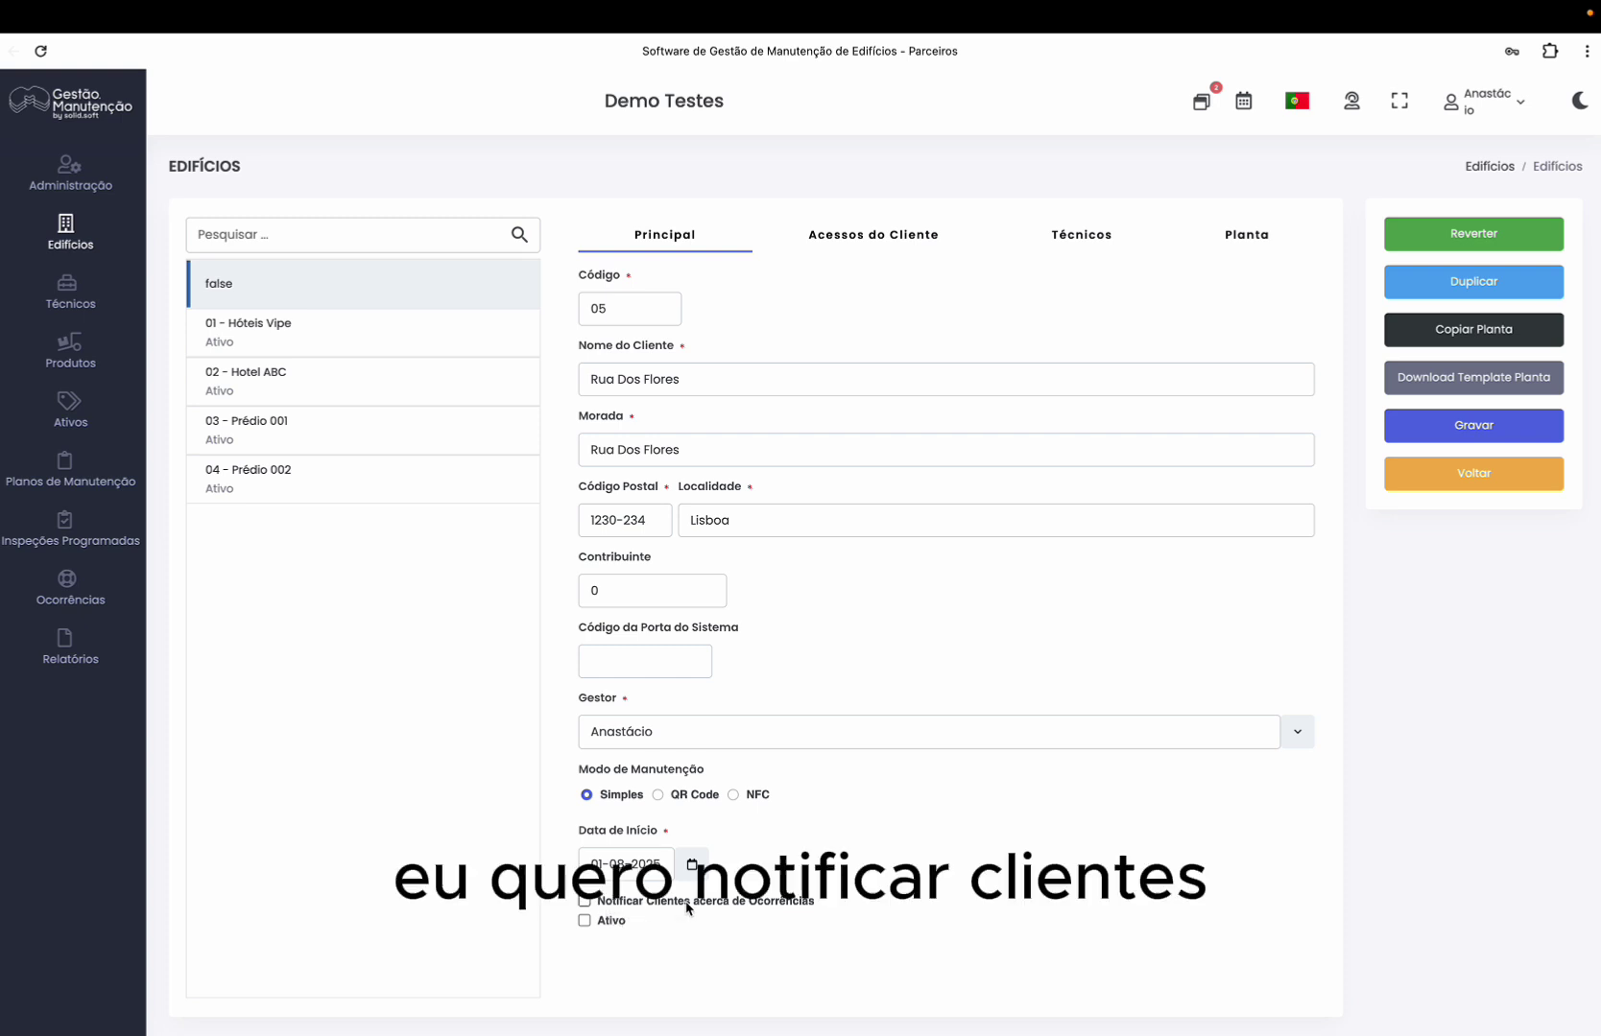
click(600, 903)
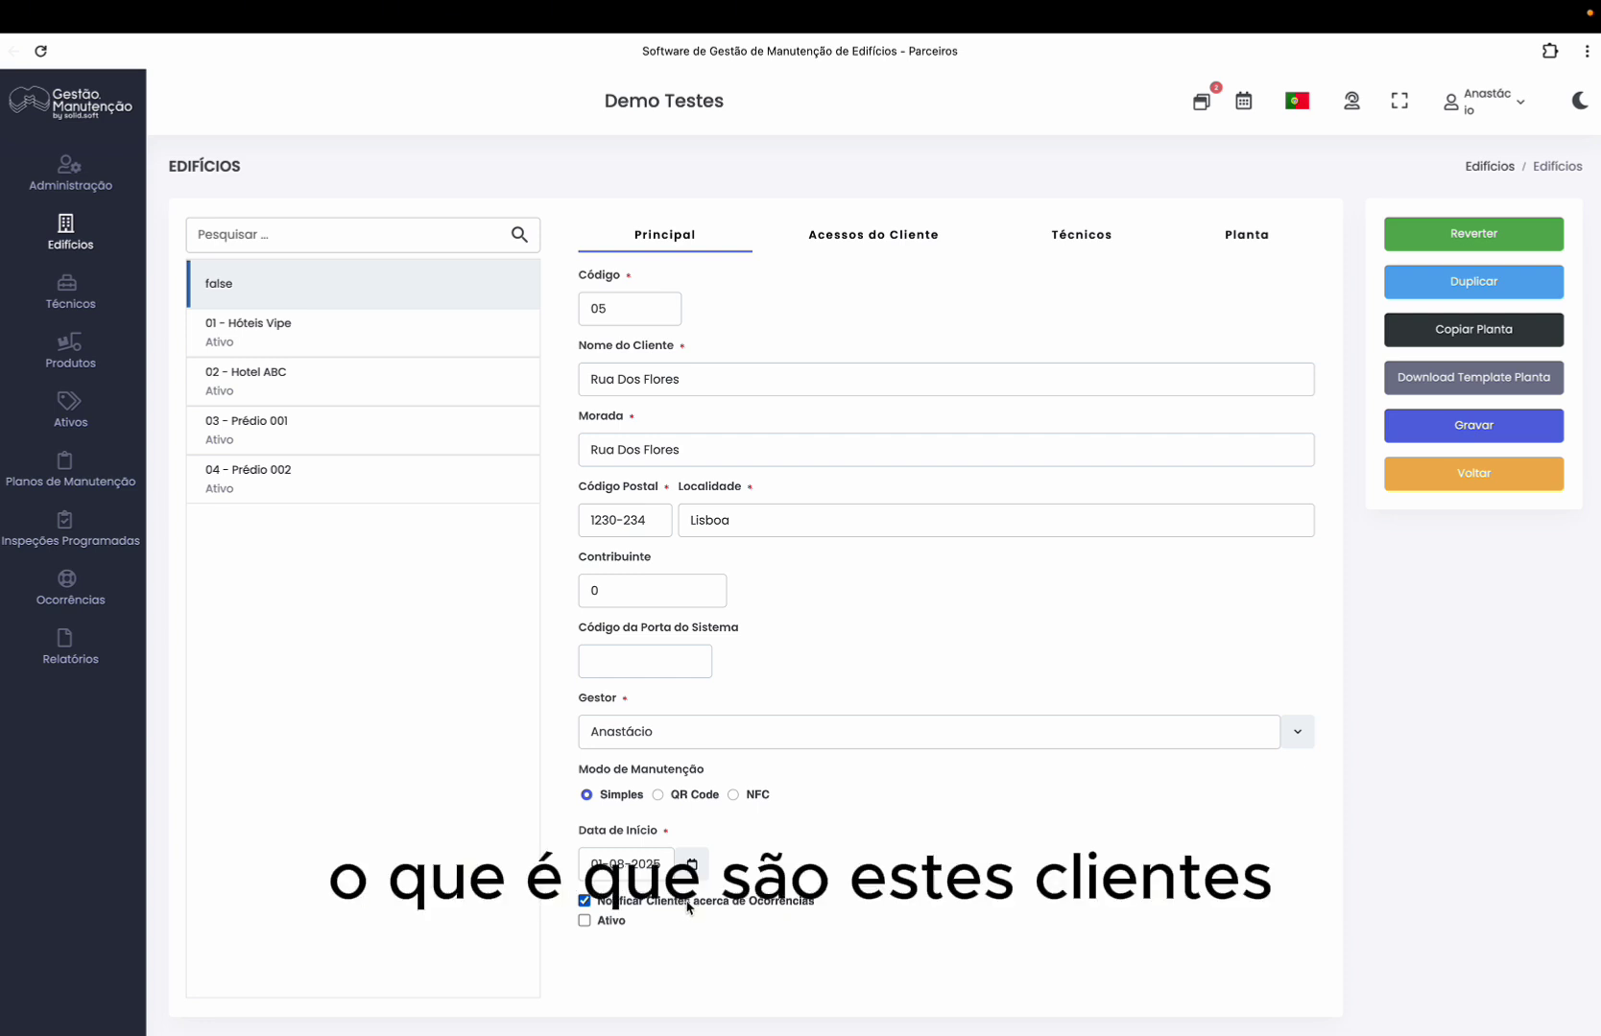
click(585, 923)
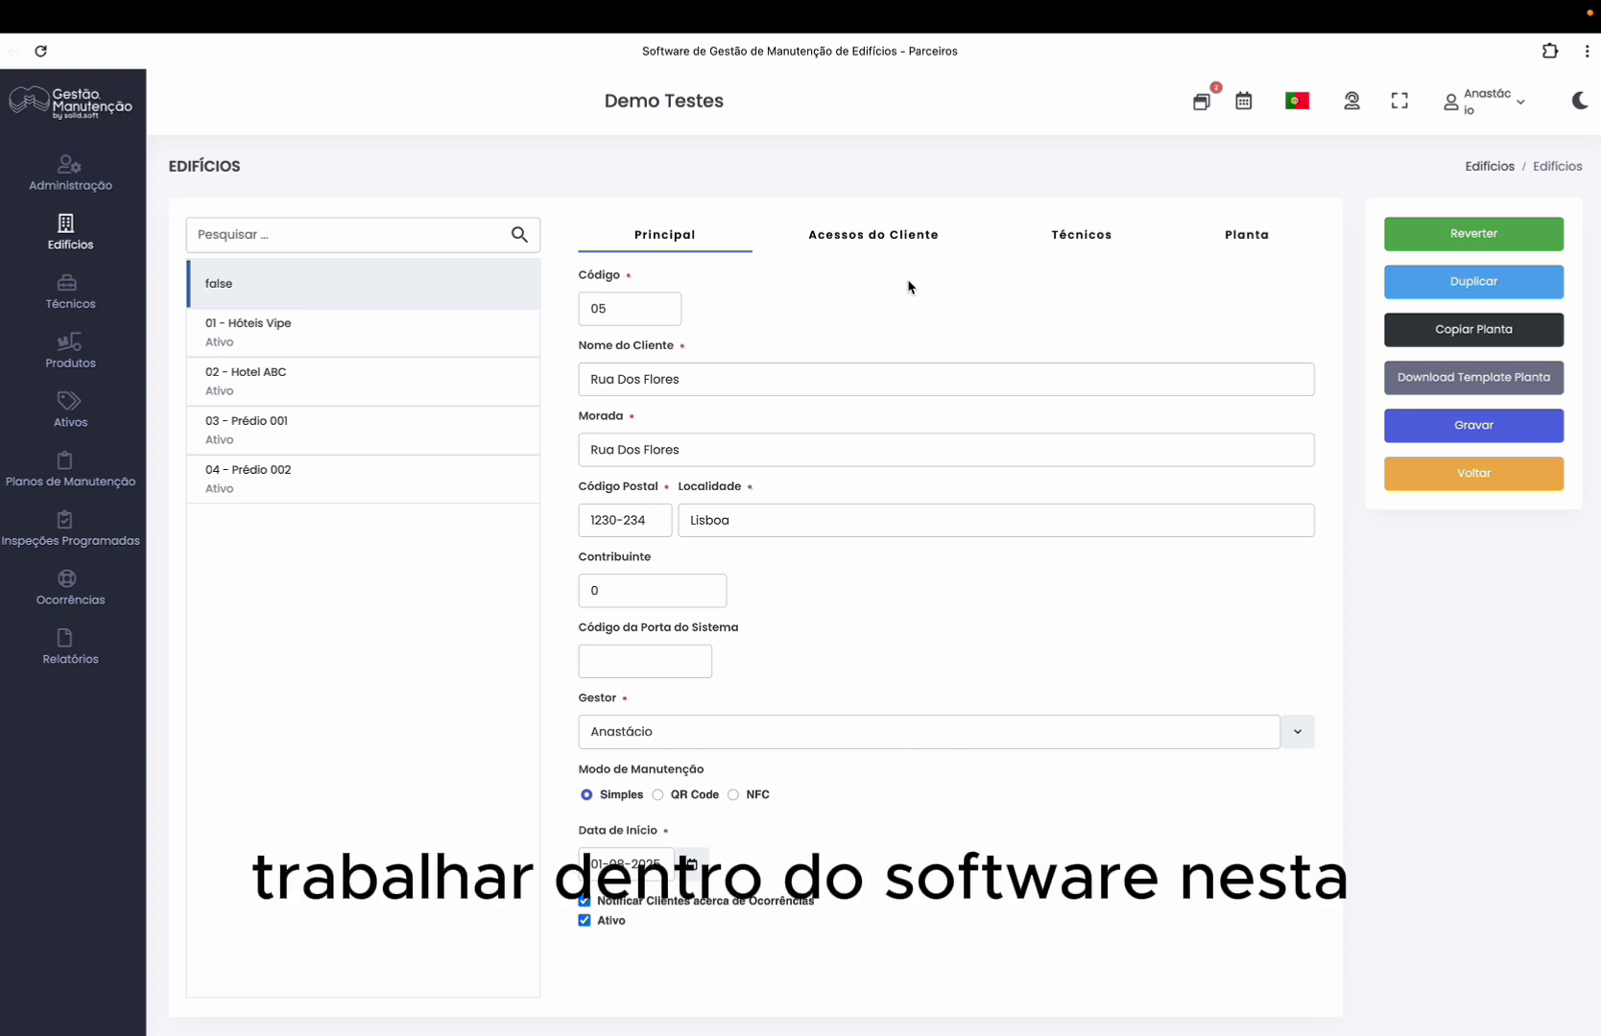
click(1454, 428)
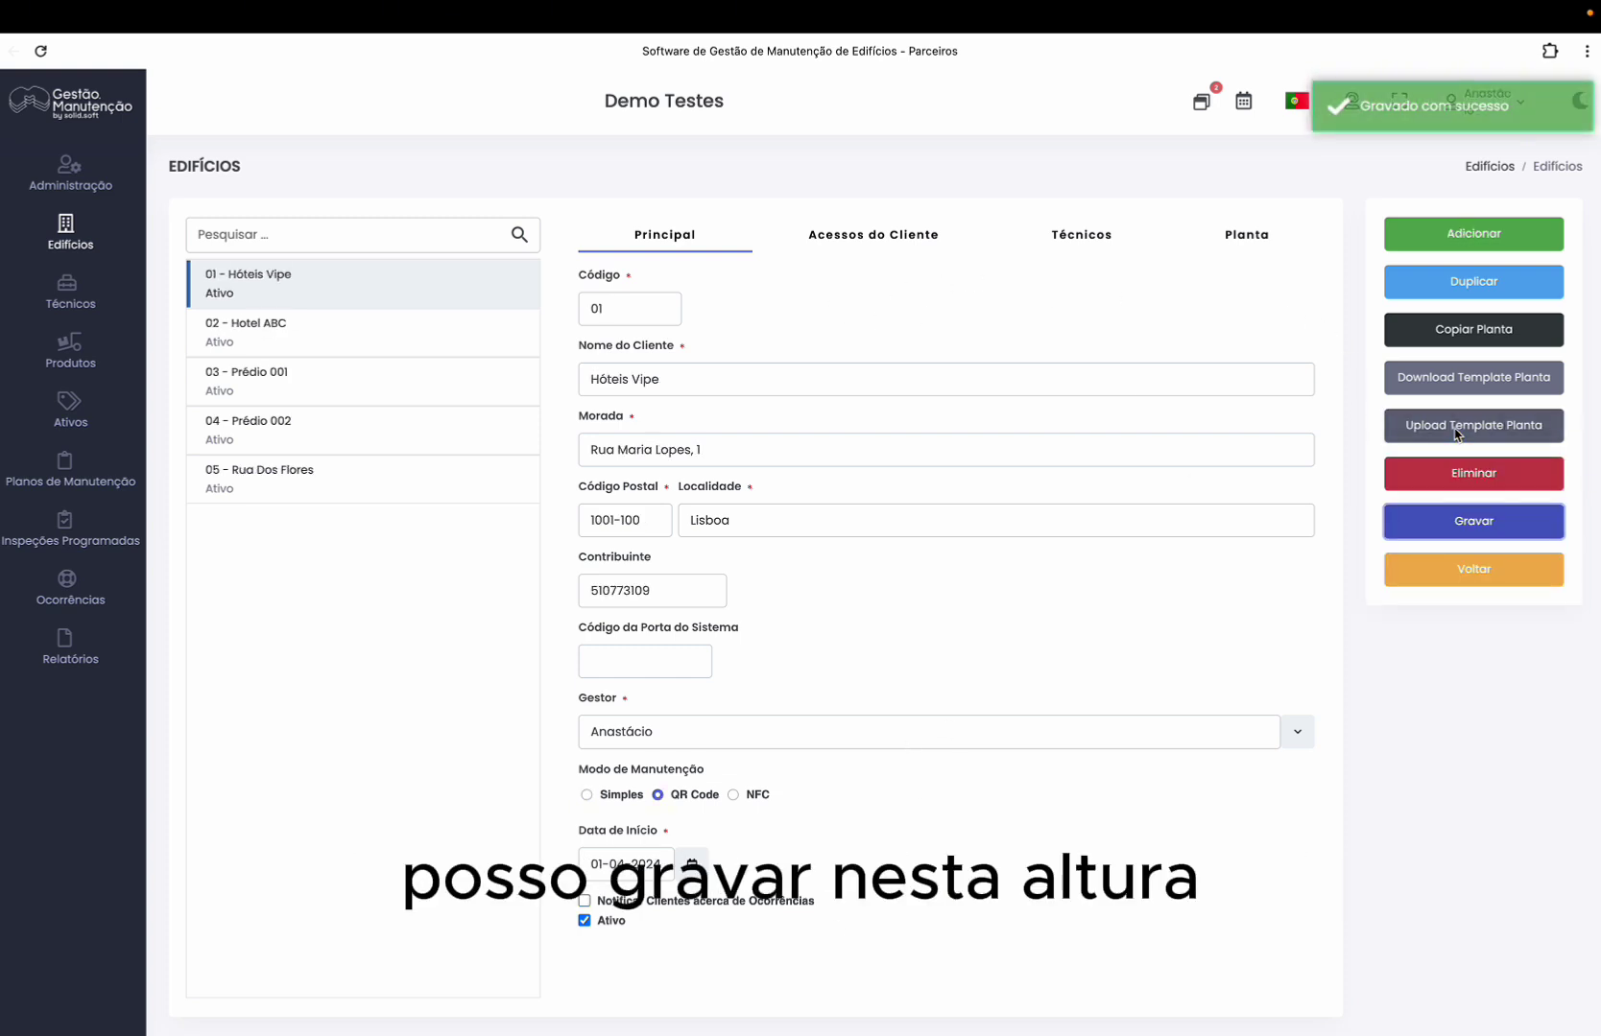
Select building 05 - Rua Dos Flores and open its client accesses
click(231, 487)
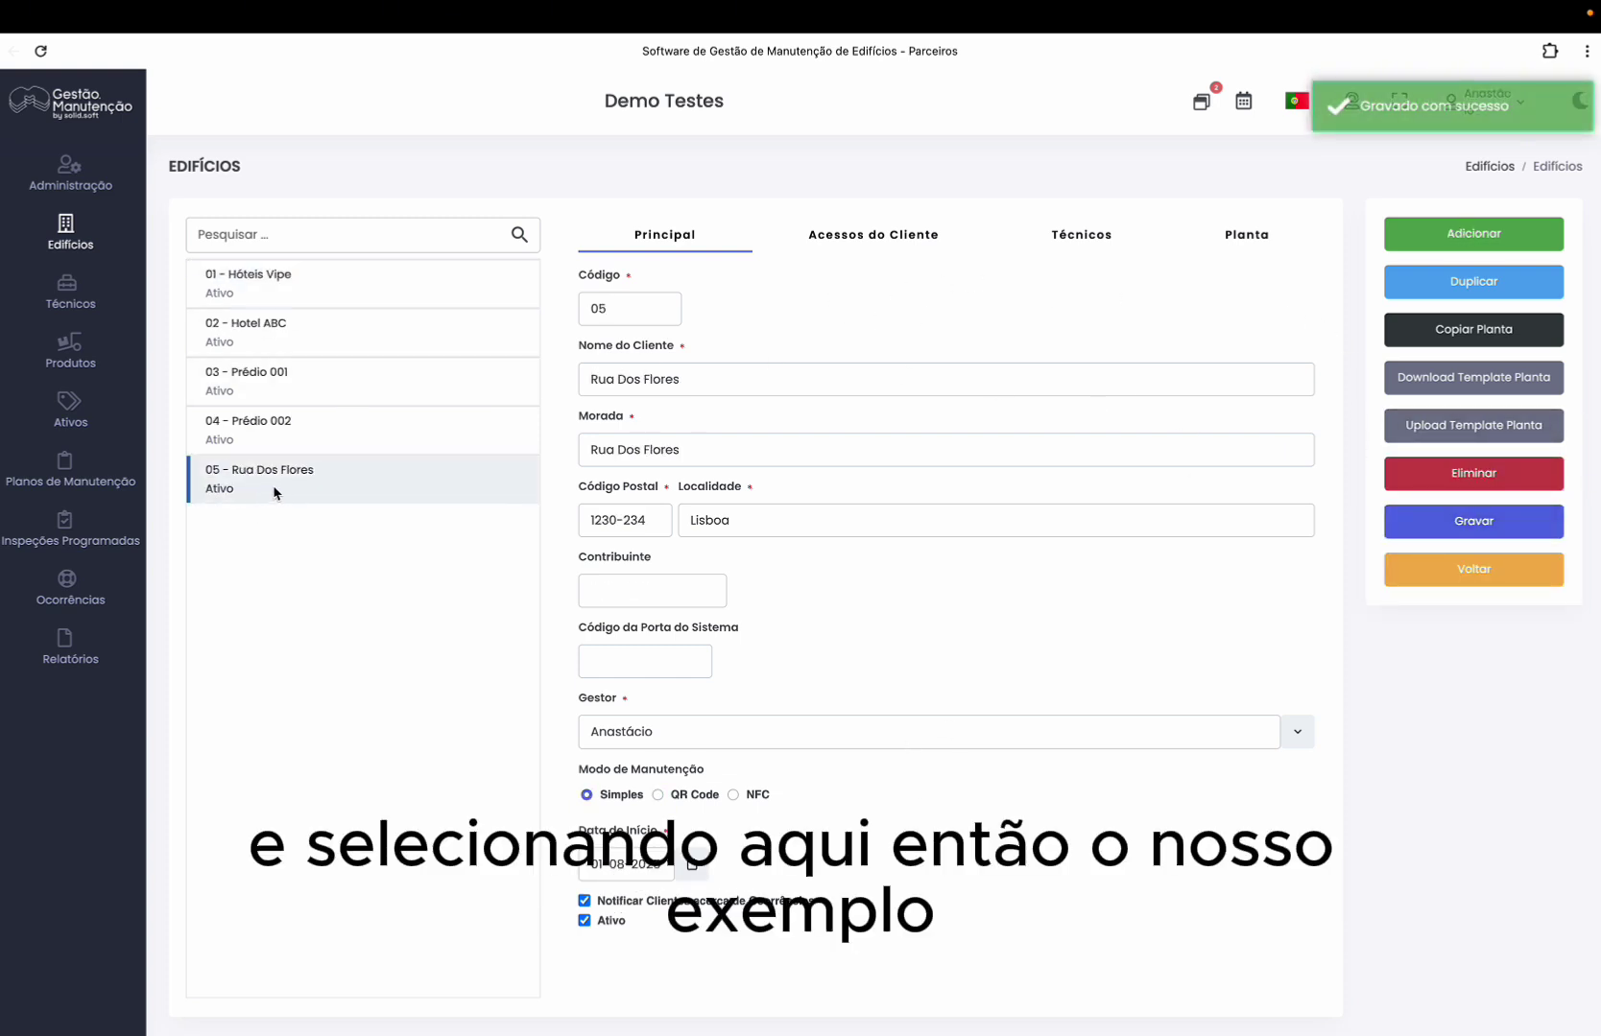
click(890, 242)
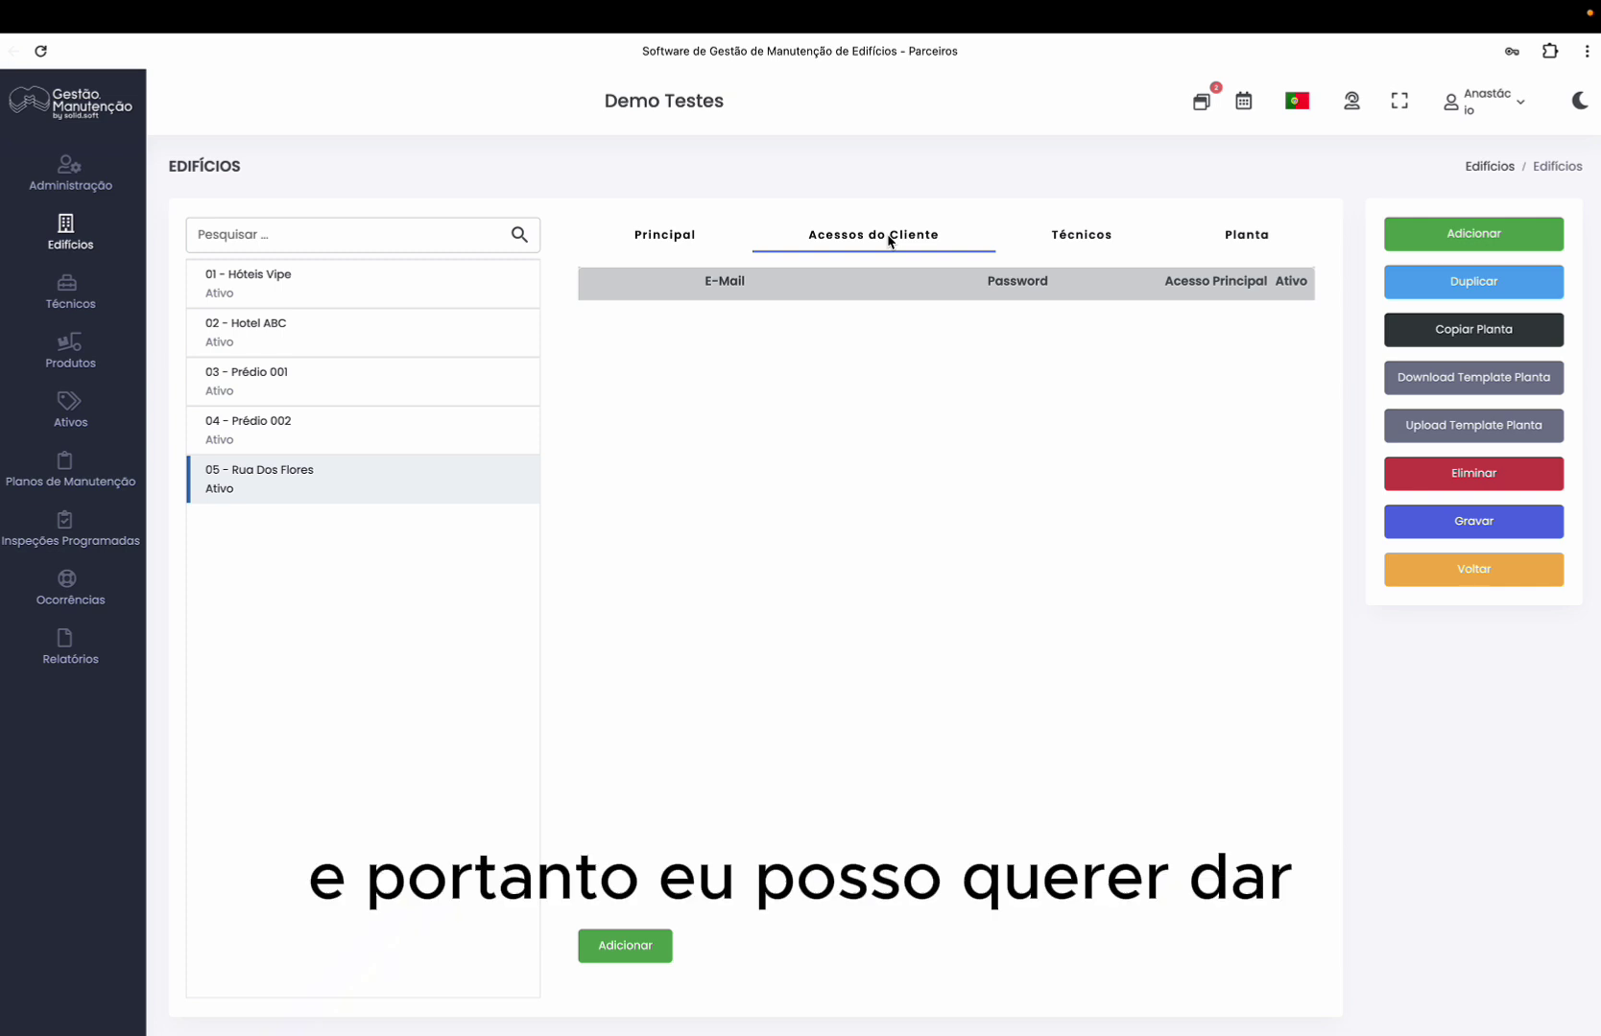
Add an empty client access row marked as Acesso Principal and Ativo, and delete it again
click(642, 945)
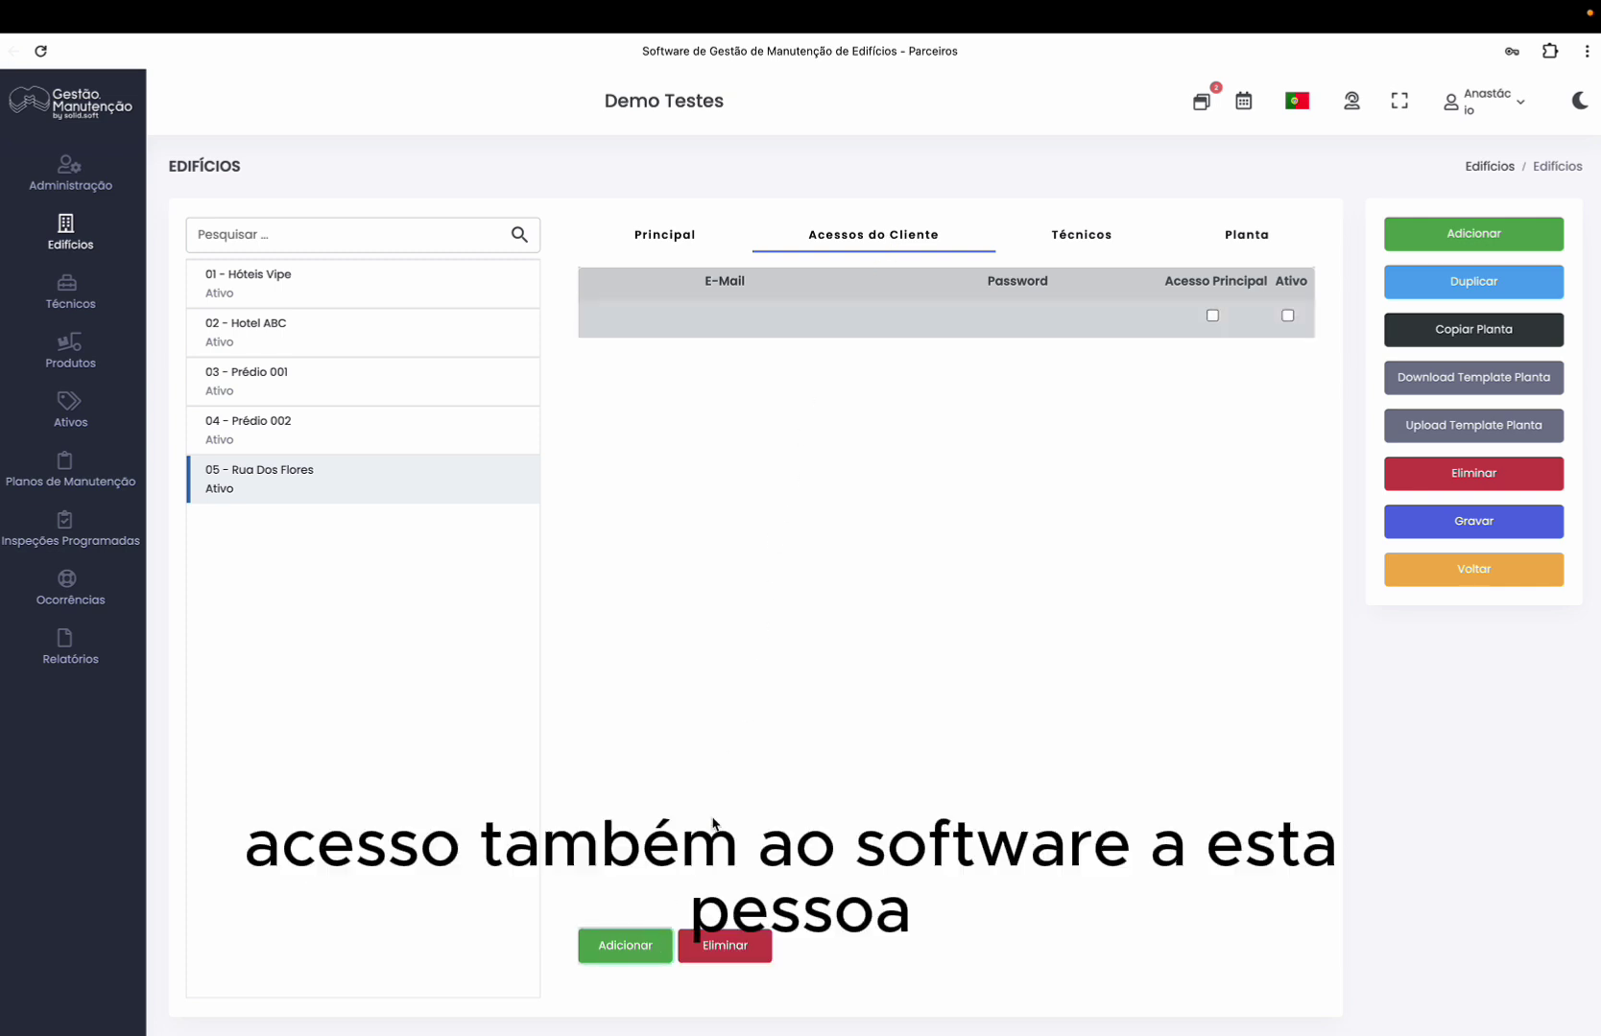
click(741, 326)
click(958, 324)
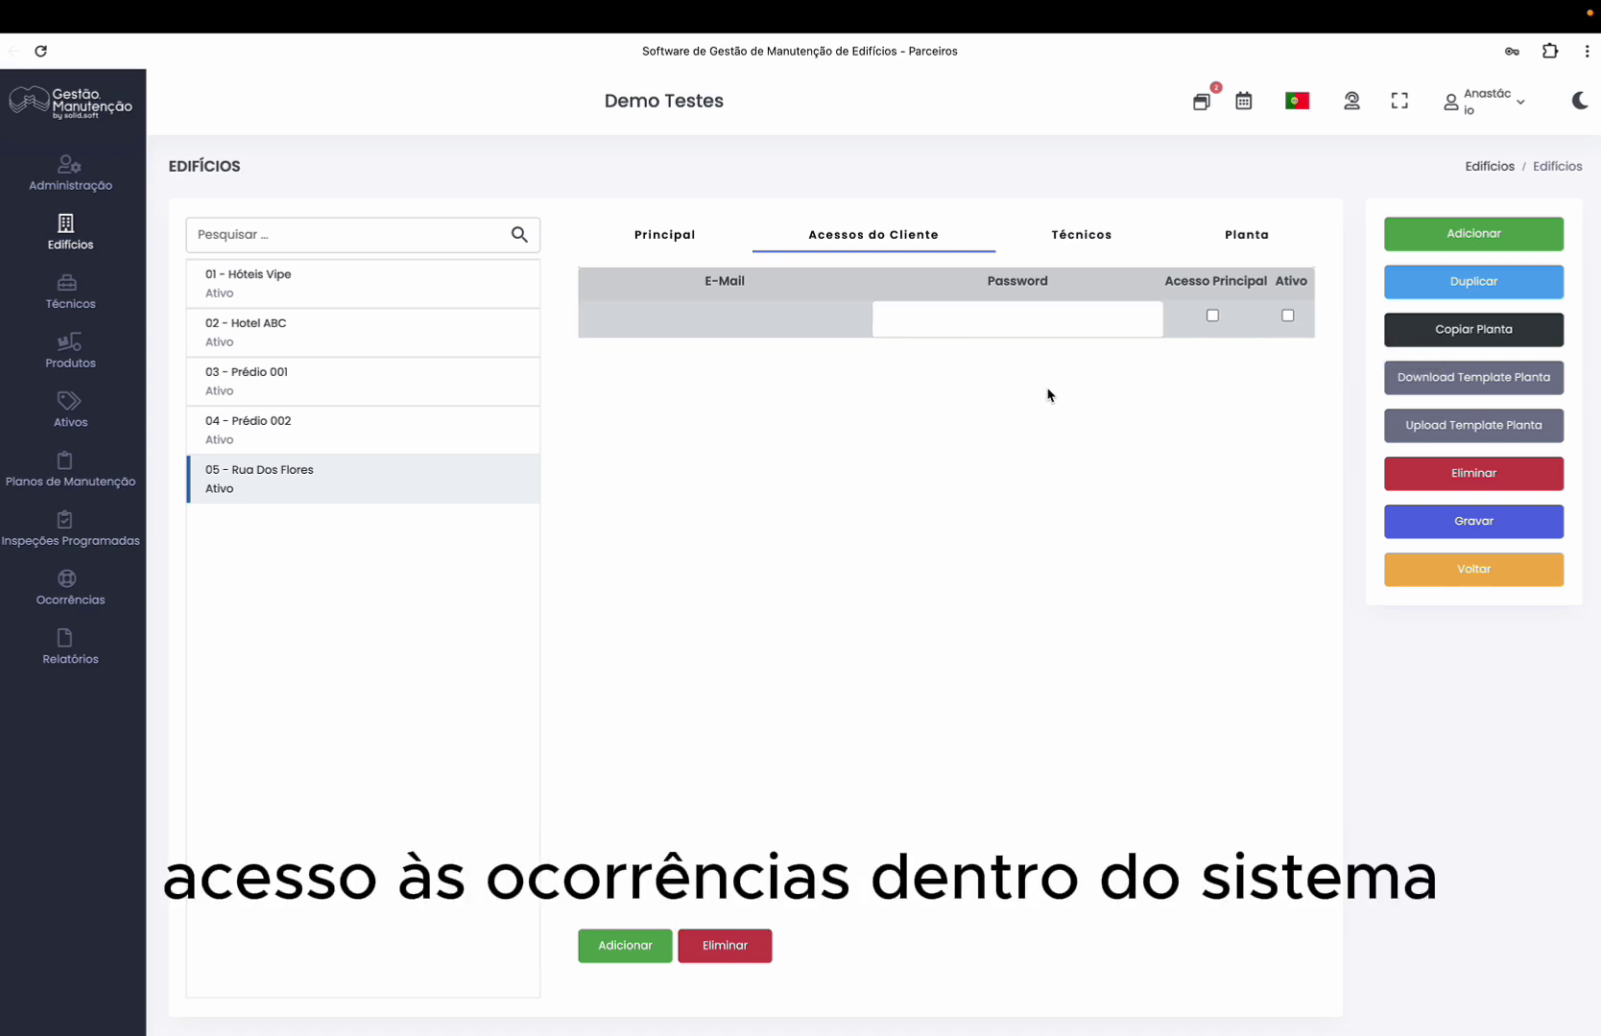
click(1212, 315)
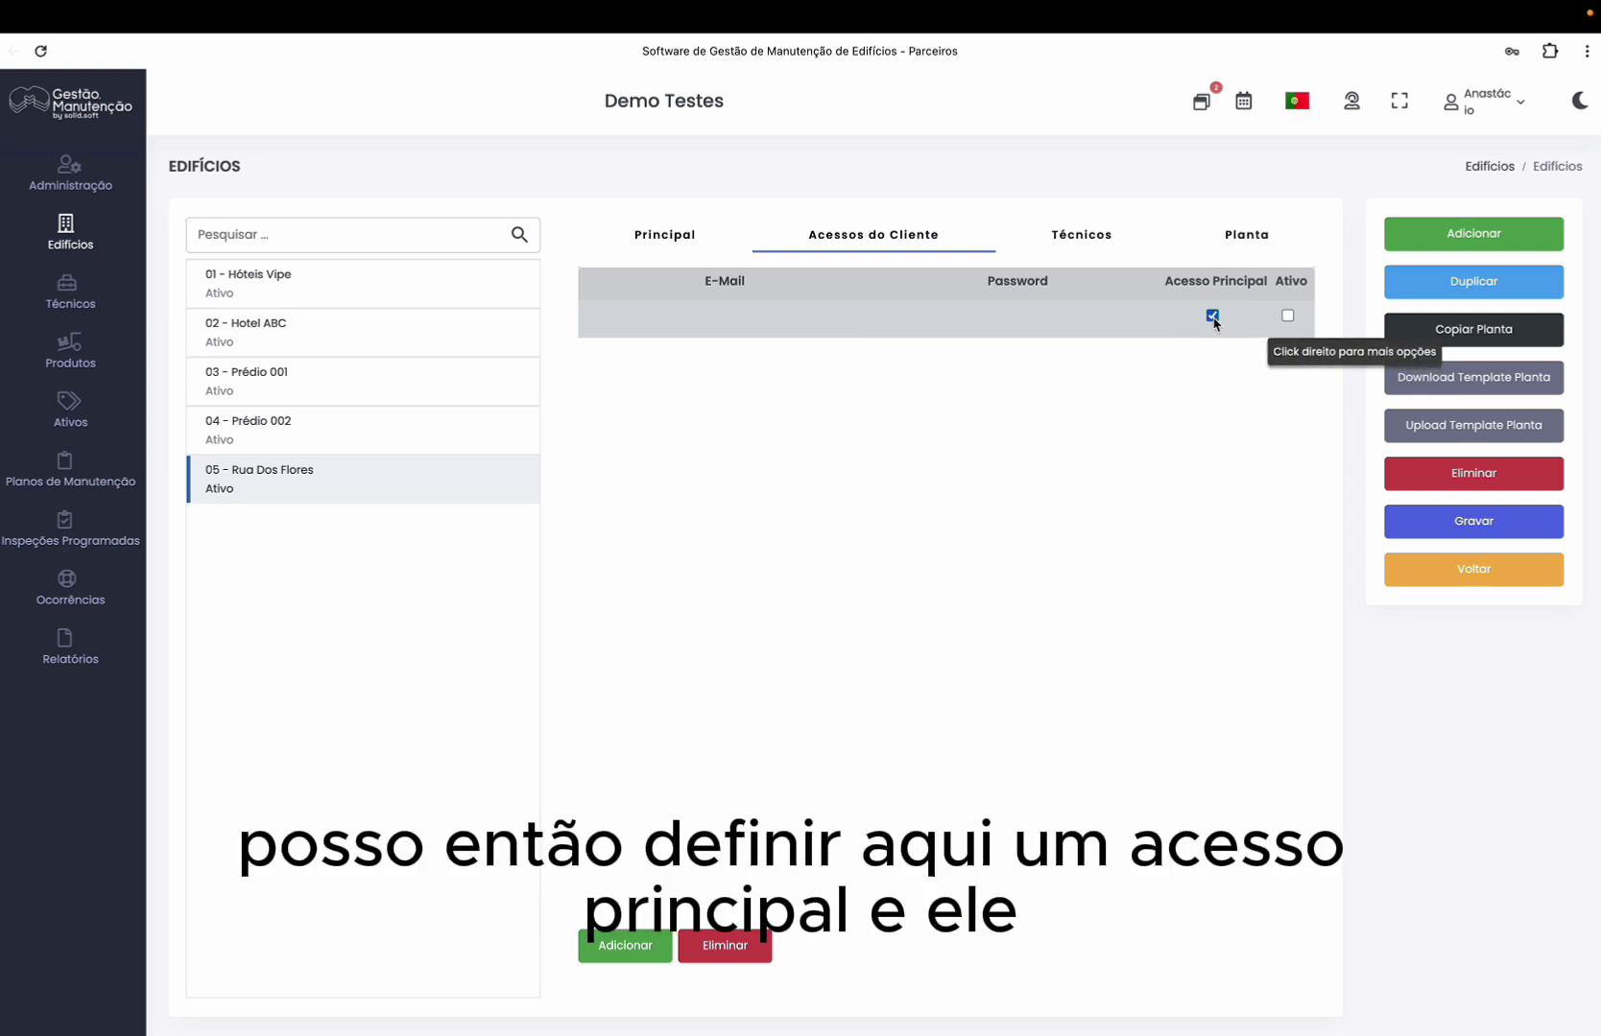
click(1288, 315)
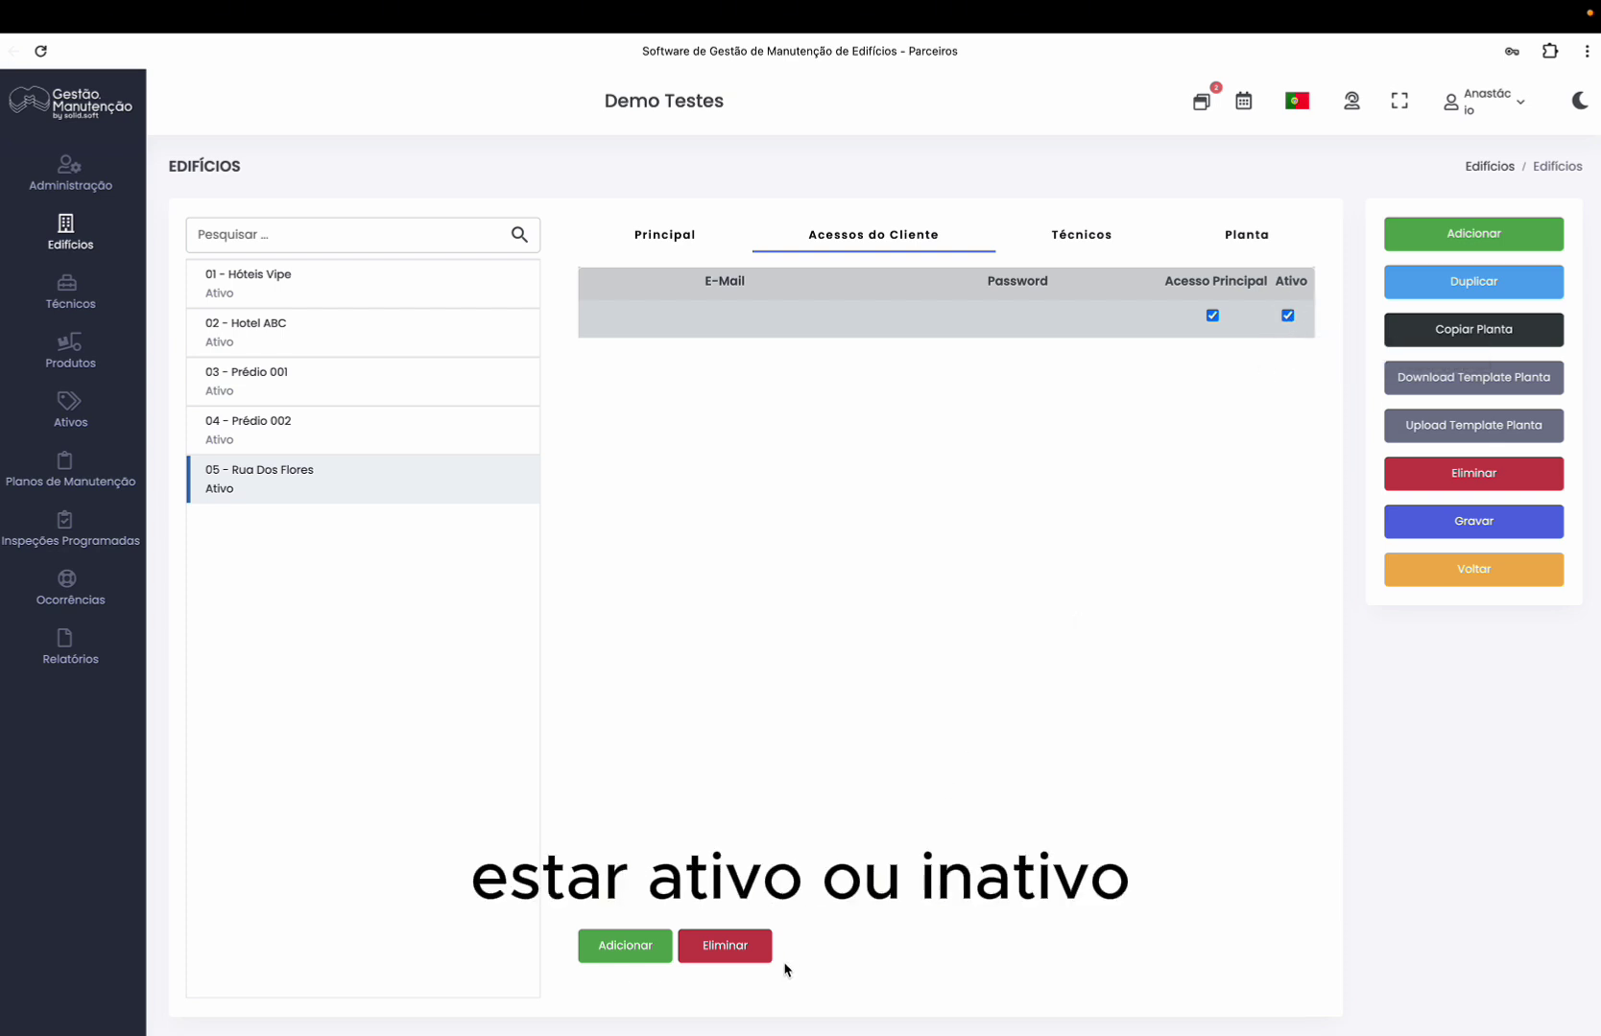
click(736, 955)
Include only Técnico C among the technicians with access to building 05
click(1091, 245)
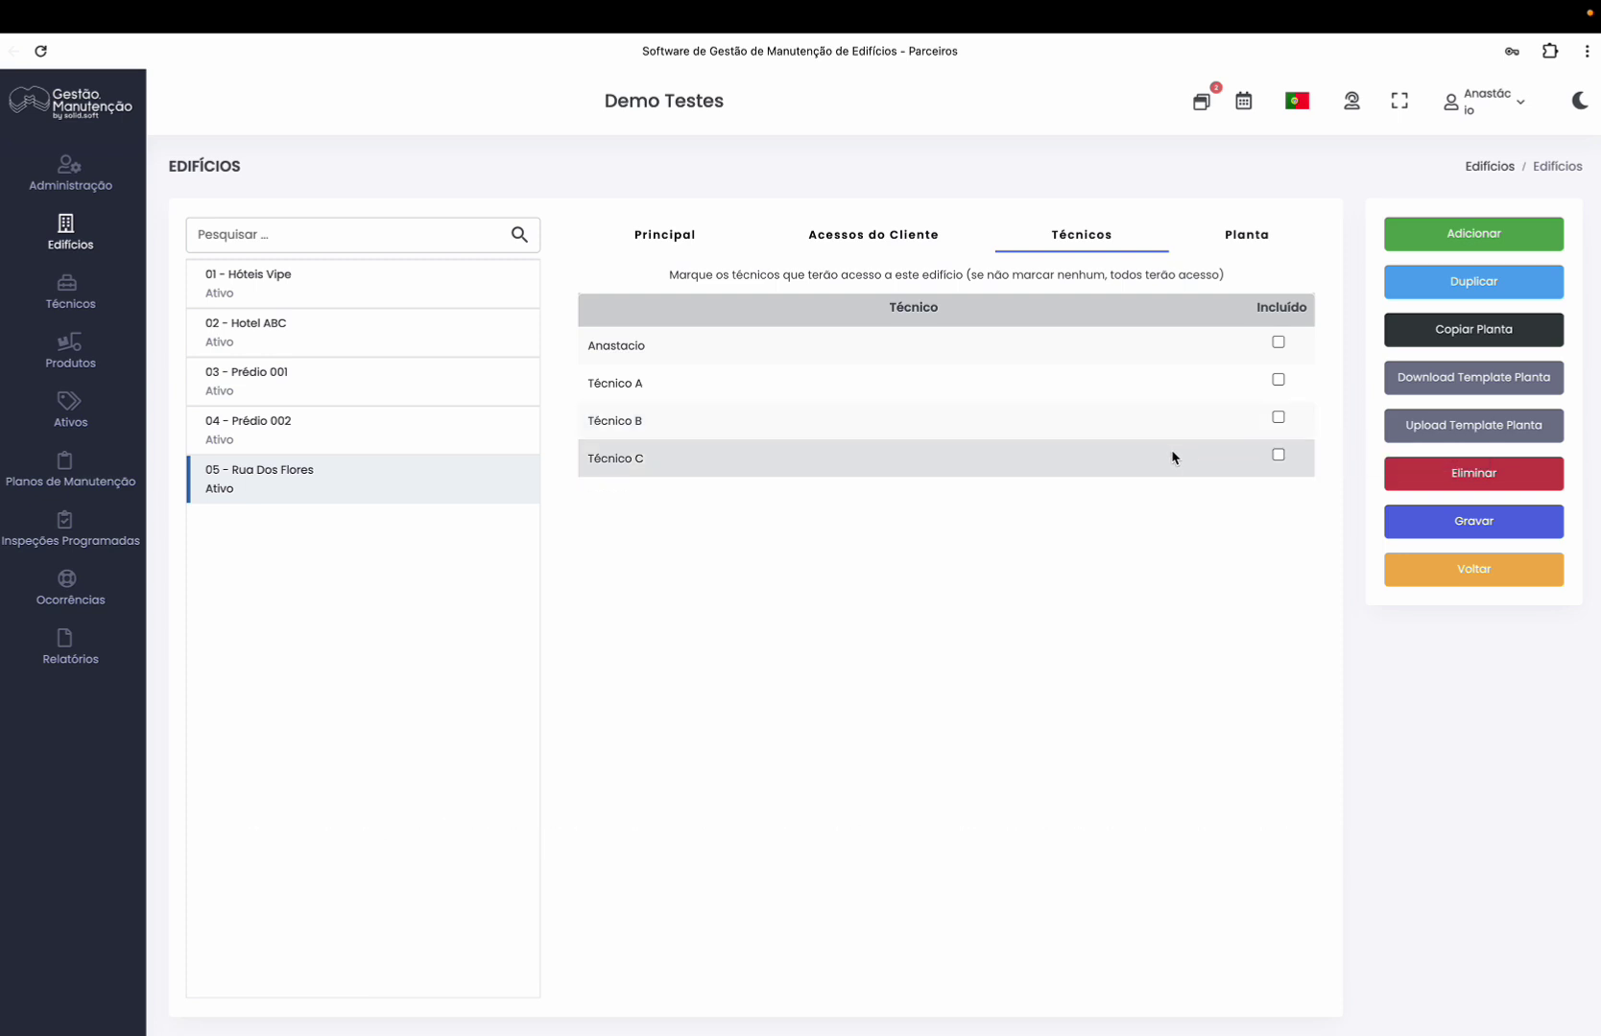
click(1278, 454)
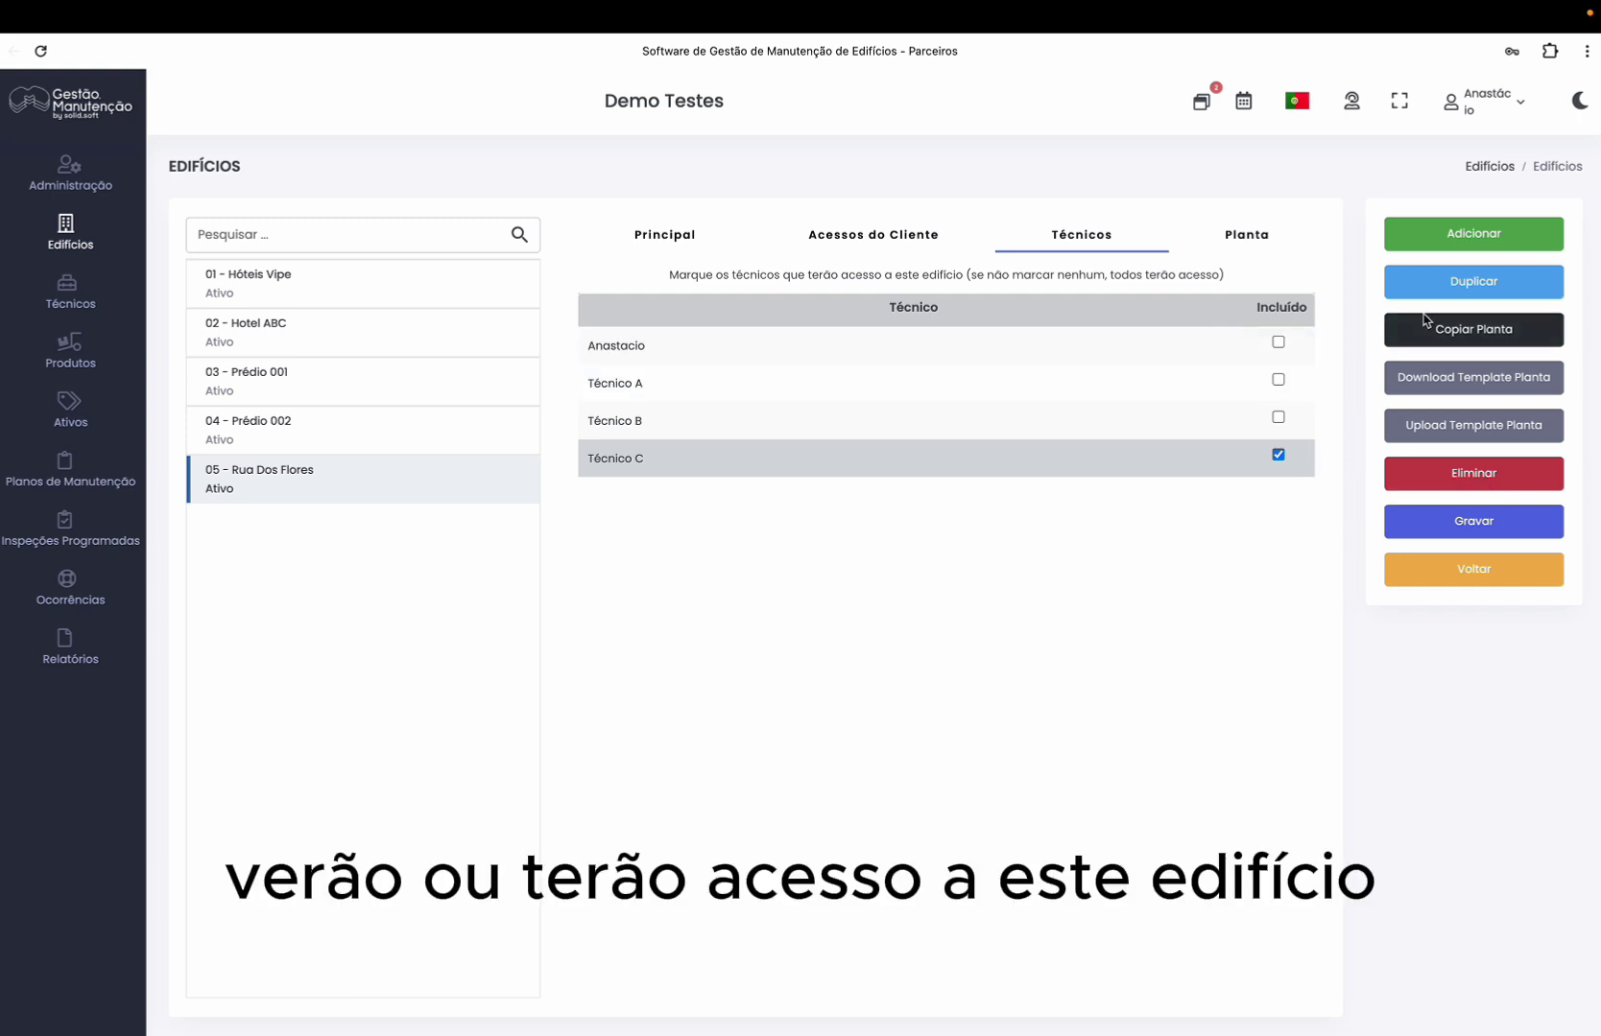
Open the floor plan of Rua Dos Flores and create a location named Area Exterior directly under the building
click(1237, 243)
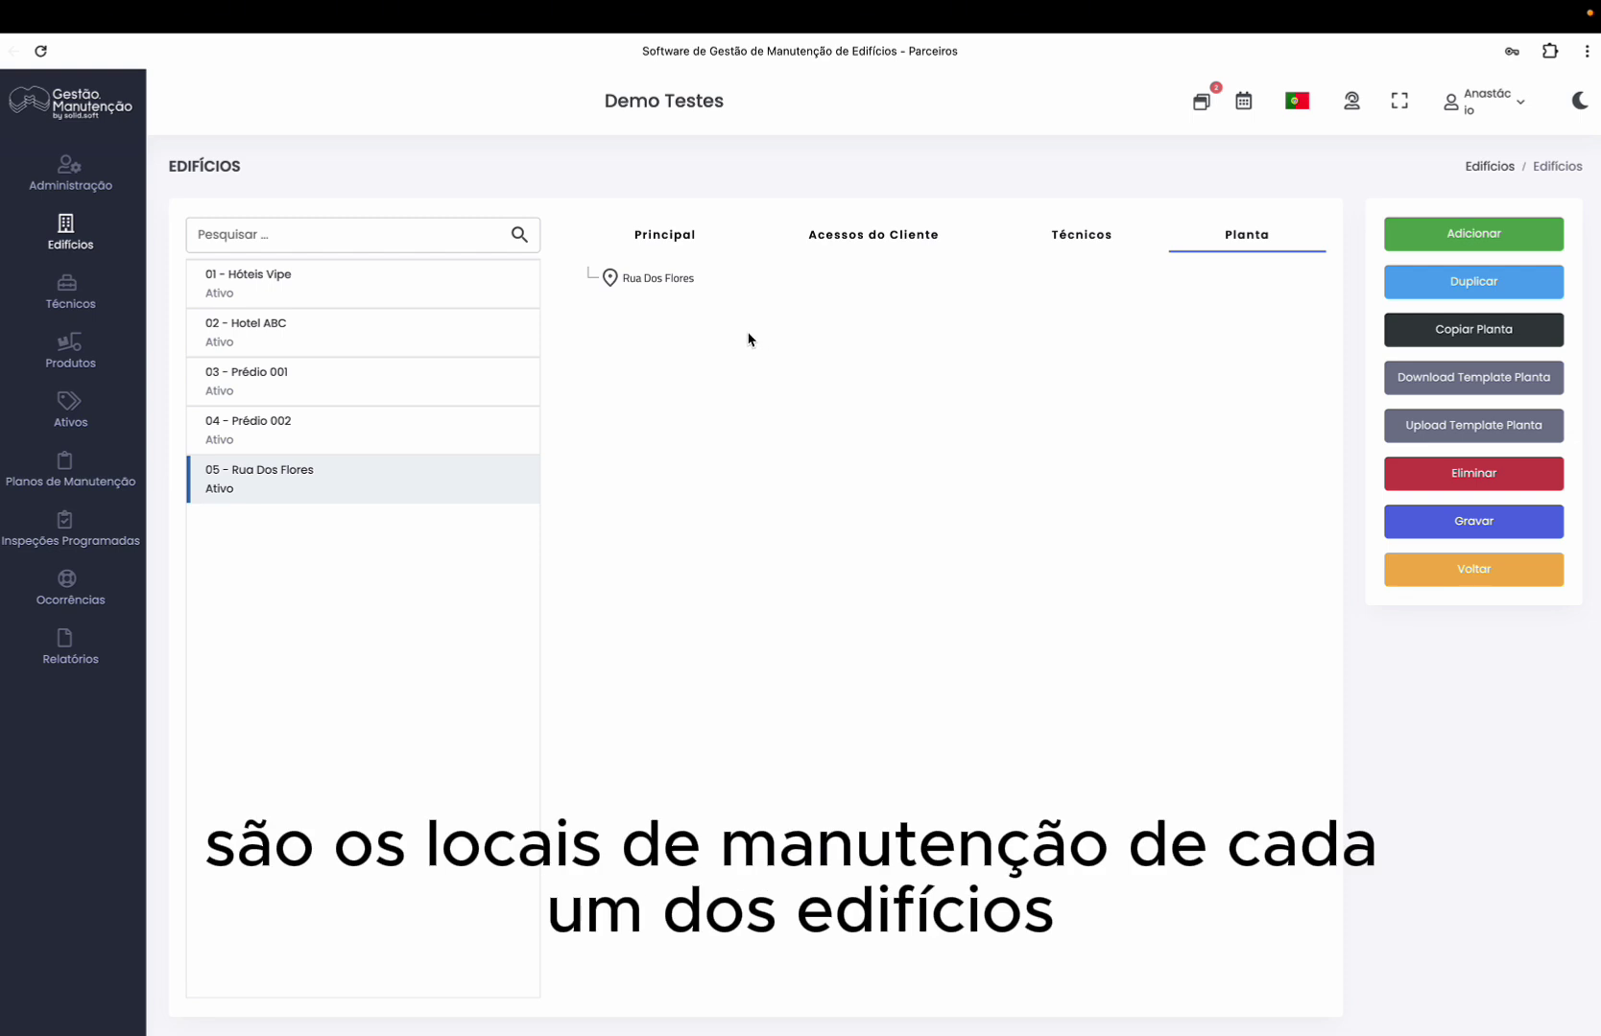
click(672, 280)
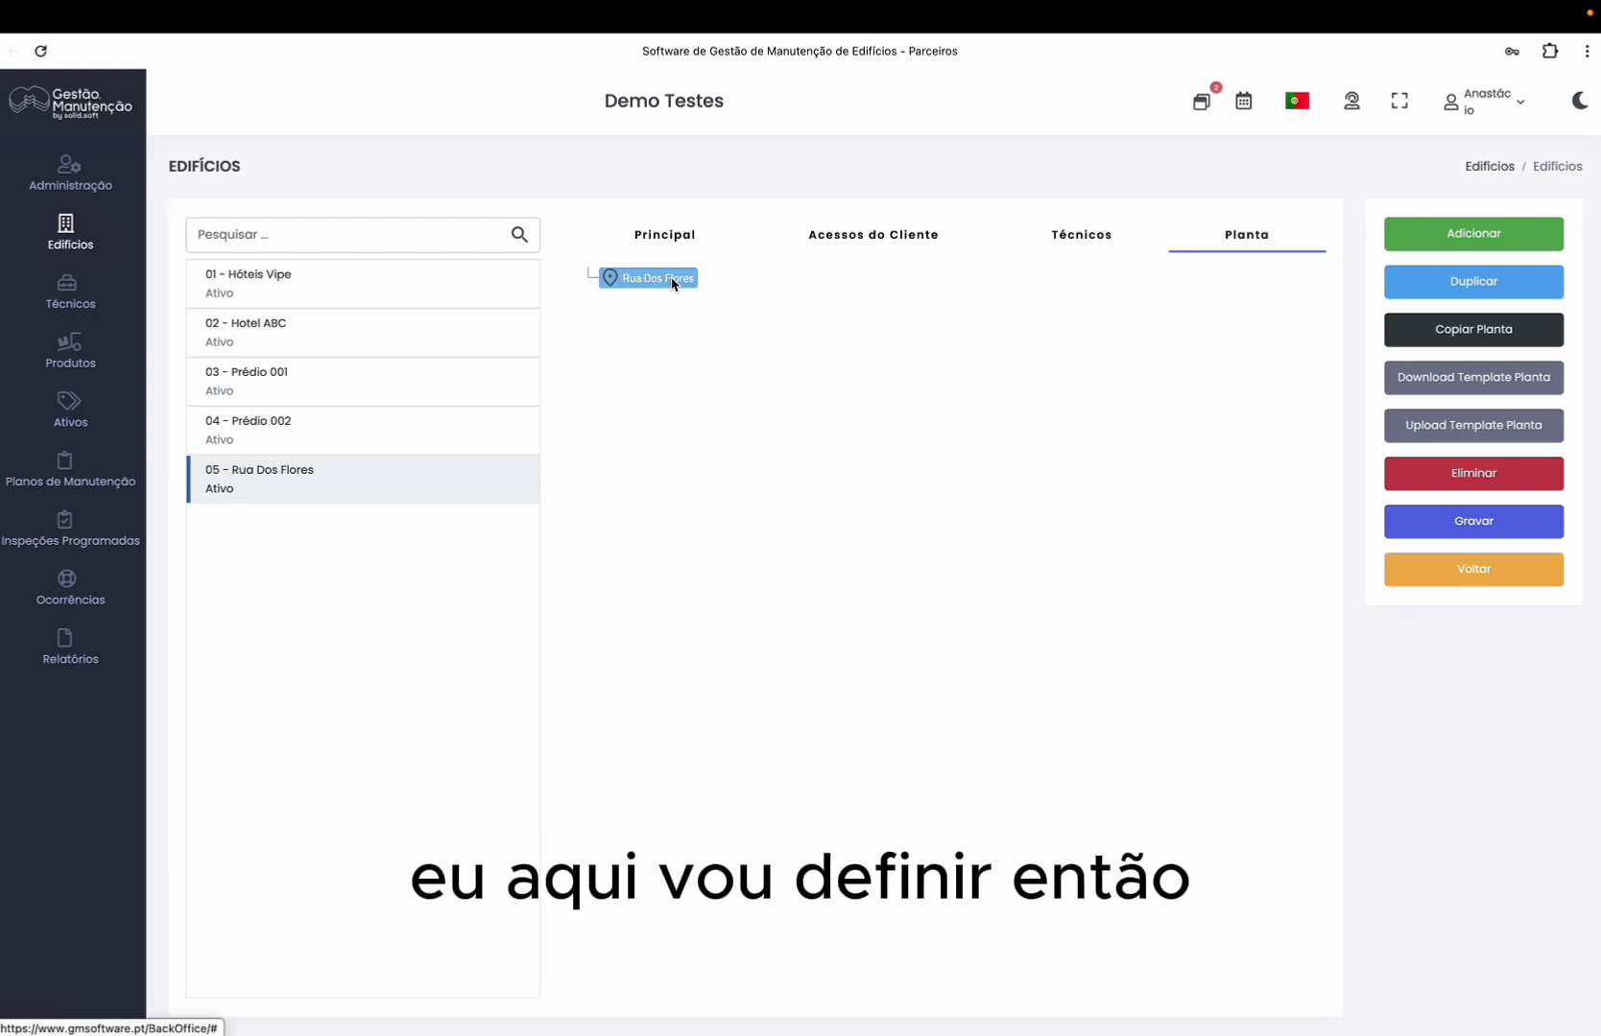
right_click(674, 282)
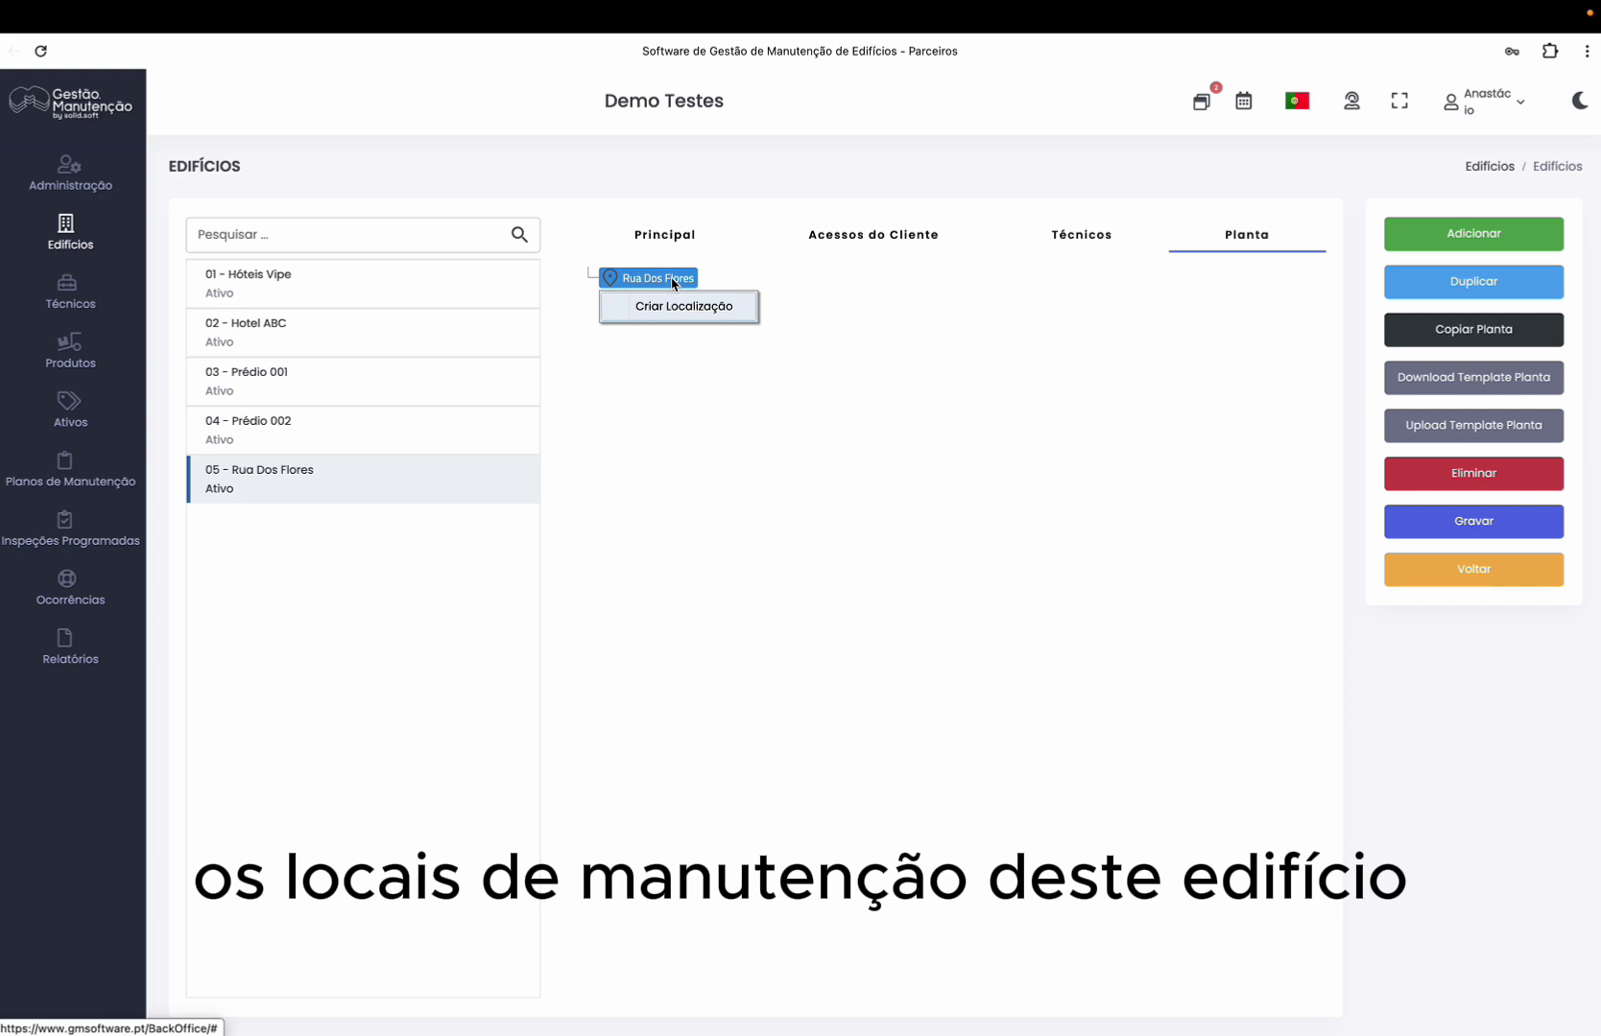
click(683, 307)
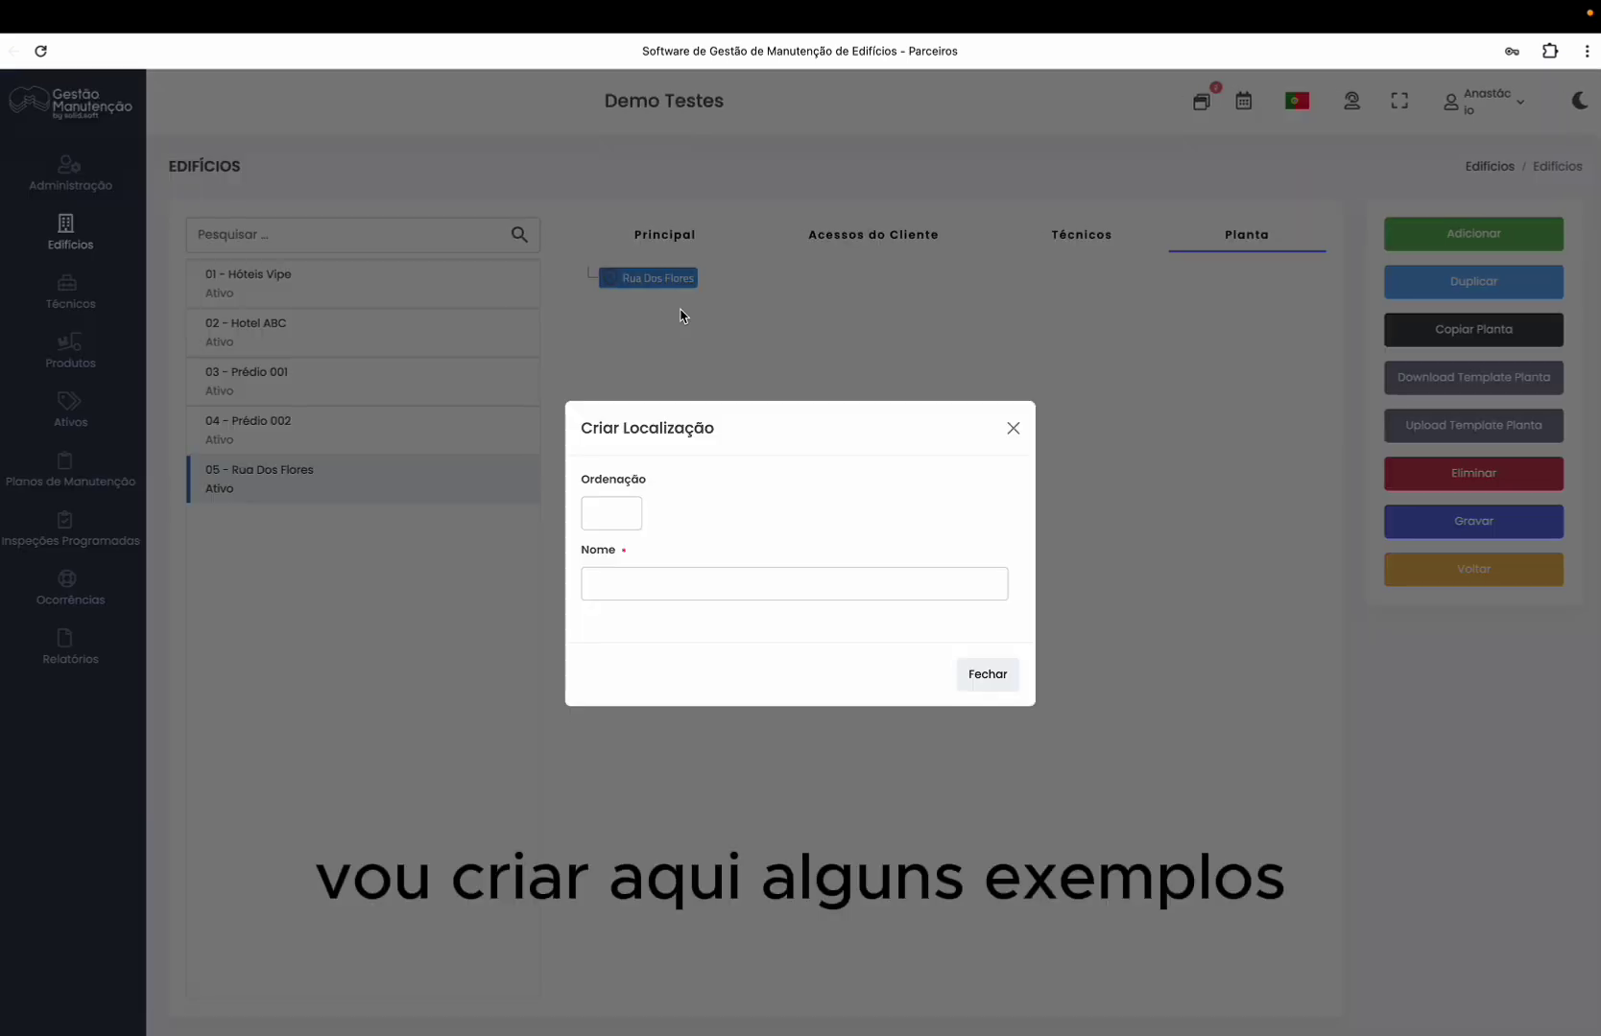
click(662, 585)
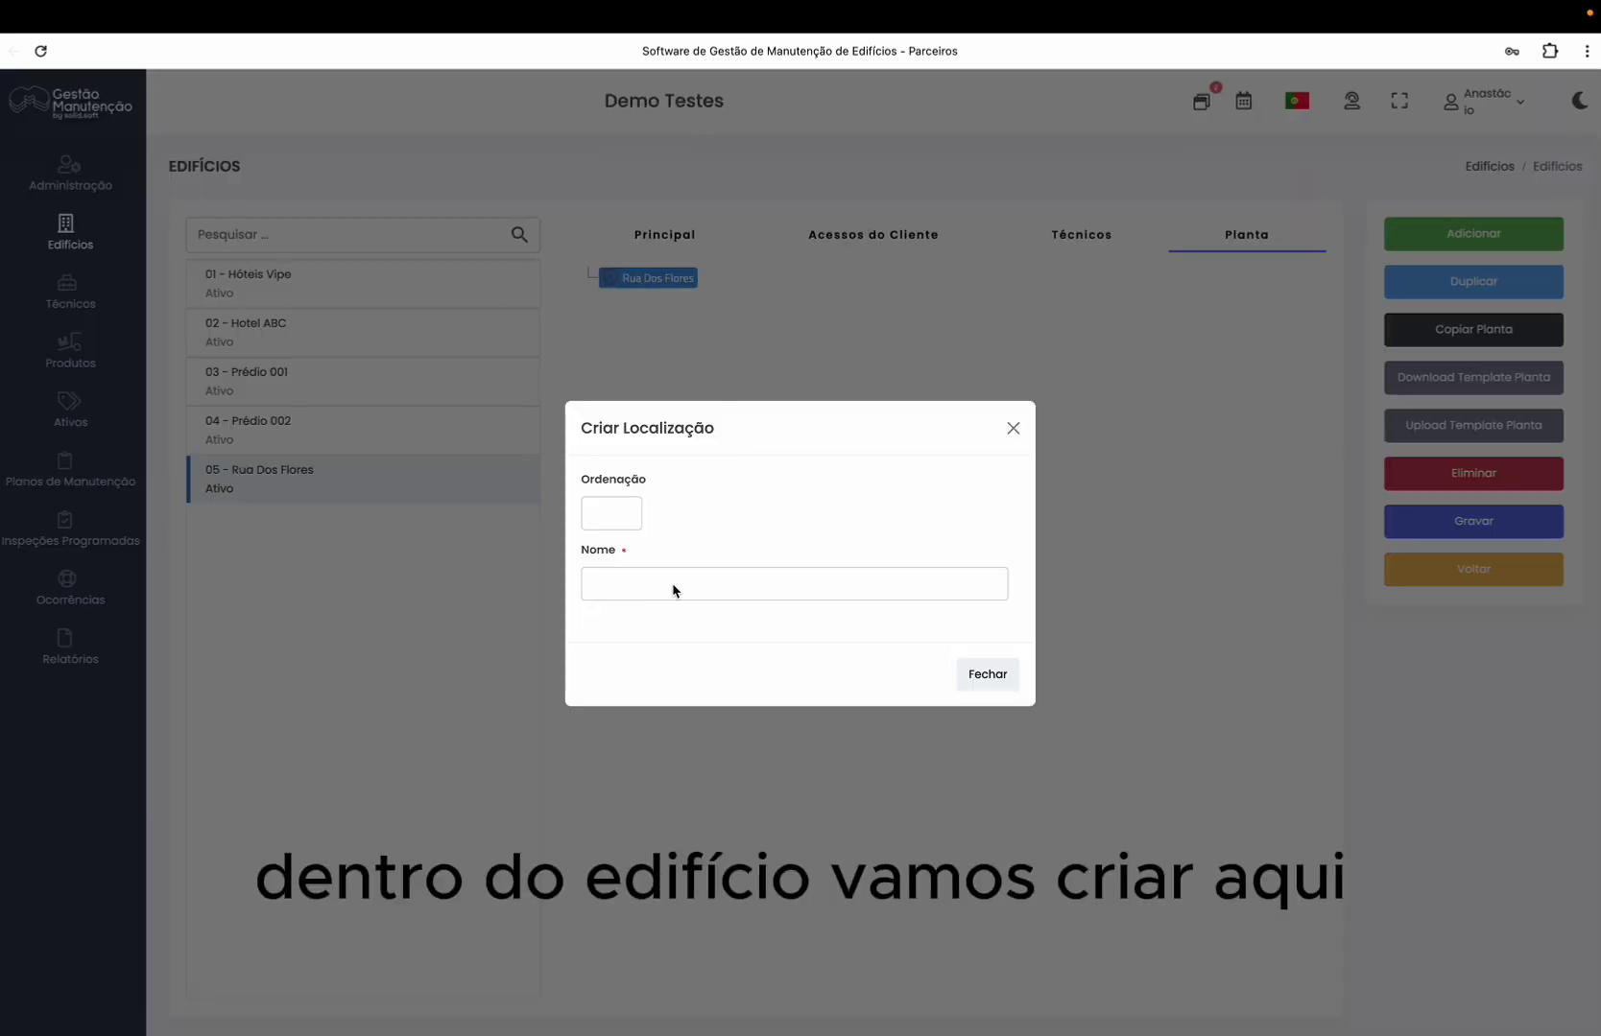
text(Area)
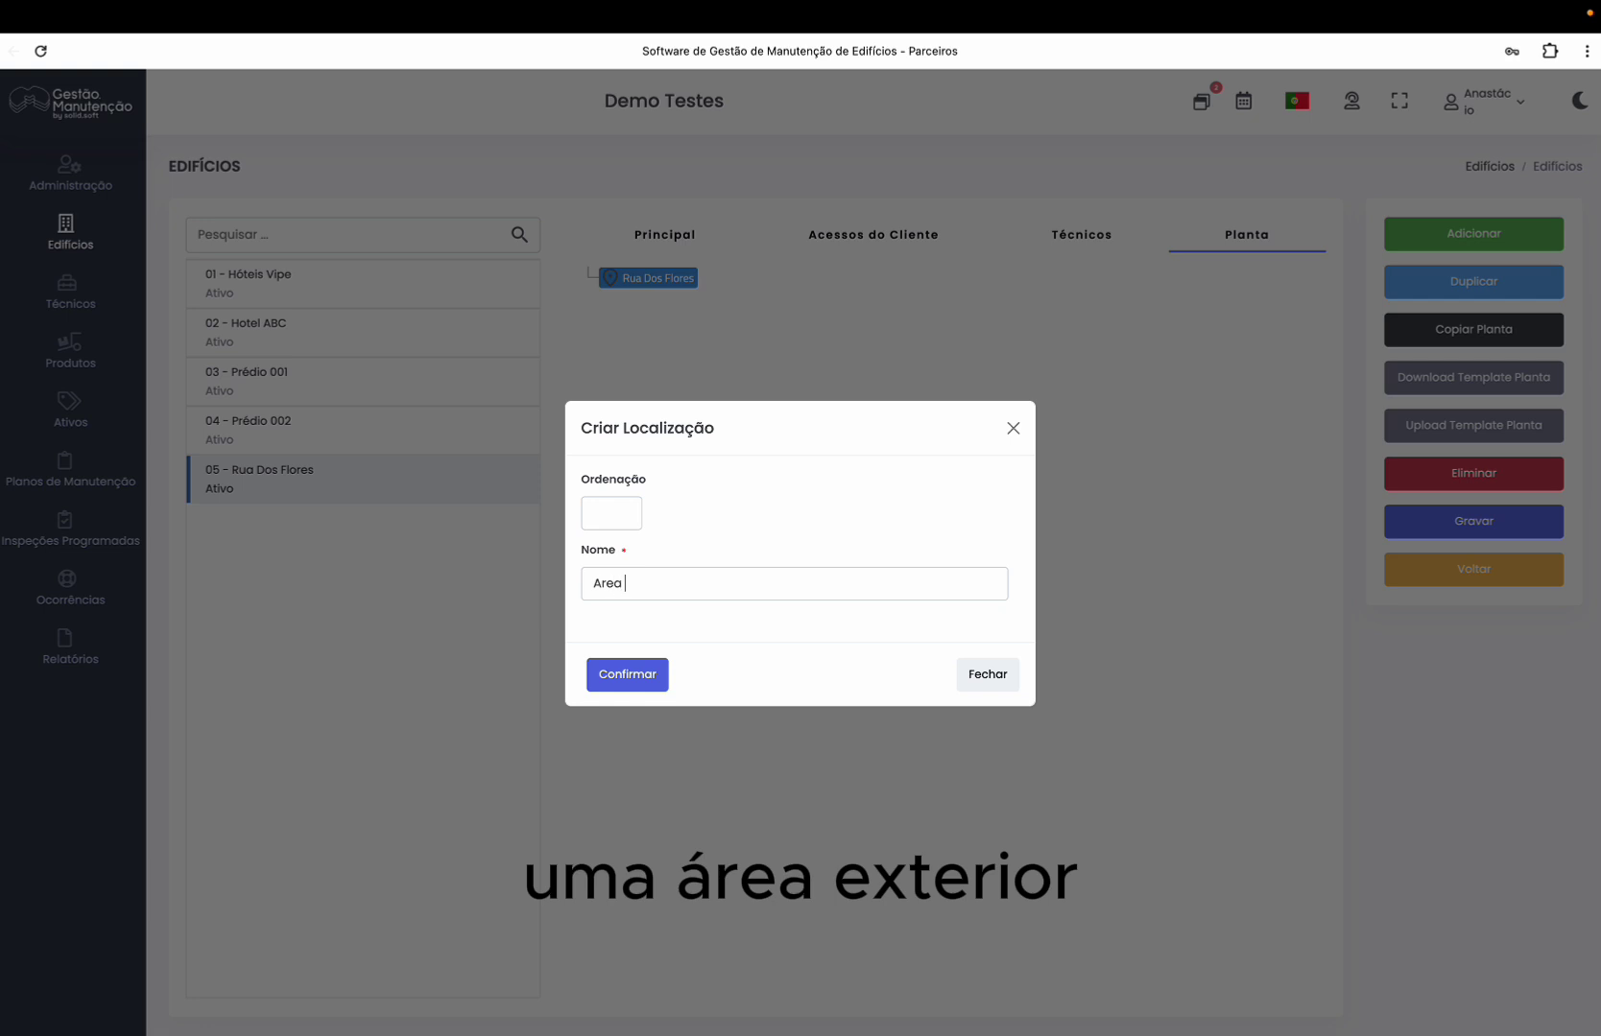
text( Exterior)
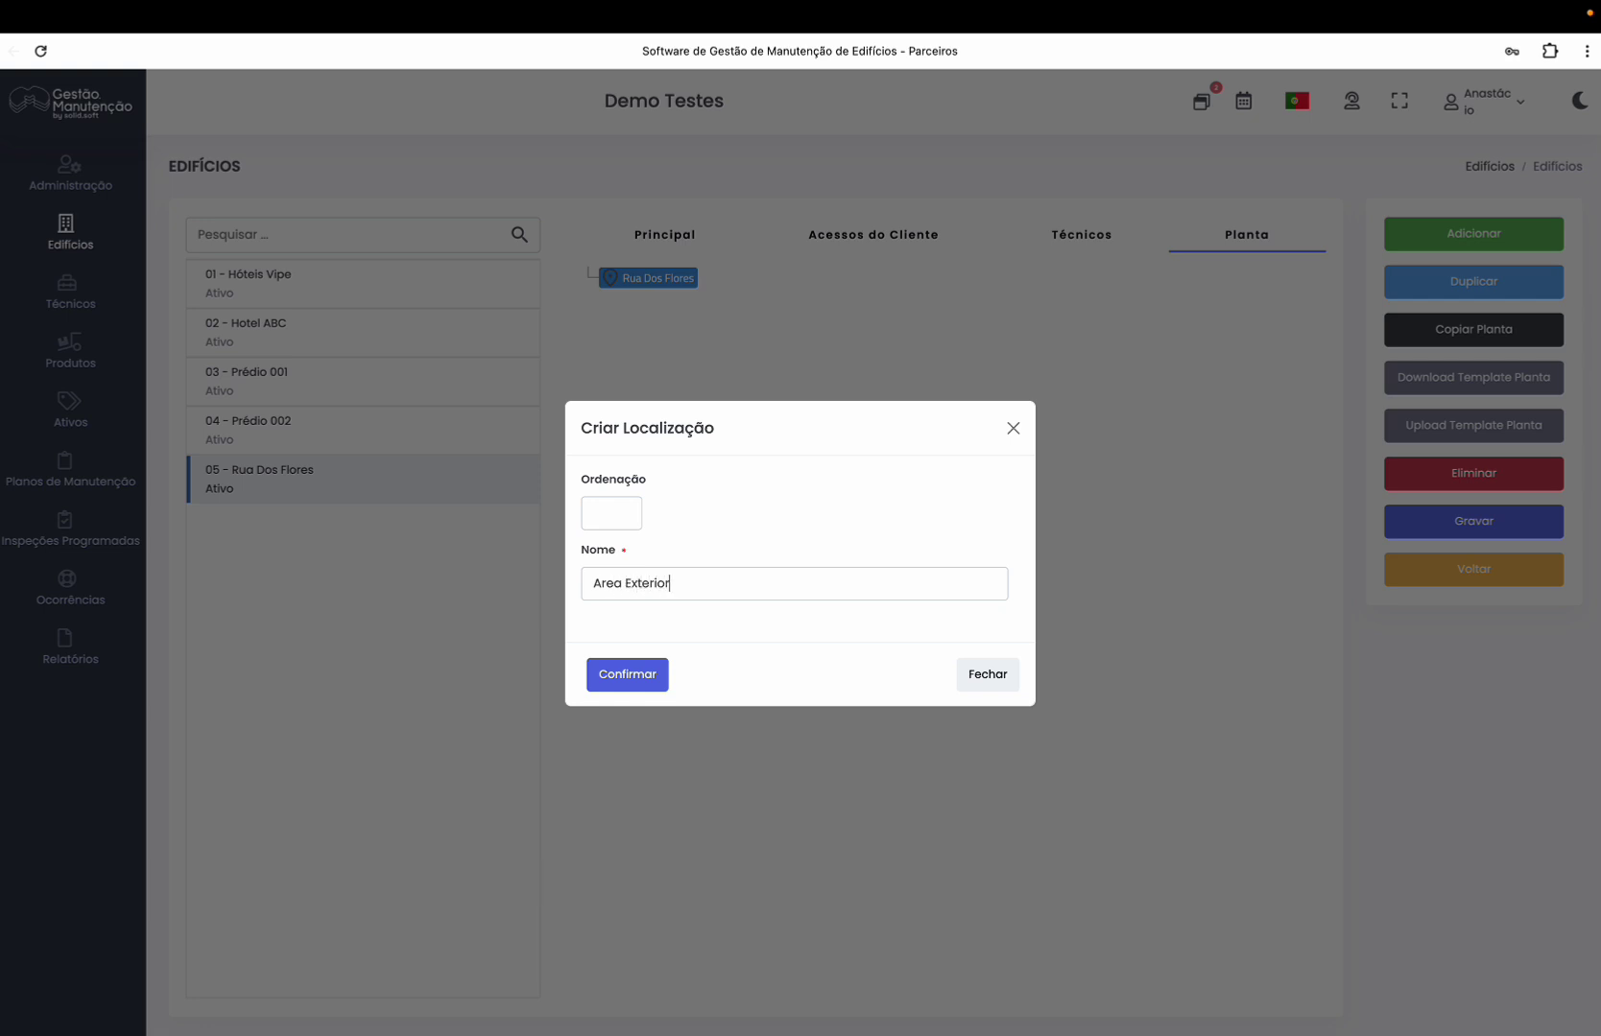
click(614, 672)
Create a location named Jardim inside Area Exterior
click(589, 278)
click(671, 301)
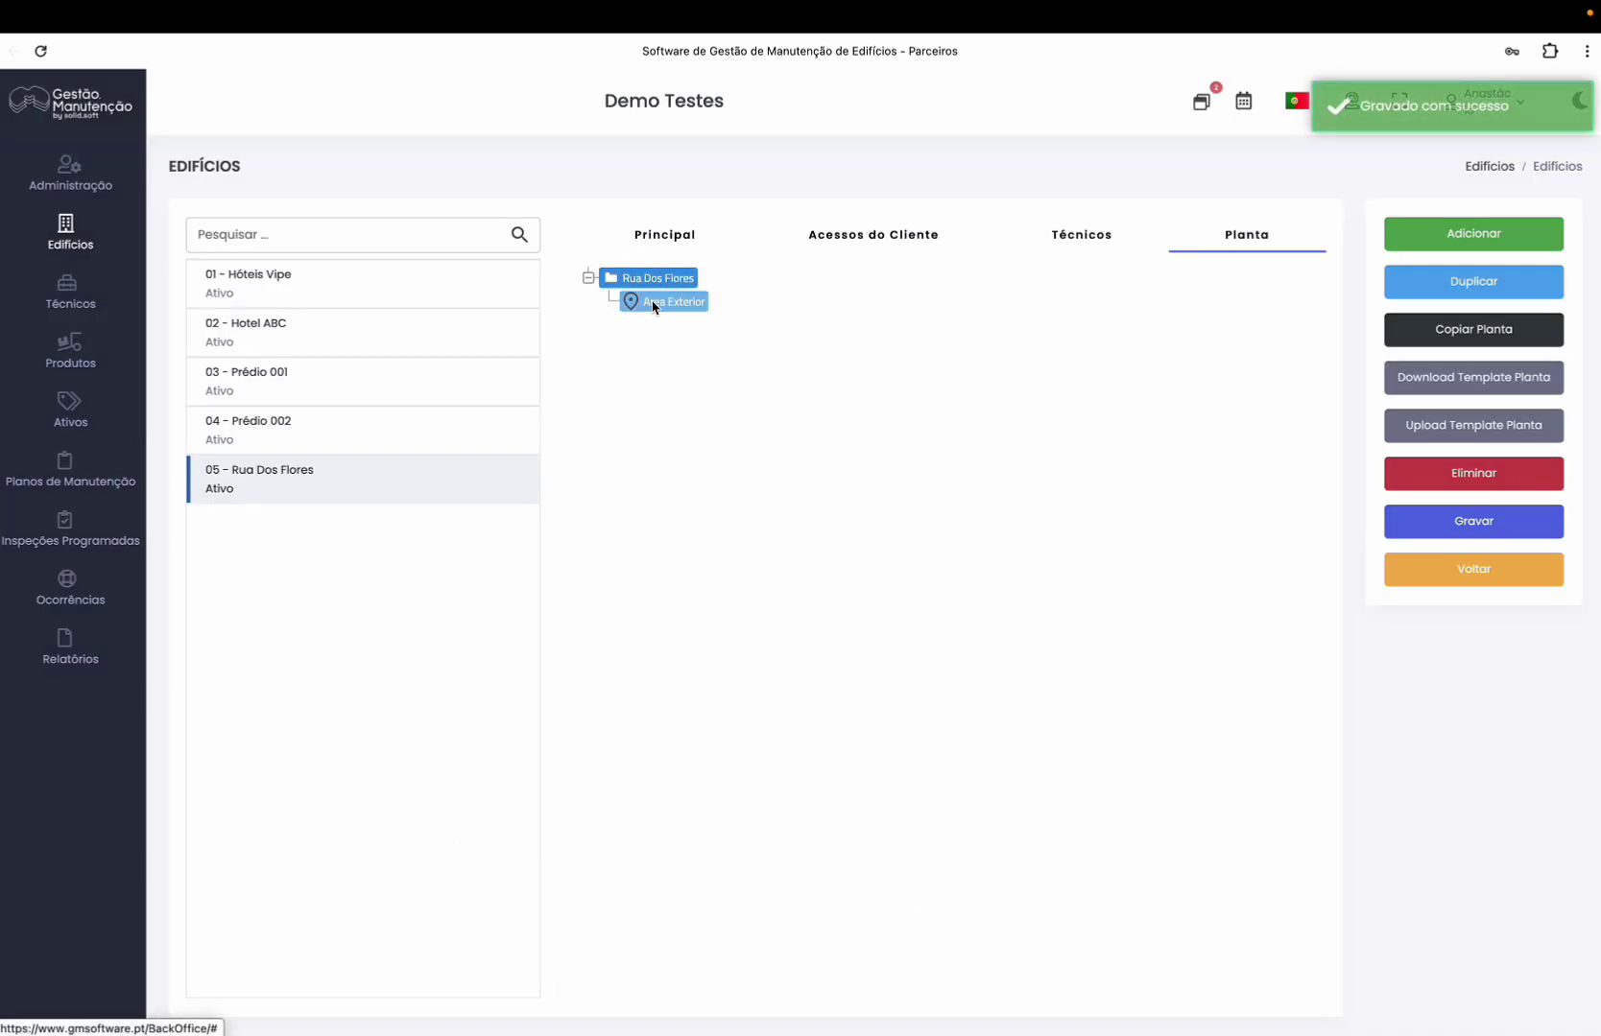
right_click(672, 301)
click(675, 330)
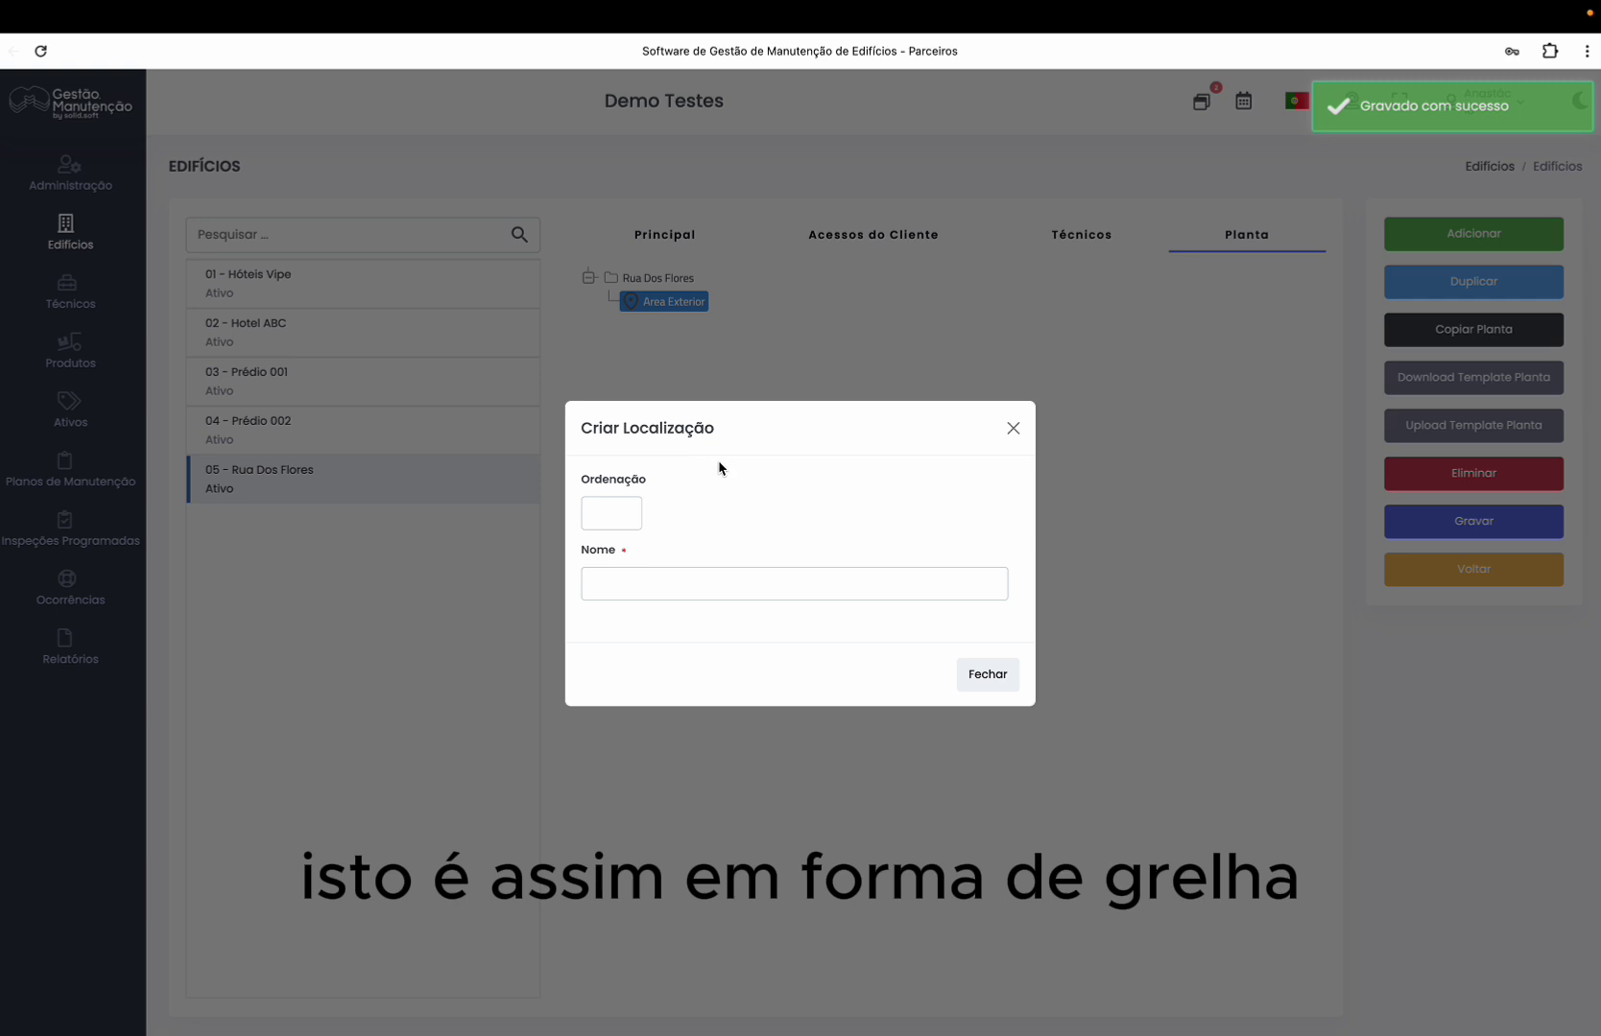
click(660, 595)
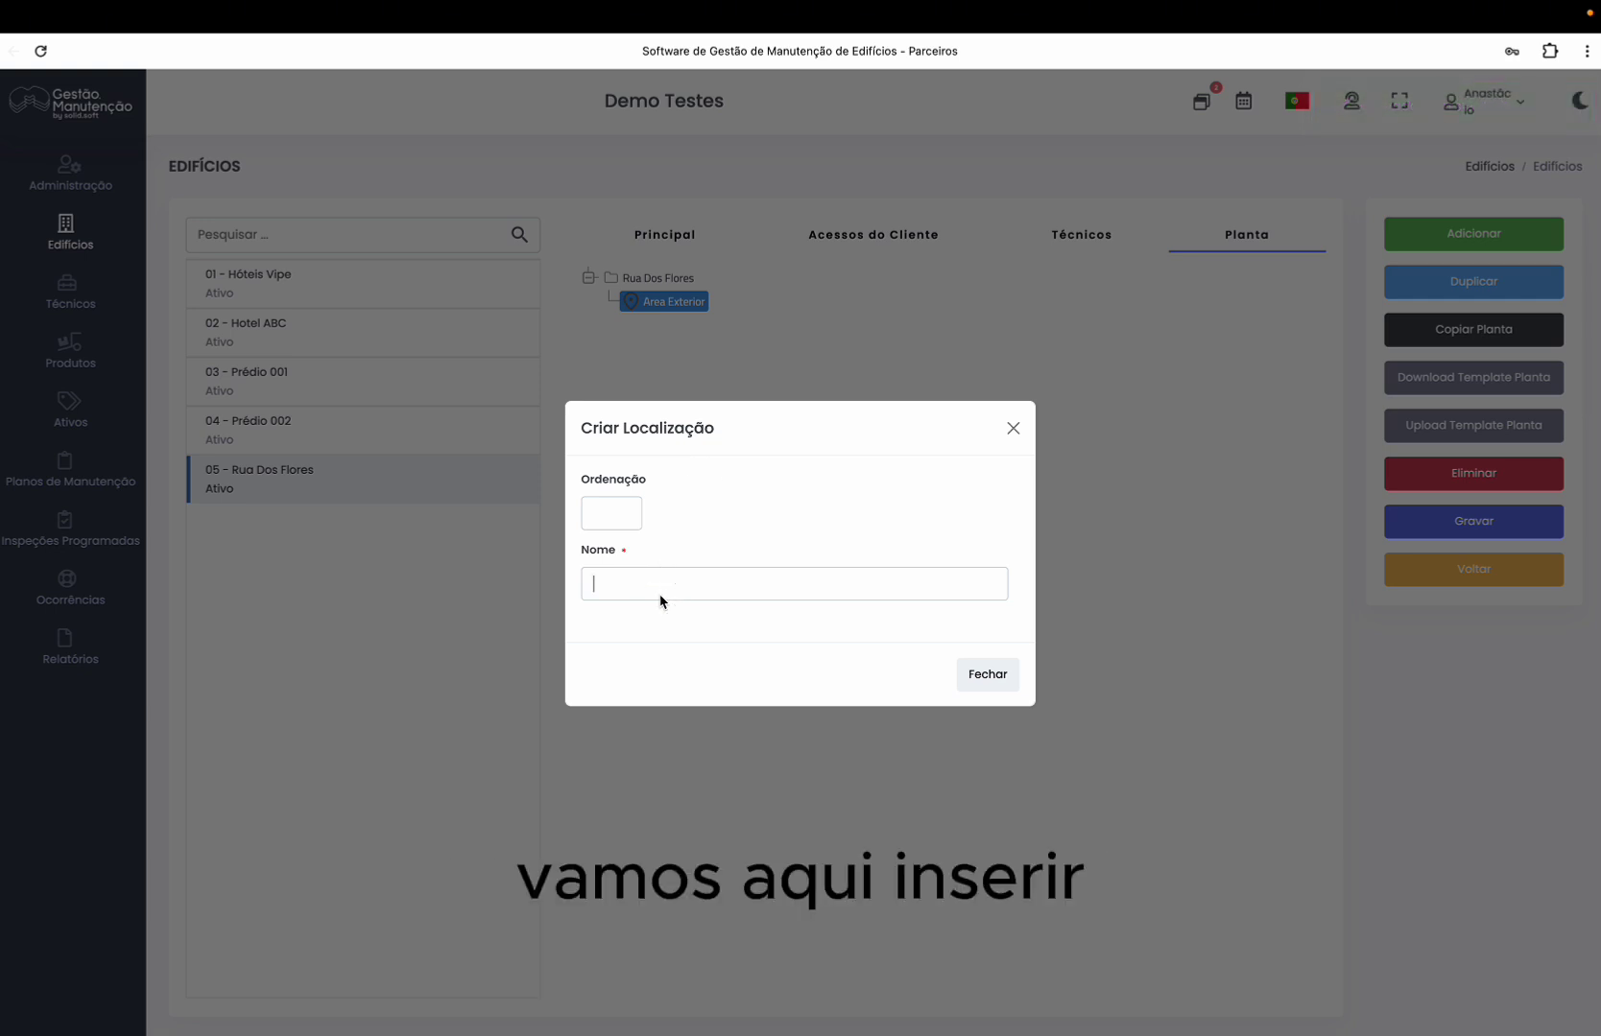
text(Jardim)
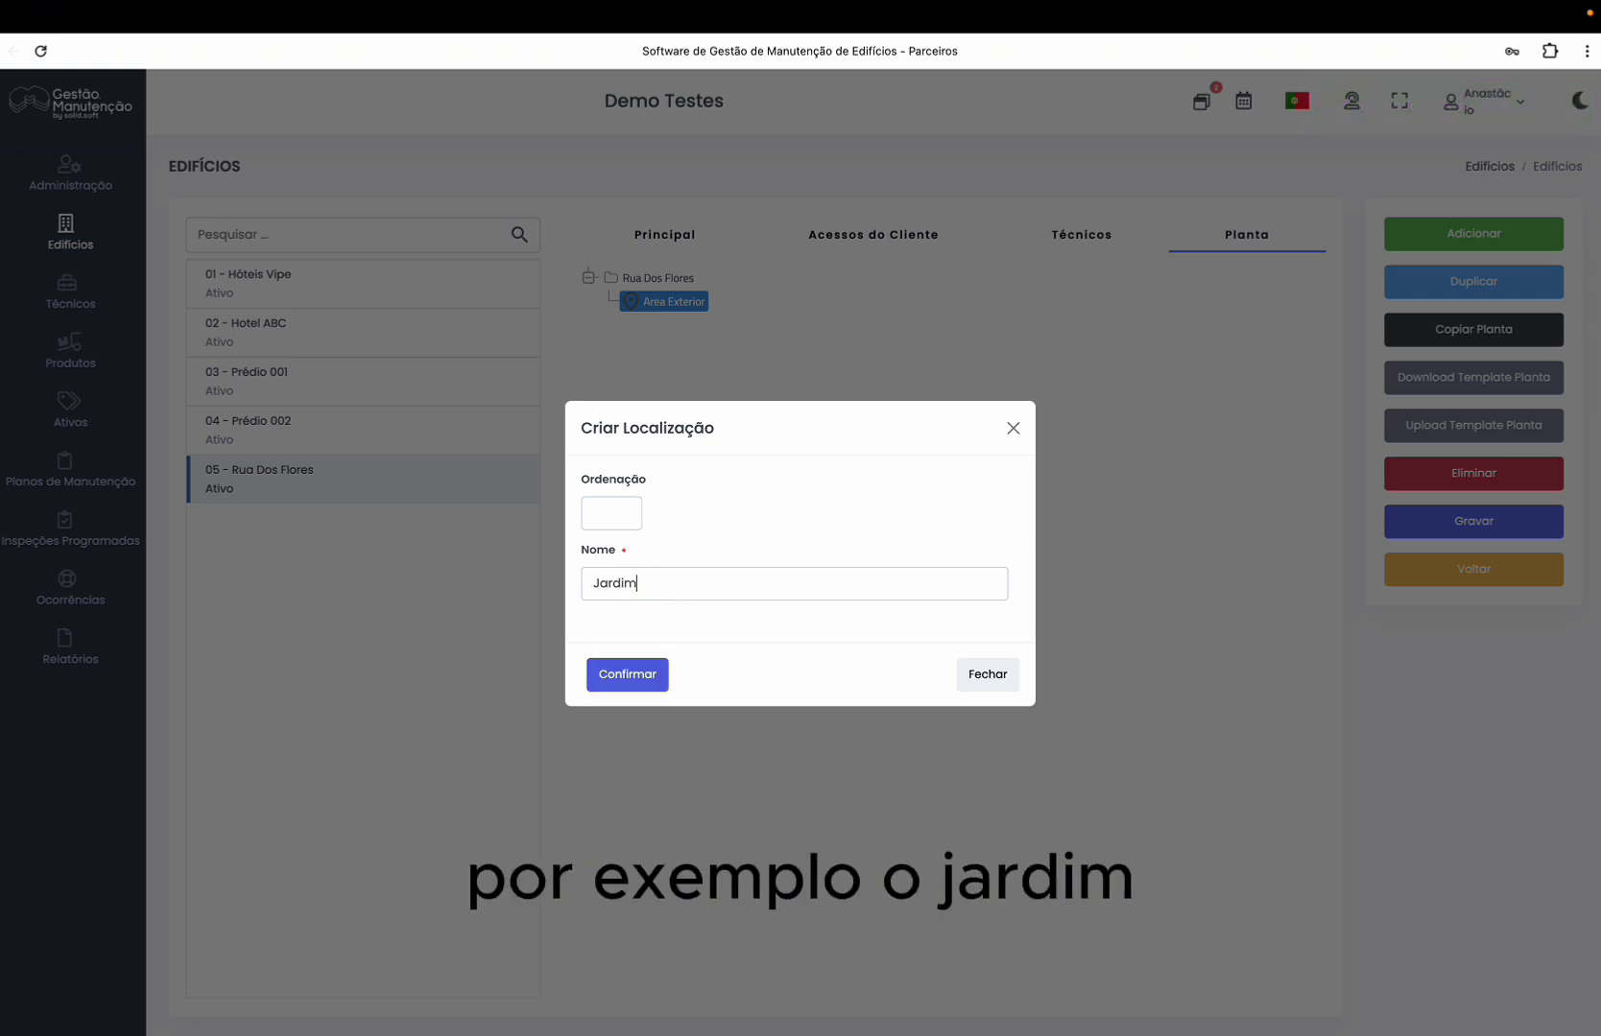
click(632, 677)
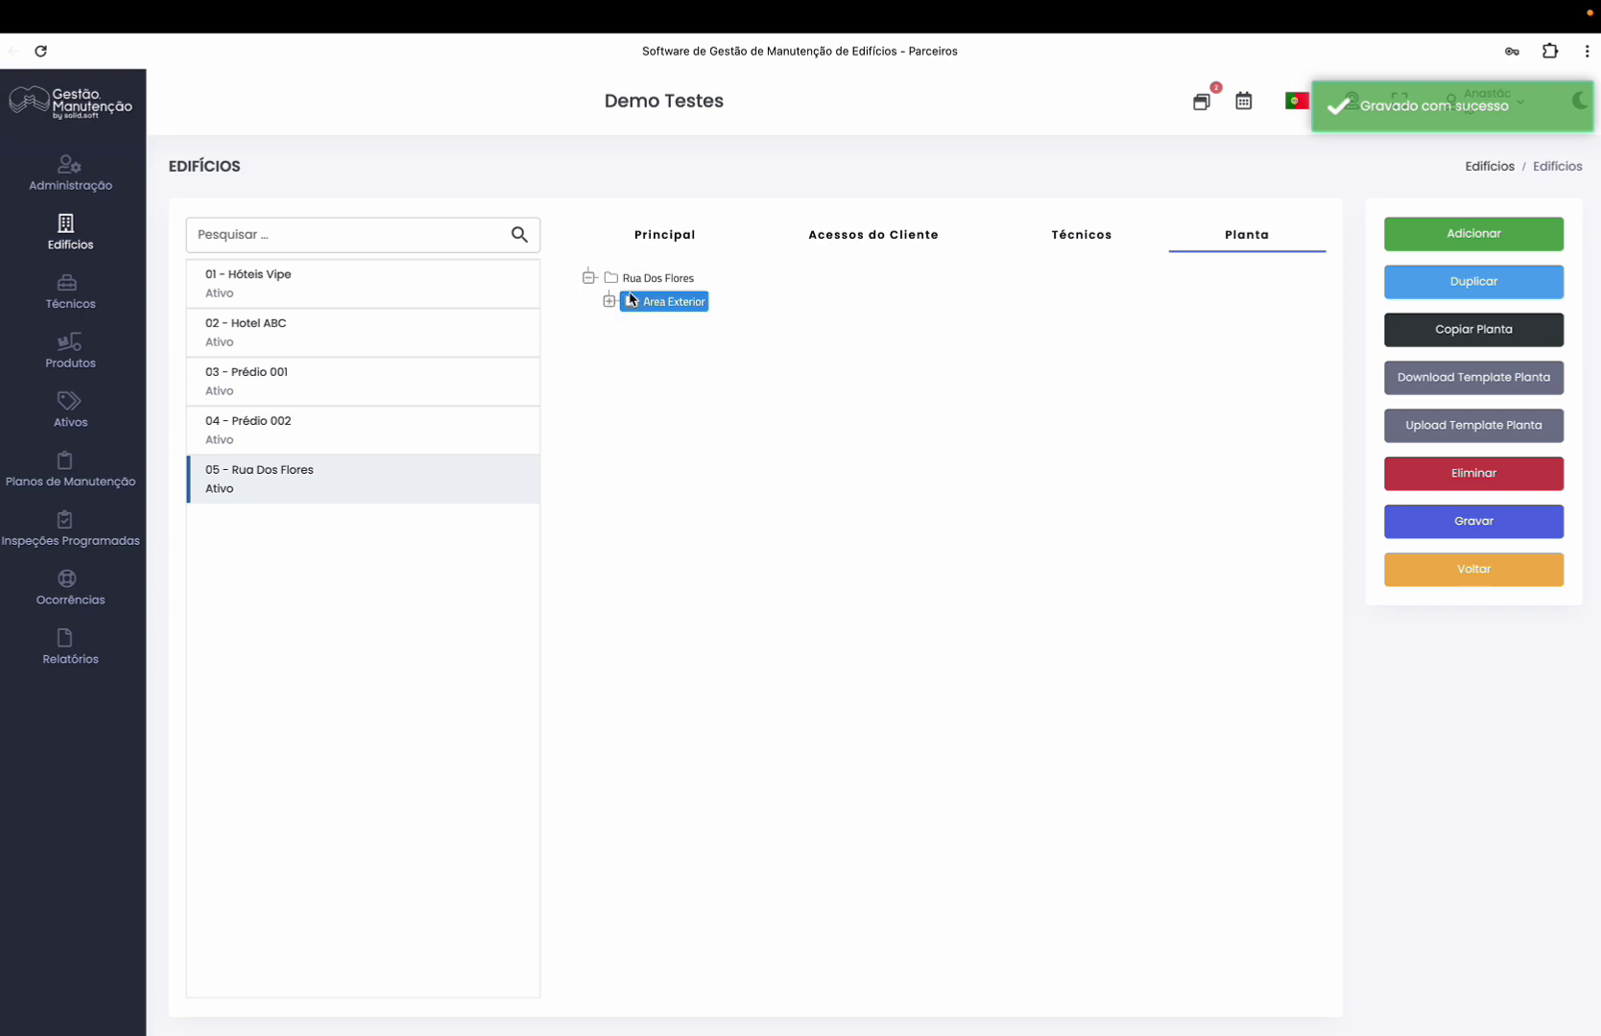
Create a second location inside Area Exterior, named Piscina
click(609, 302)
right_click(633, 305)
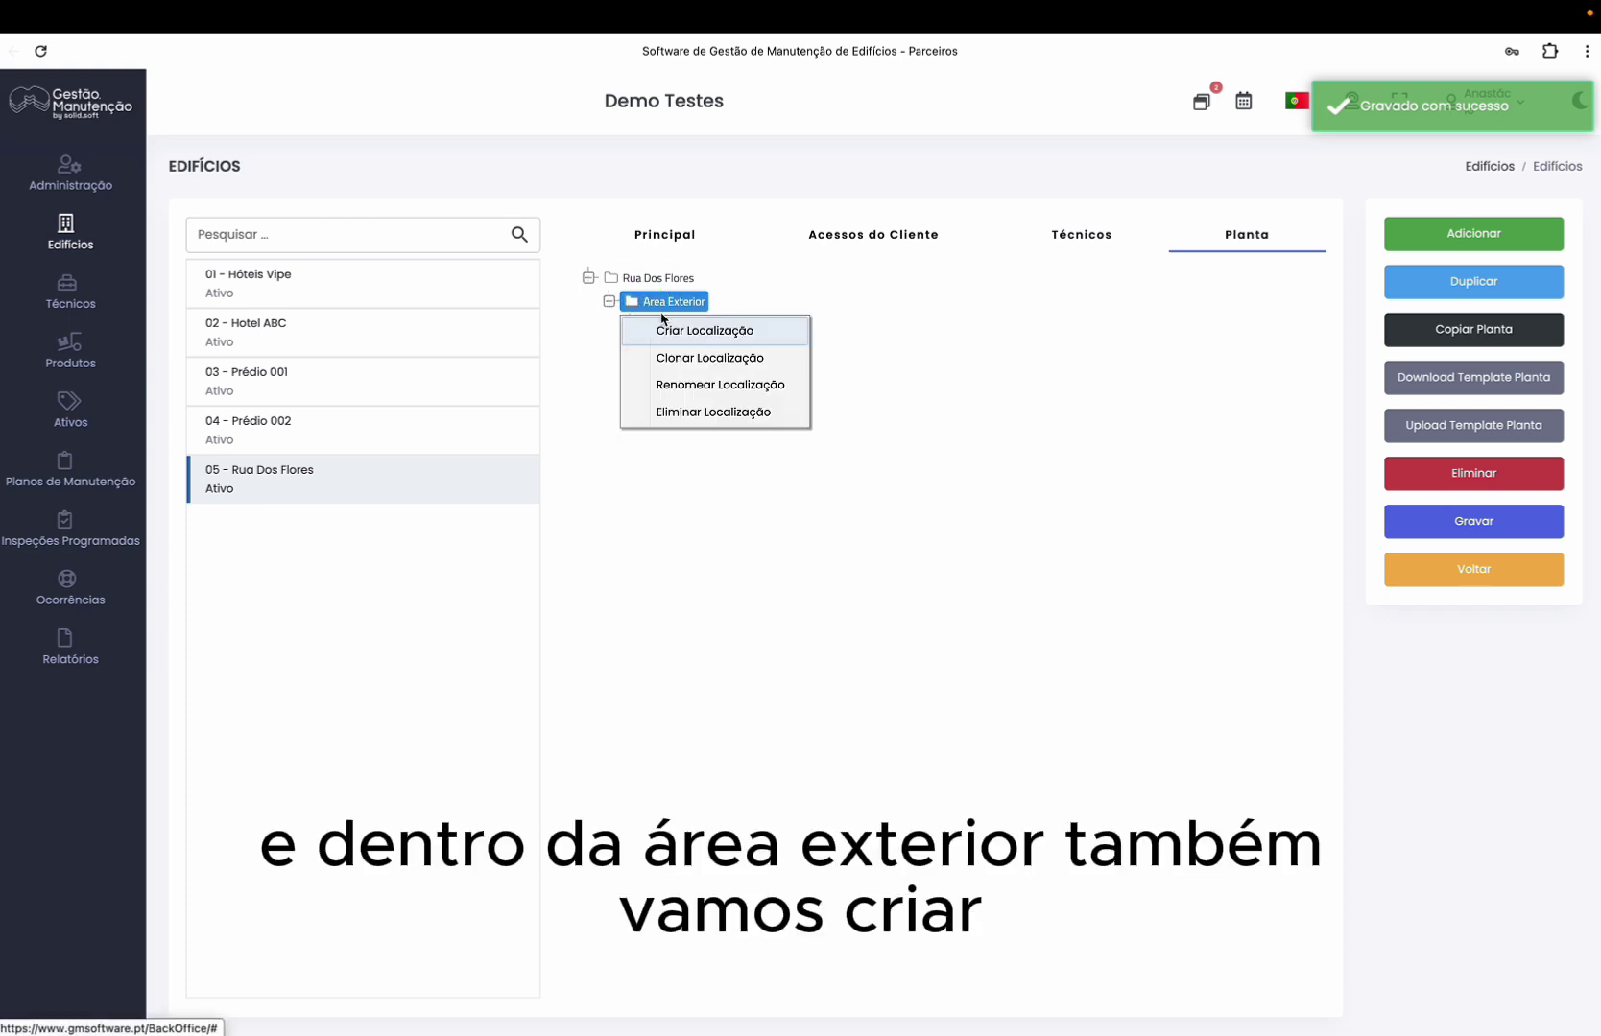
click(687, 331)
click(687, 586)
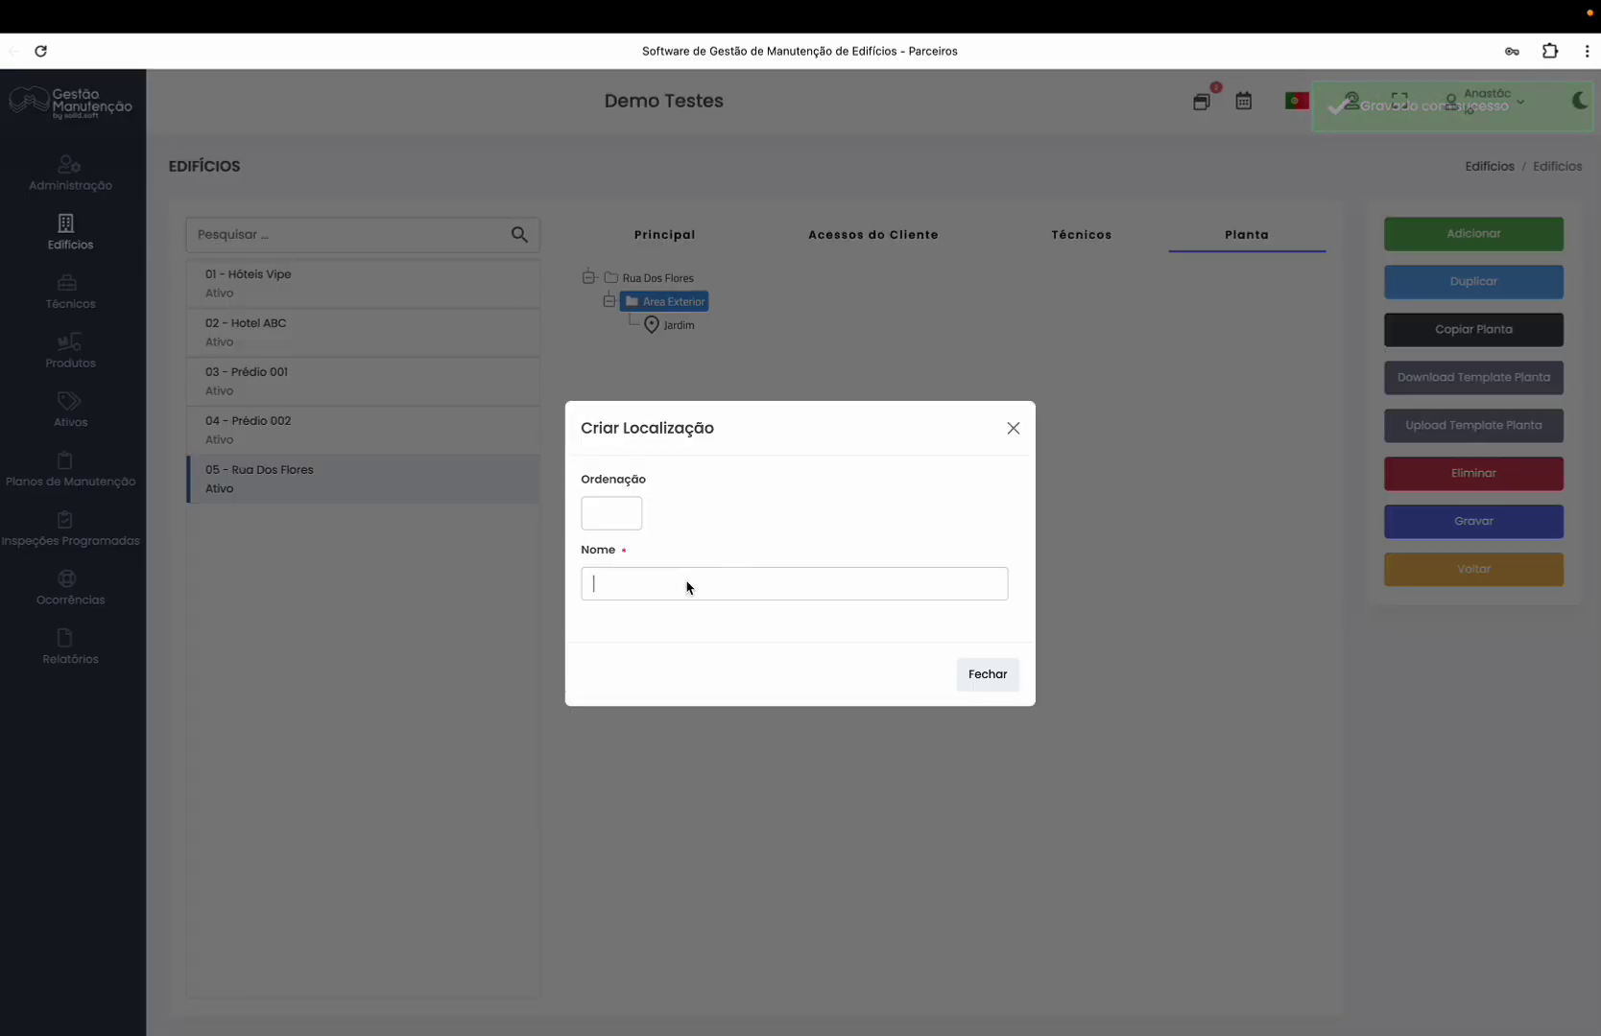
text(Pisc)
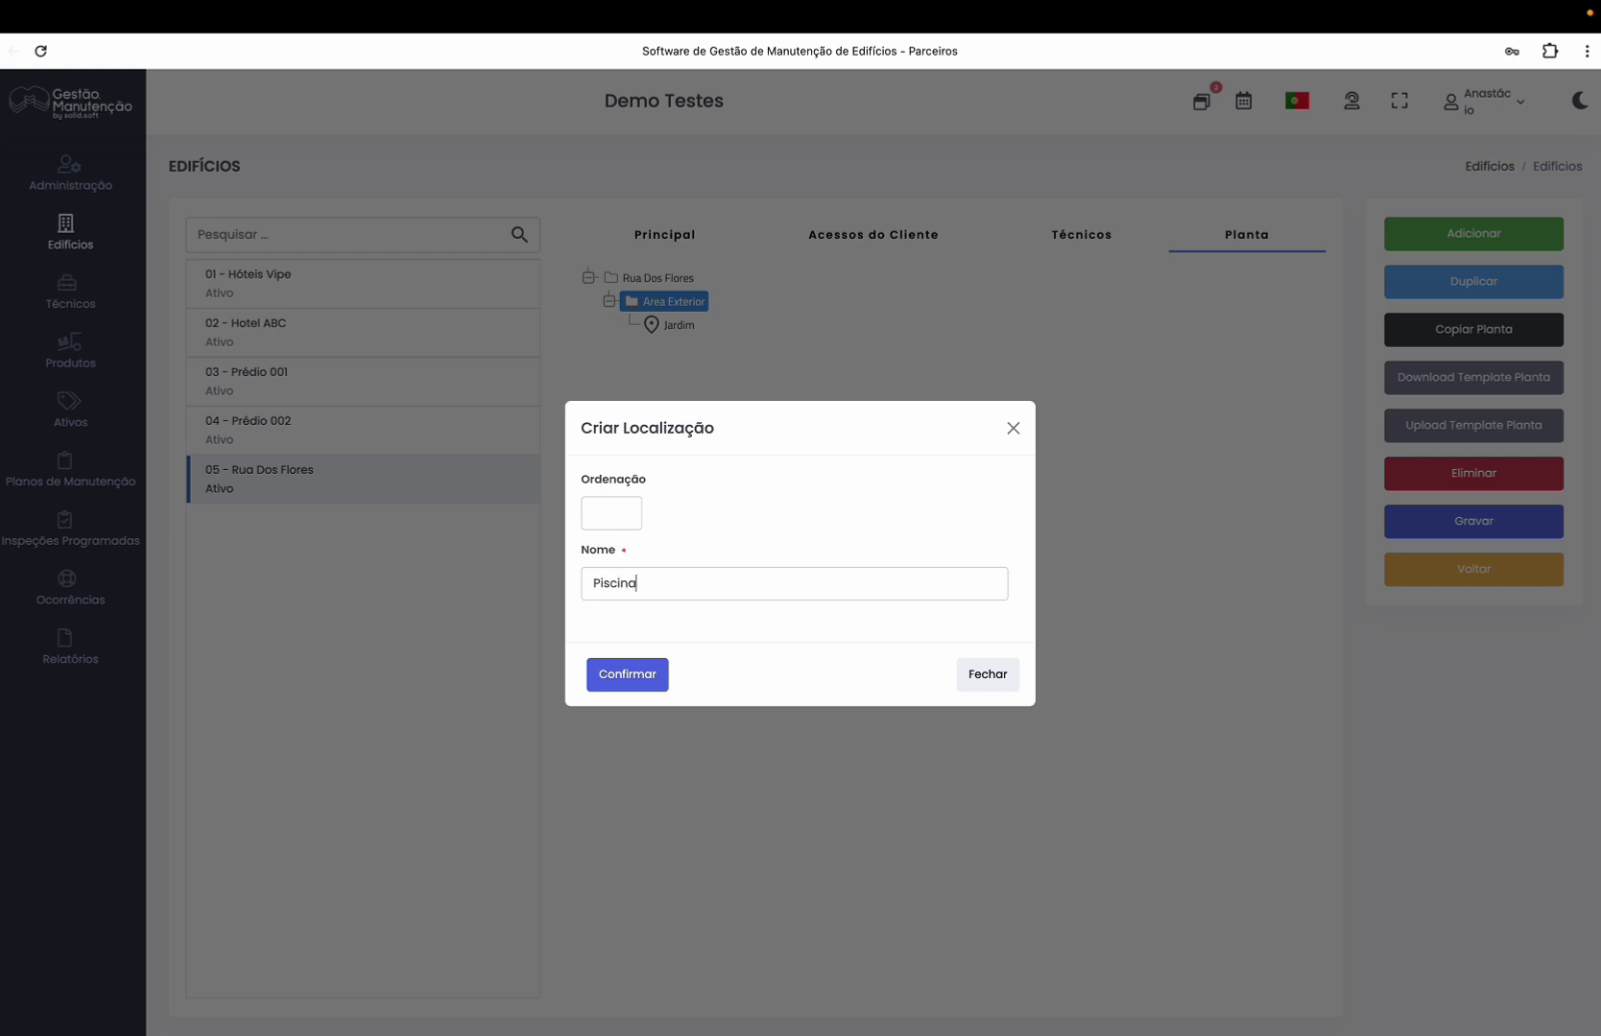
text(ina)
click(667, 674)
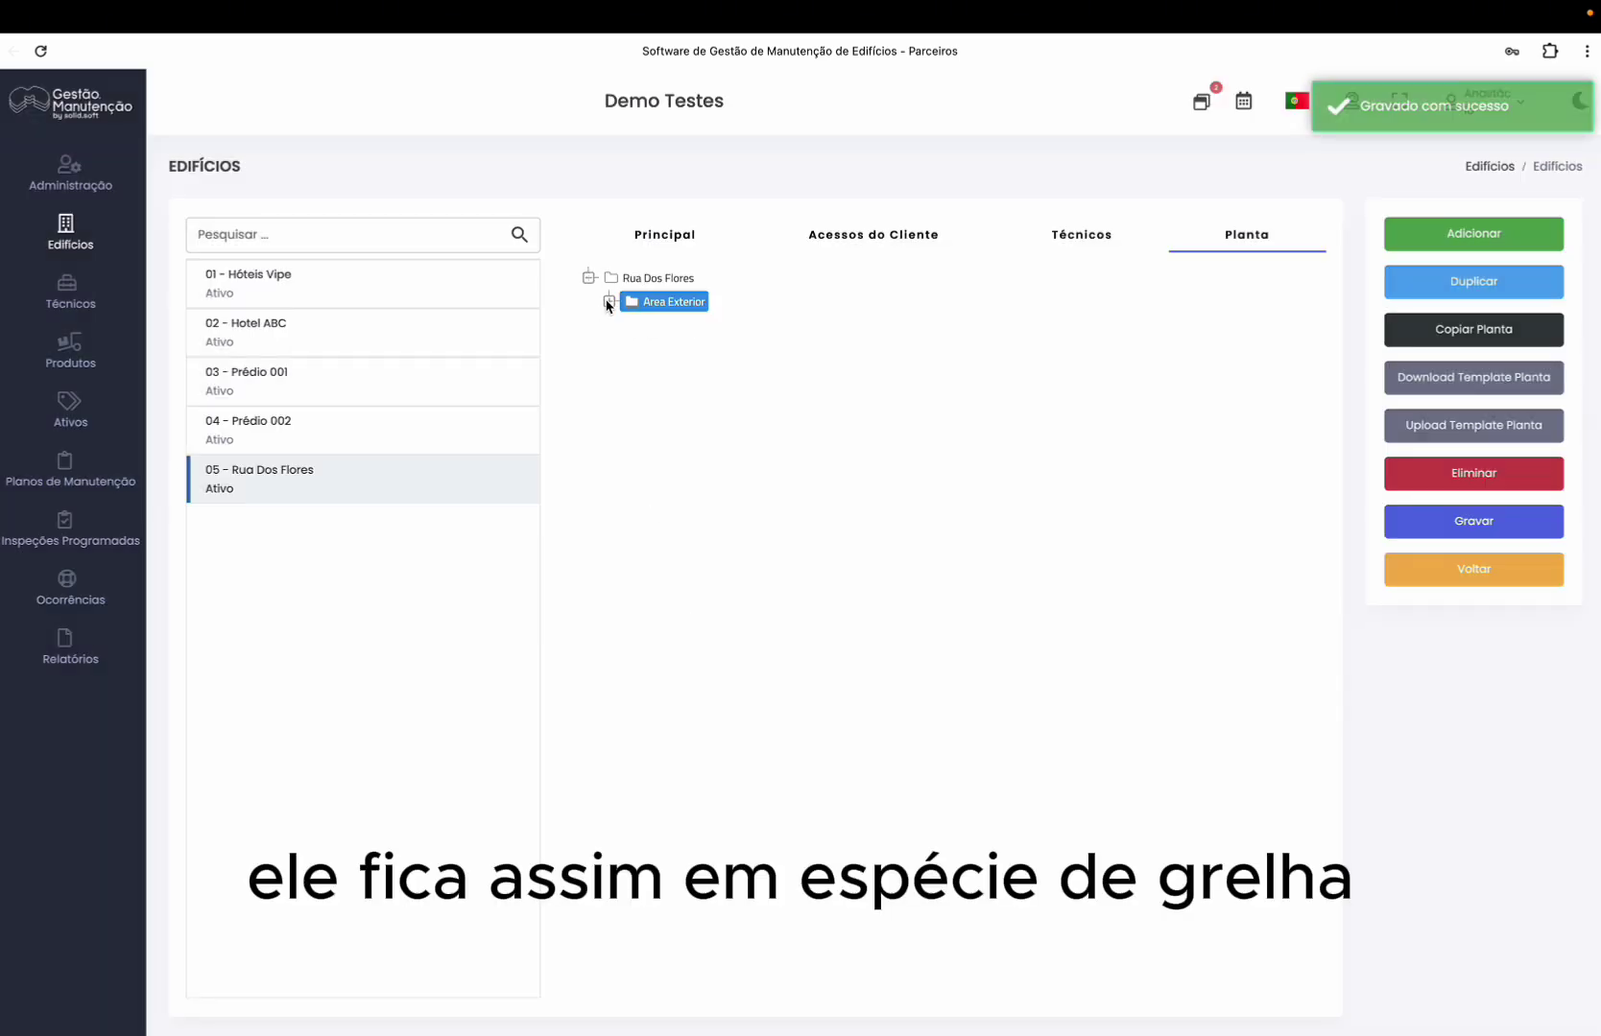
Create a location named Espaços Comuns directly under Rua Dos Flores, at the same level as Area Exterior
click(608, 302)
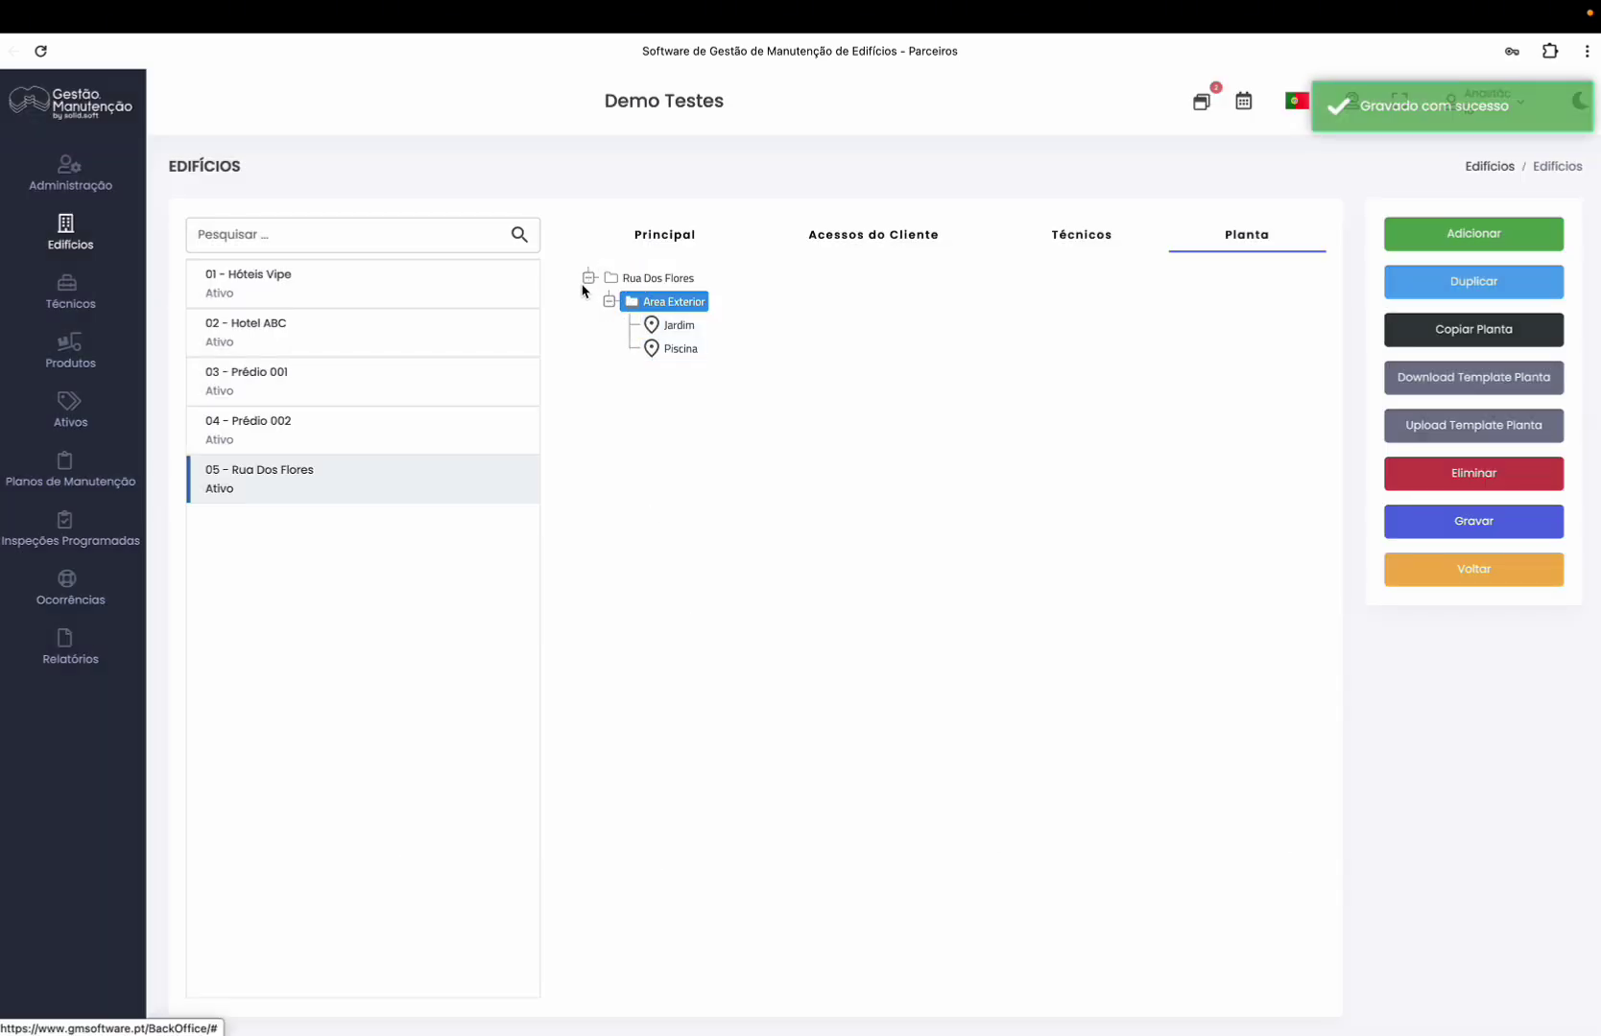
click(643, 278)
right_click(638, 280)
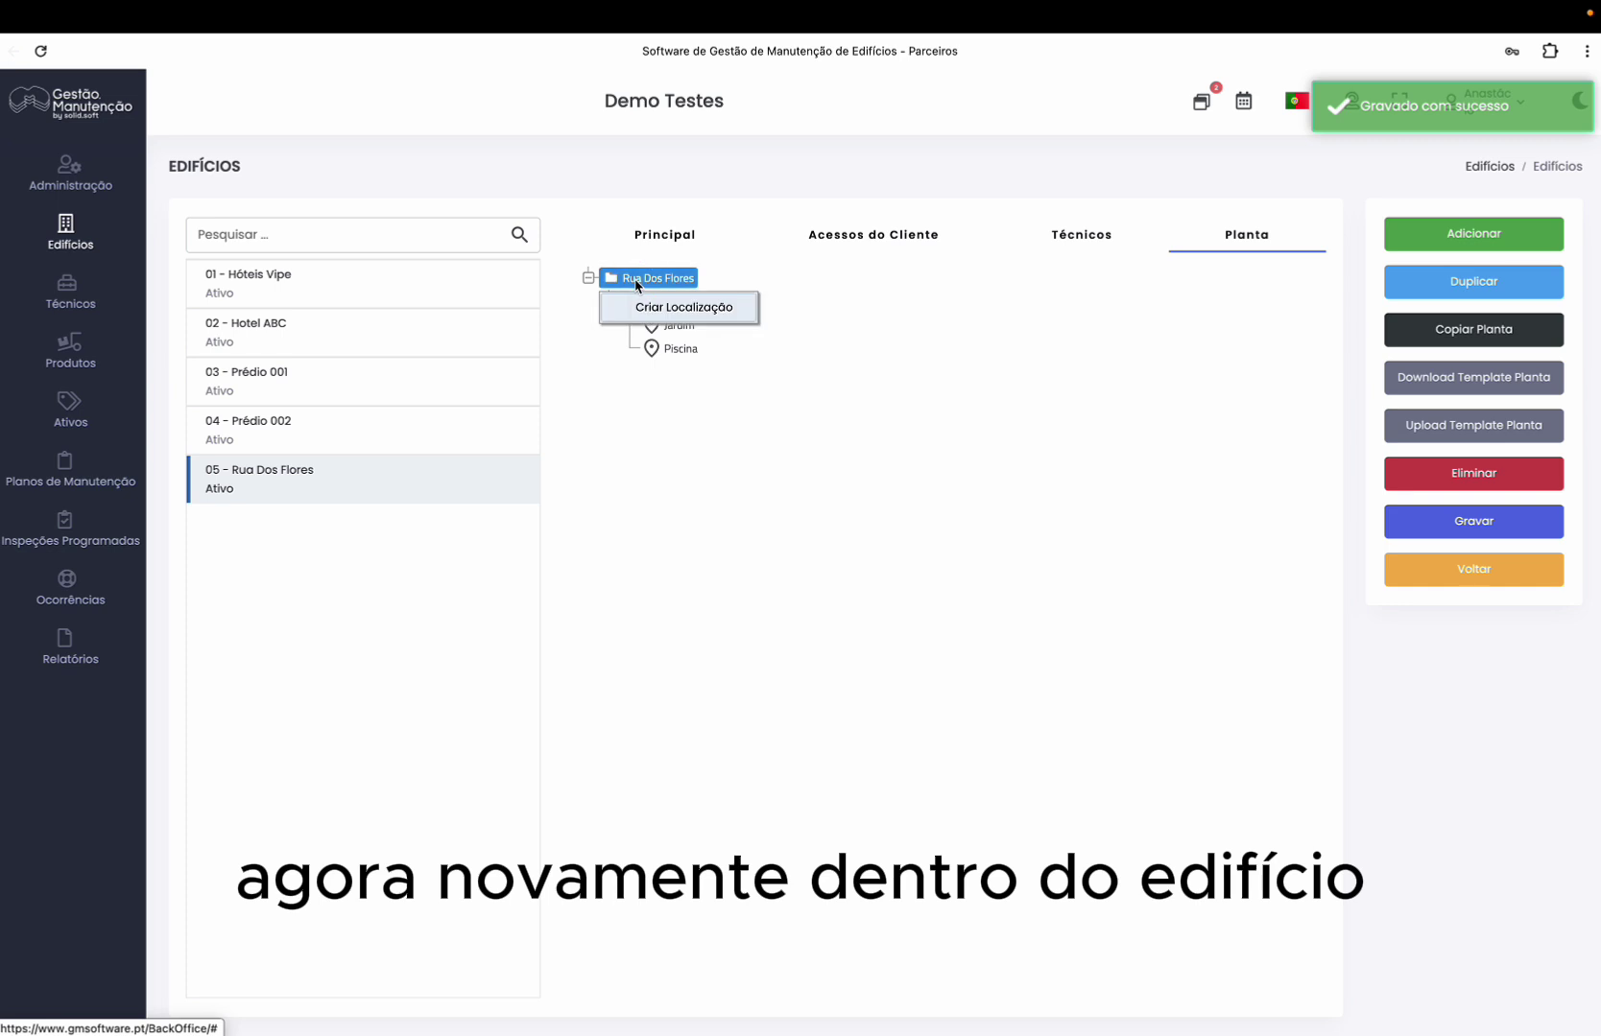
click(678, 309)
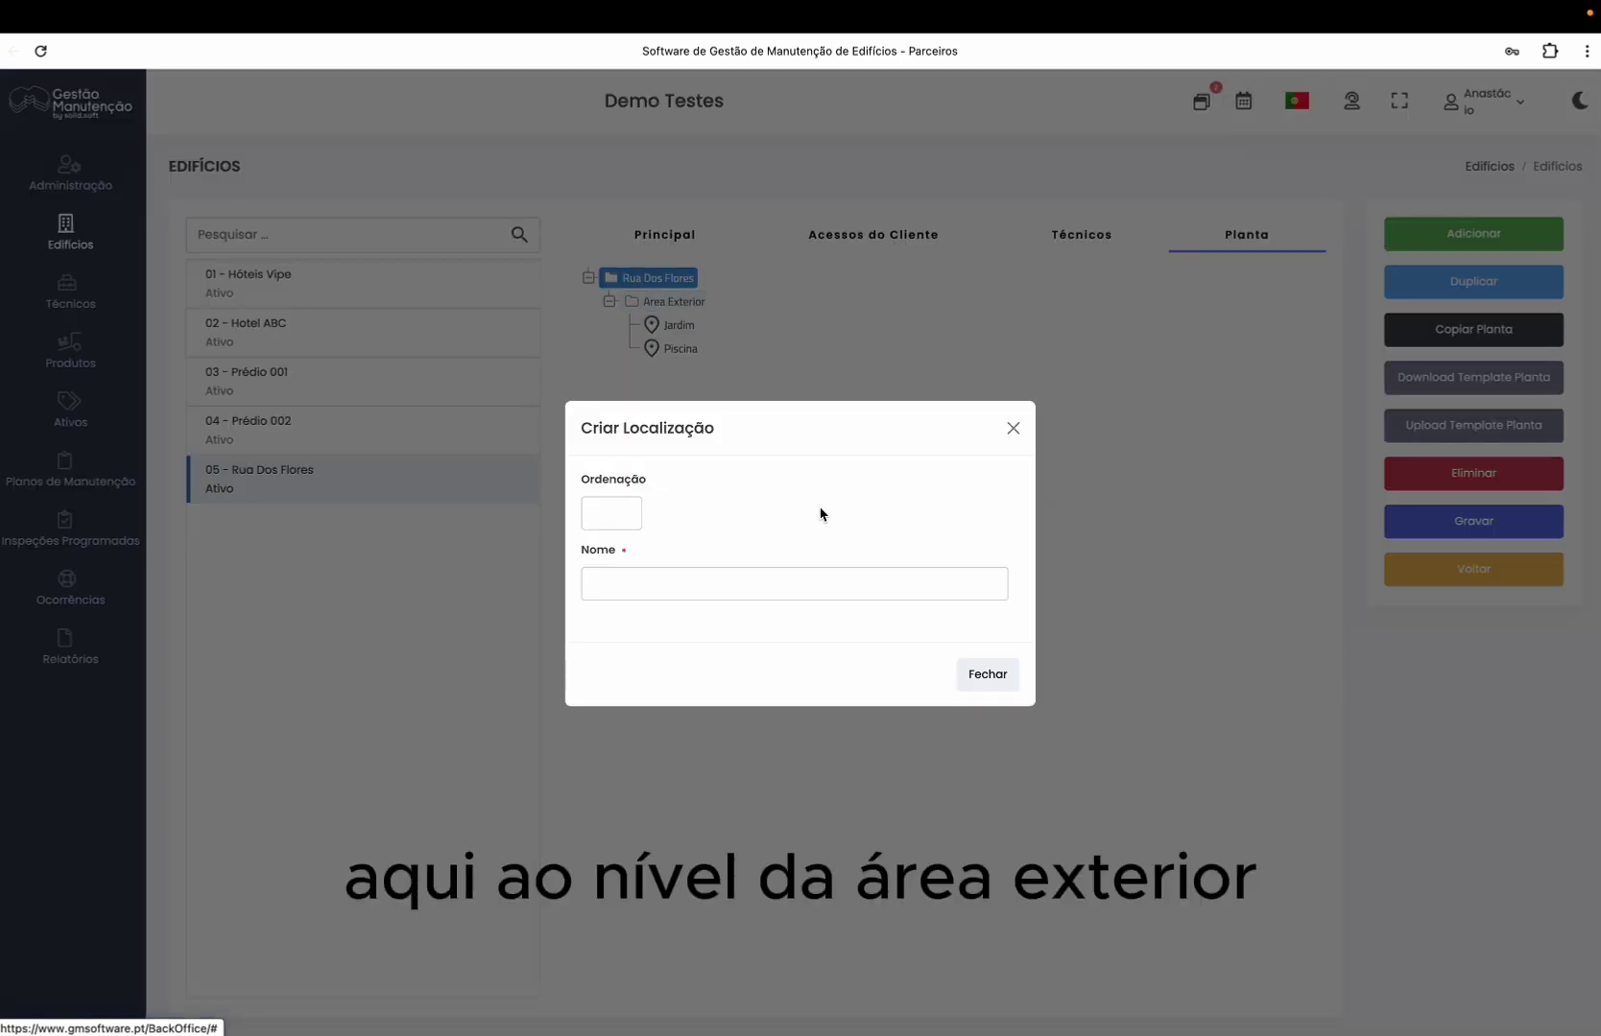
click(695, 585)
text(Espa)
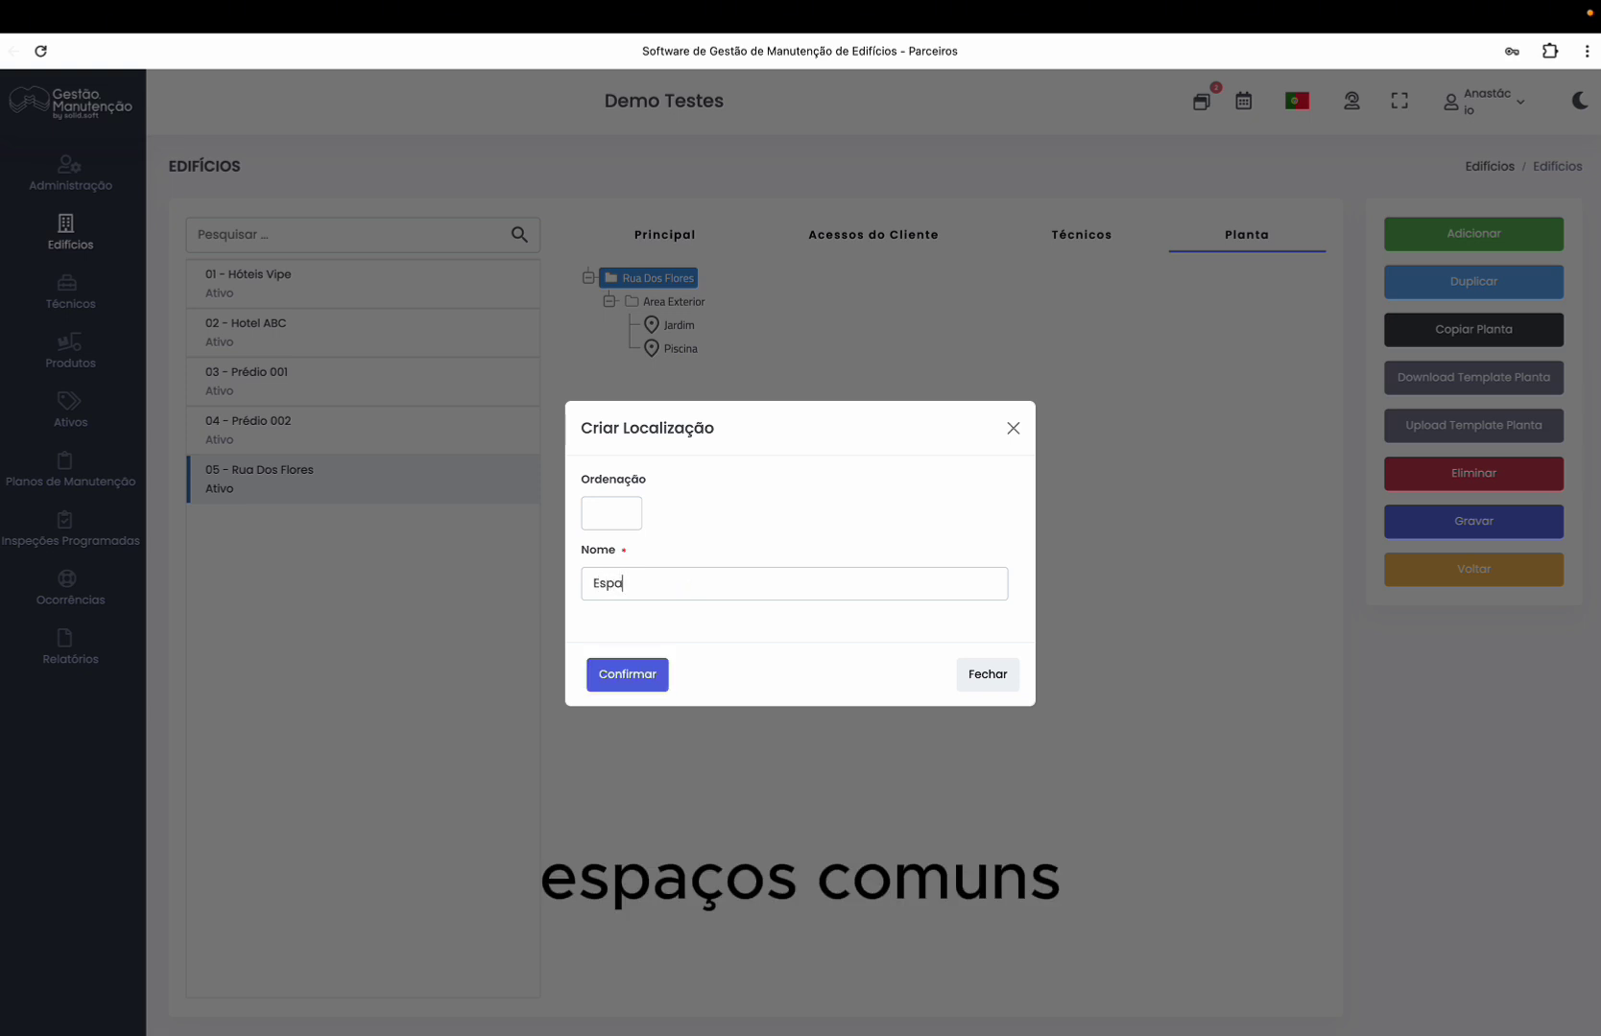
text(ços Comu)
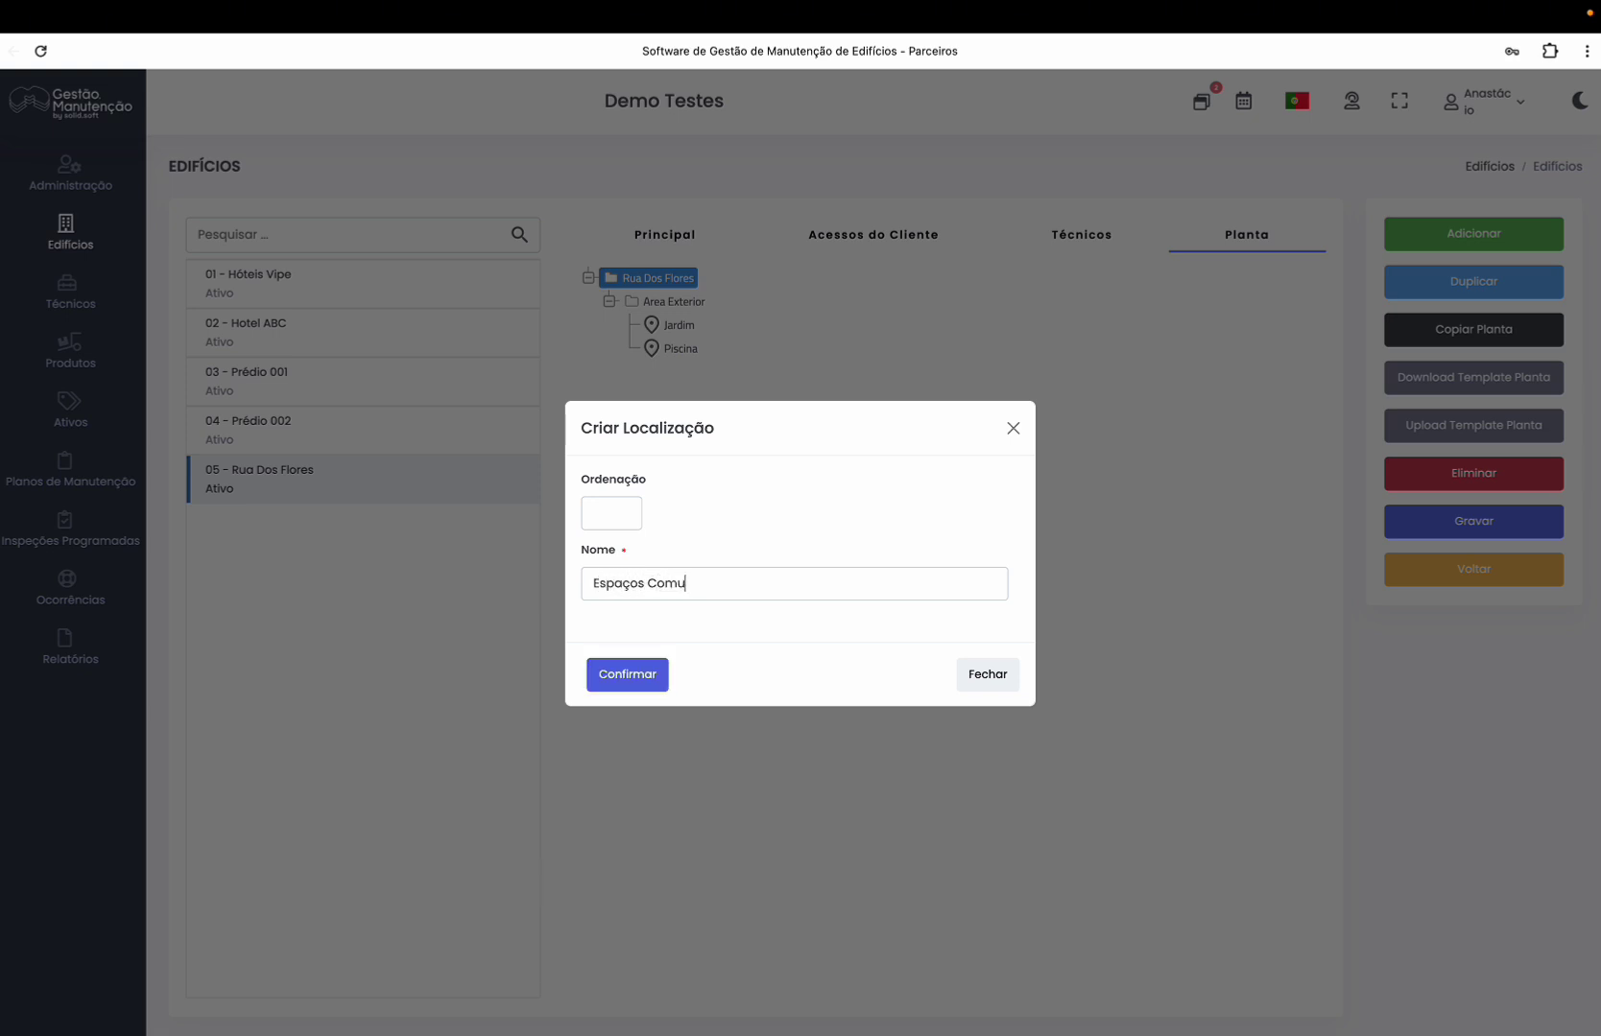
text(ns)
click(627, 674)
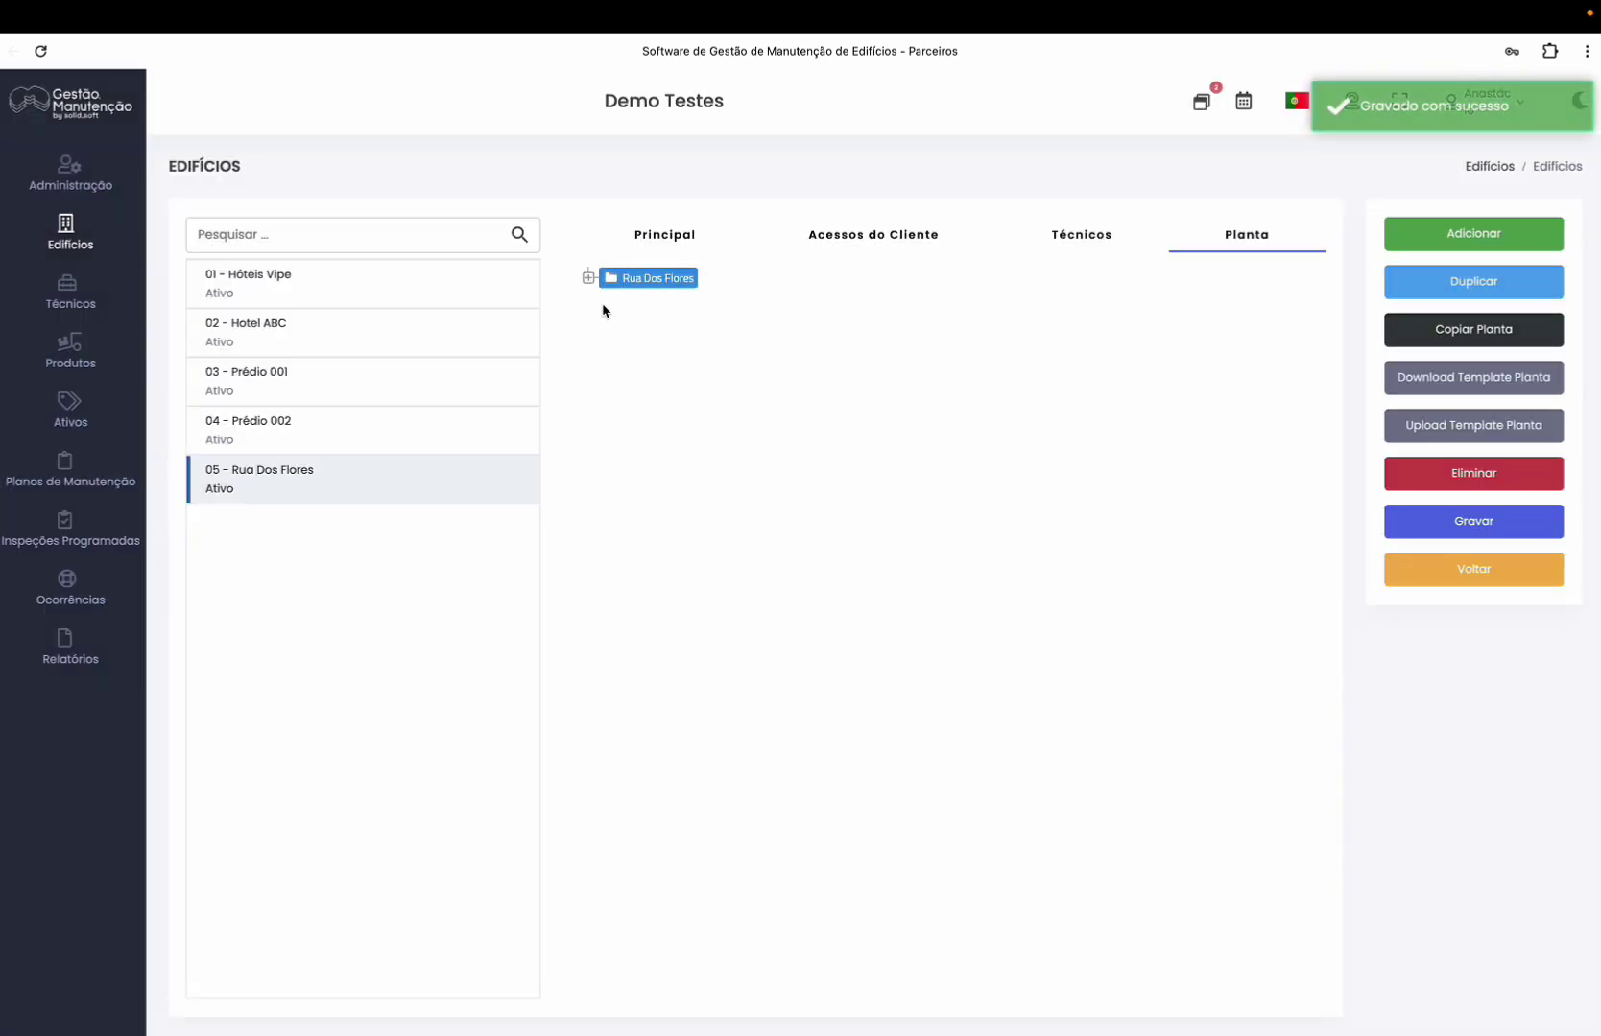
Create a location named Elevadores inside Espaços Comuns
right_click(677, 326)
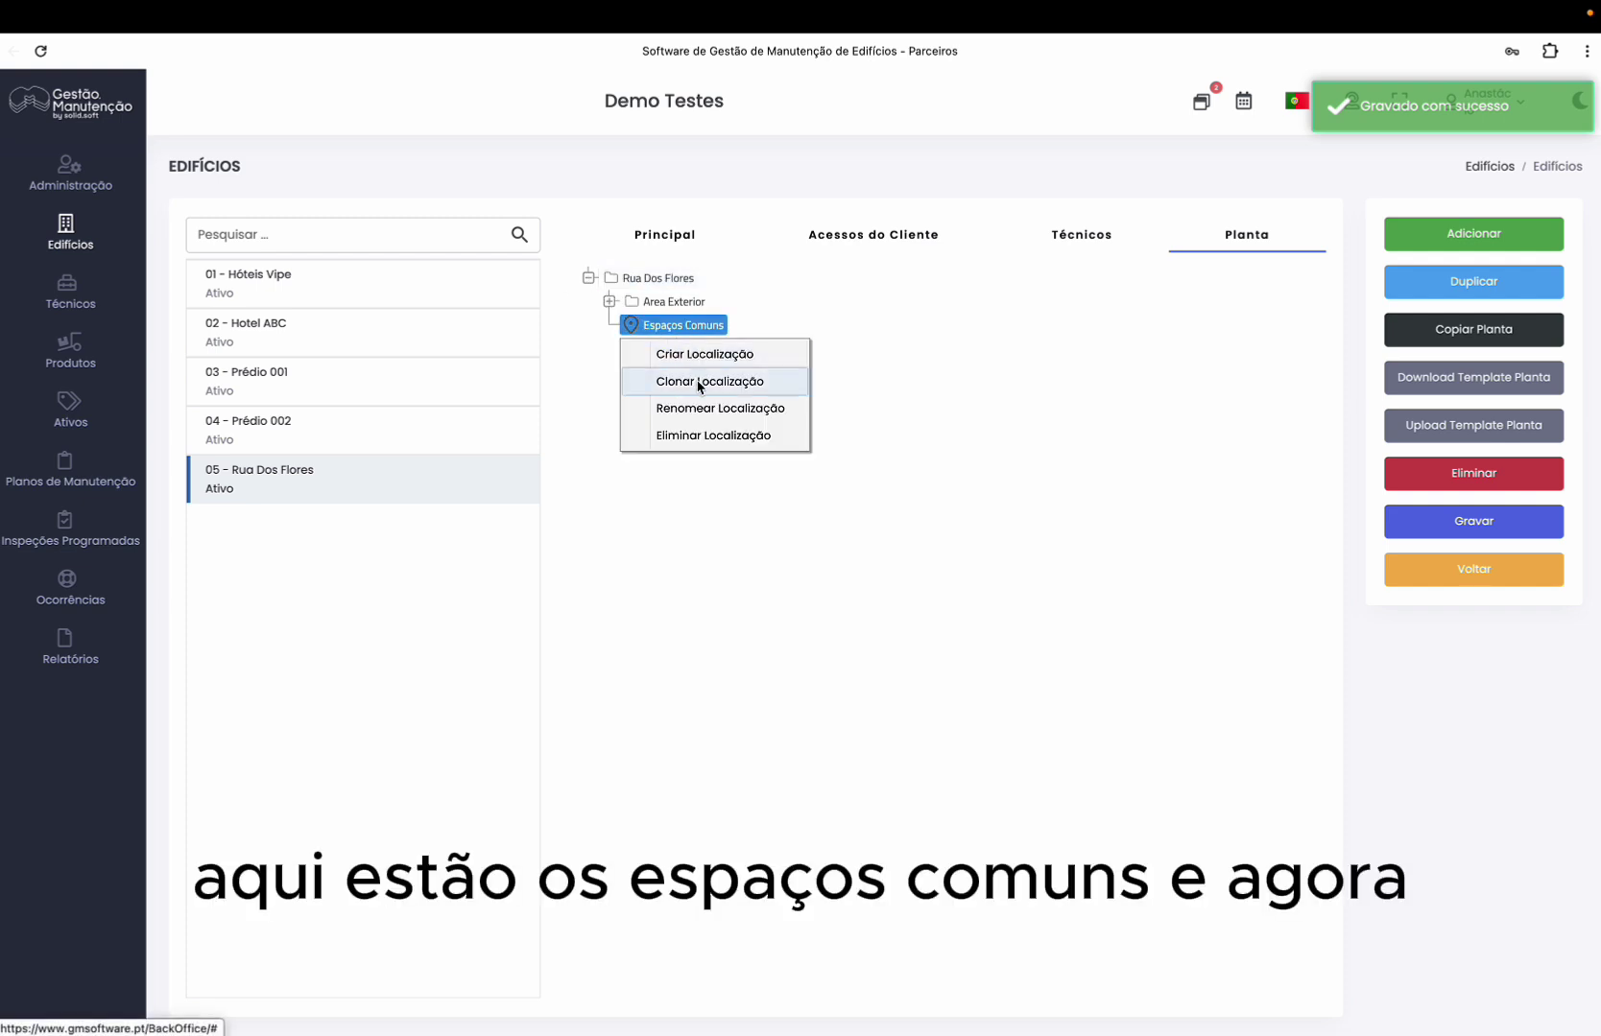
click(695, 359)
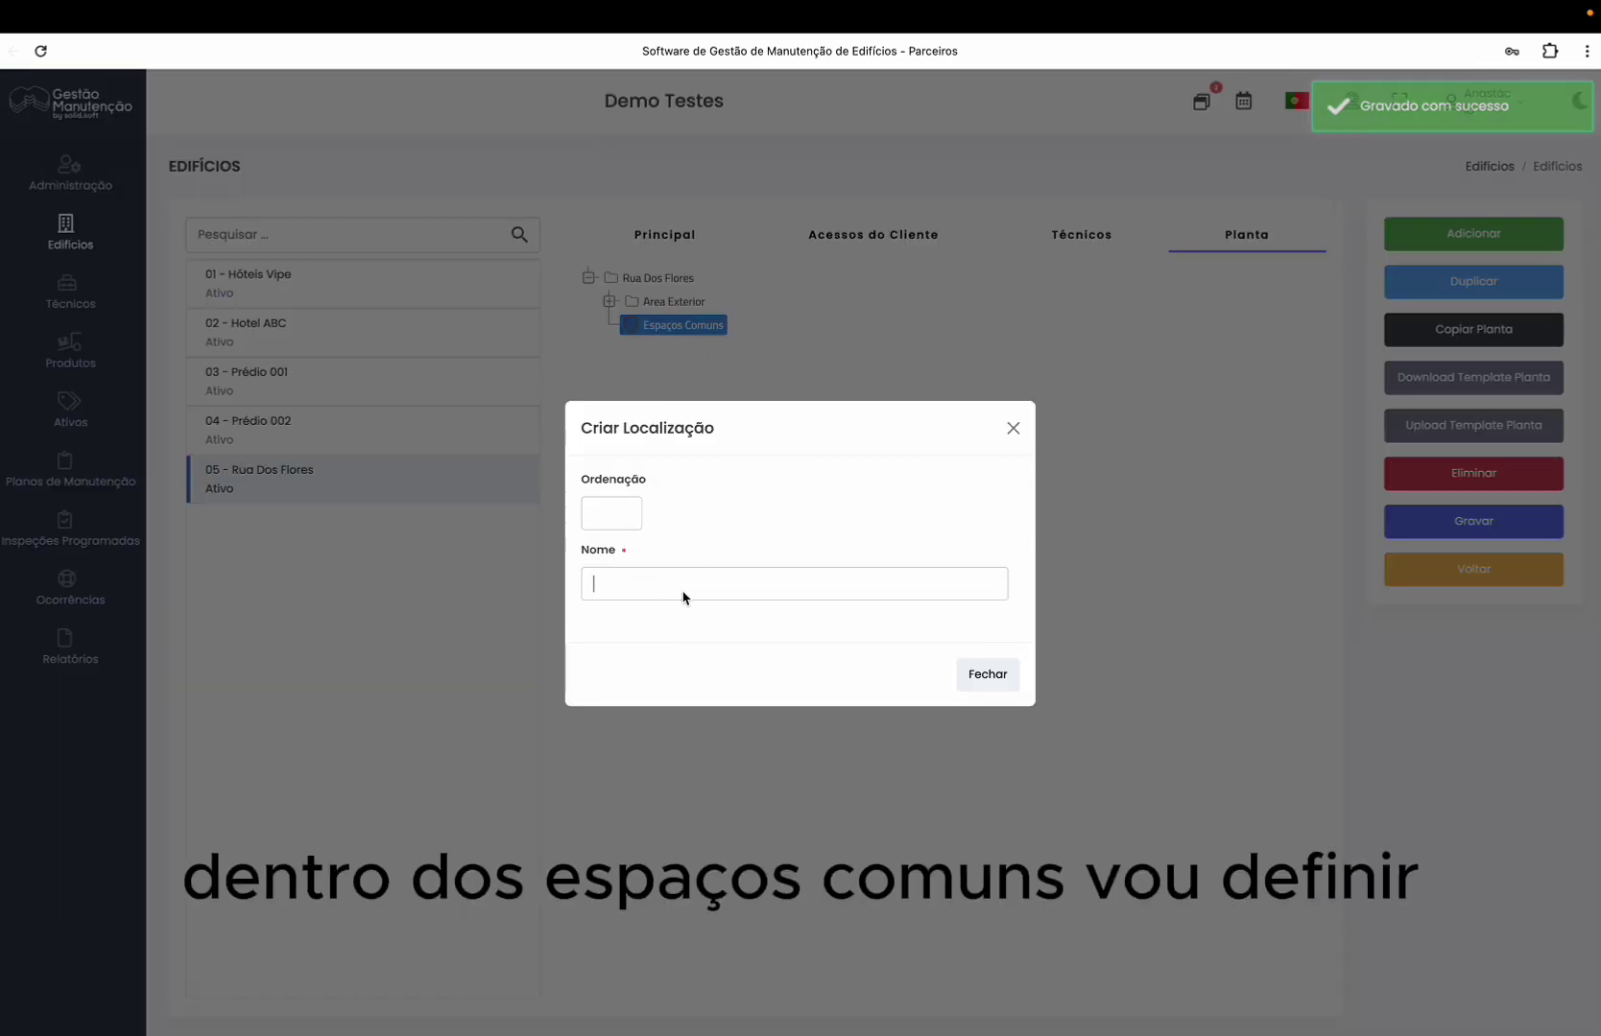
text(E)
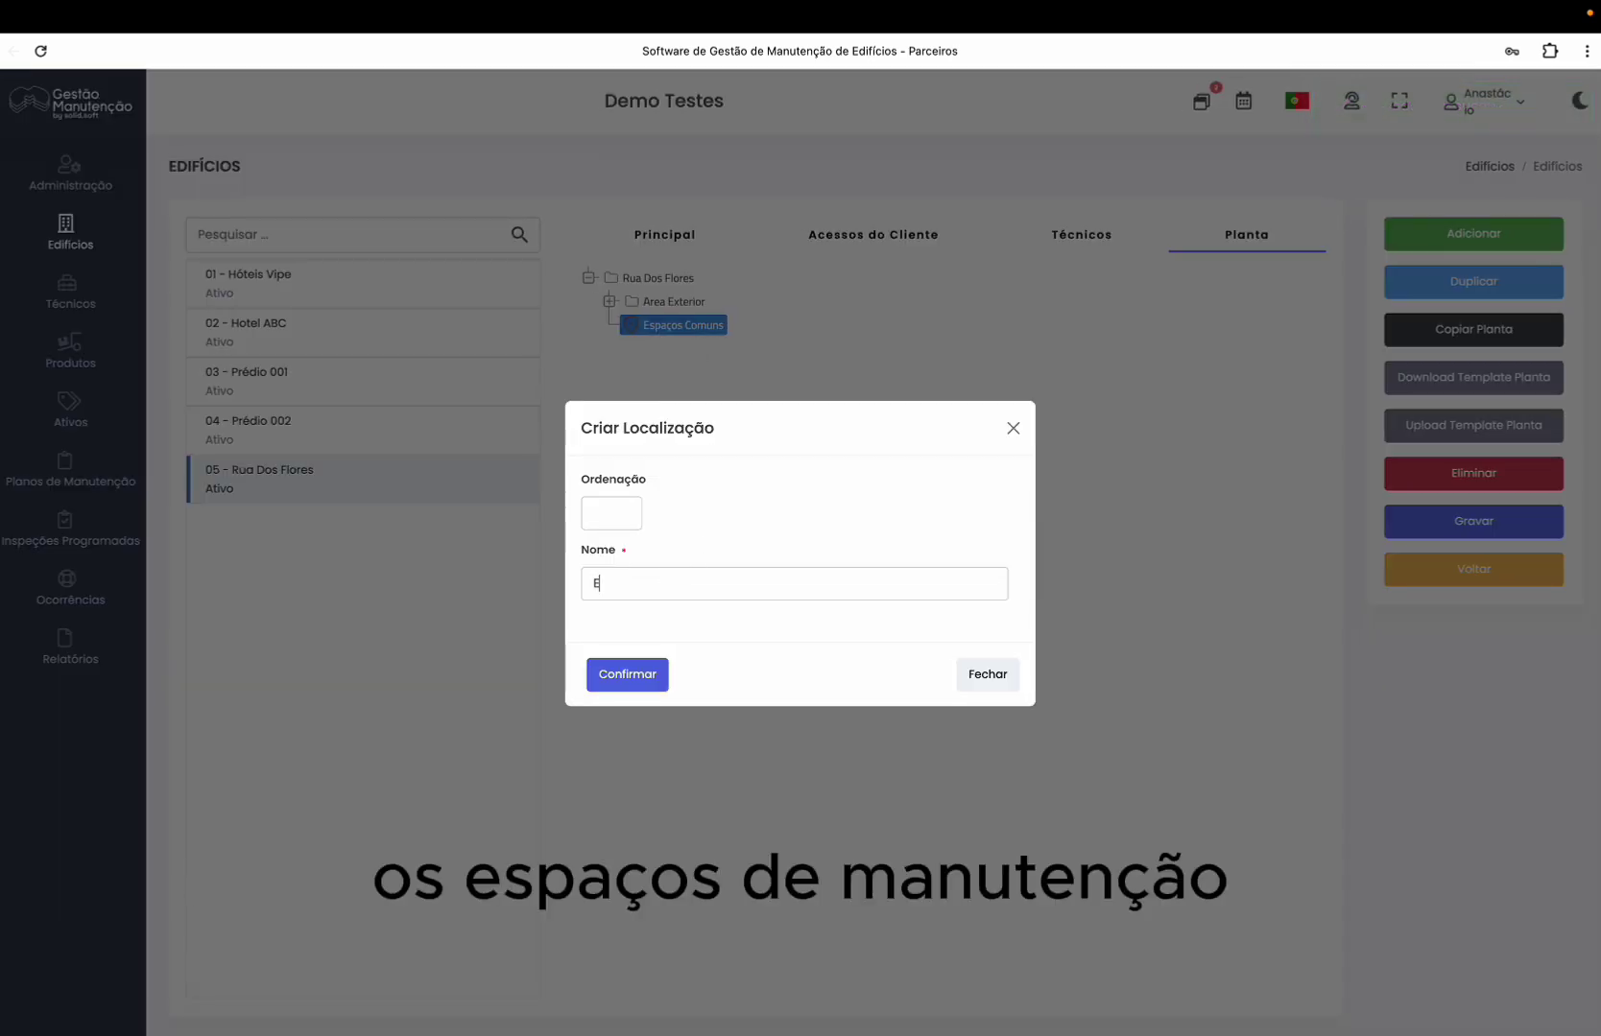
text(levador)
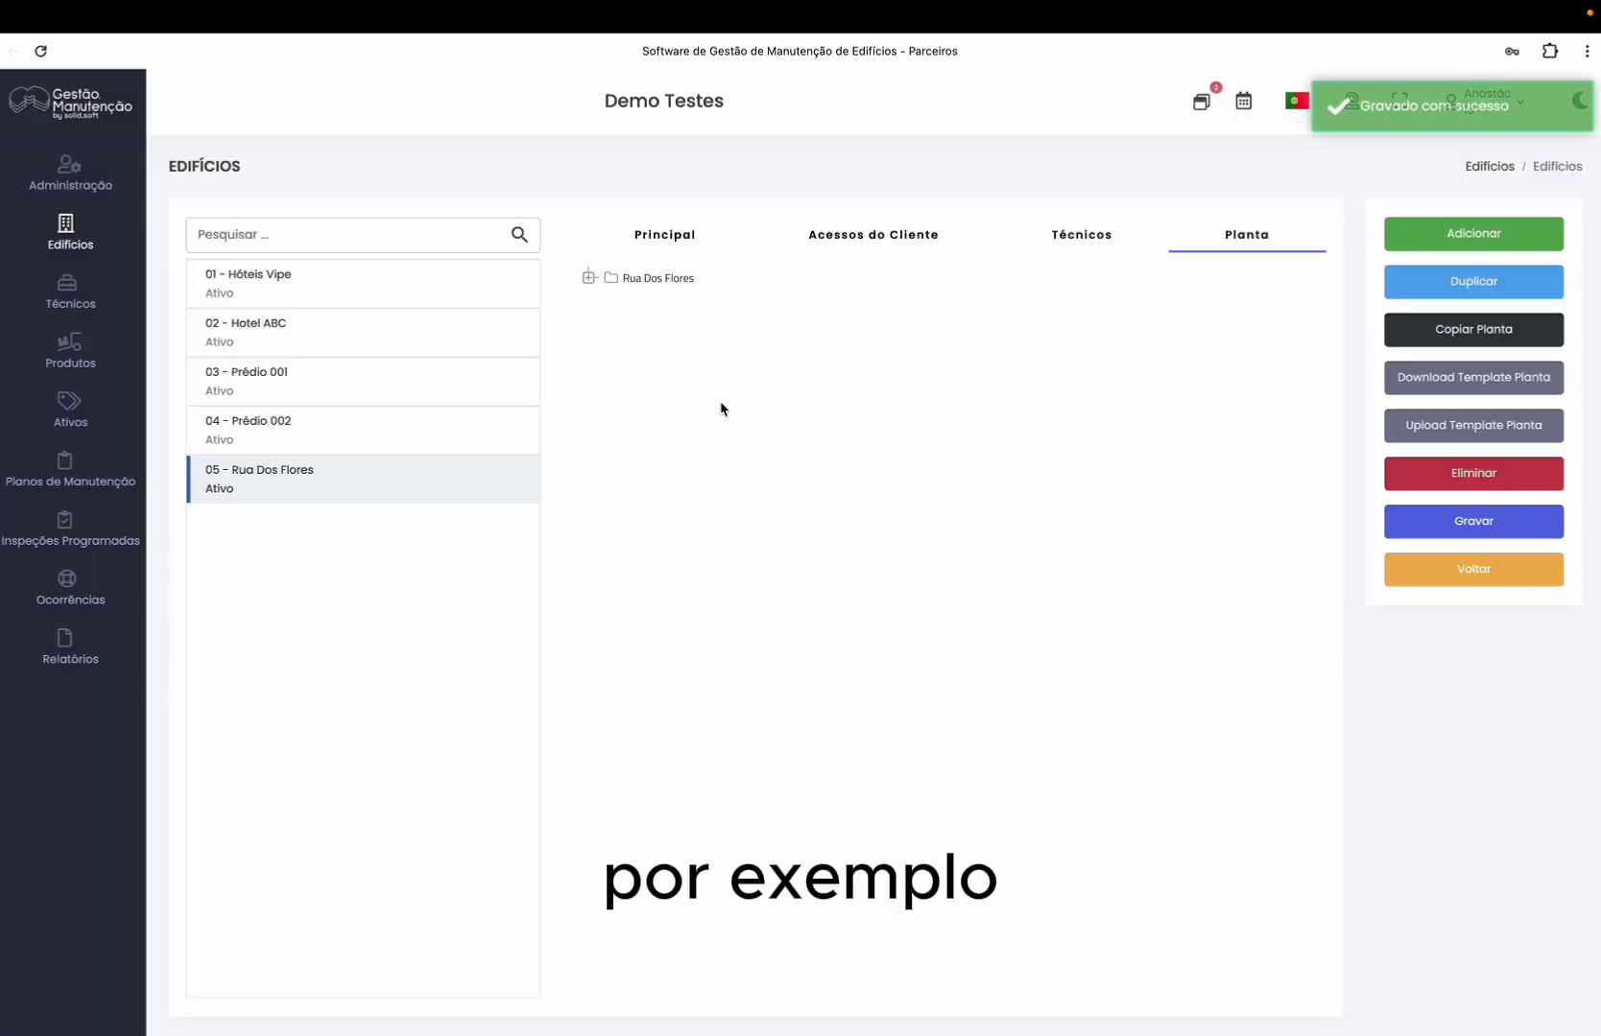
click(628, 676)
Create a location named Escadas inside Espaços Comuns, alongside Elevadores
click(608, 325)
right_click(662, 348)
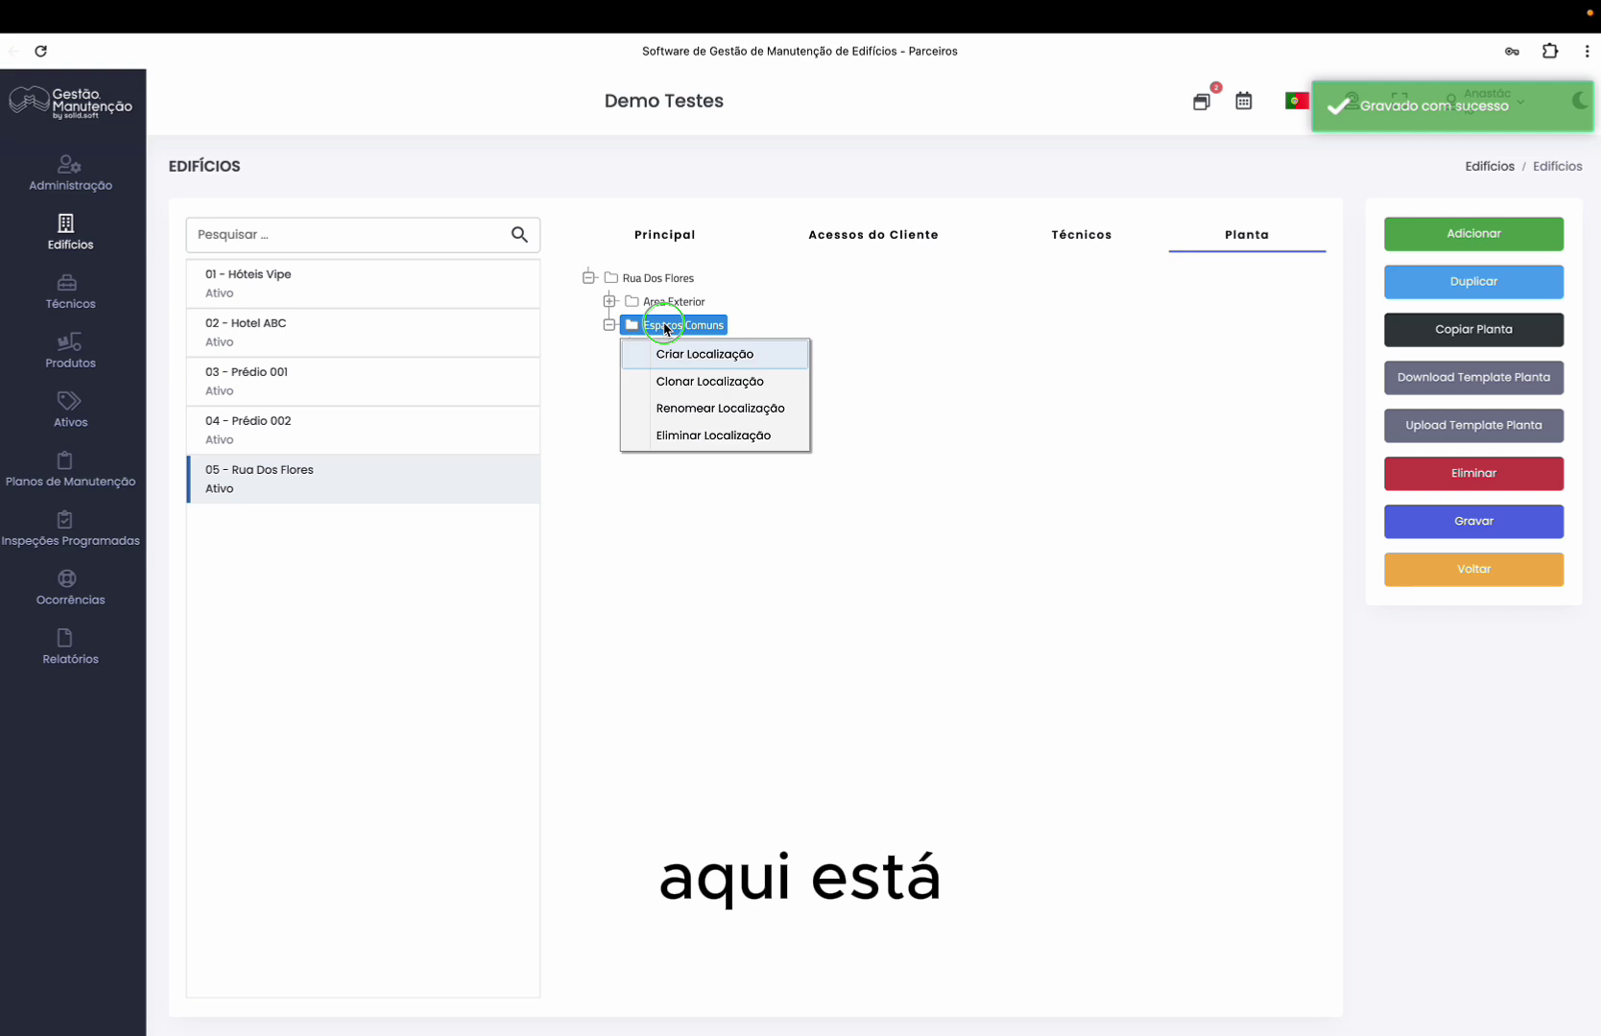
click(678, 361)
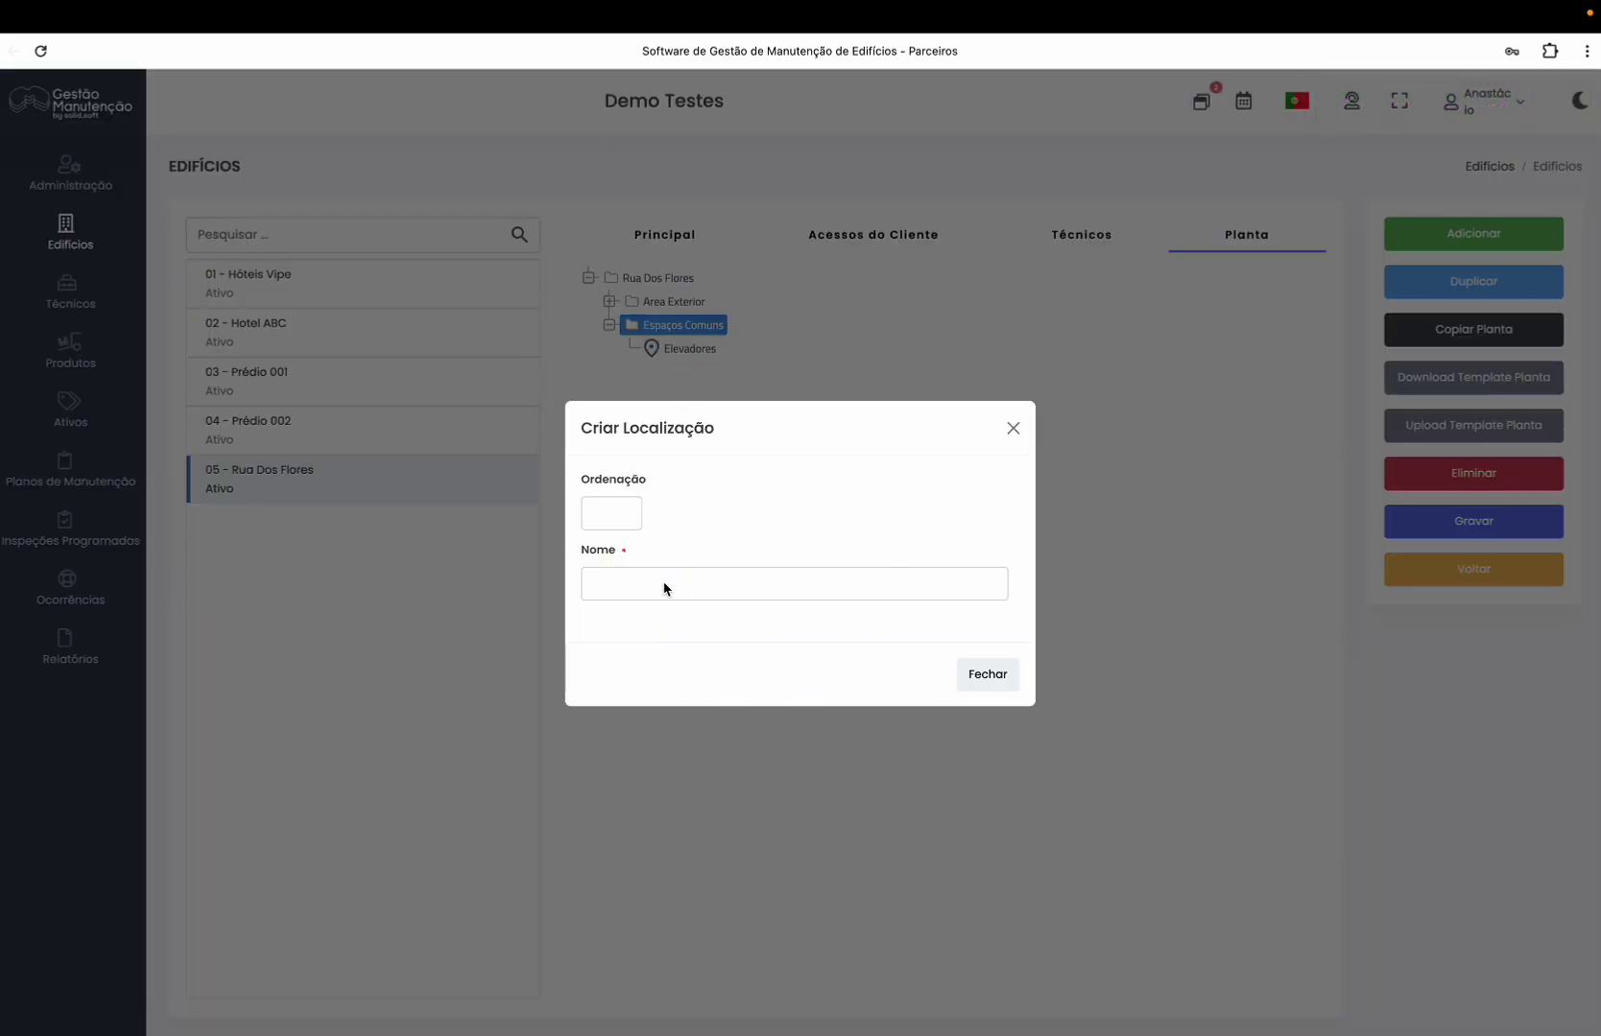
text(escadas)
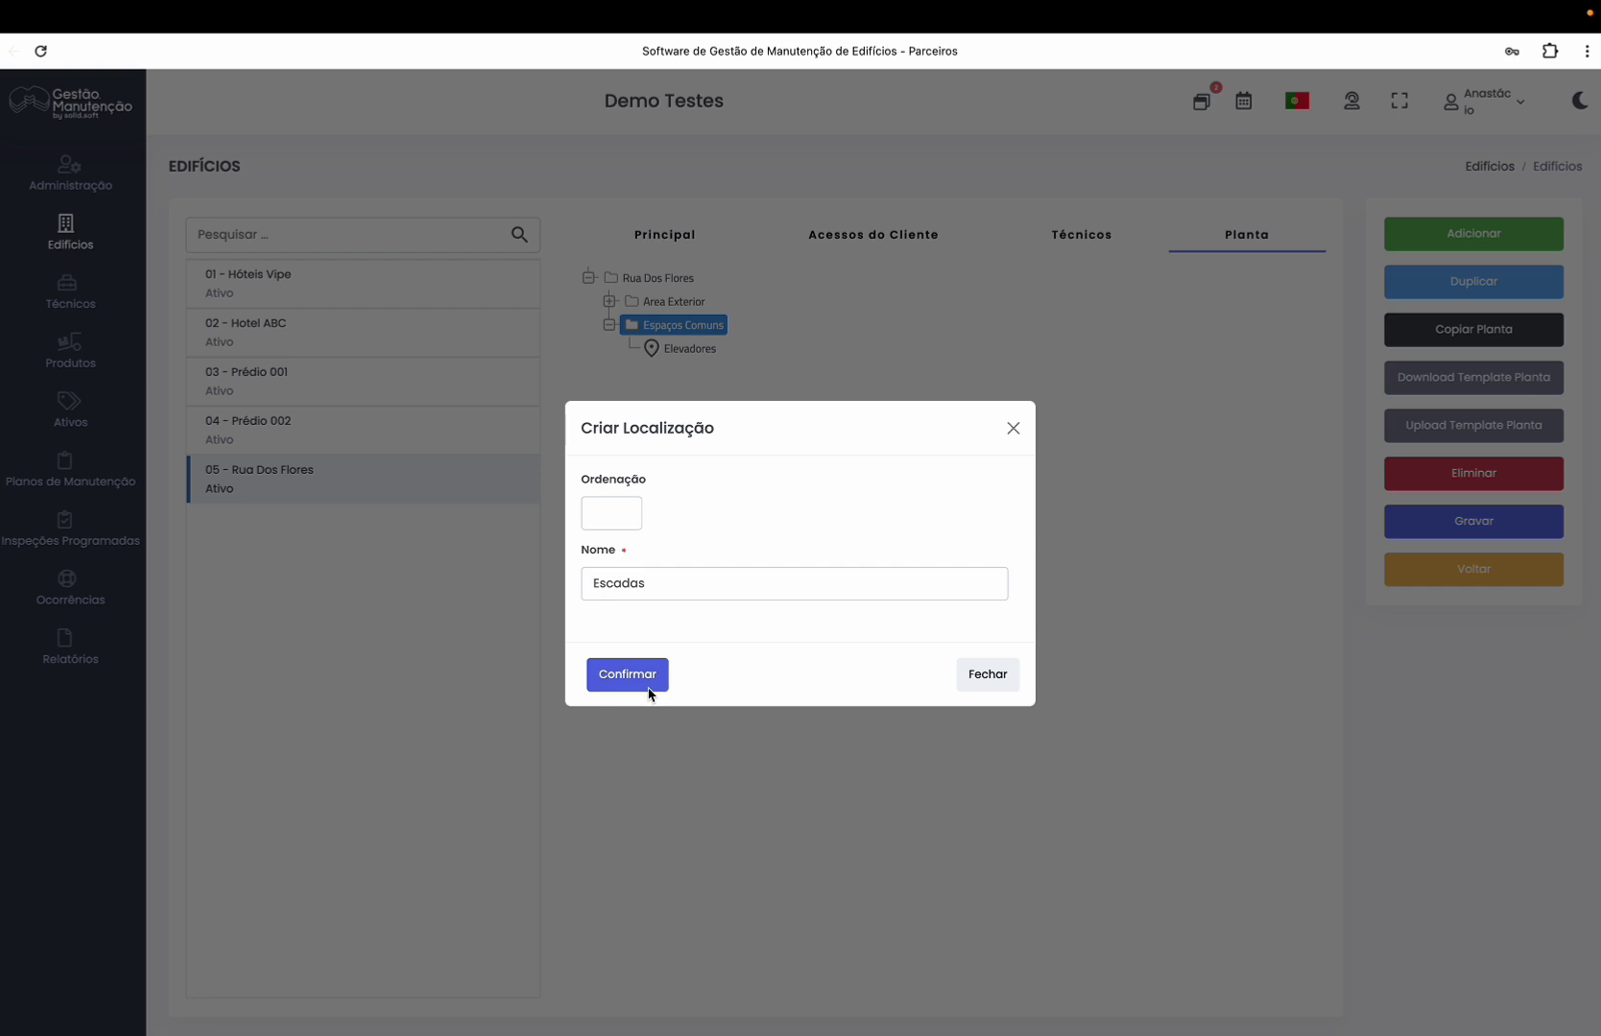
click(649, 682)
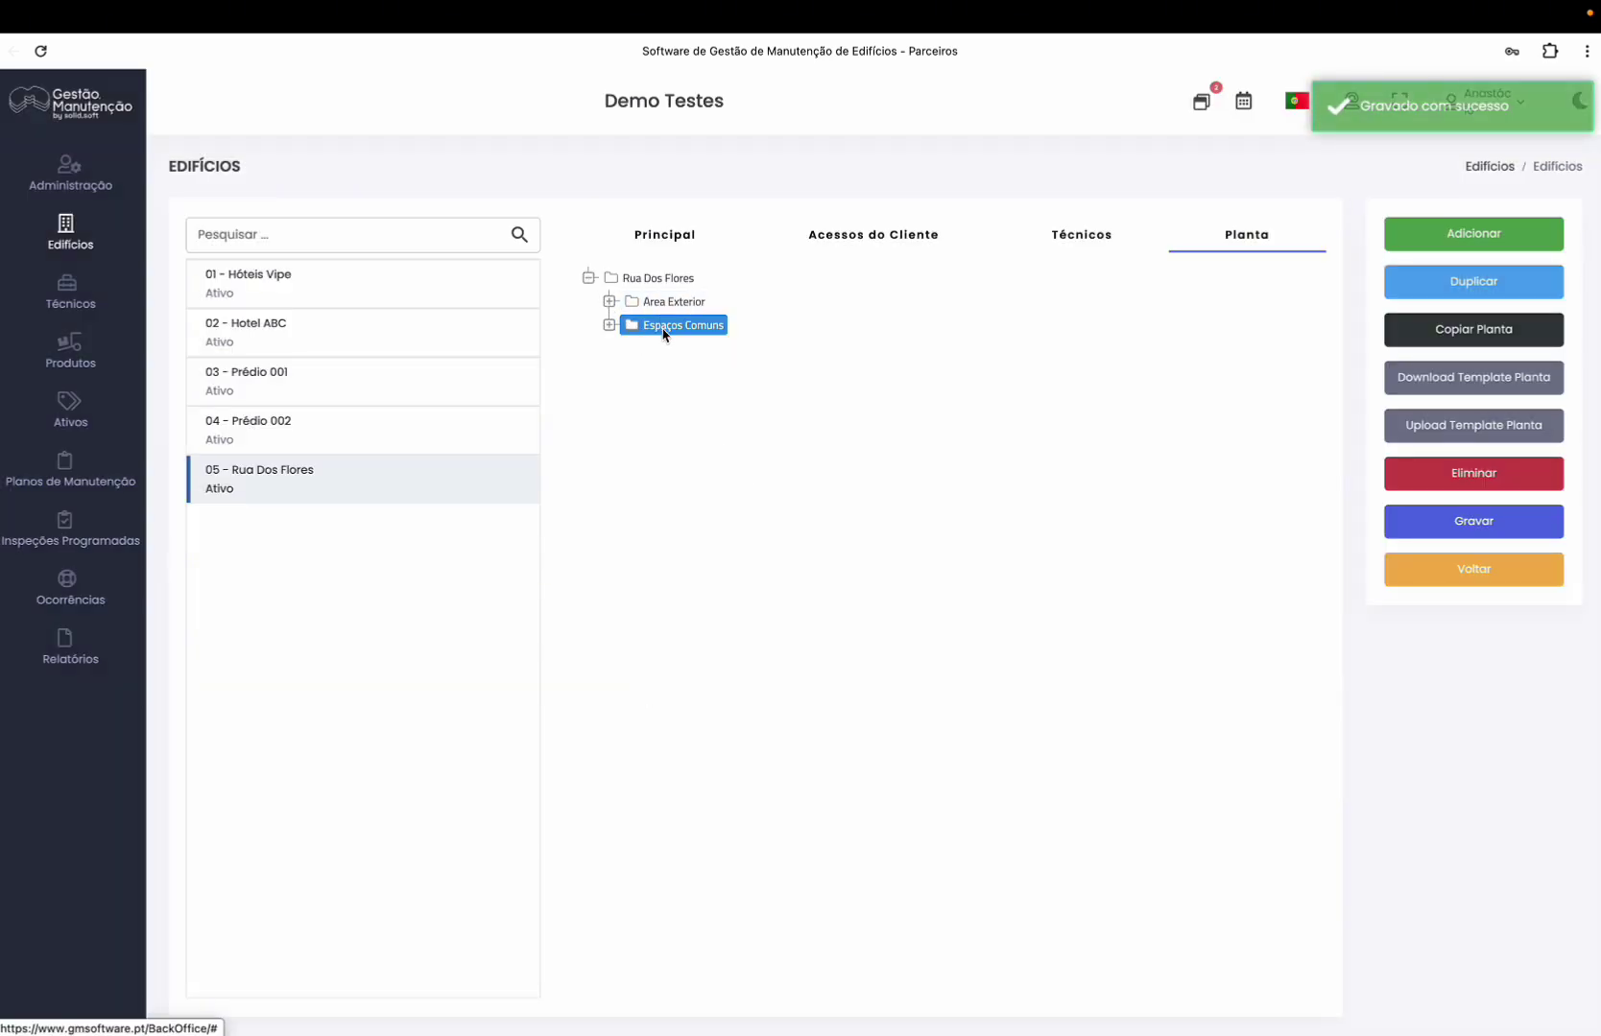
Create a third location inside Espaços Comuns, named Hall de Entrada
right_click(659, 333)
click(693, 361)
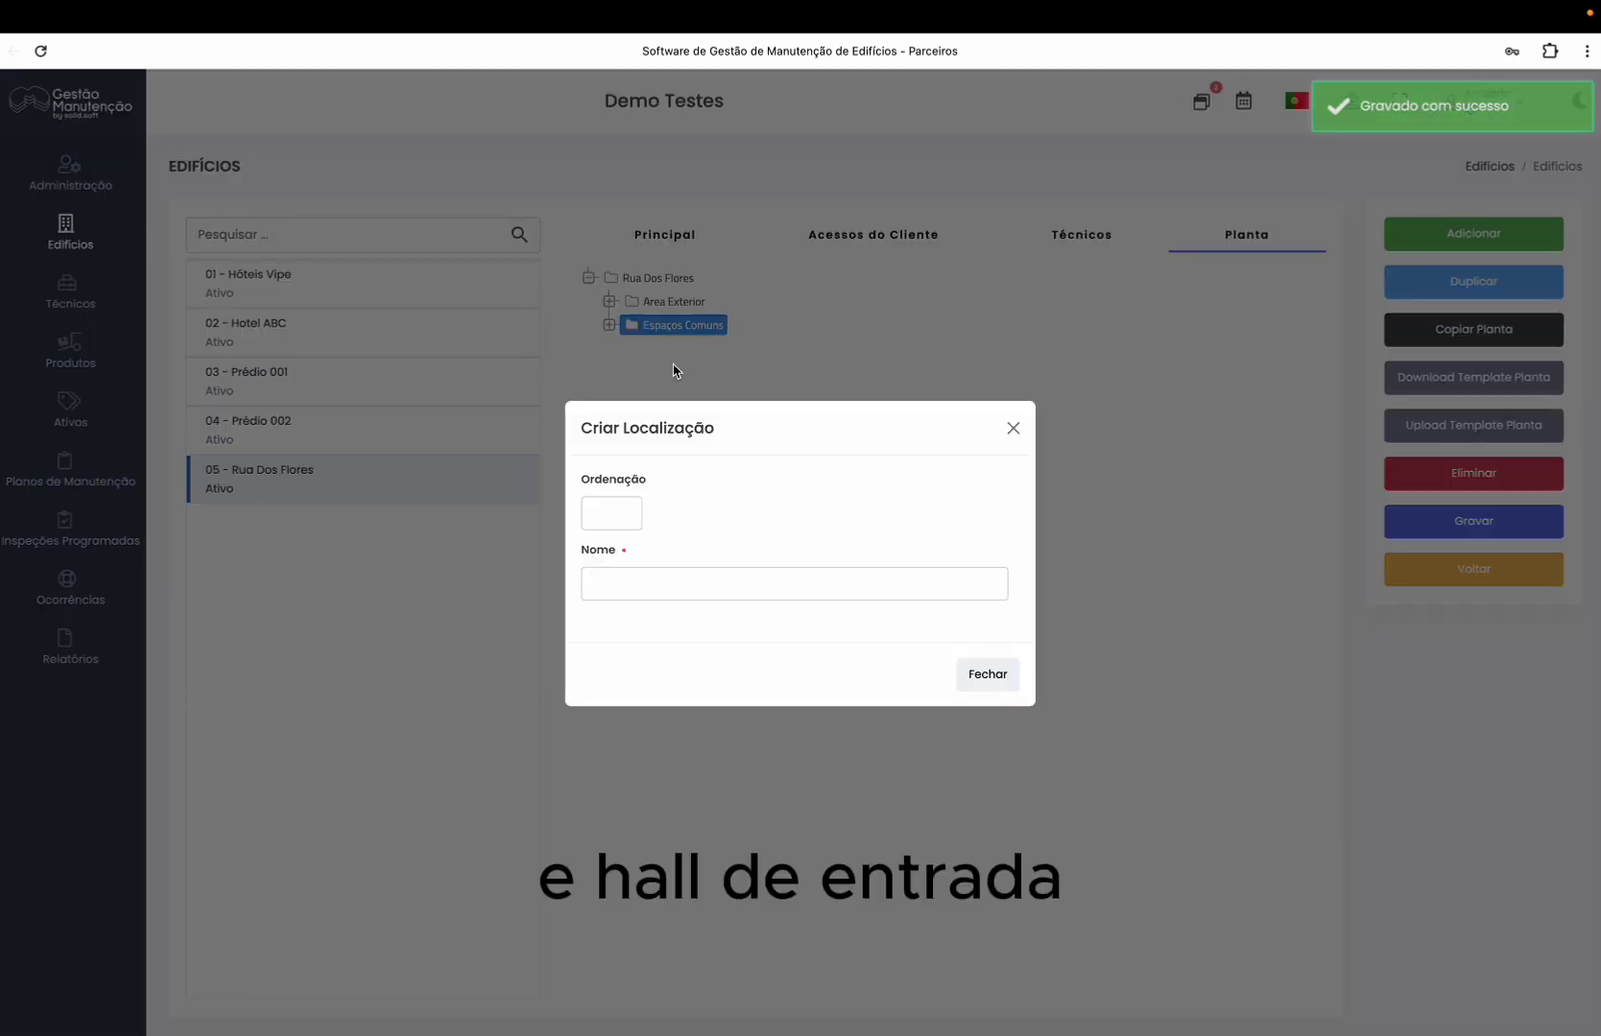
click(725, 578)
text(Hall de )
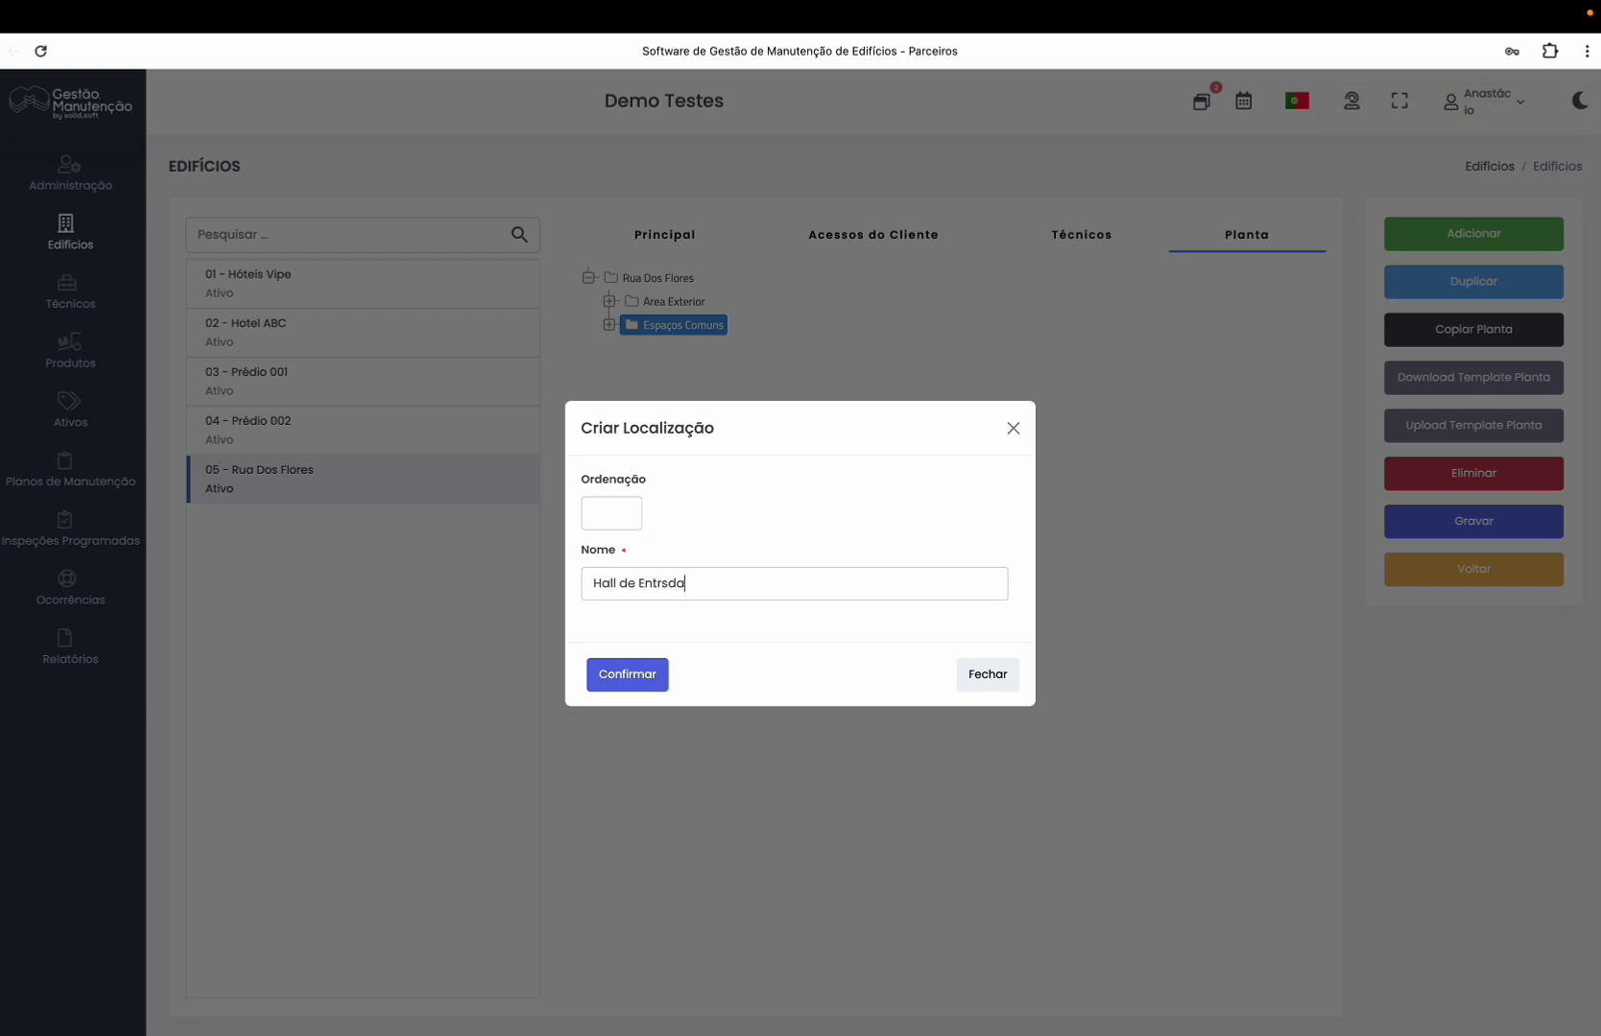
text(Entrsda)
click(672, 583)
key(BackSpace)
text(a)
click(643, 678)
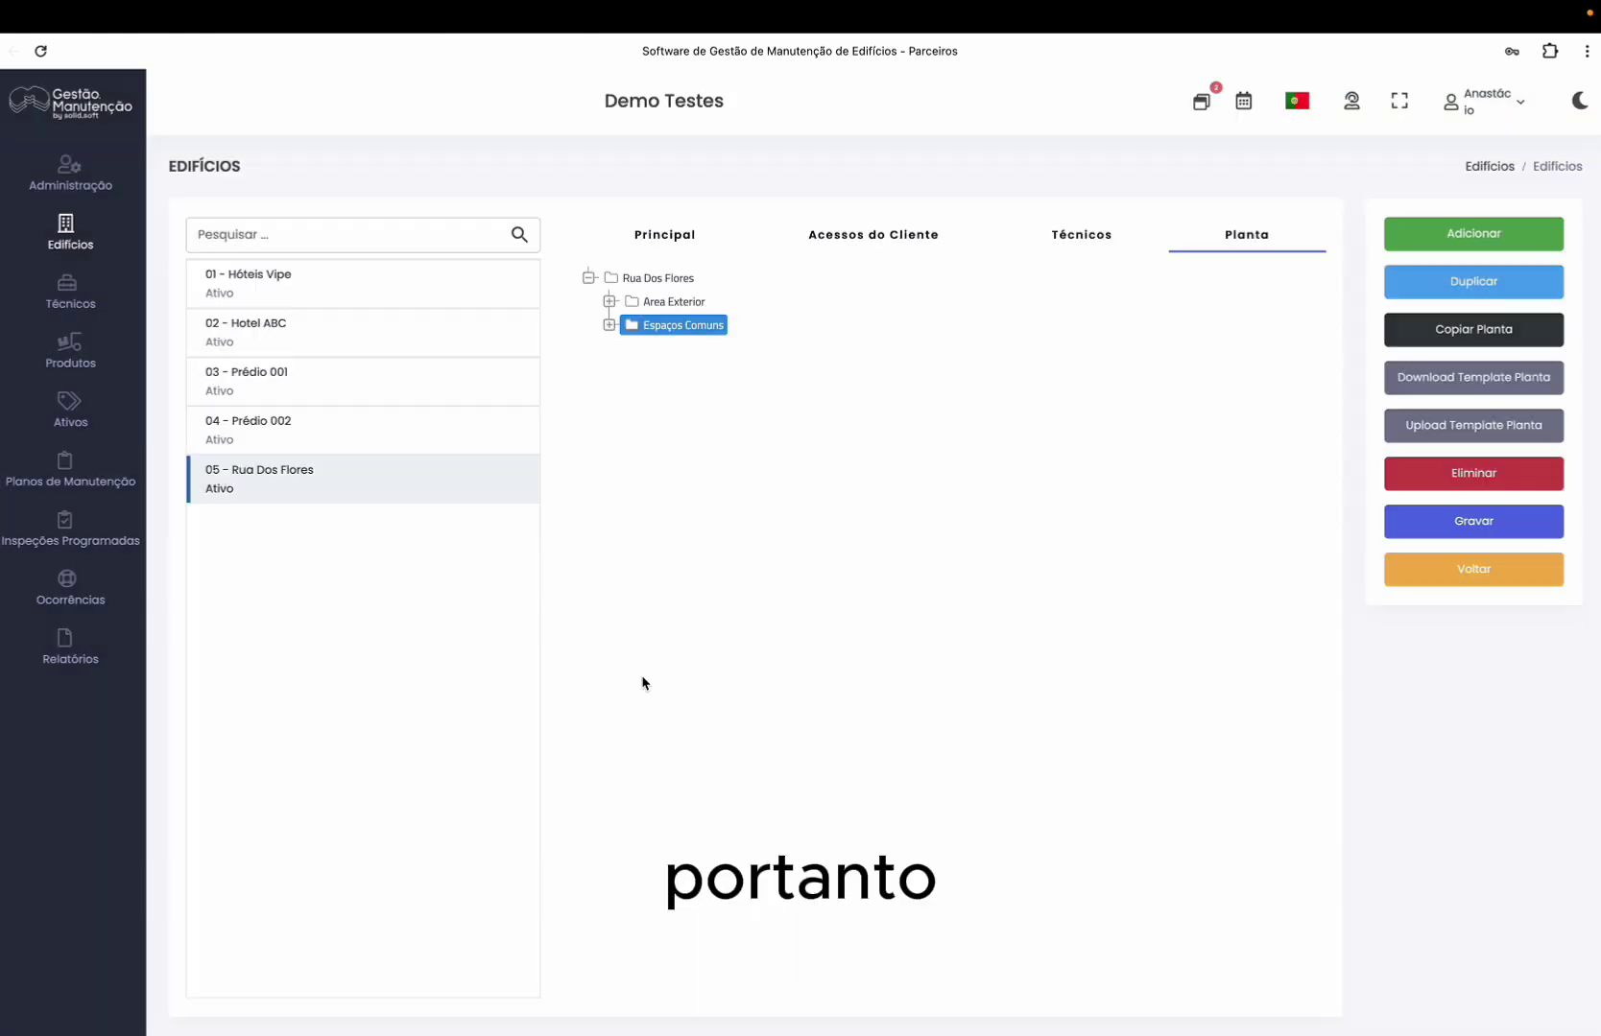
Expand Area Exterior and Espaços Comuns to review their locations, and save the building
click(608, 301)
click(608, 371)
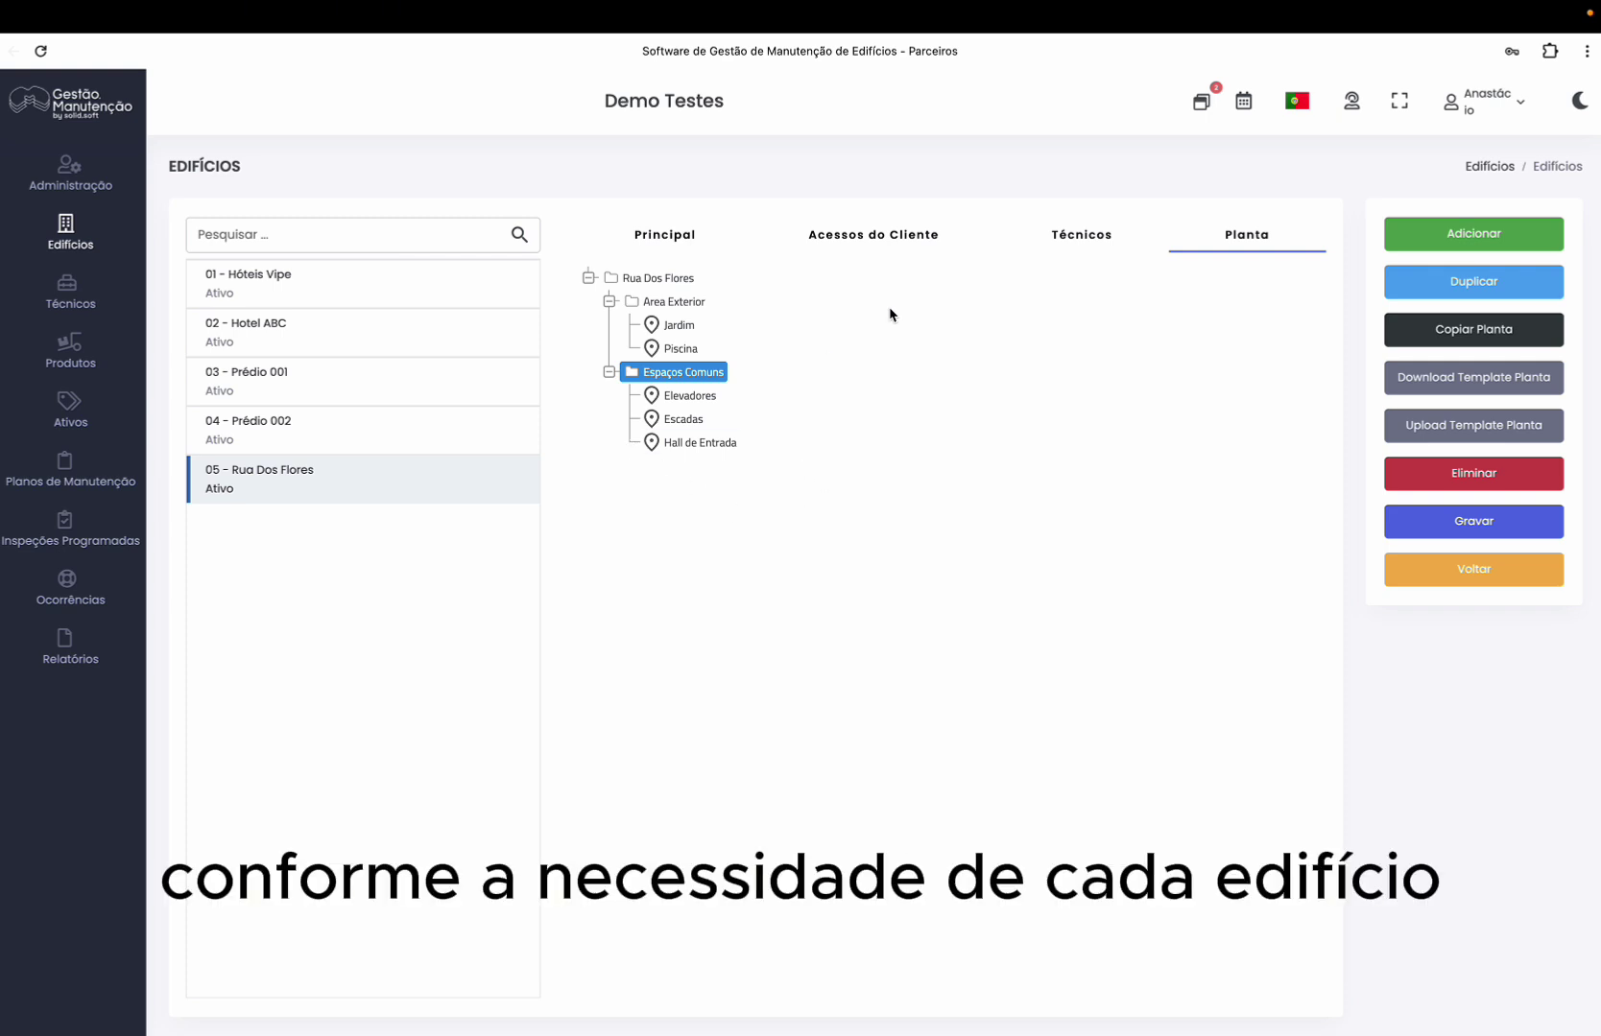
click(1479, 529)
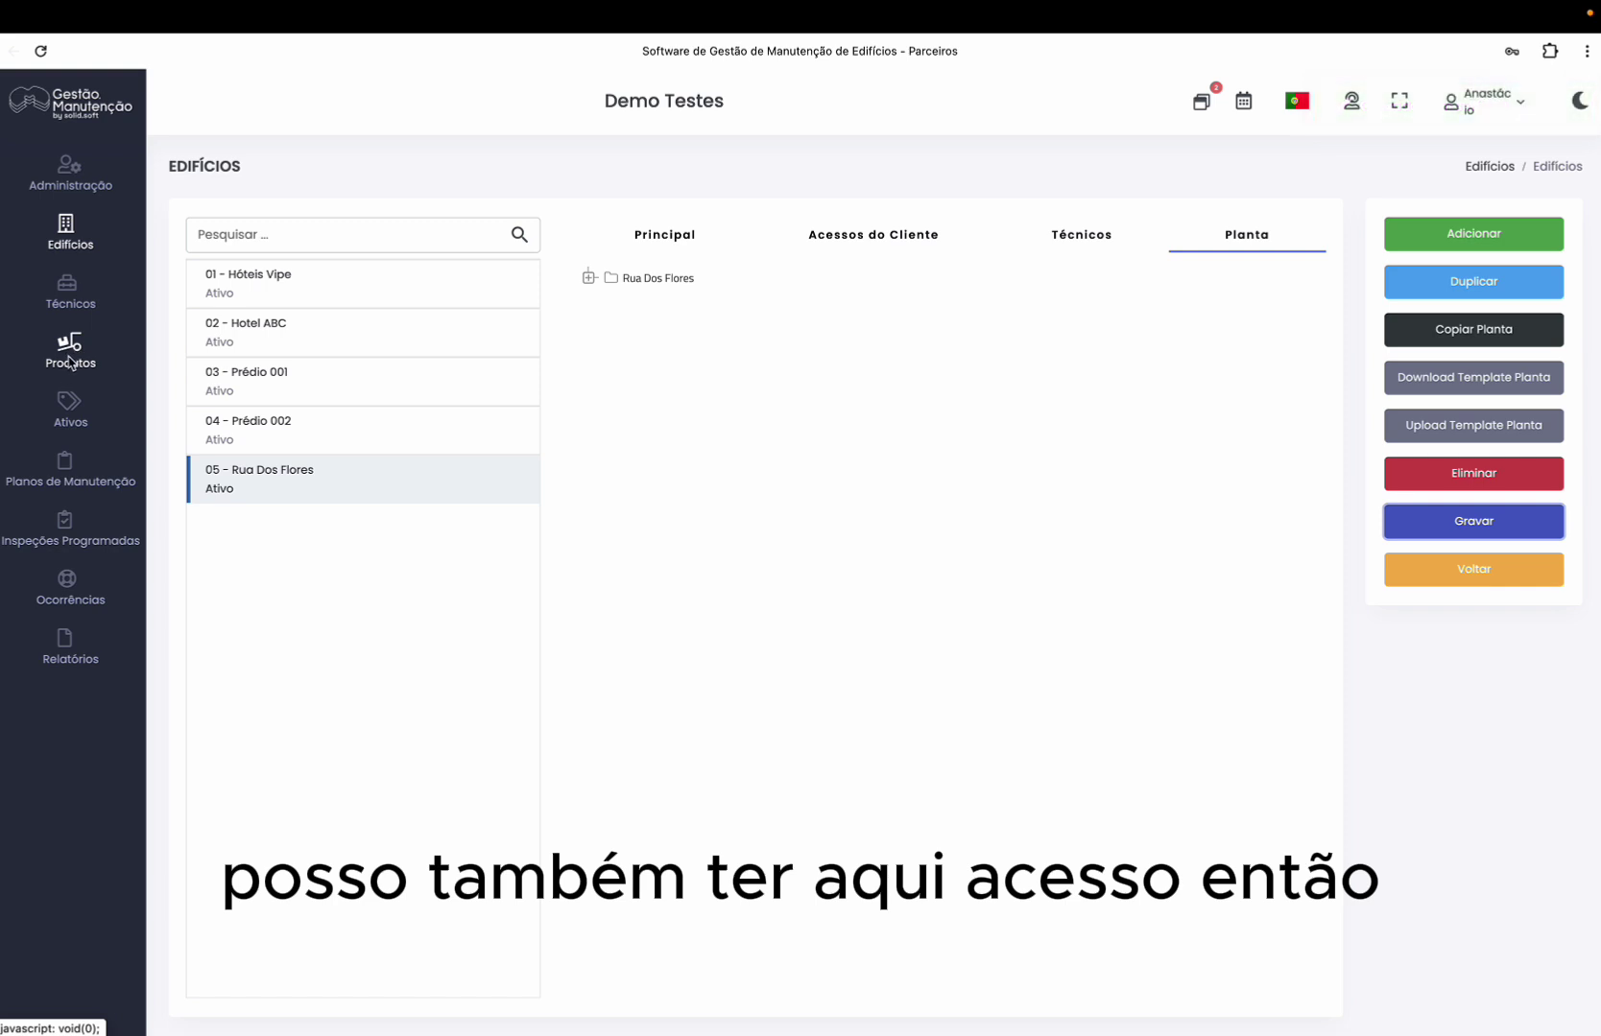
Review the product catalogue and the asset list, and open the tasks associated with the Piscina asset
click(64, 357)
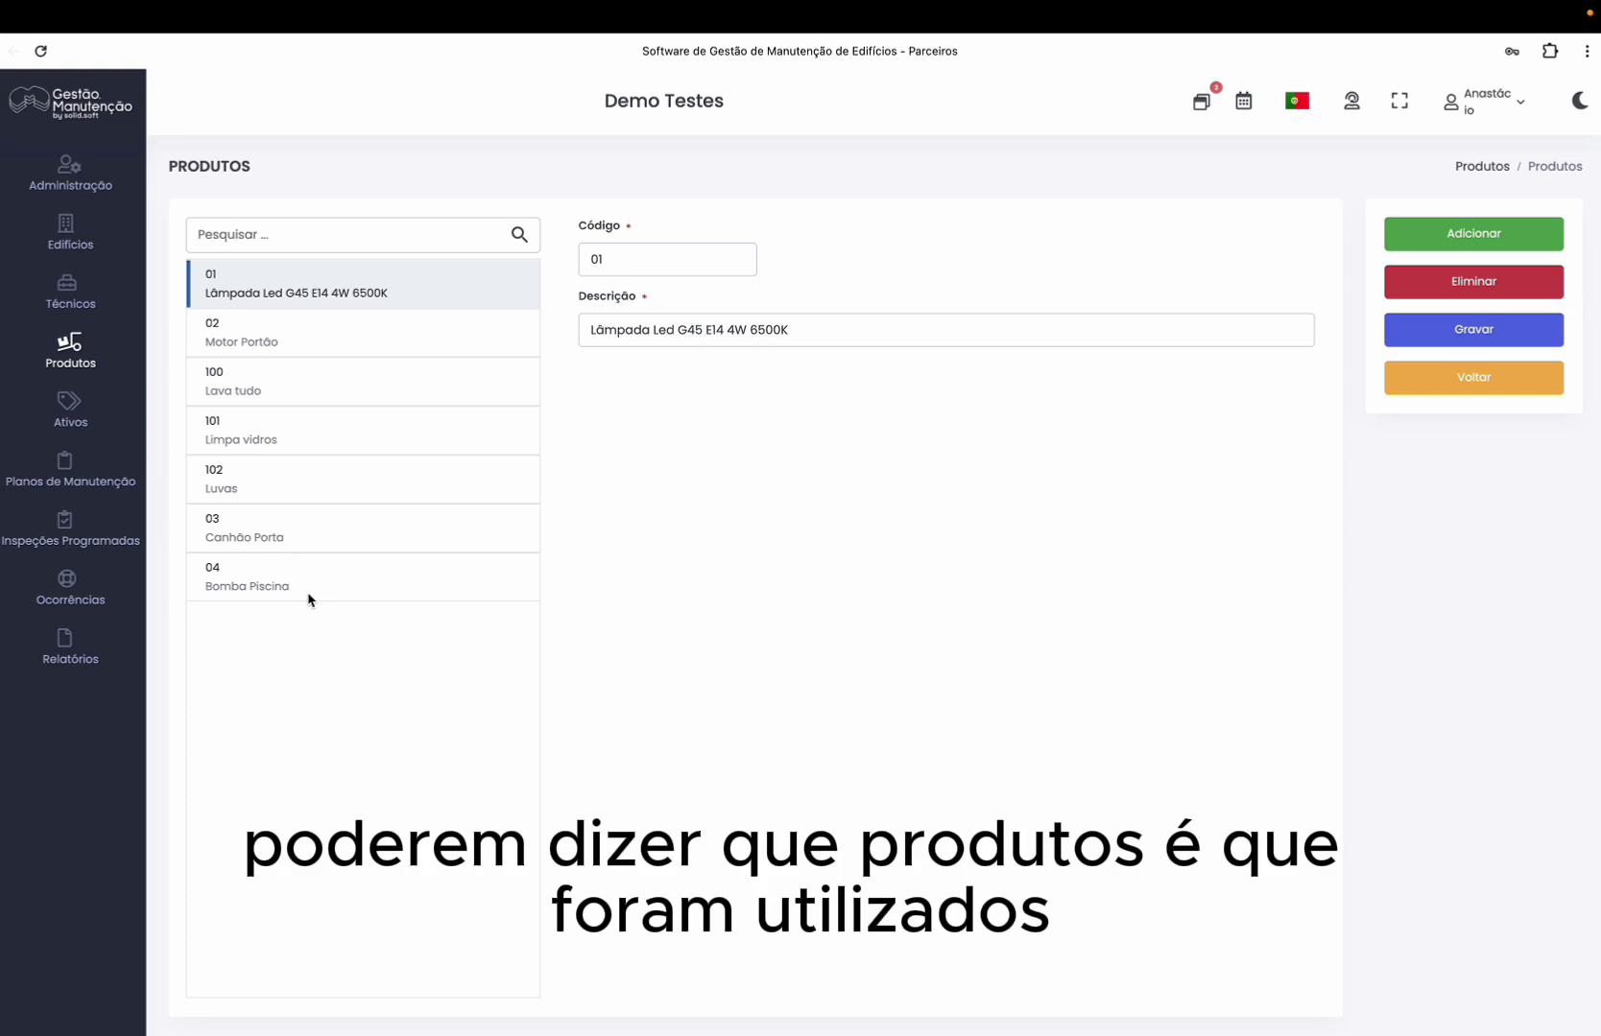
click(67, 408)
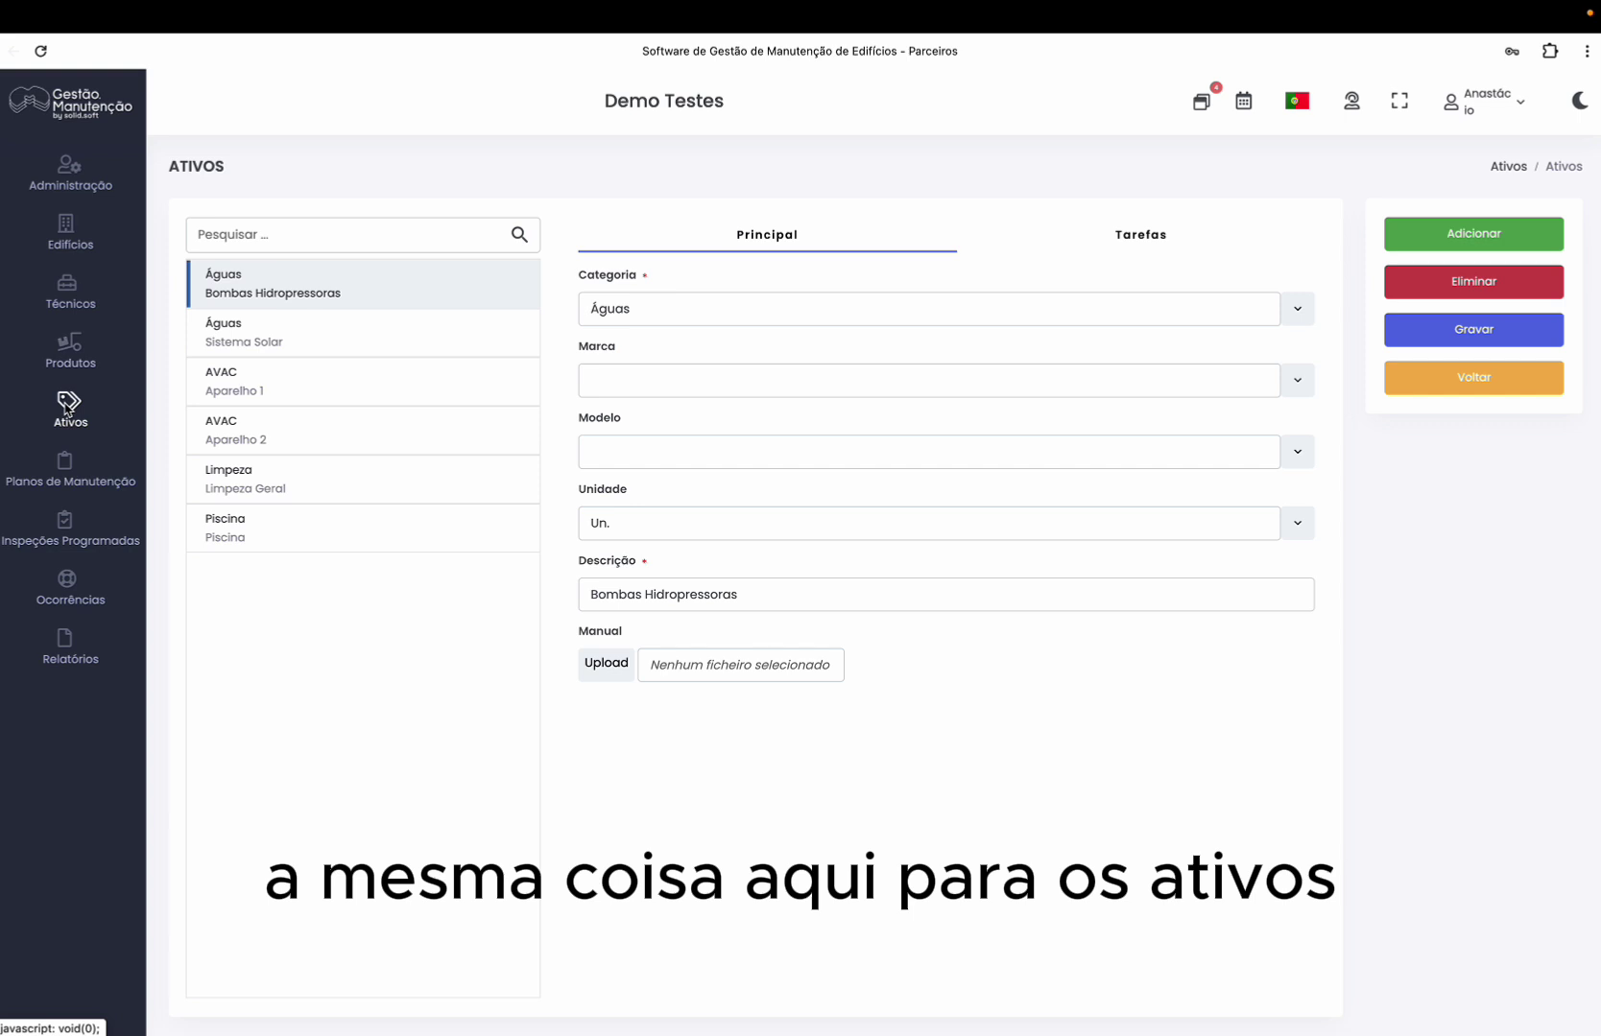
click(292, 526)
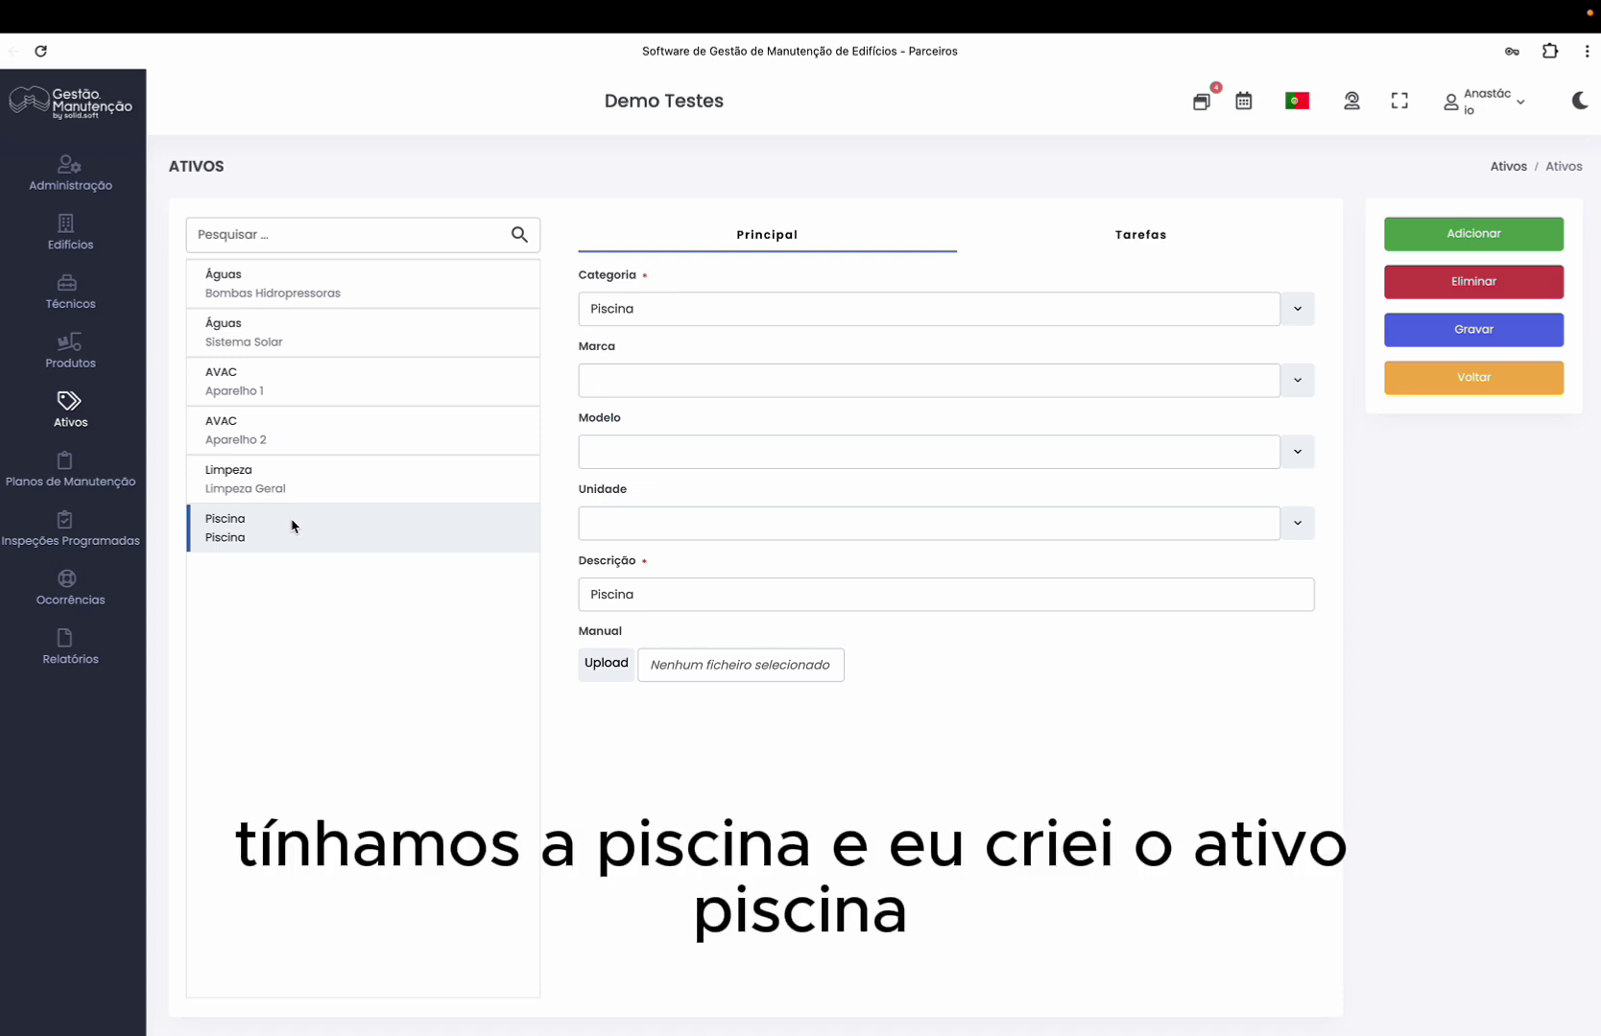
click(1115, 230)
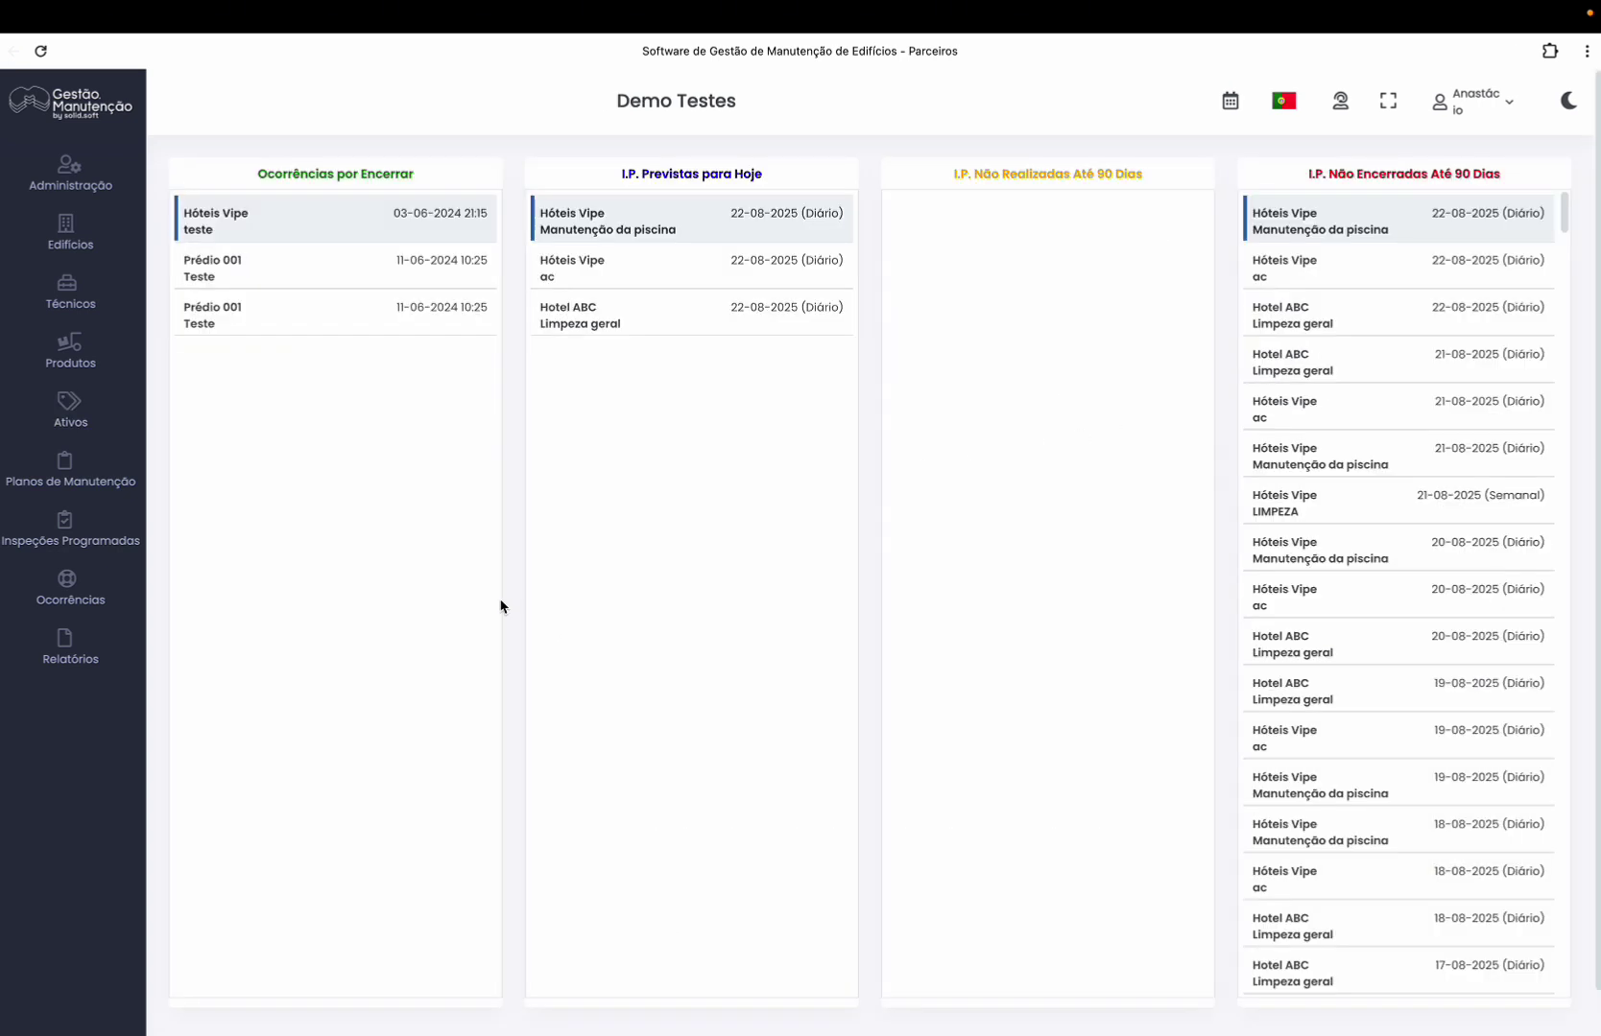
Start a new maintenance plan for building 05 - Rua Dos Flores and name it Manutenção Preventiva
click(64, 465)
click(325, 242)
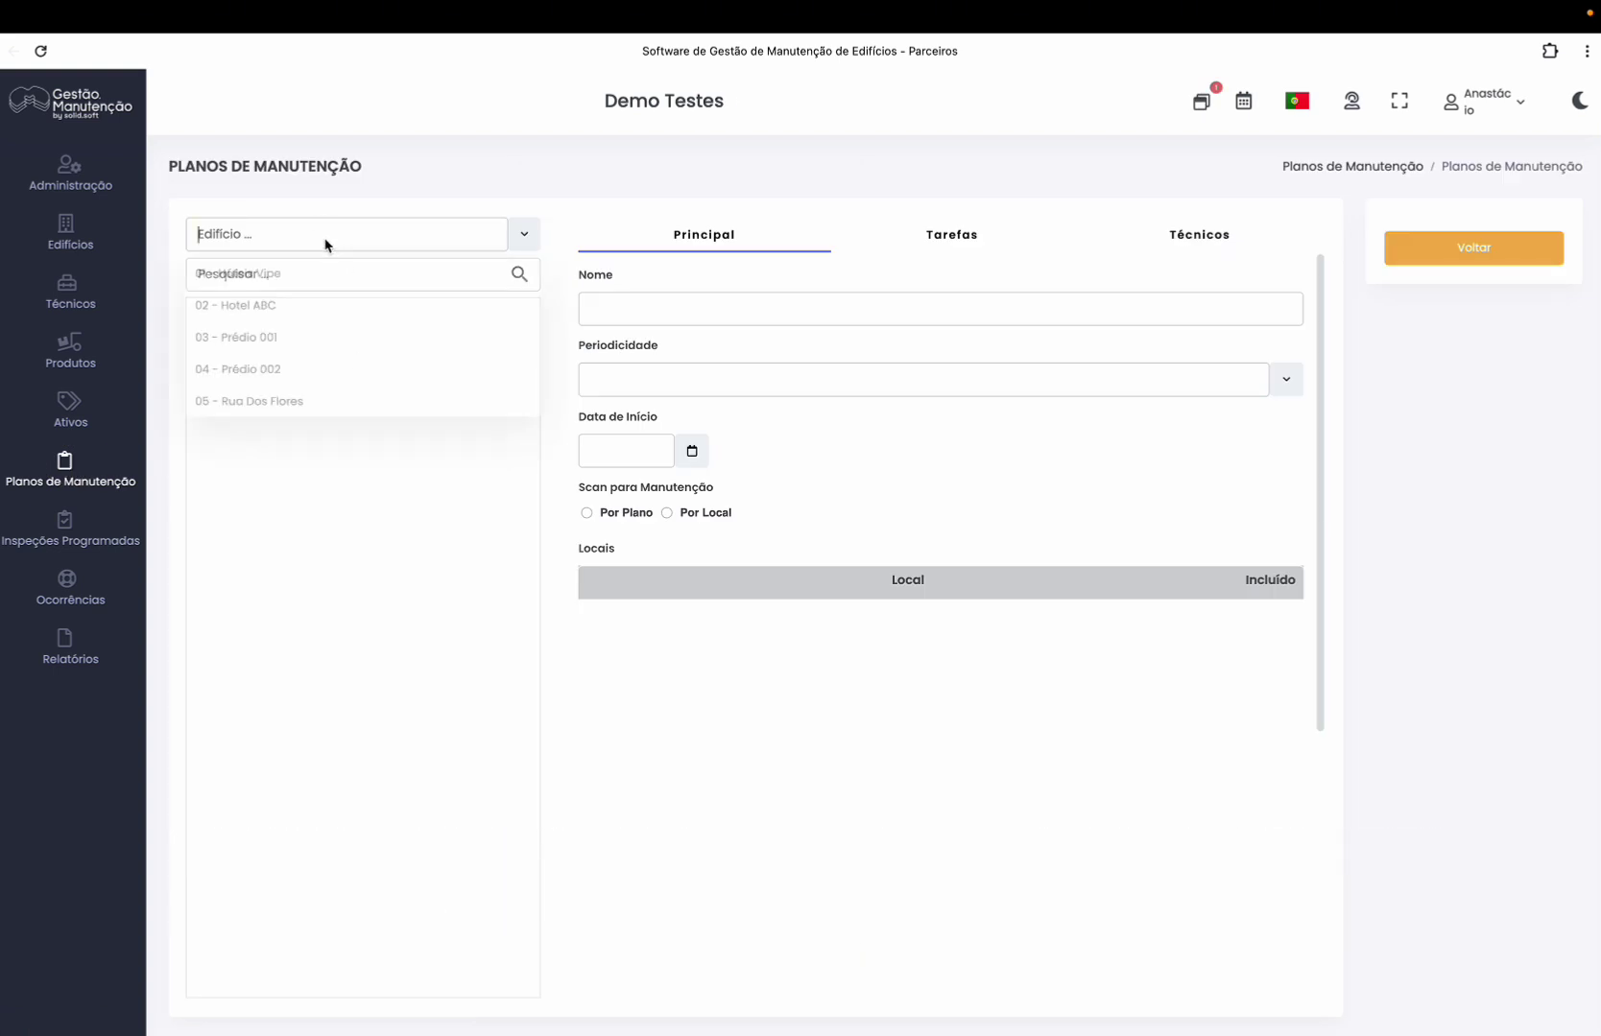
click(316, 395)
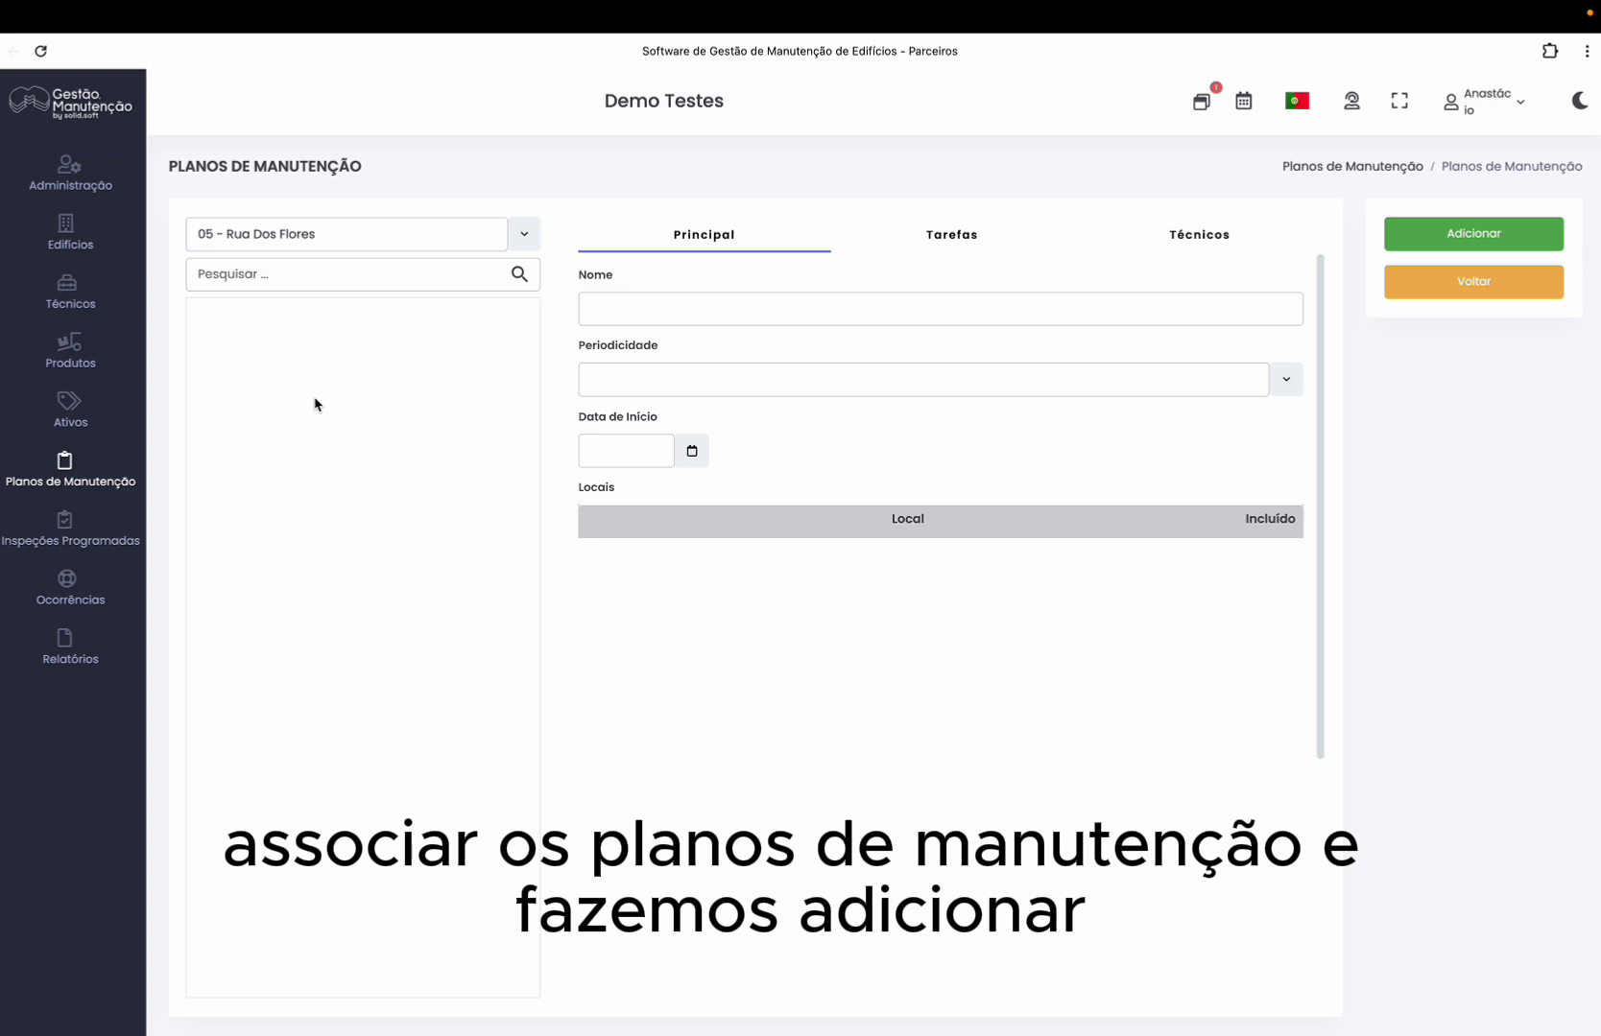
click(1460, 239)
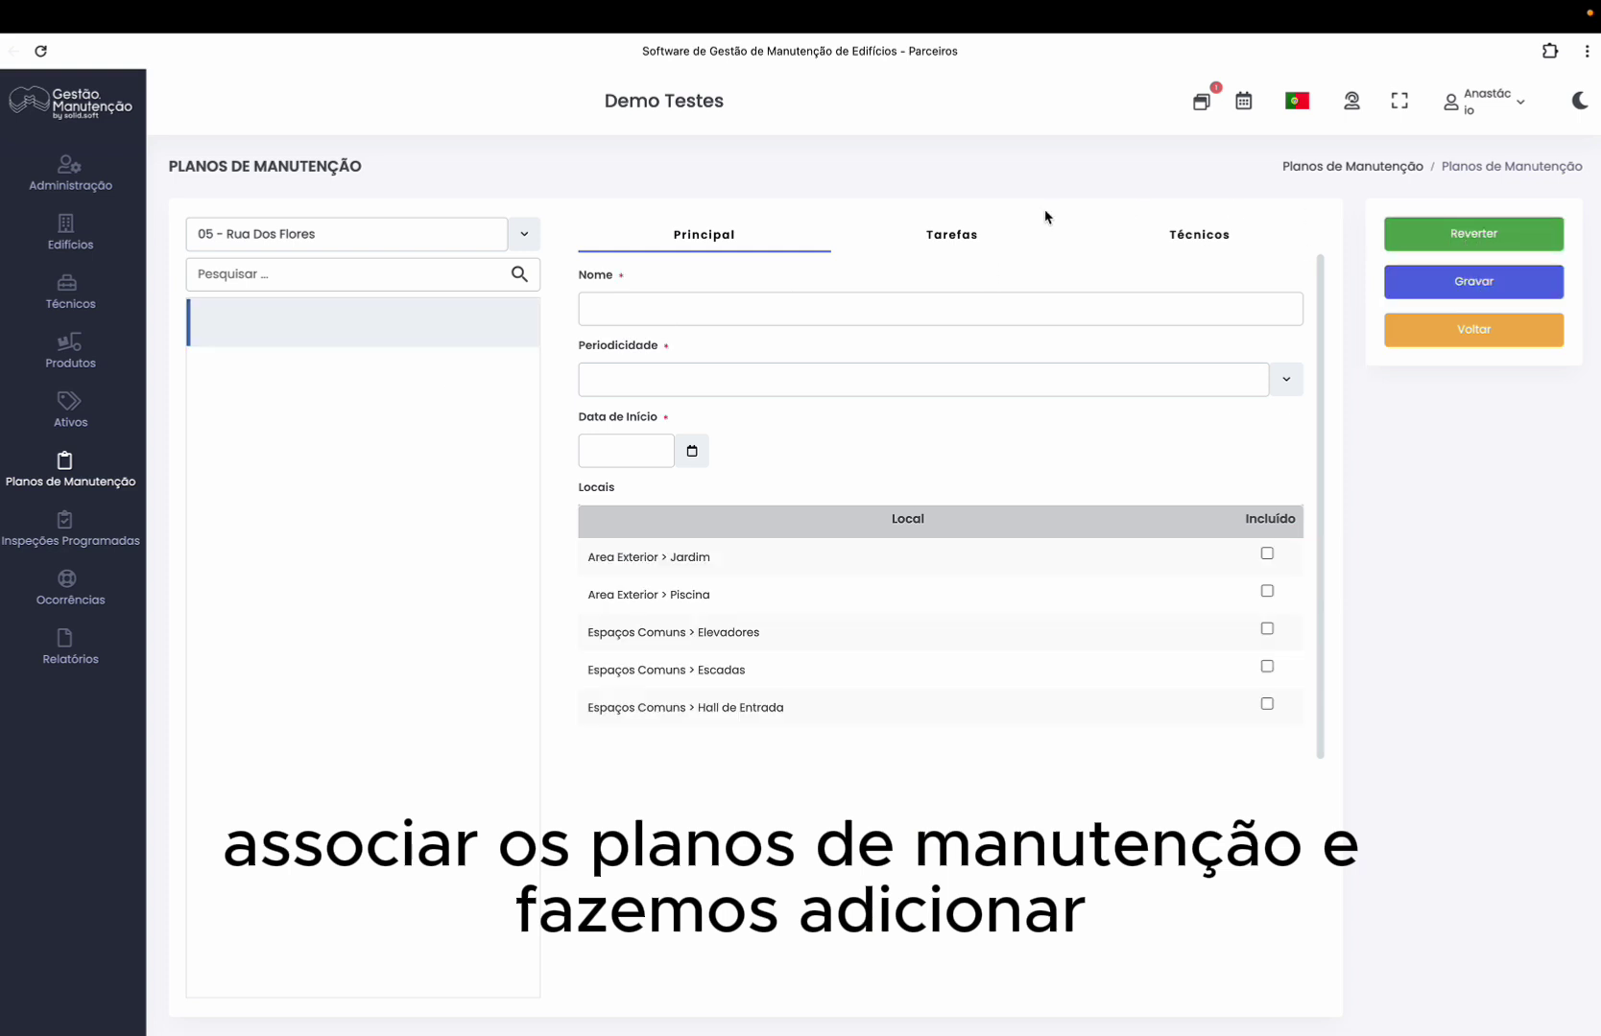
click(645, 316)
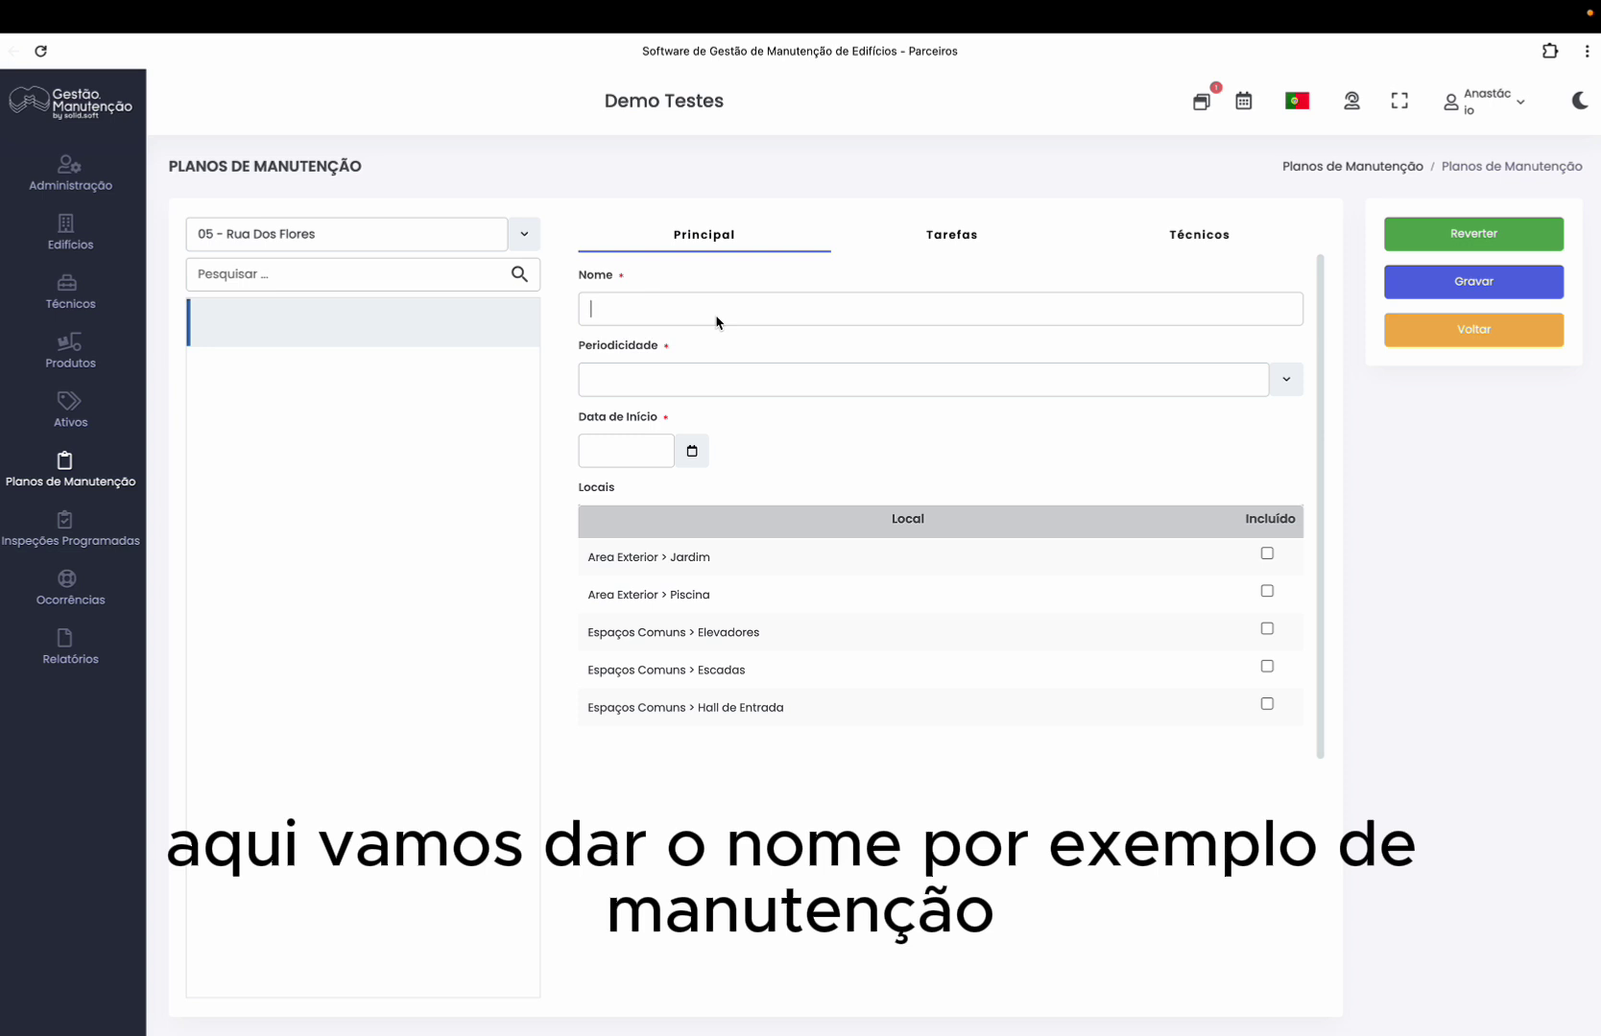
text(Manutenção Pre)
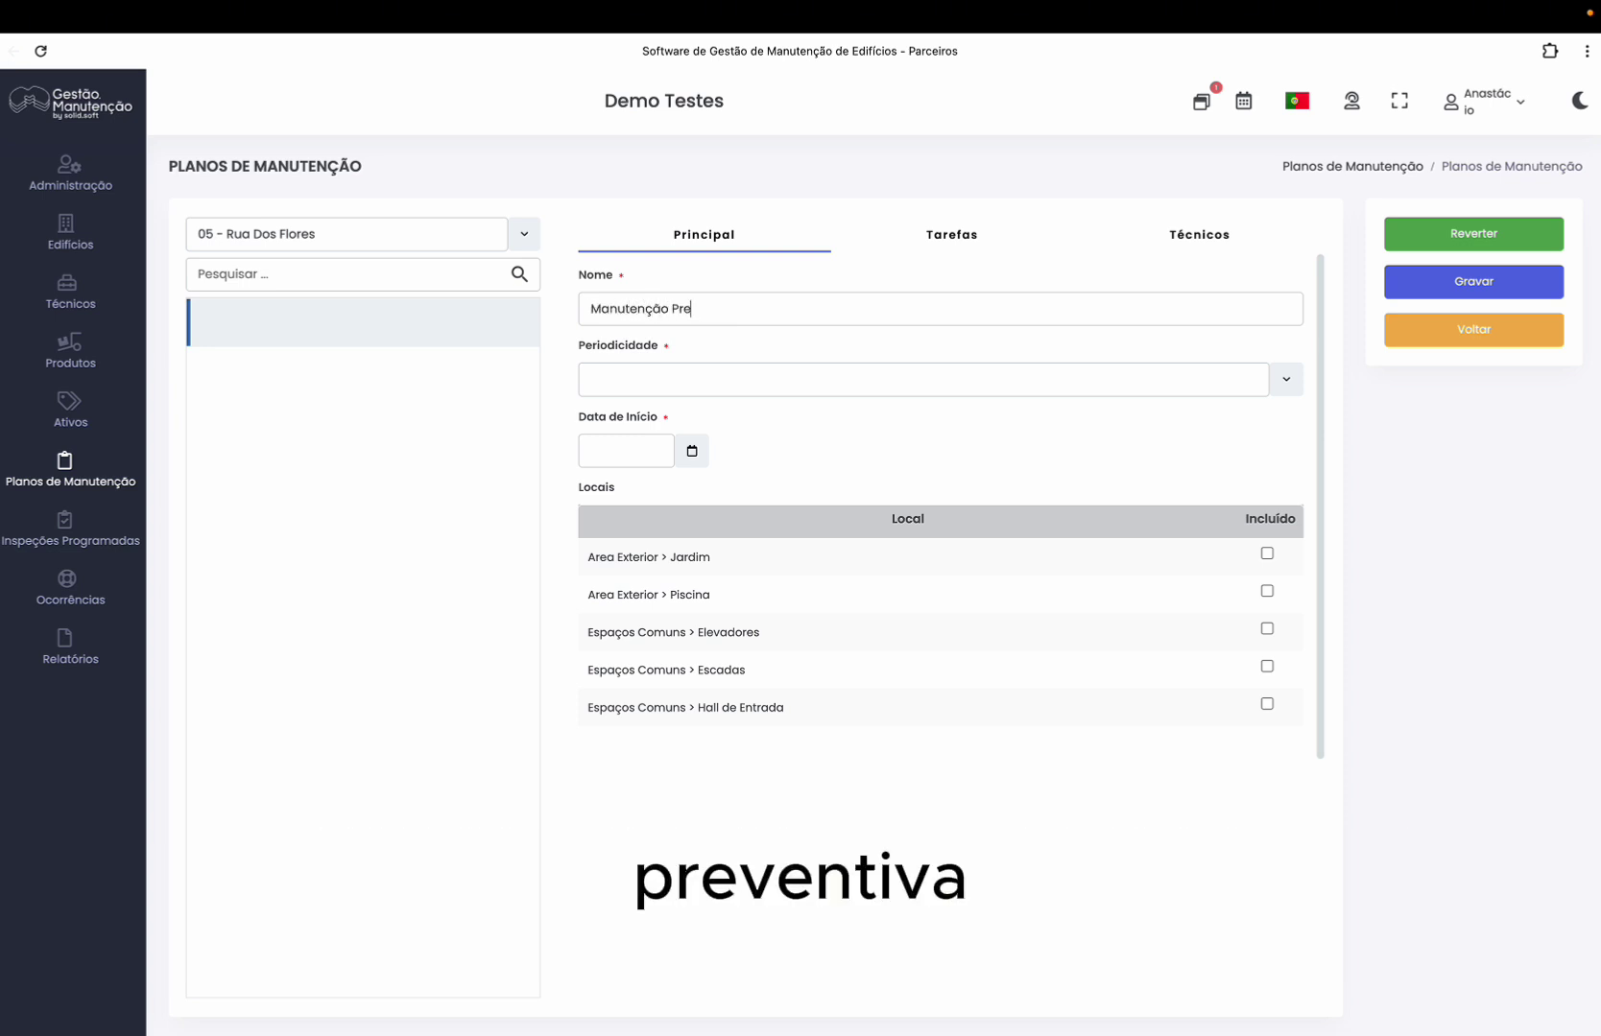
text(ventiva)
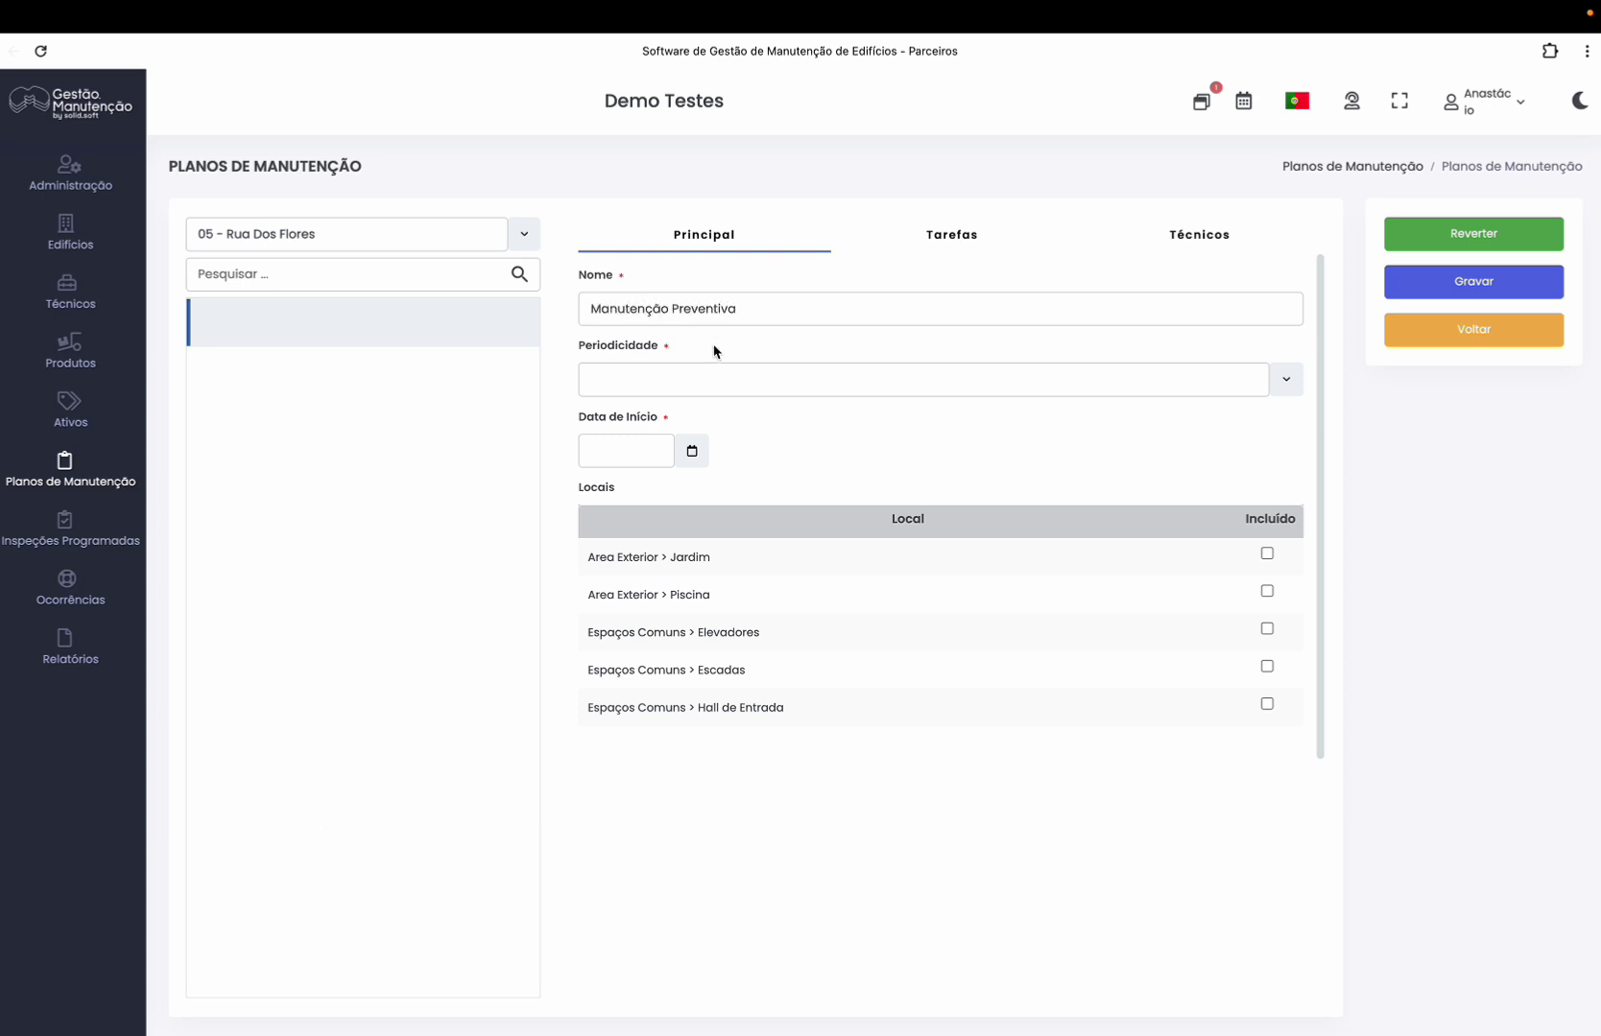
Set the plan's periodicity to Semanal and its start date to 01-08-2025
click(674, 380)
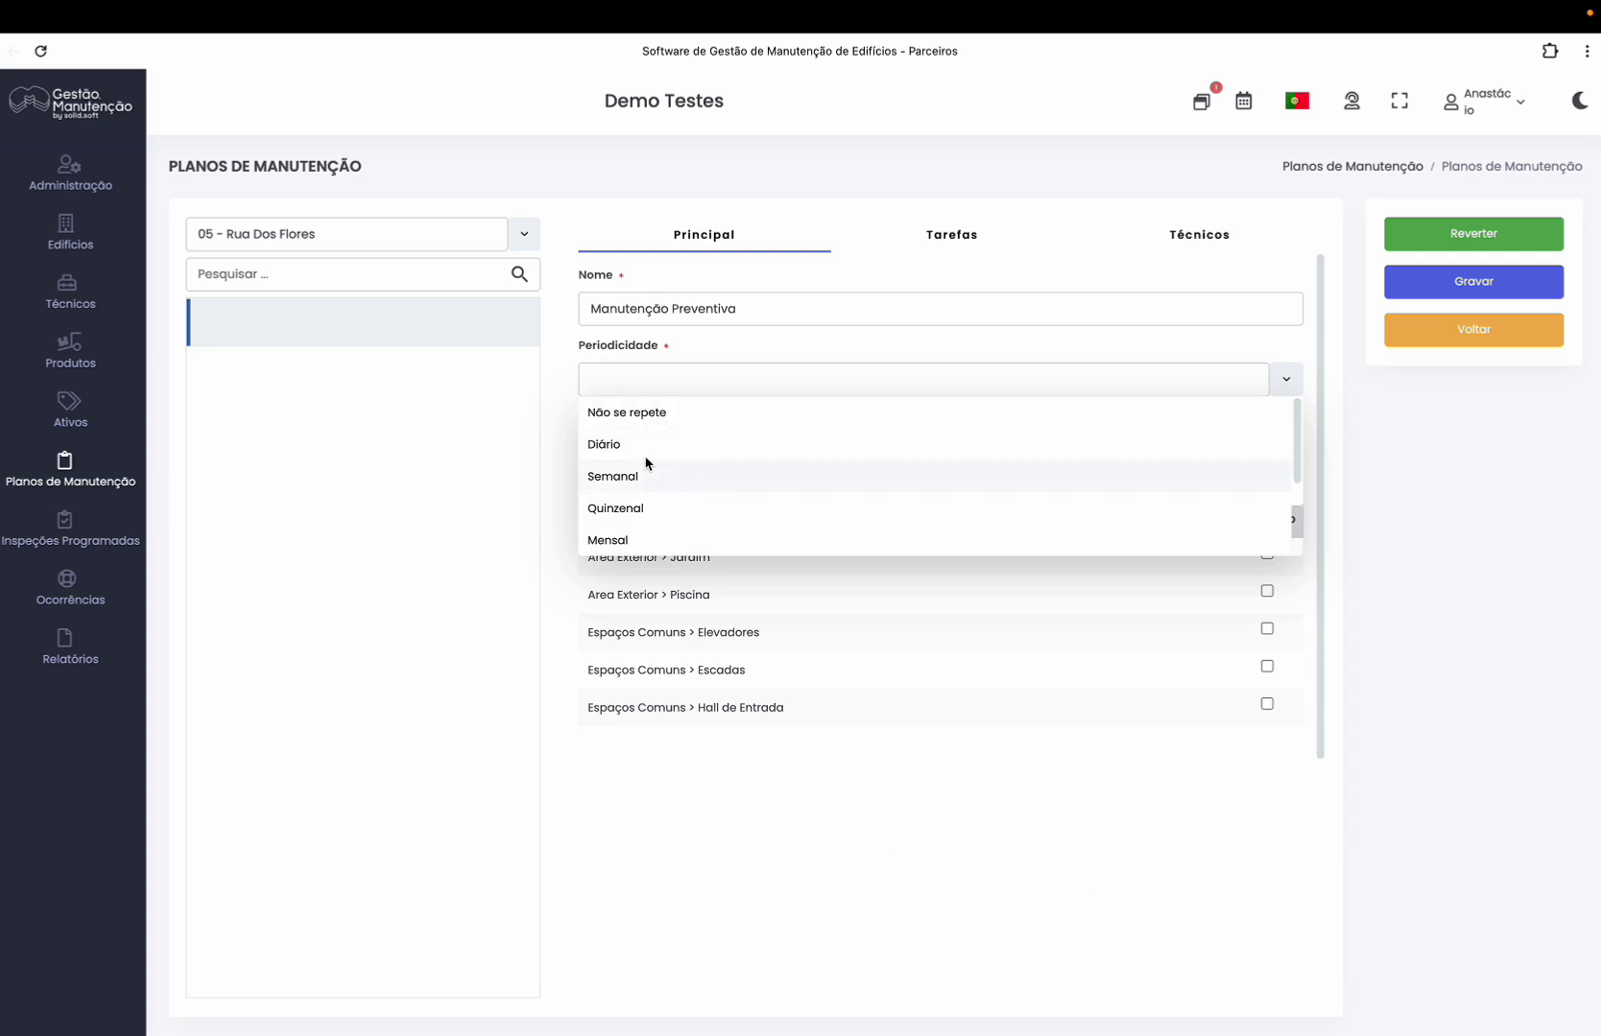
scroll(666, 542, down, 3)
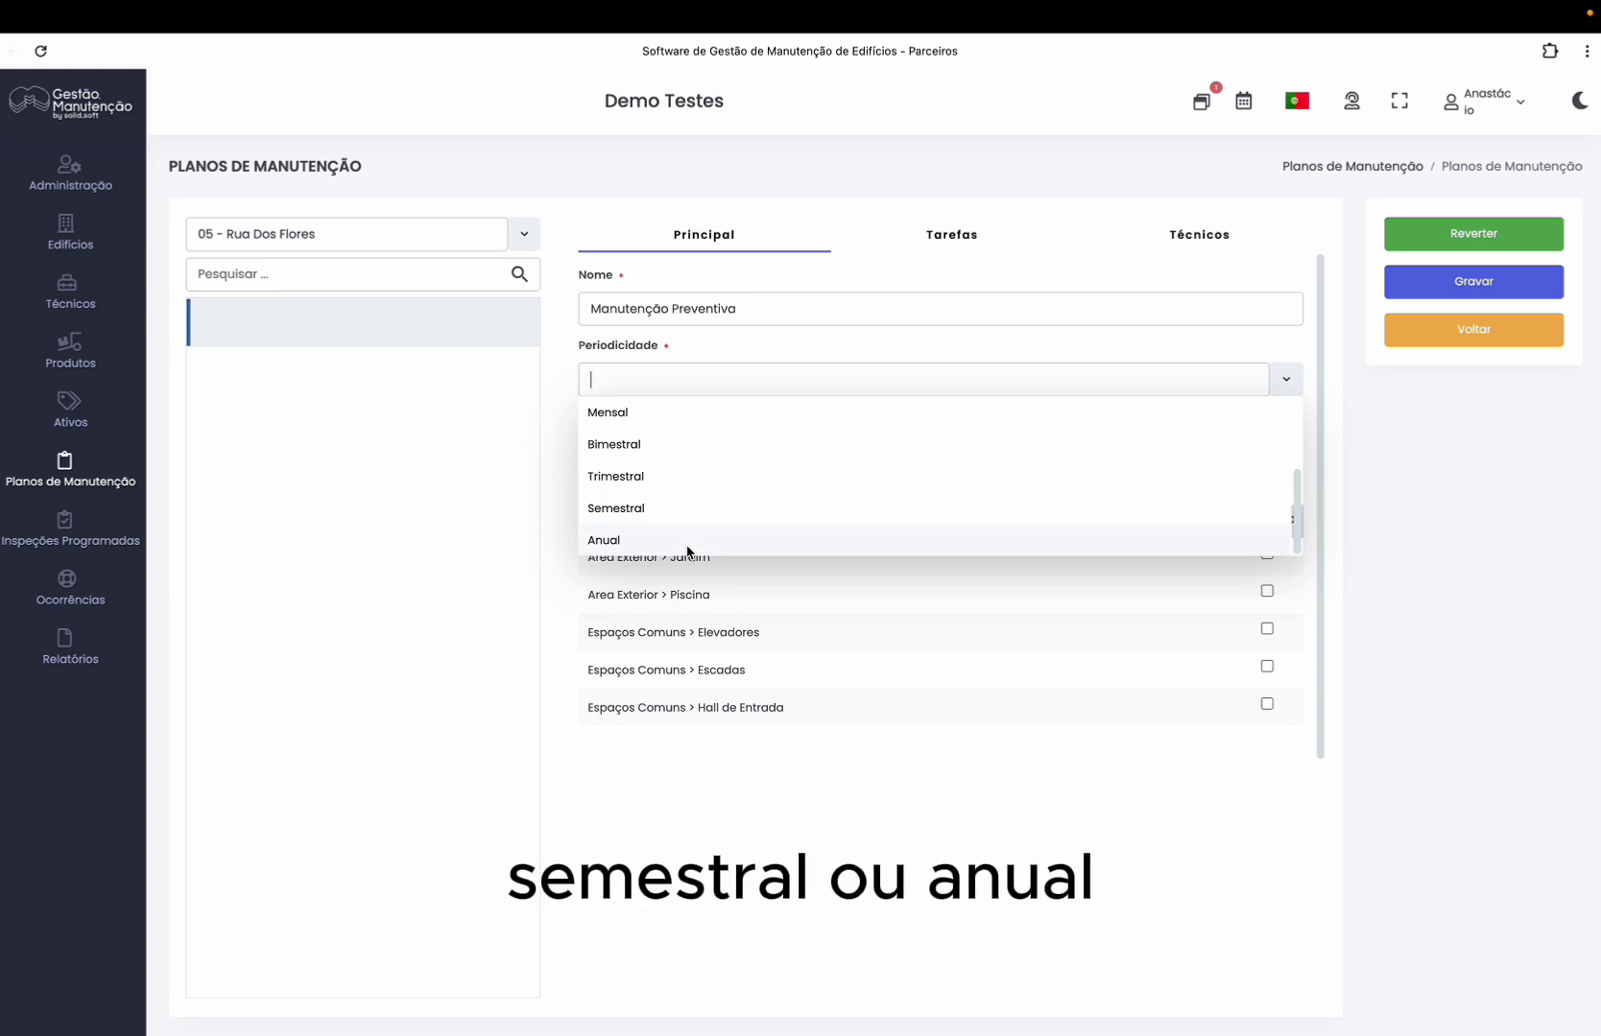
scroll(697, 513, up, 3)
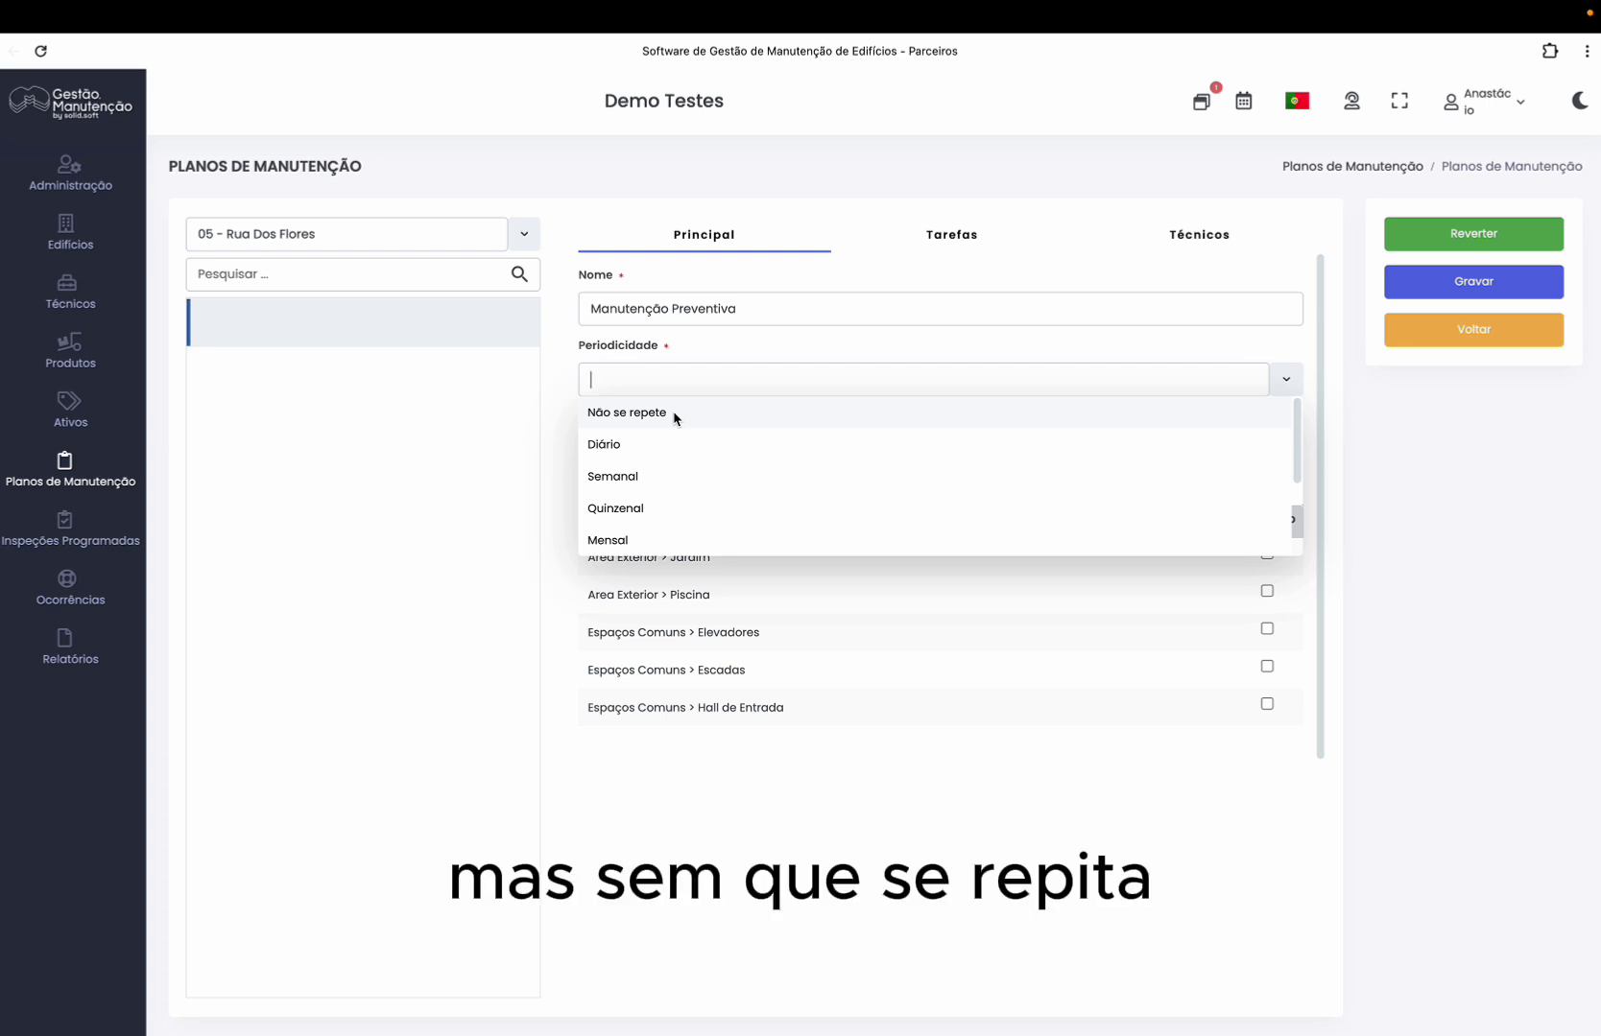
click(619, 477)
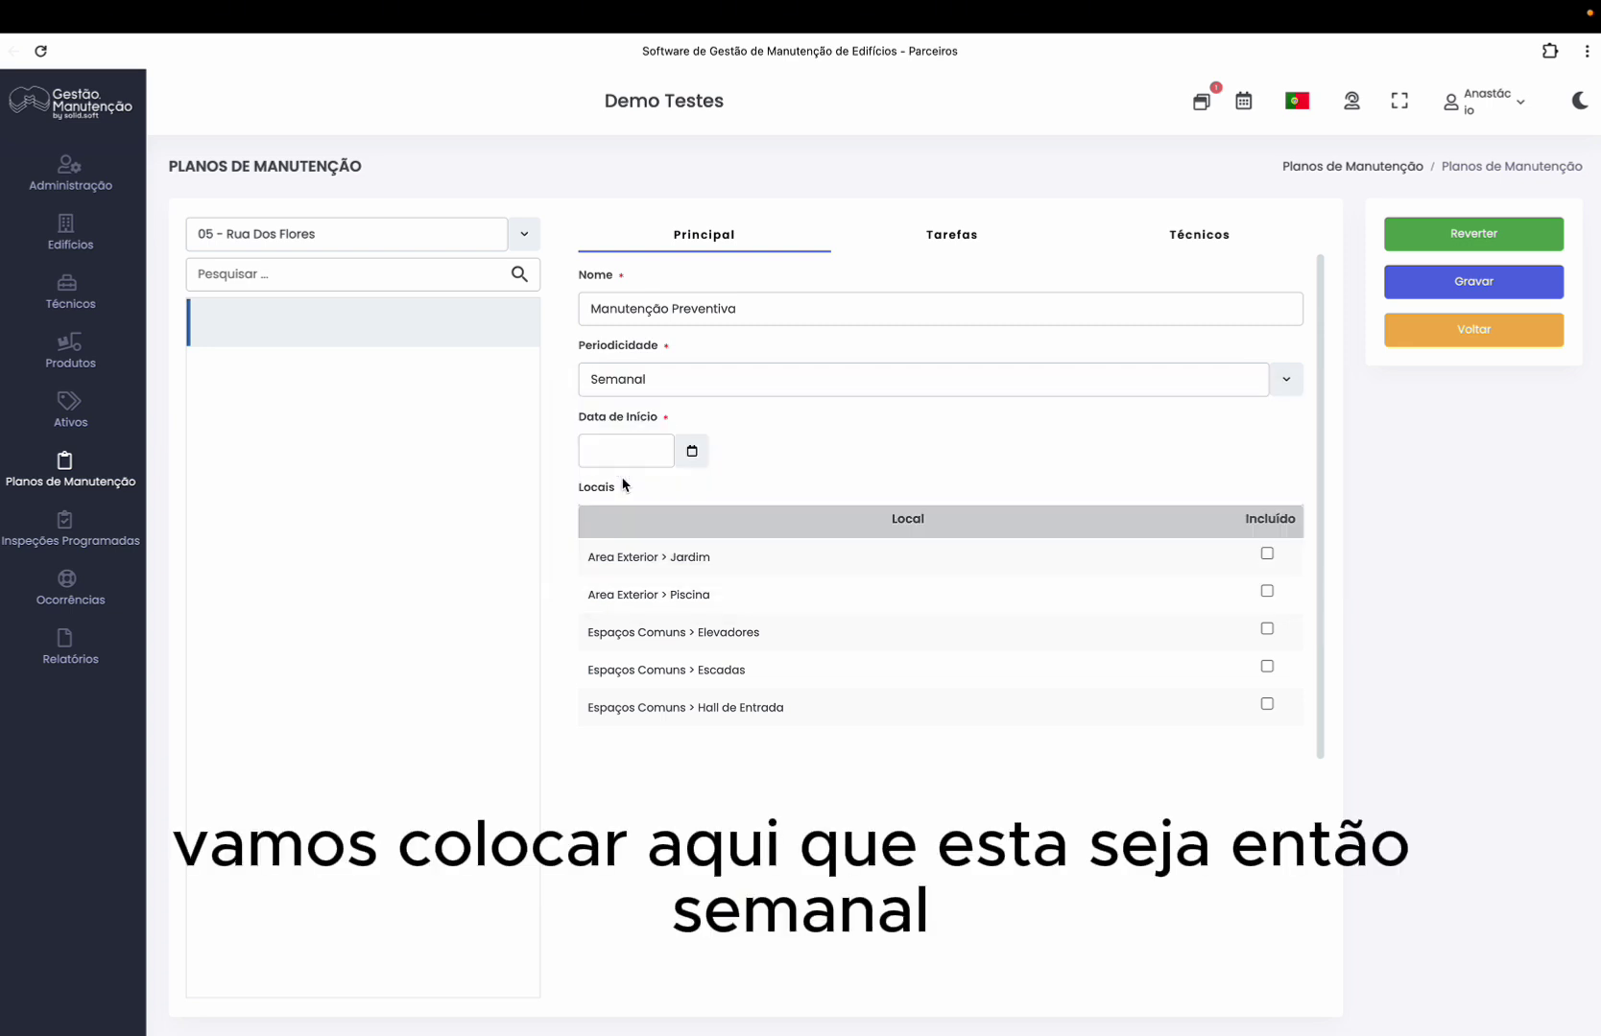
click(692, 453)
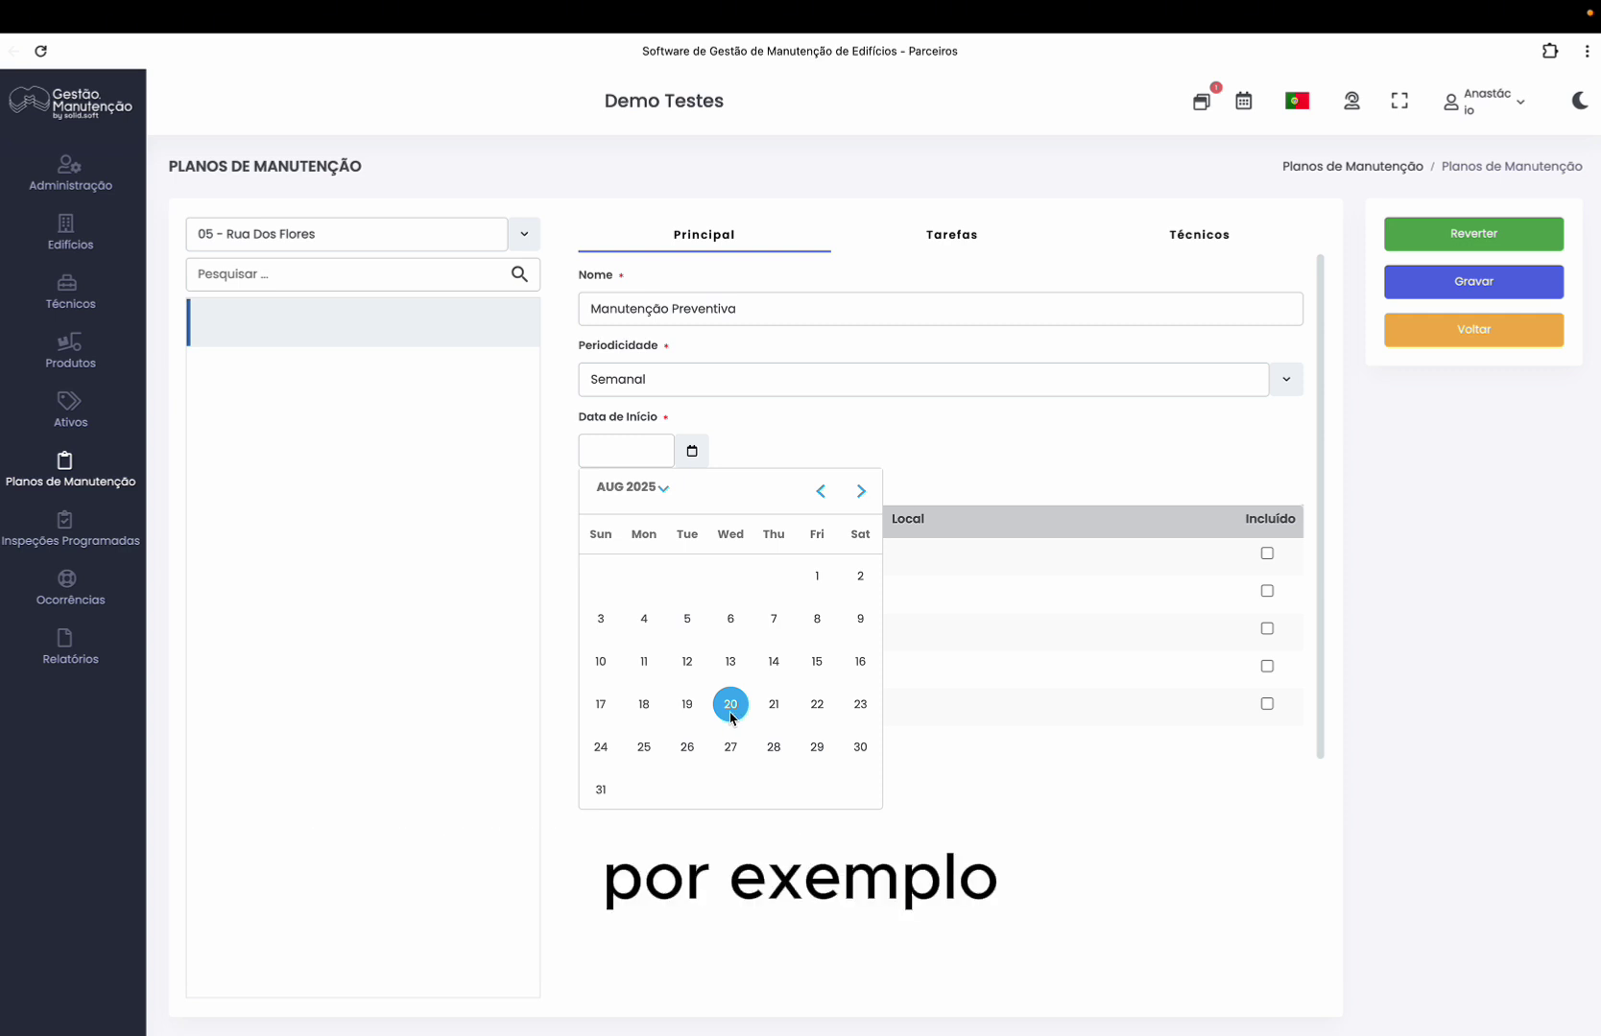
click(818, 578)
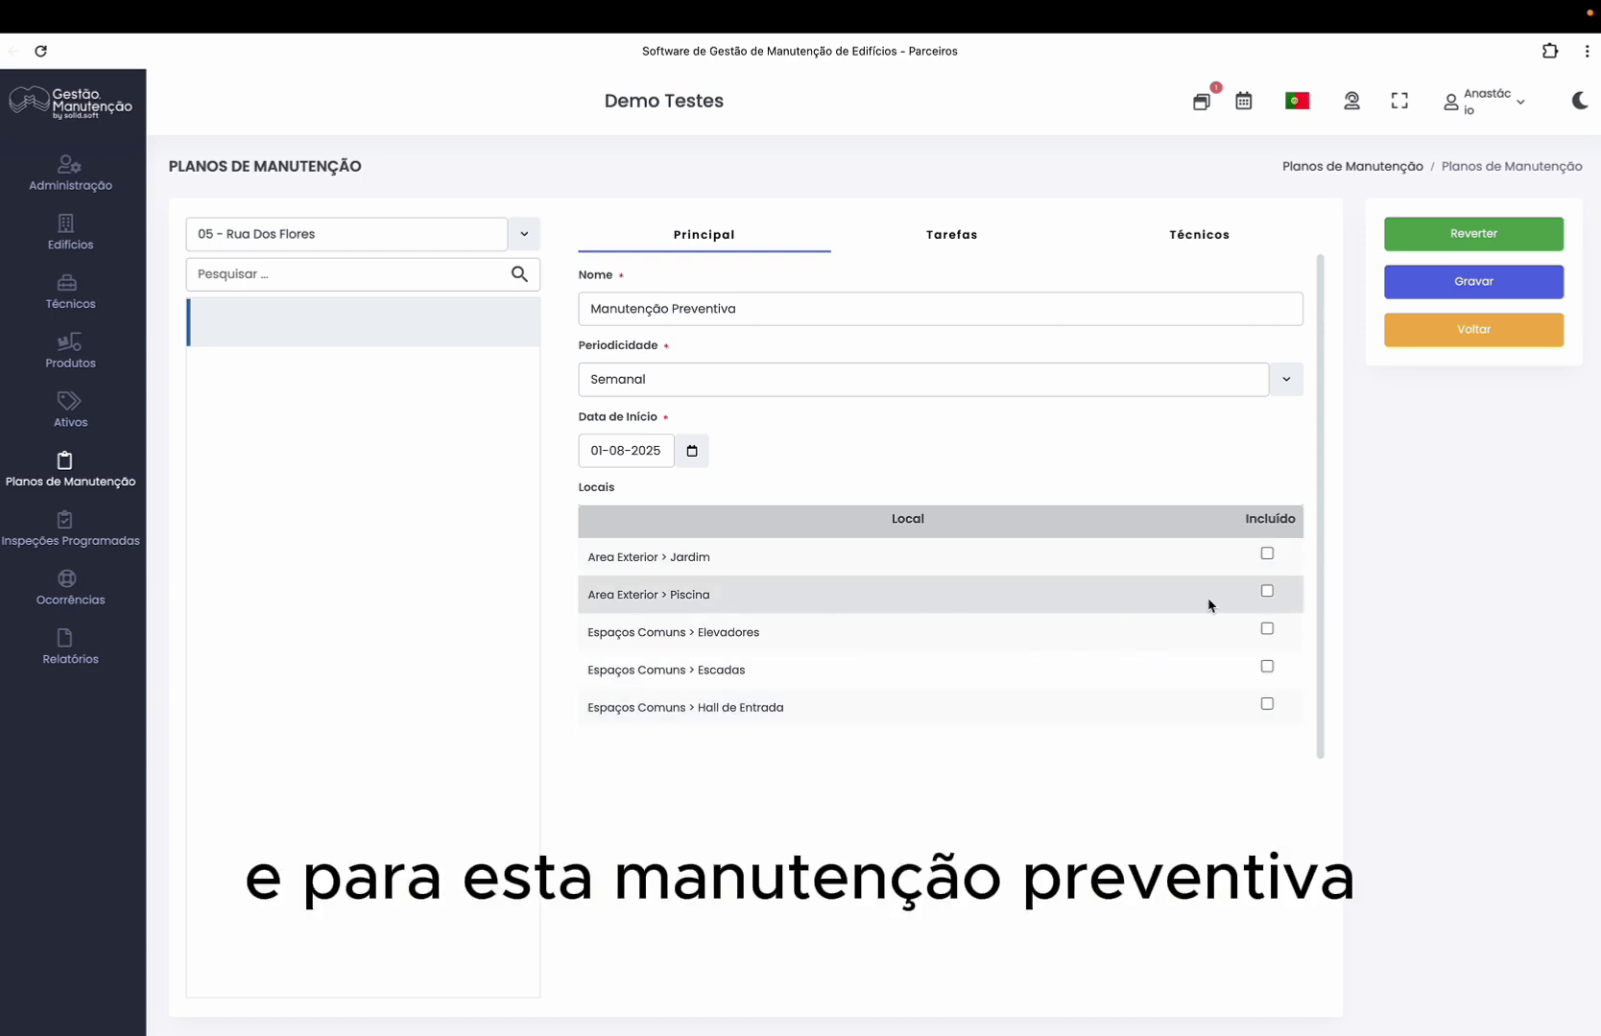
Include the locations Piscina, Escadas and Hall de Entrada in the maintenance plan and save it
click(1267, 591)
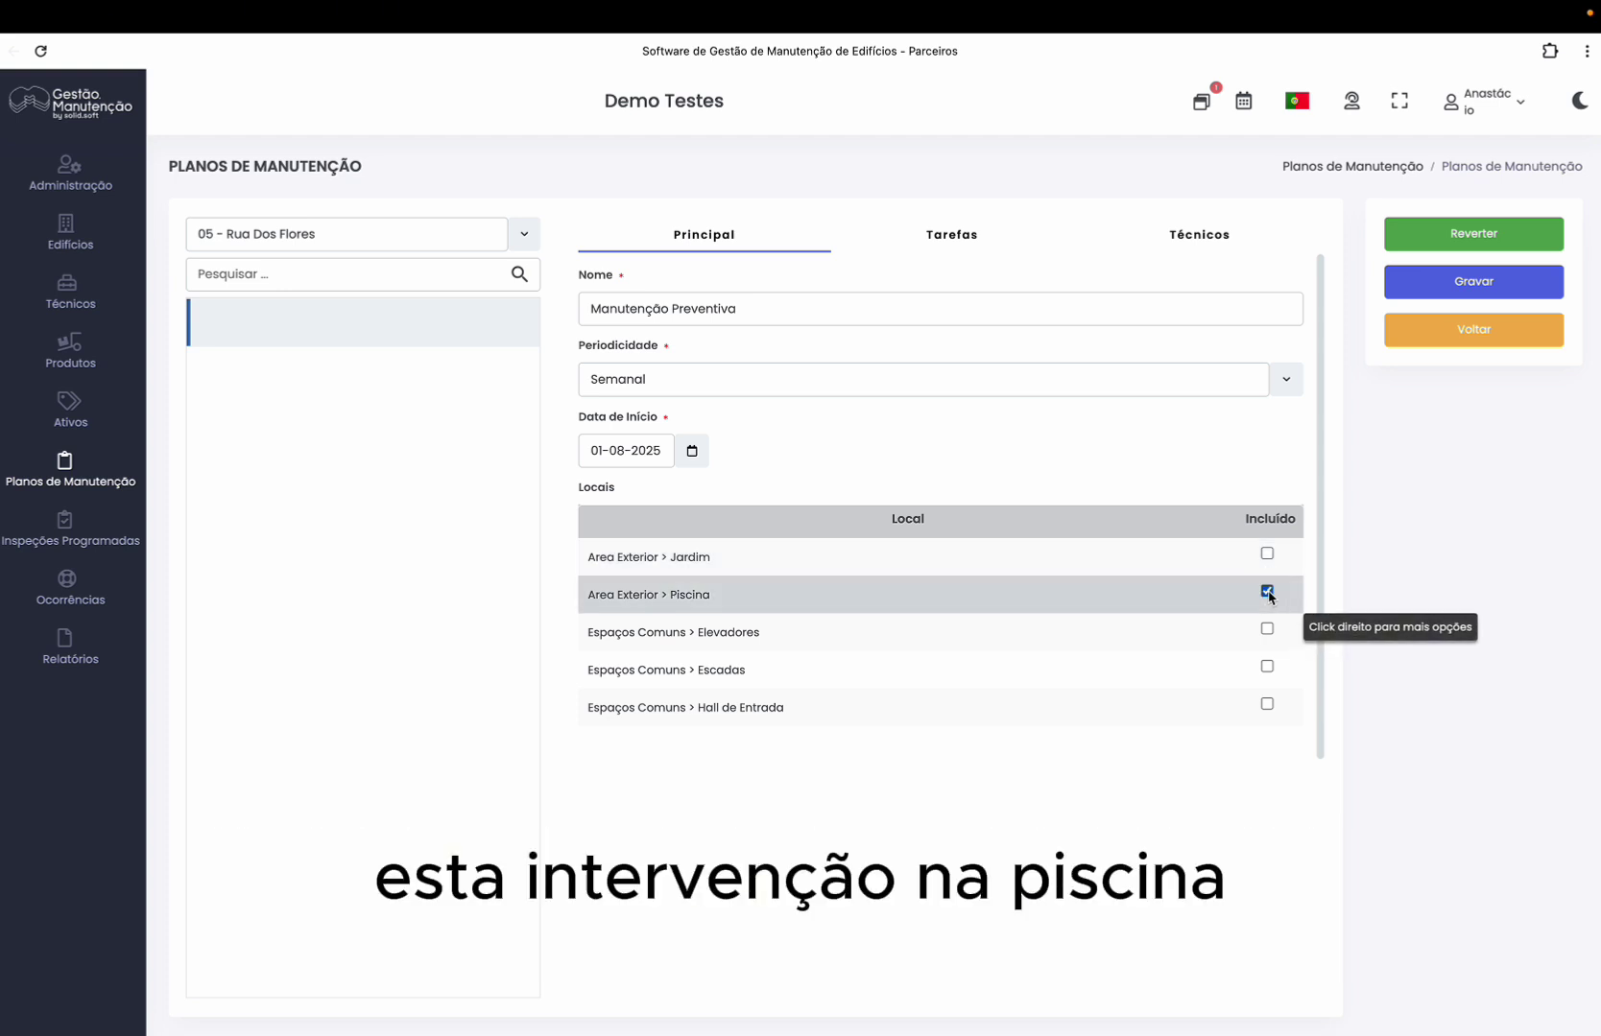
click(1266, 666)
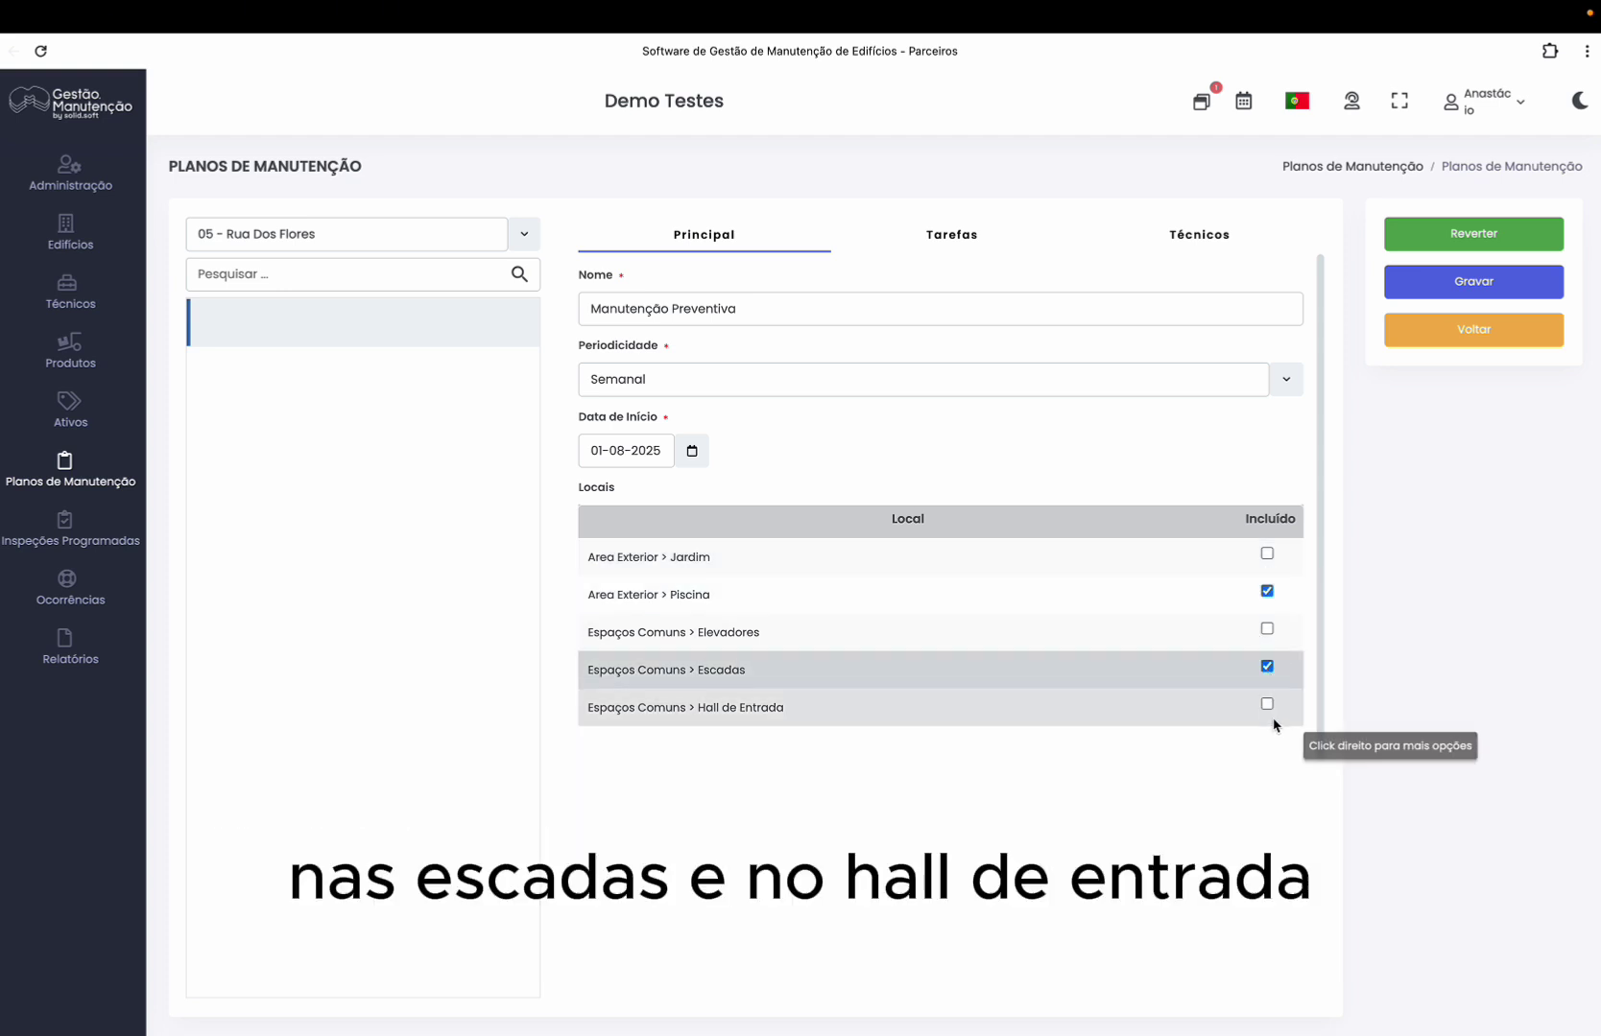
click(1267, 704)
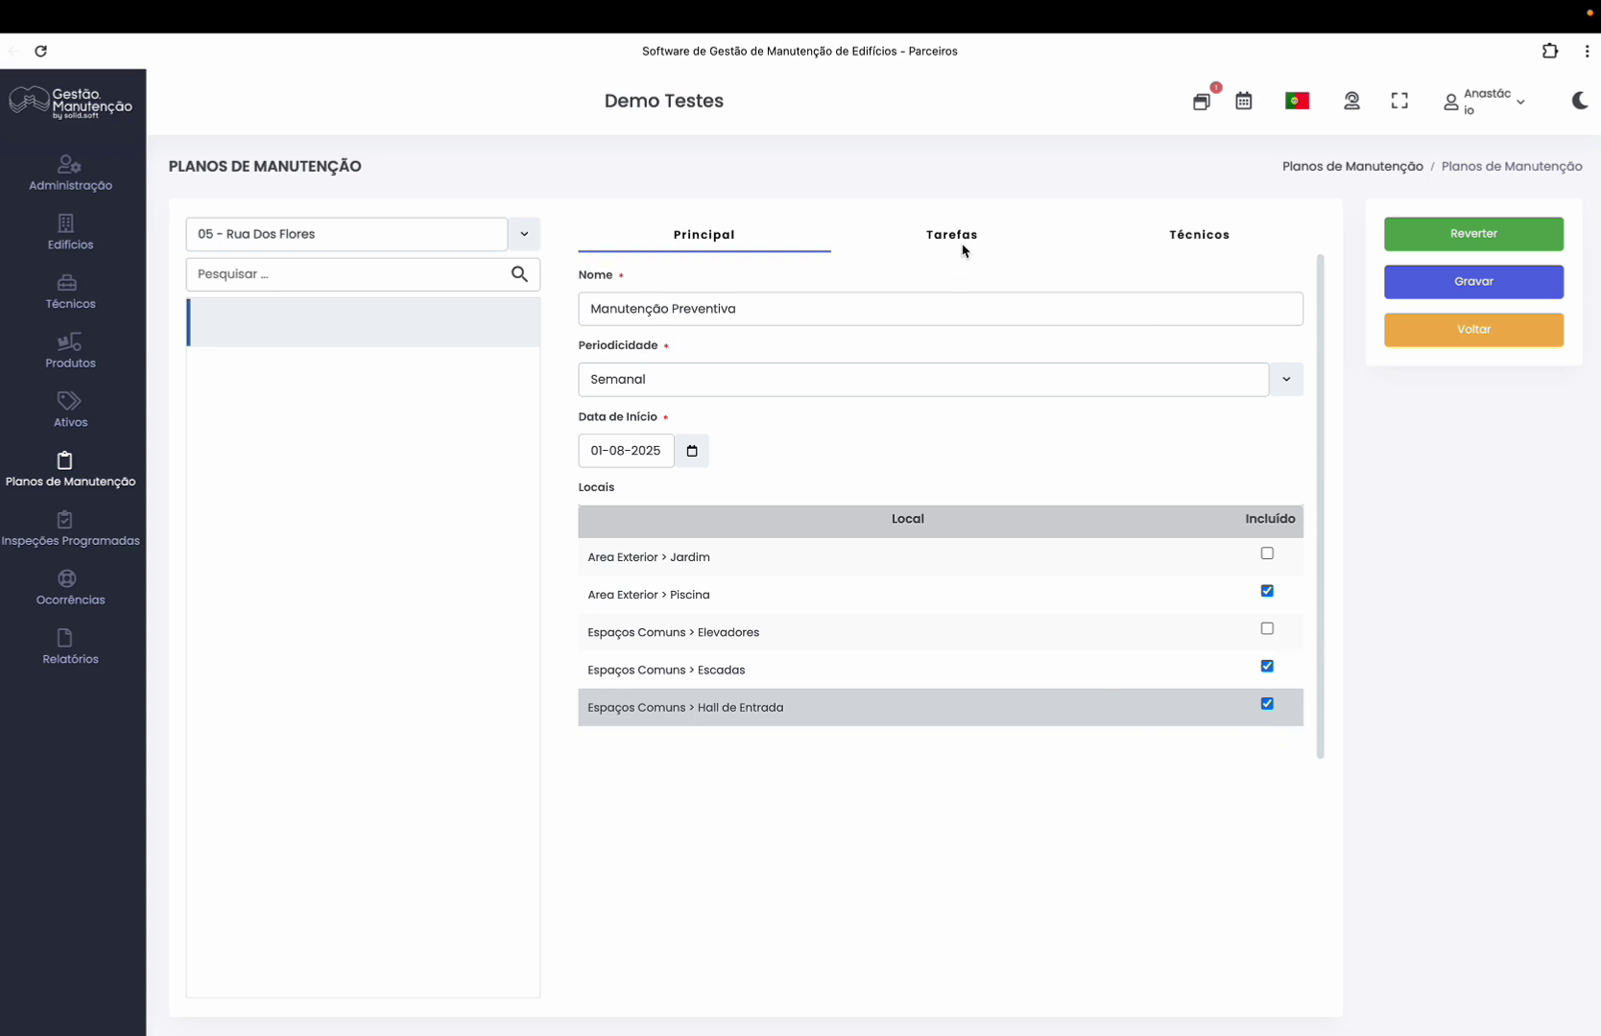
click(1383, 290)
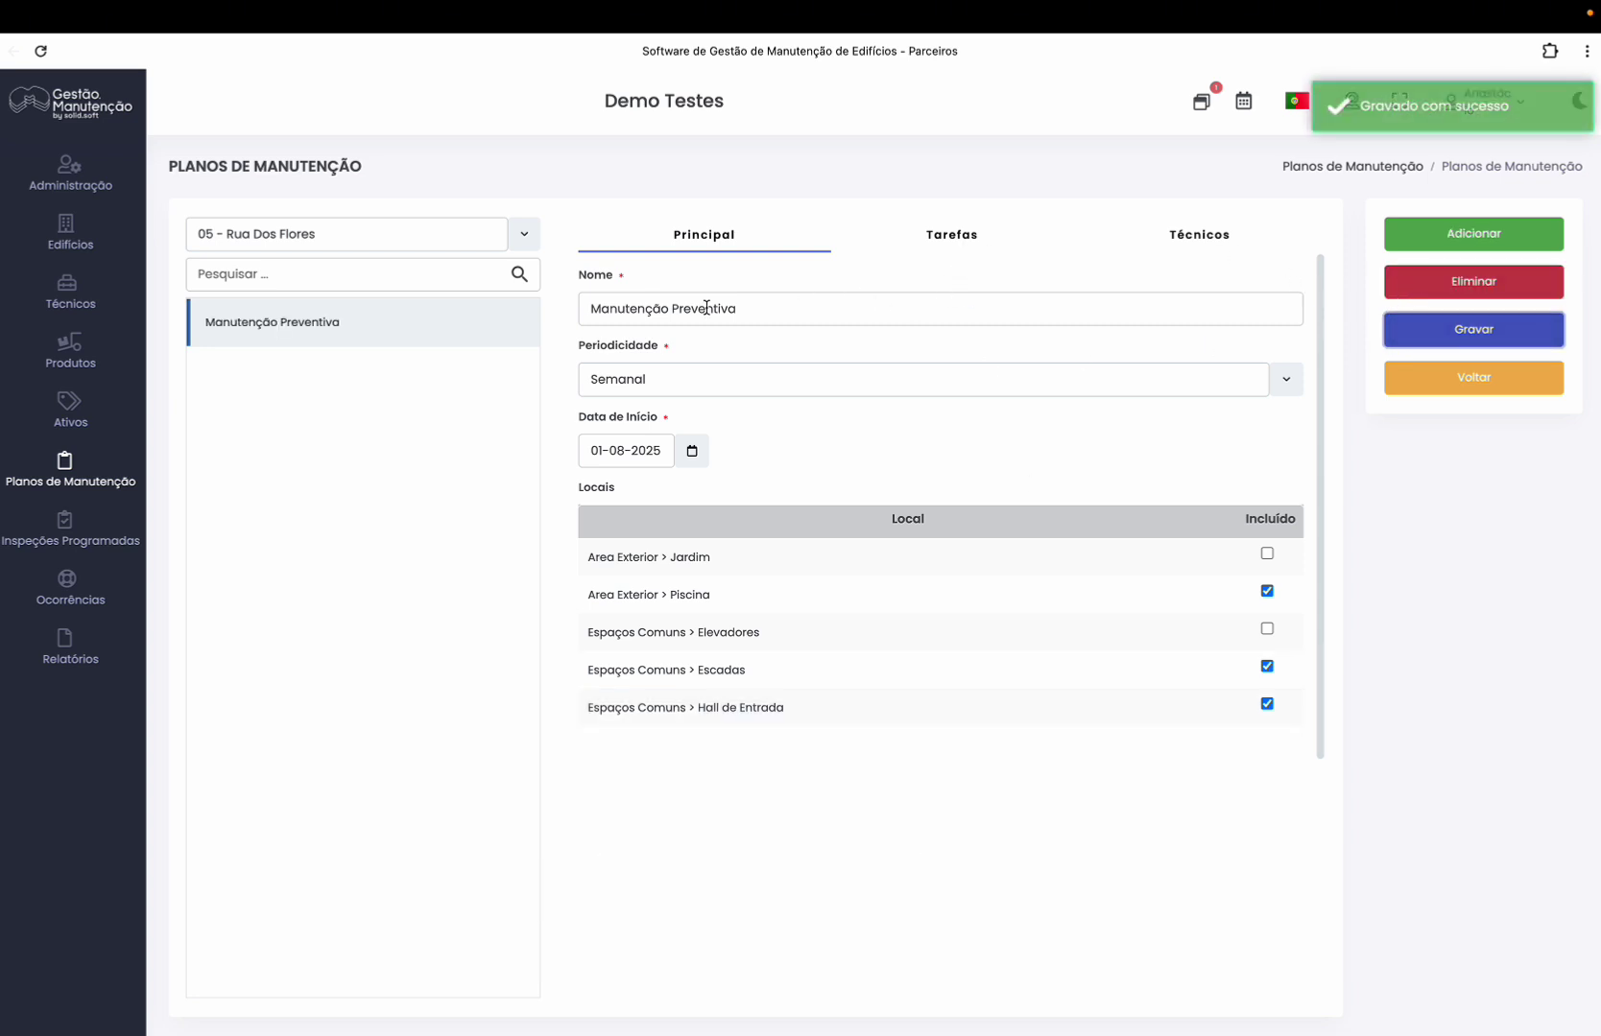
Add the Piscina asset with its associated tasks to the Manutenção Preventiva plan
click(956, 240)
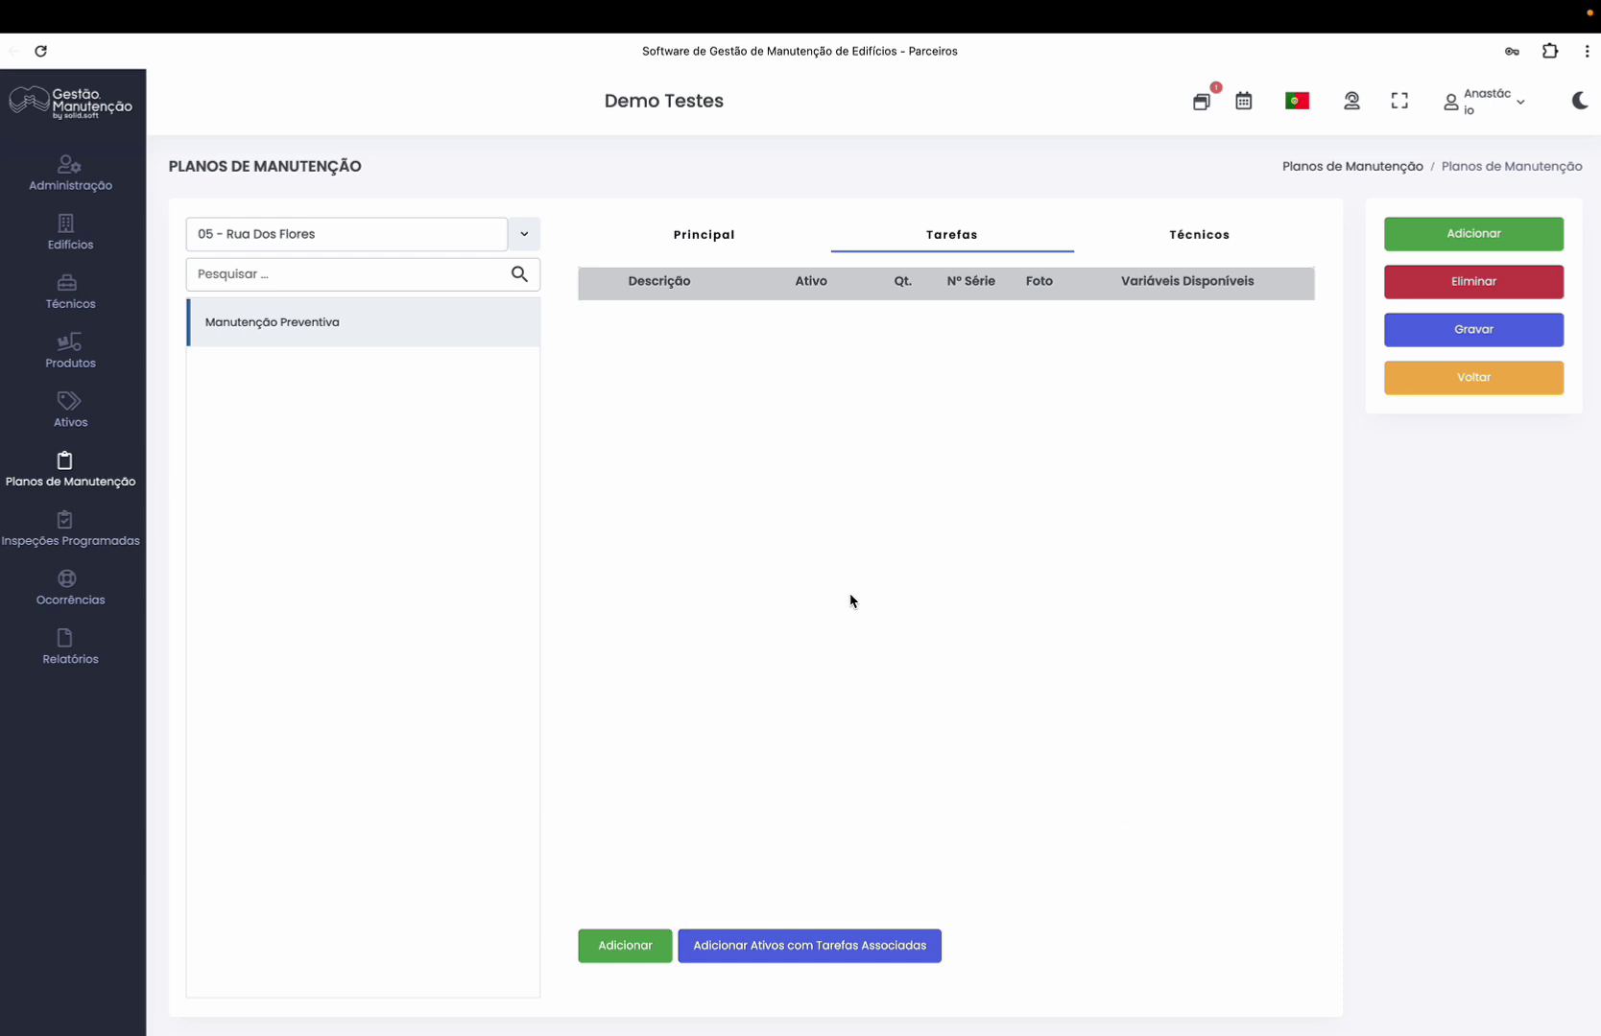
click(845, 948)
click(695, 558)
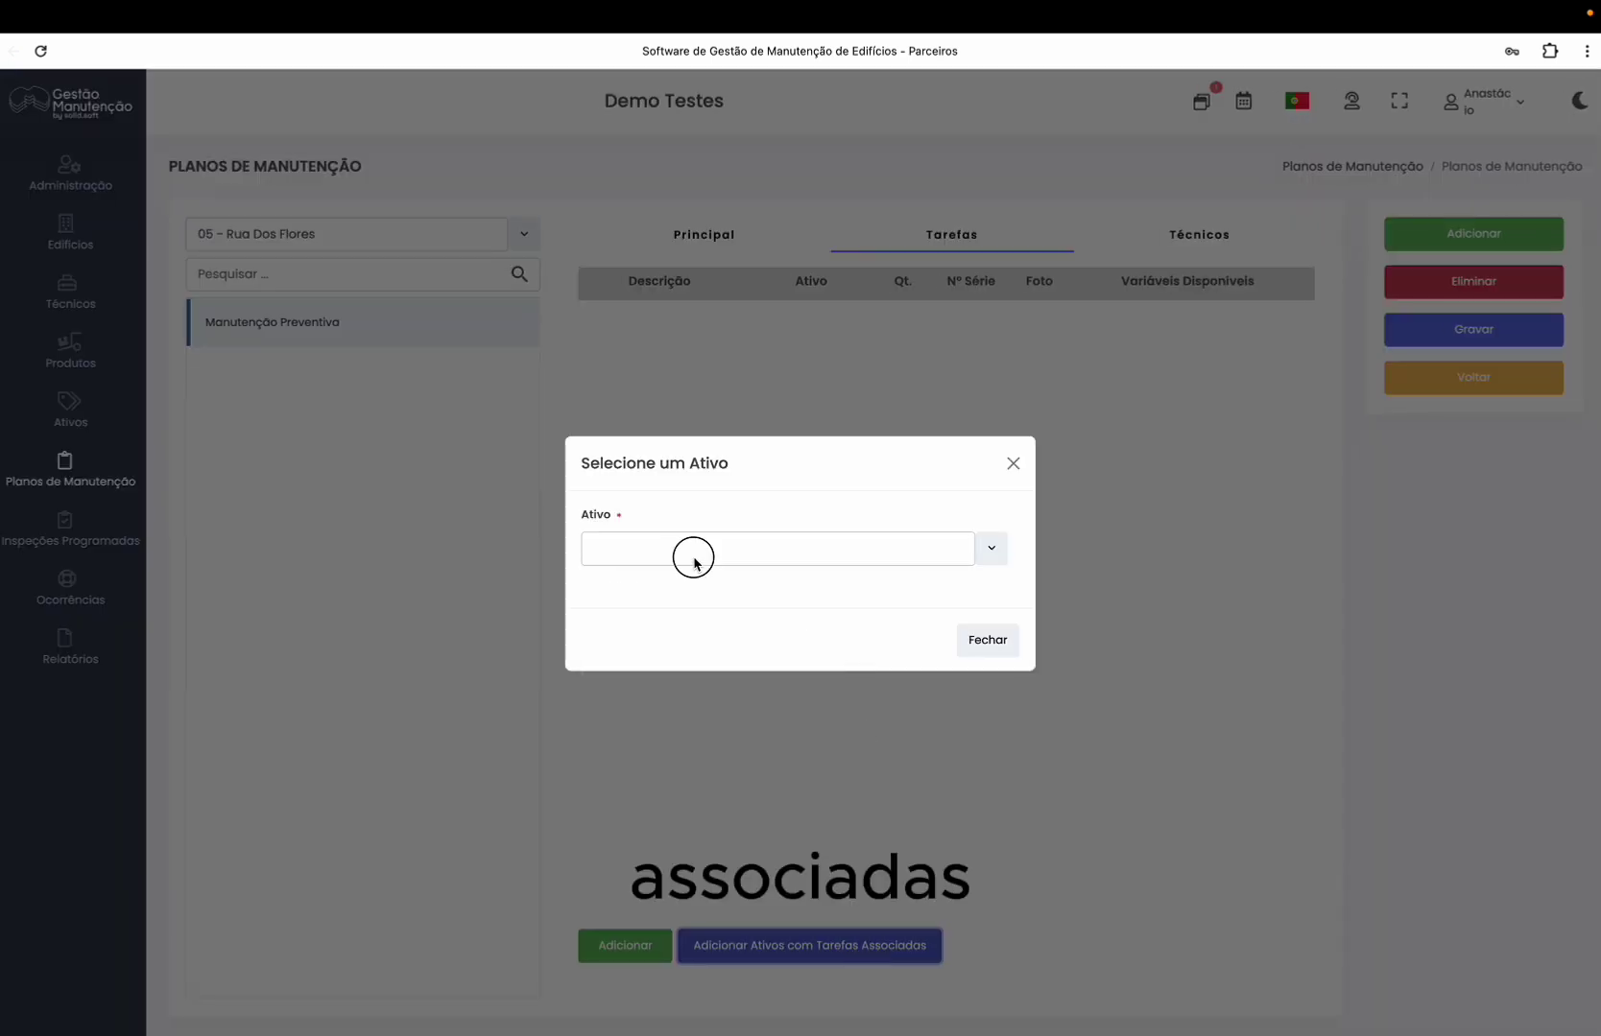
scroll(710, 624, down, 1)
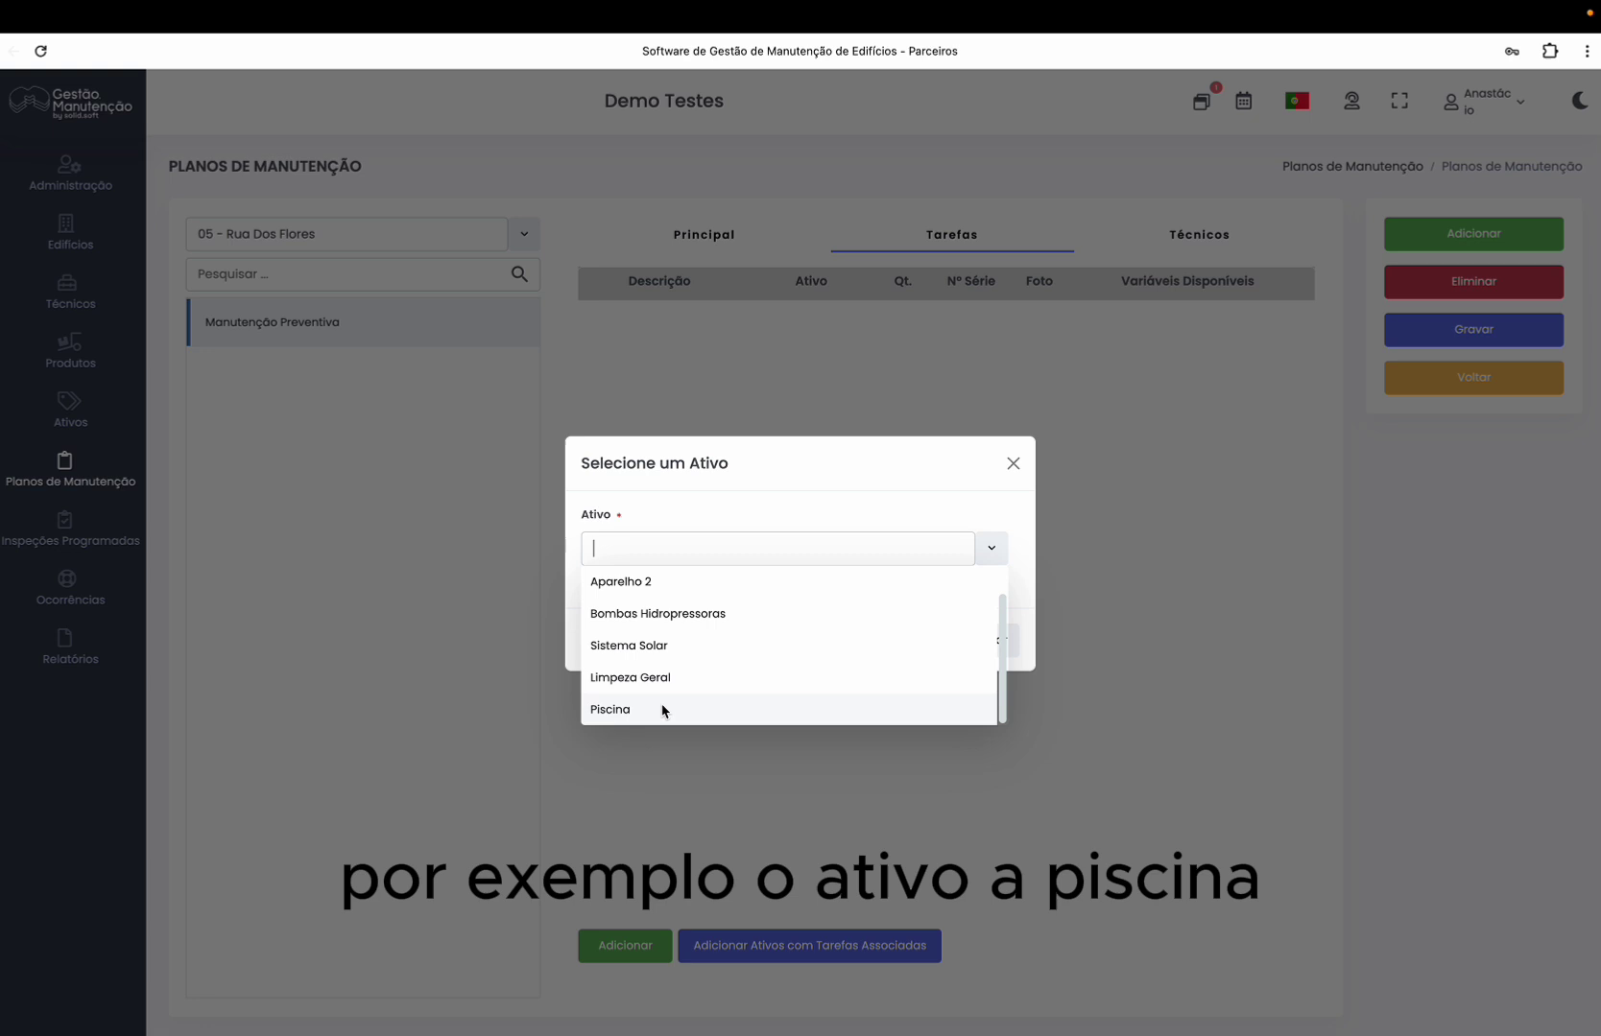
click(625, 710)
click(644, 641)
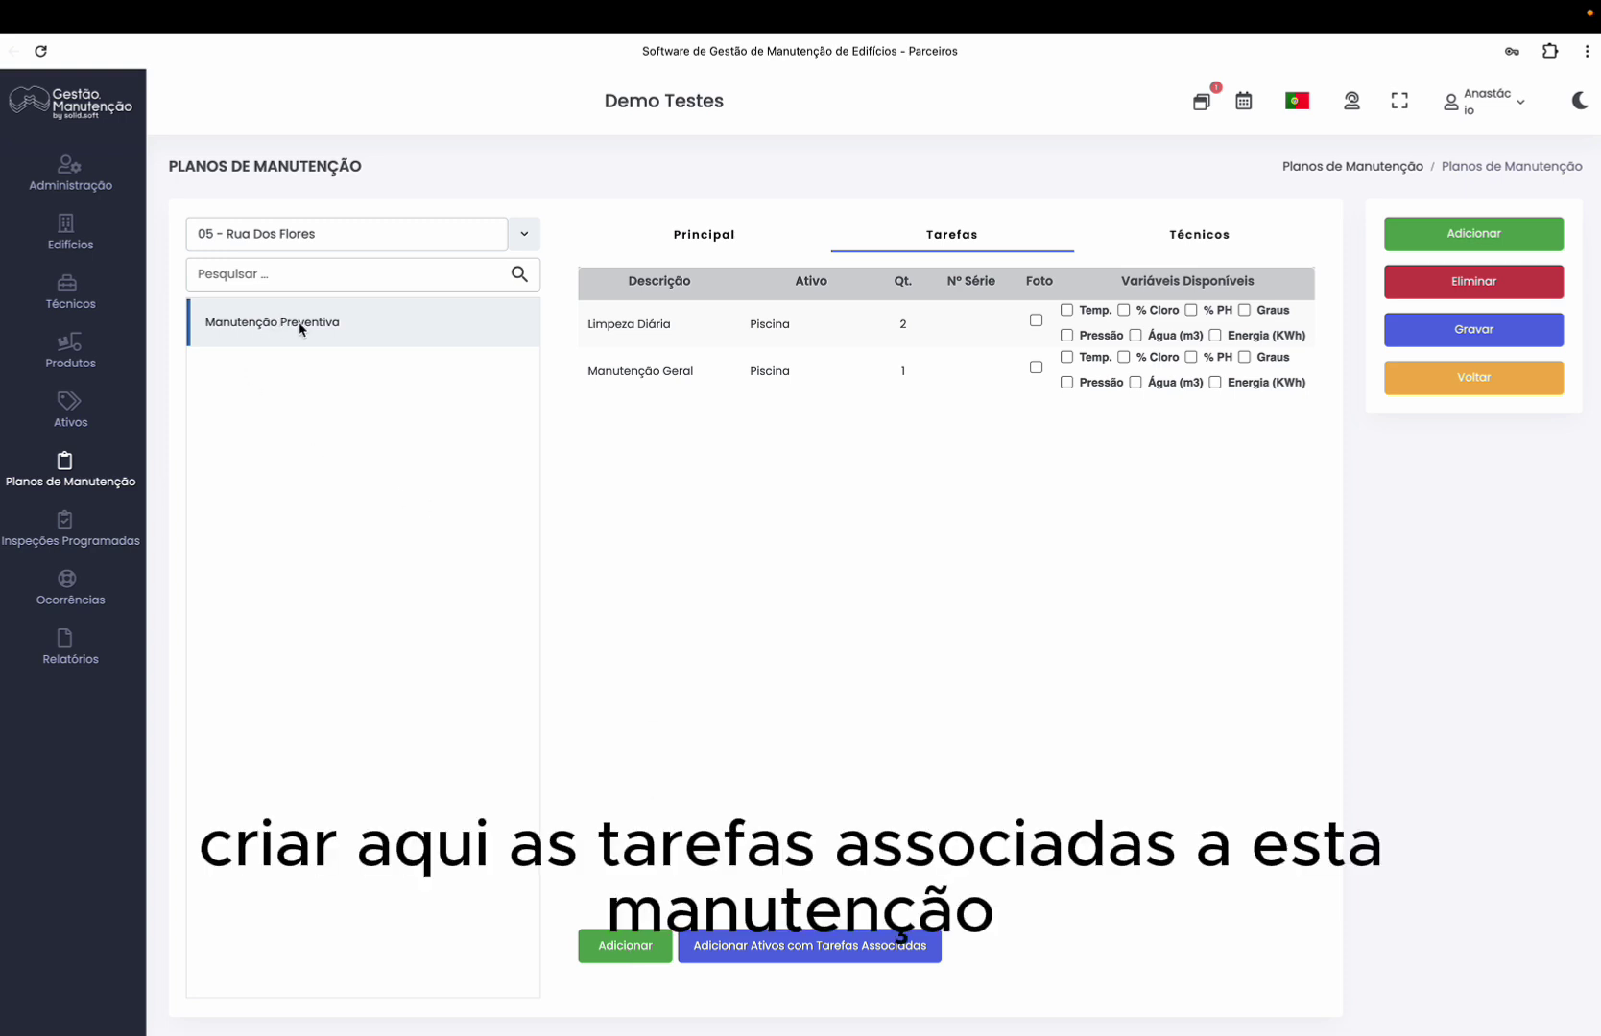
Give Técnico C access to the Manutenção Preventiva plan and save the changes
click(1207, 238)
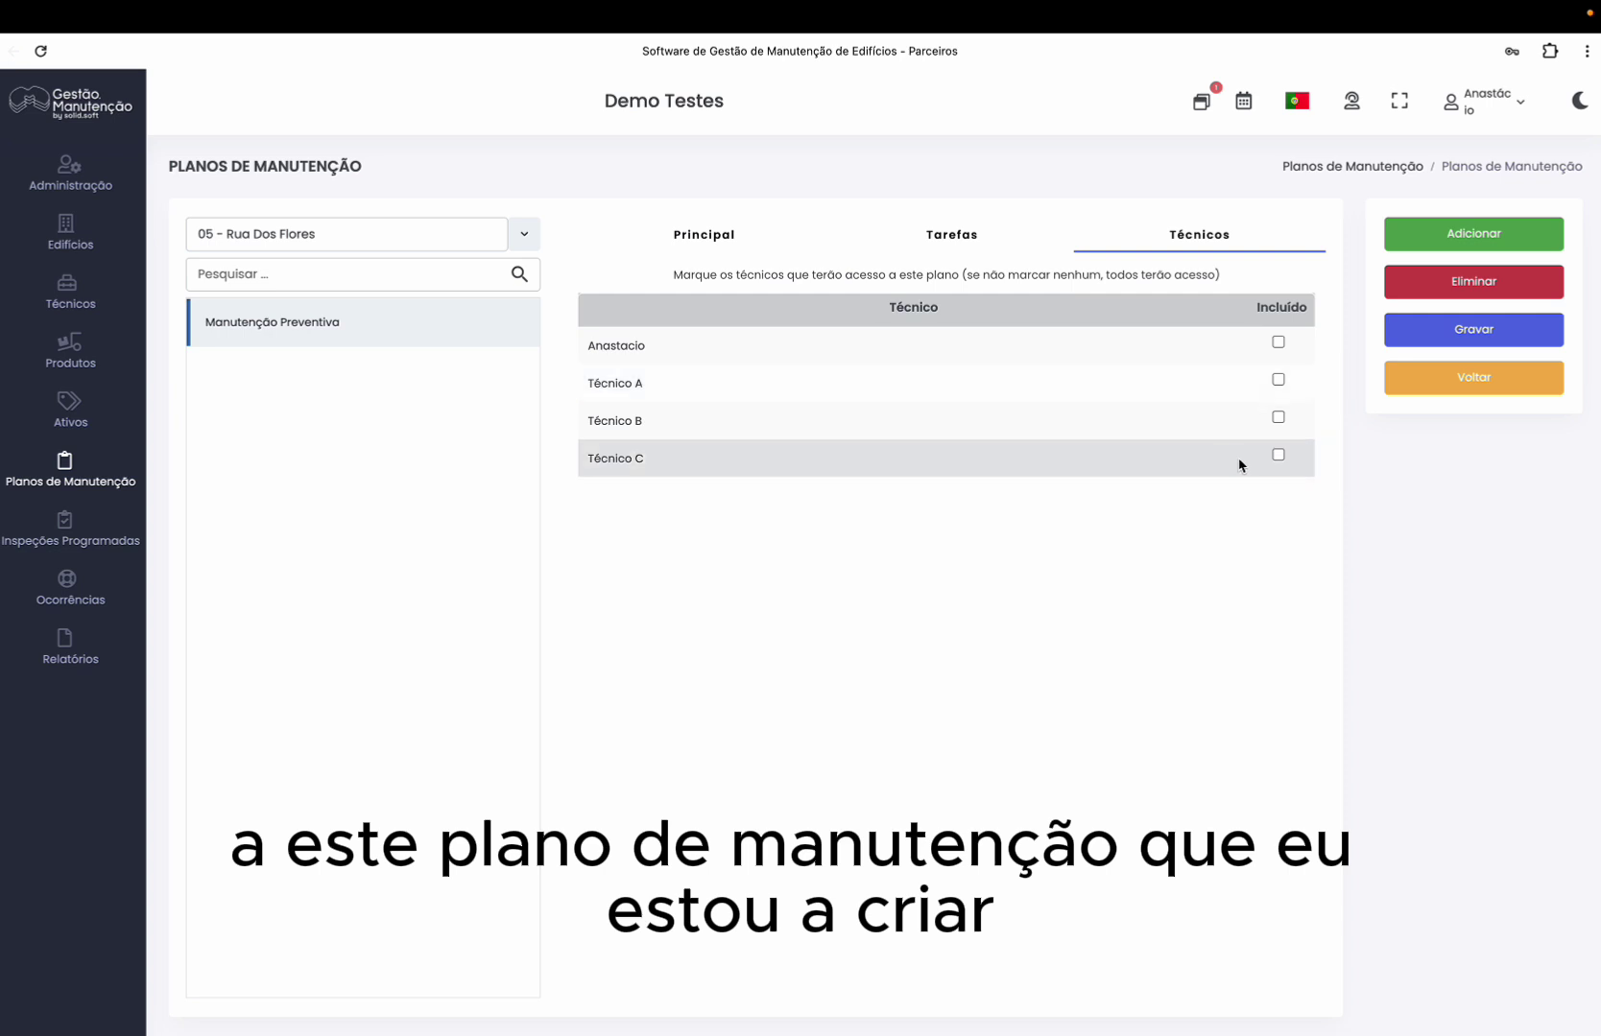
click(1279, 455)
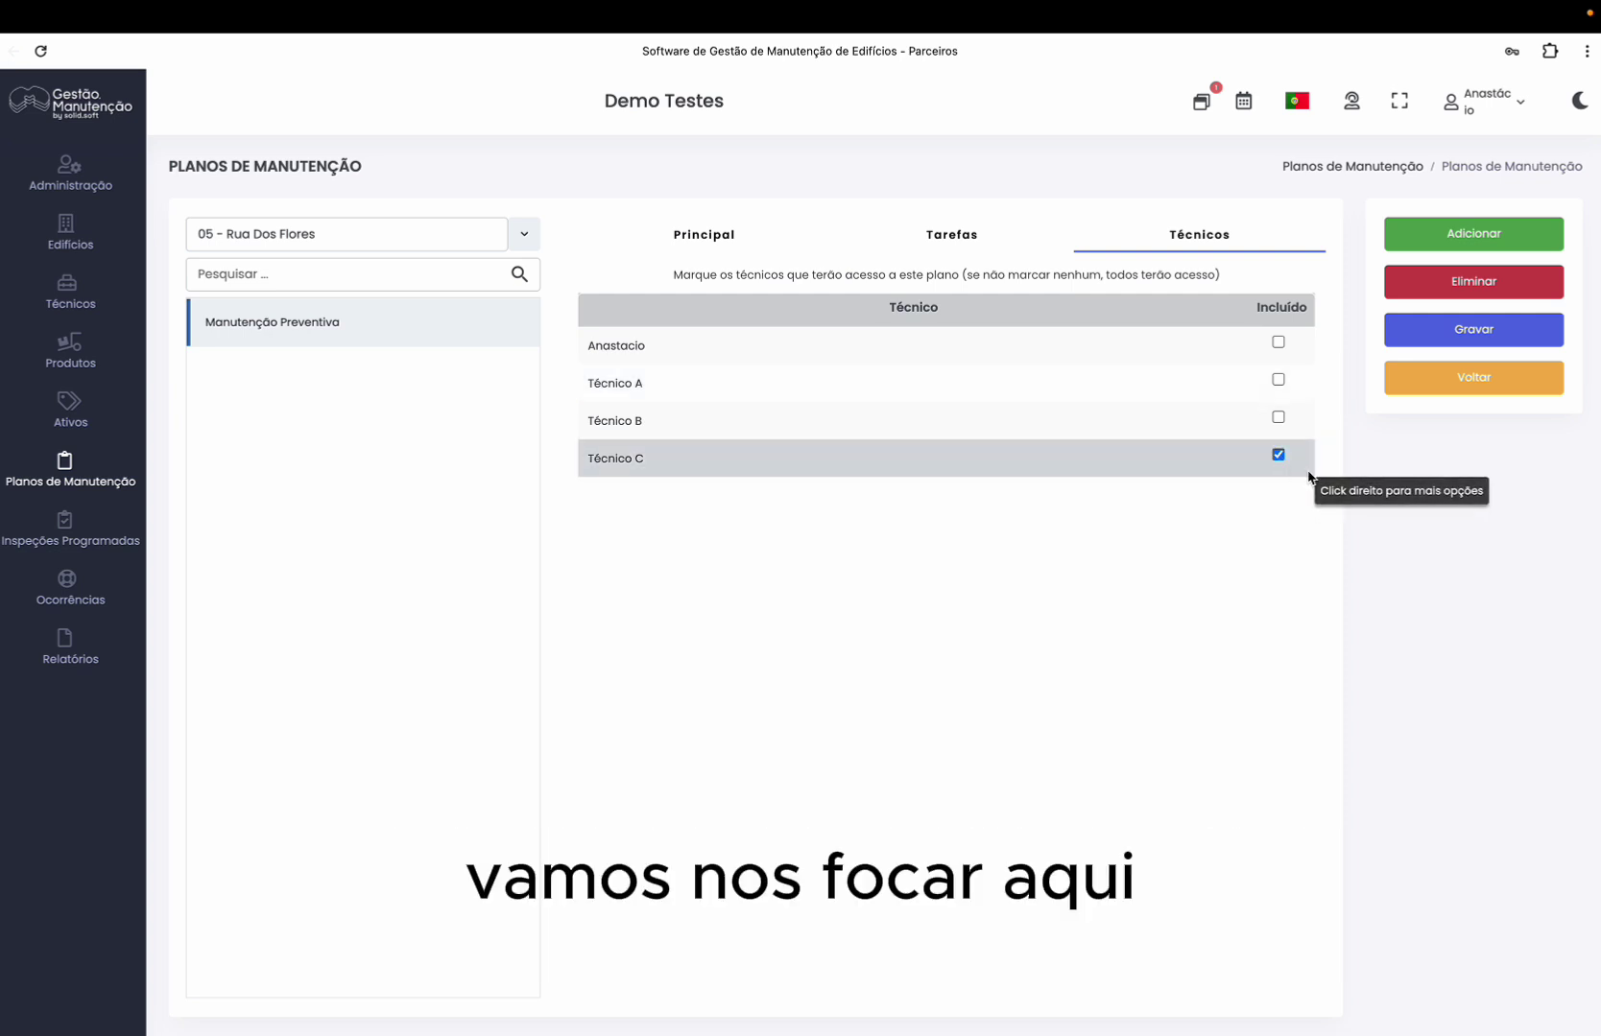
click(1456, 340)
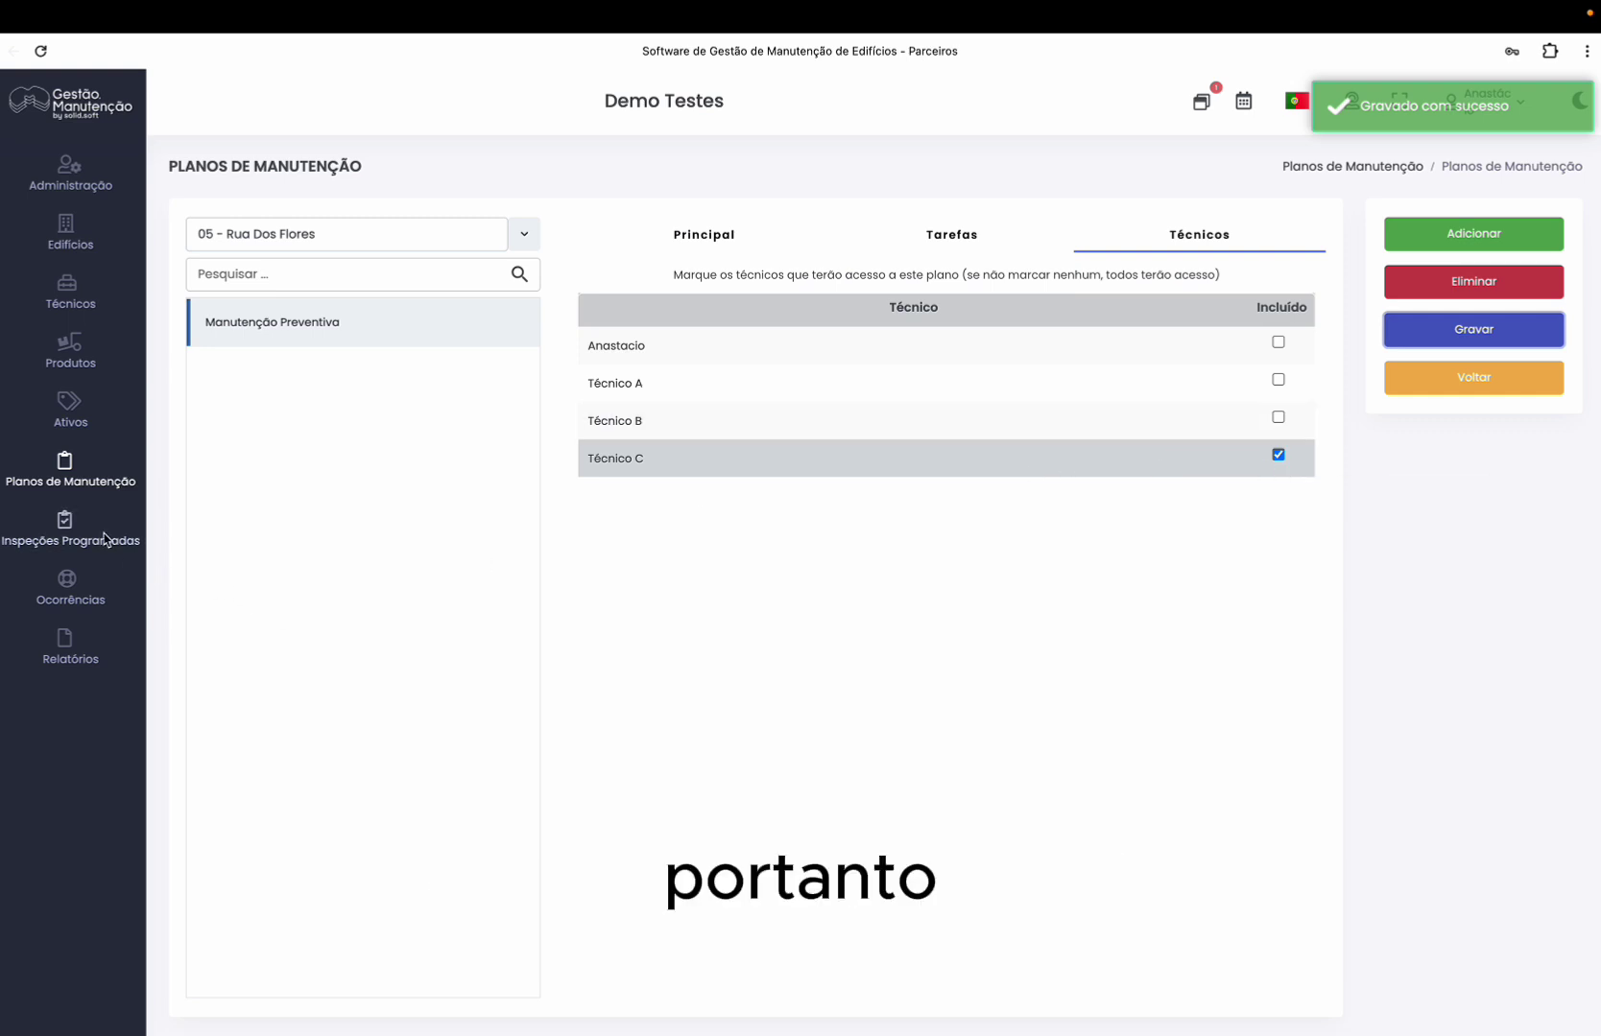
Review the scheduled inspections of building 05 - Rua Dos Flores and the technicians available for assignment
click(65, 528)
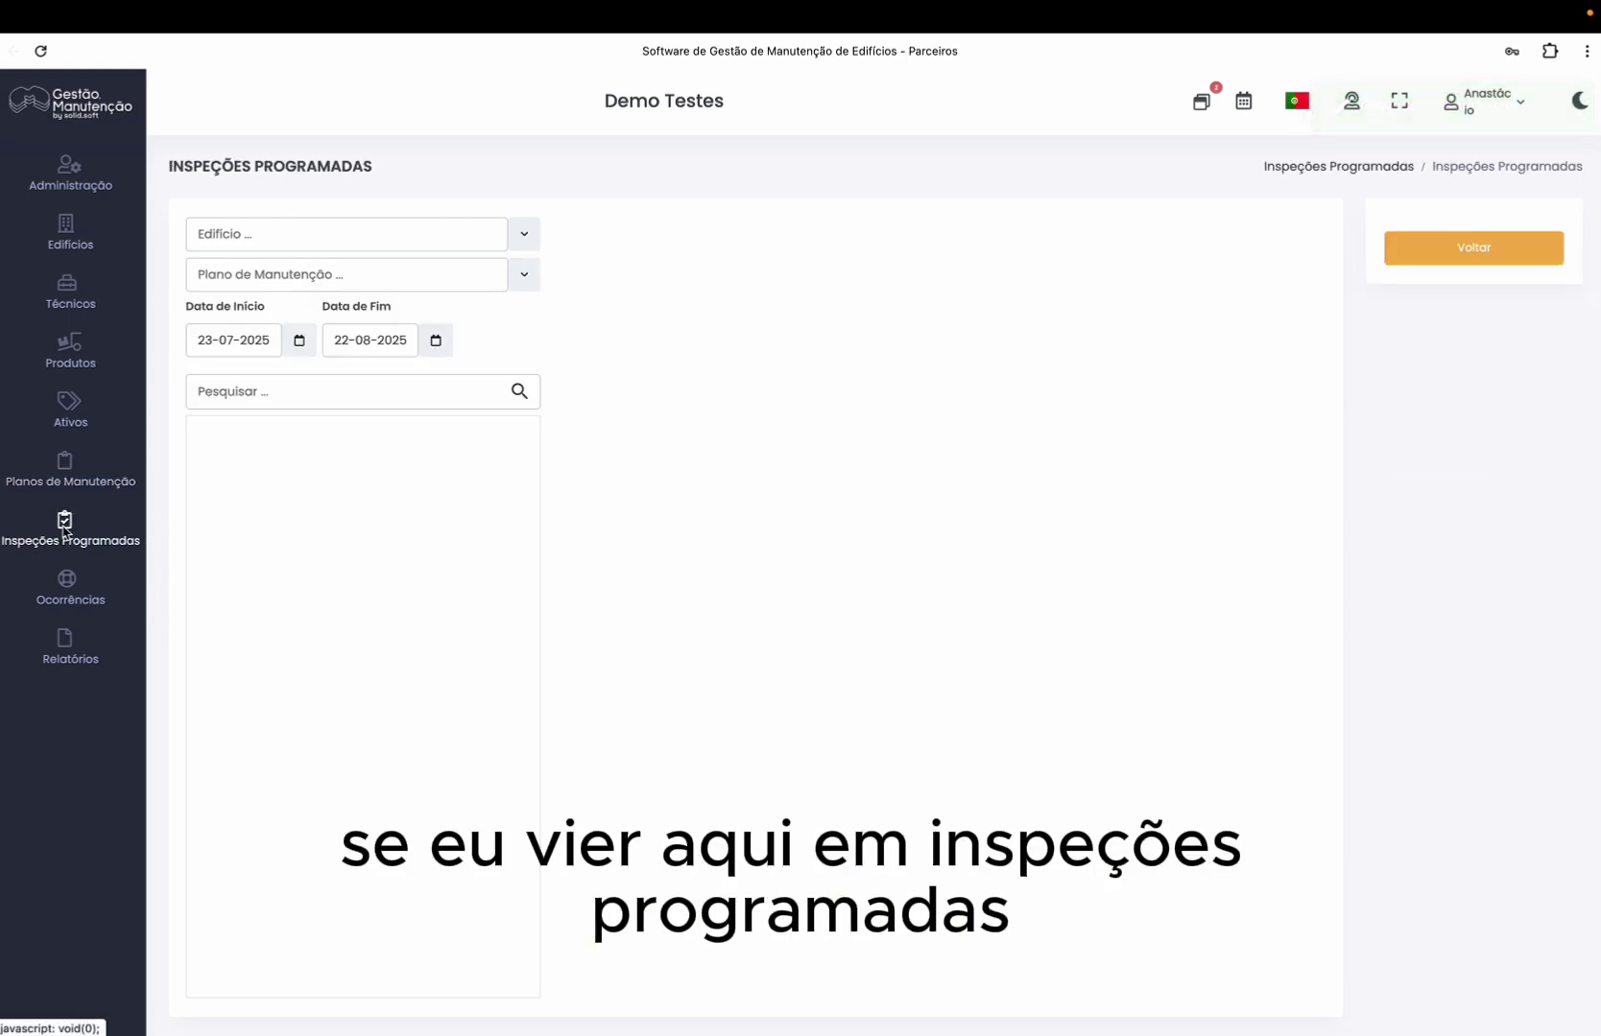
click(293, 234)
click(285, 395)
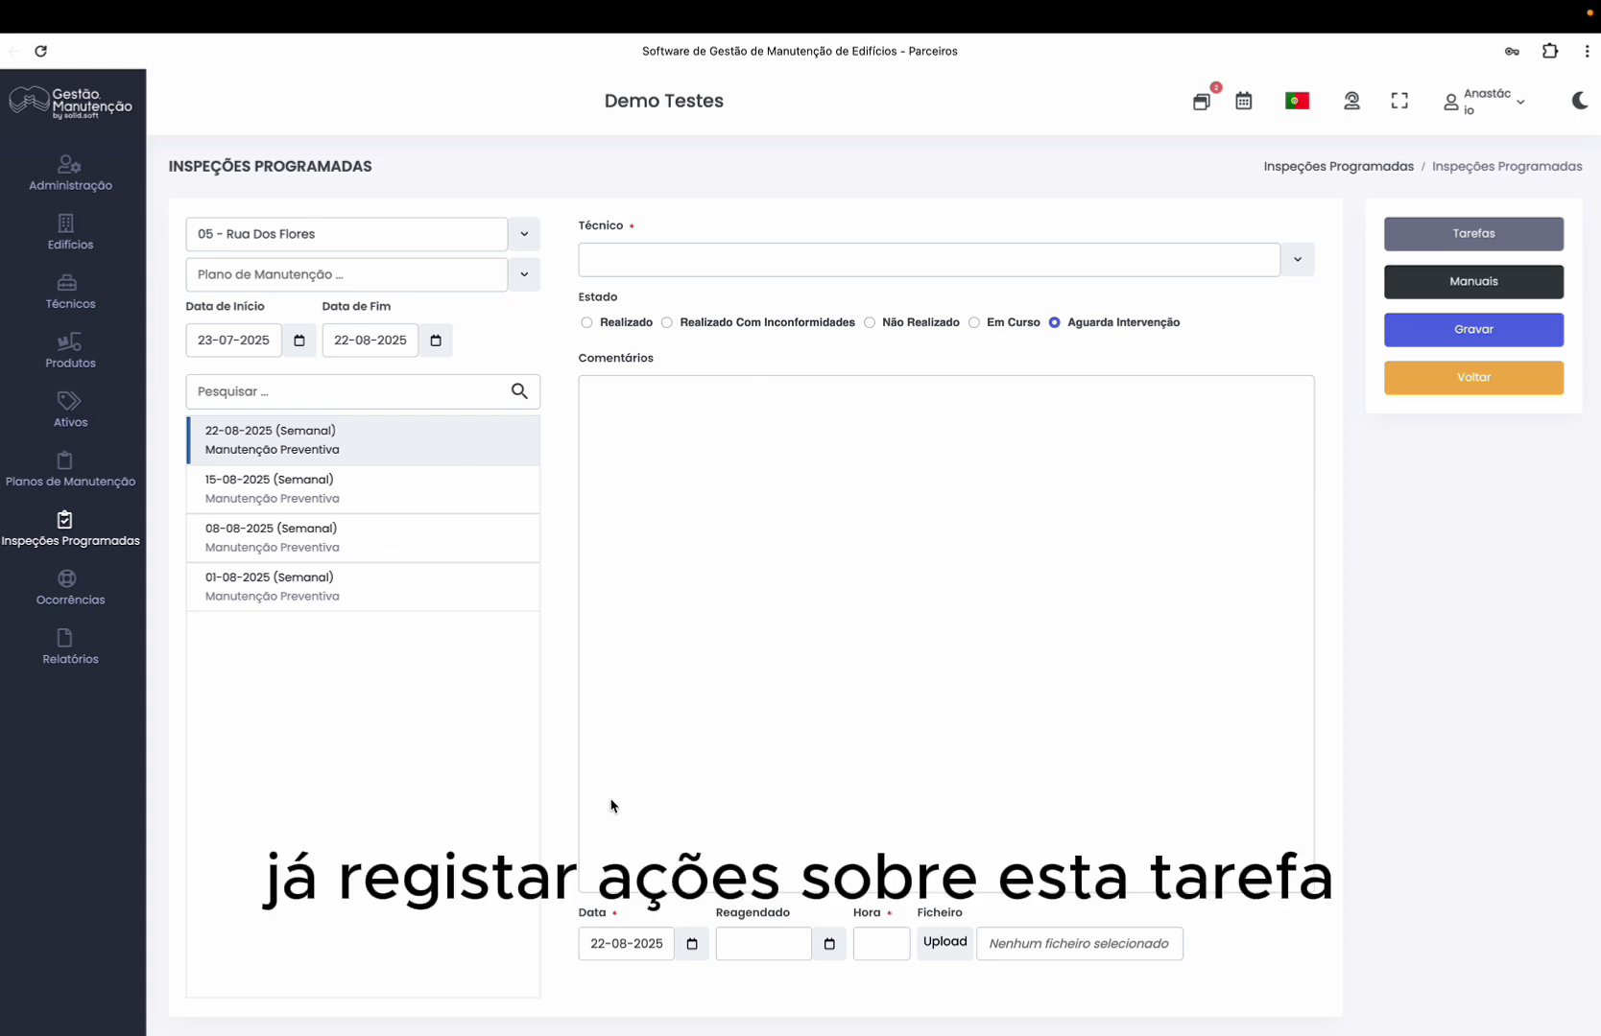
click(709, 265)
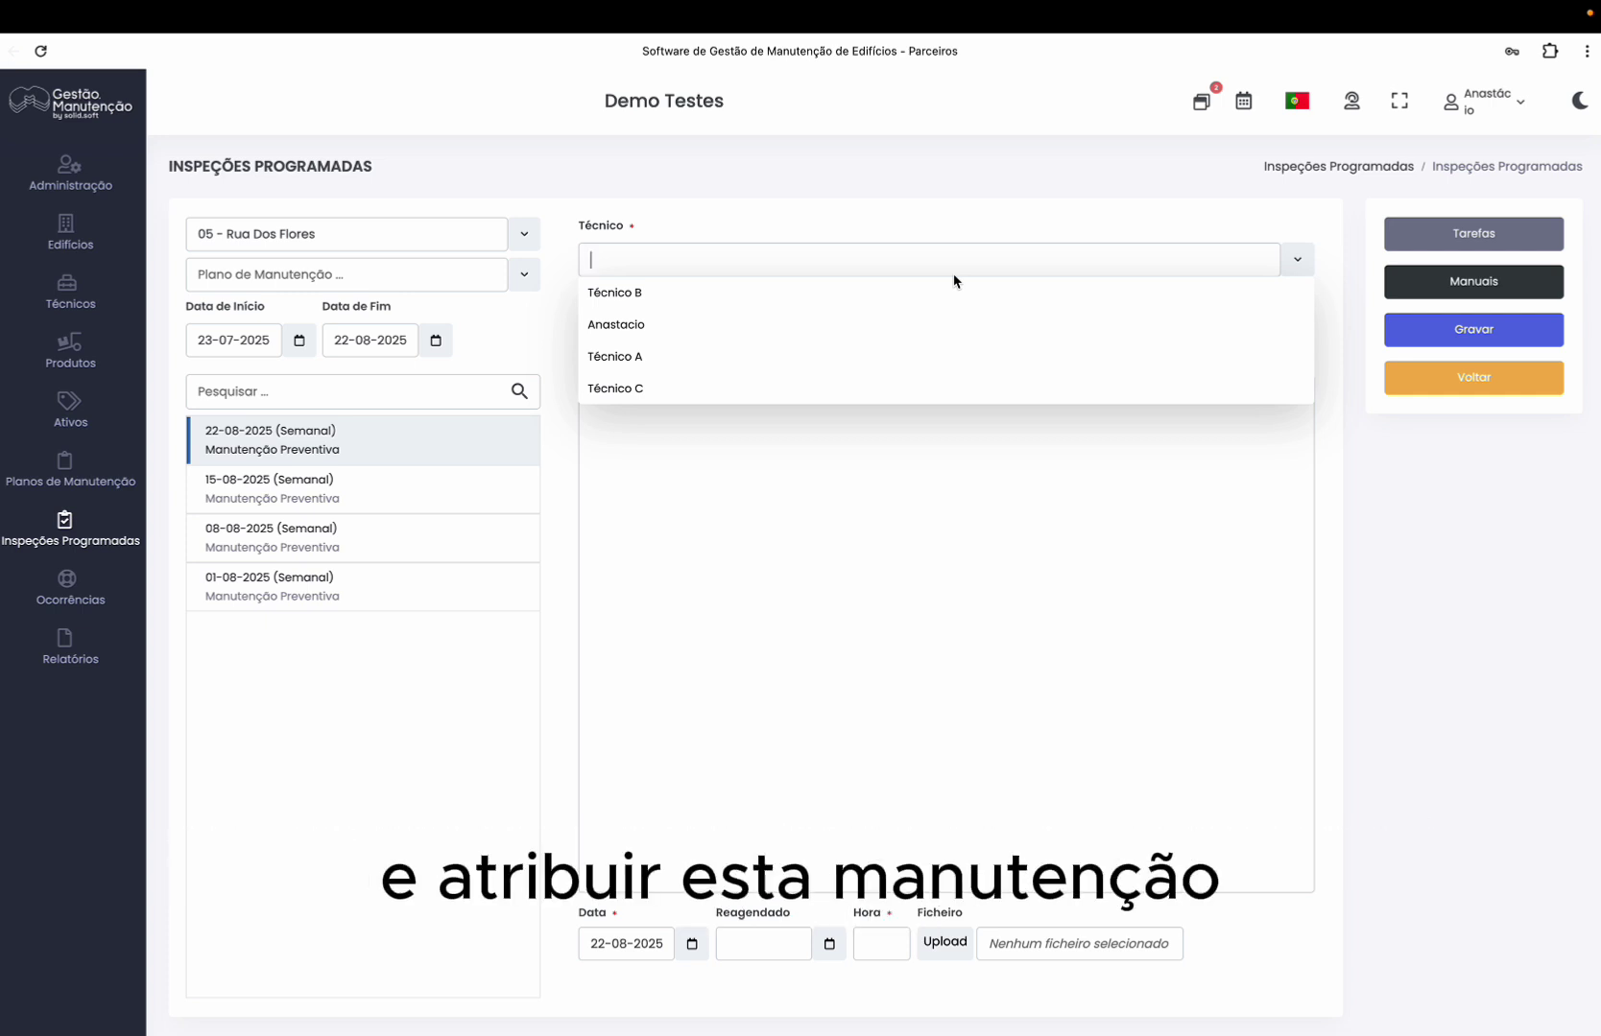
click(969, 454)
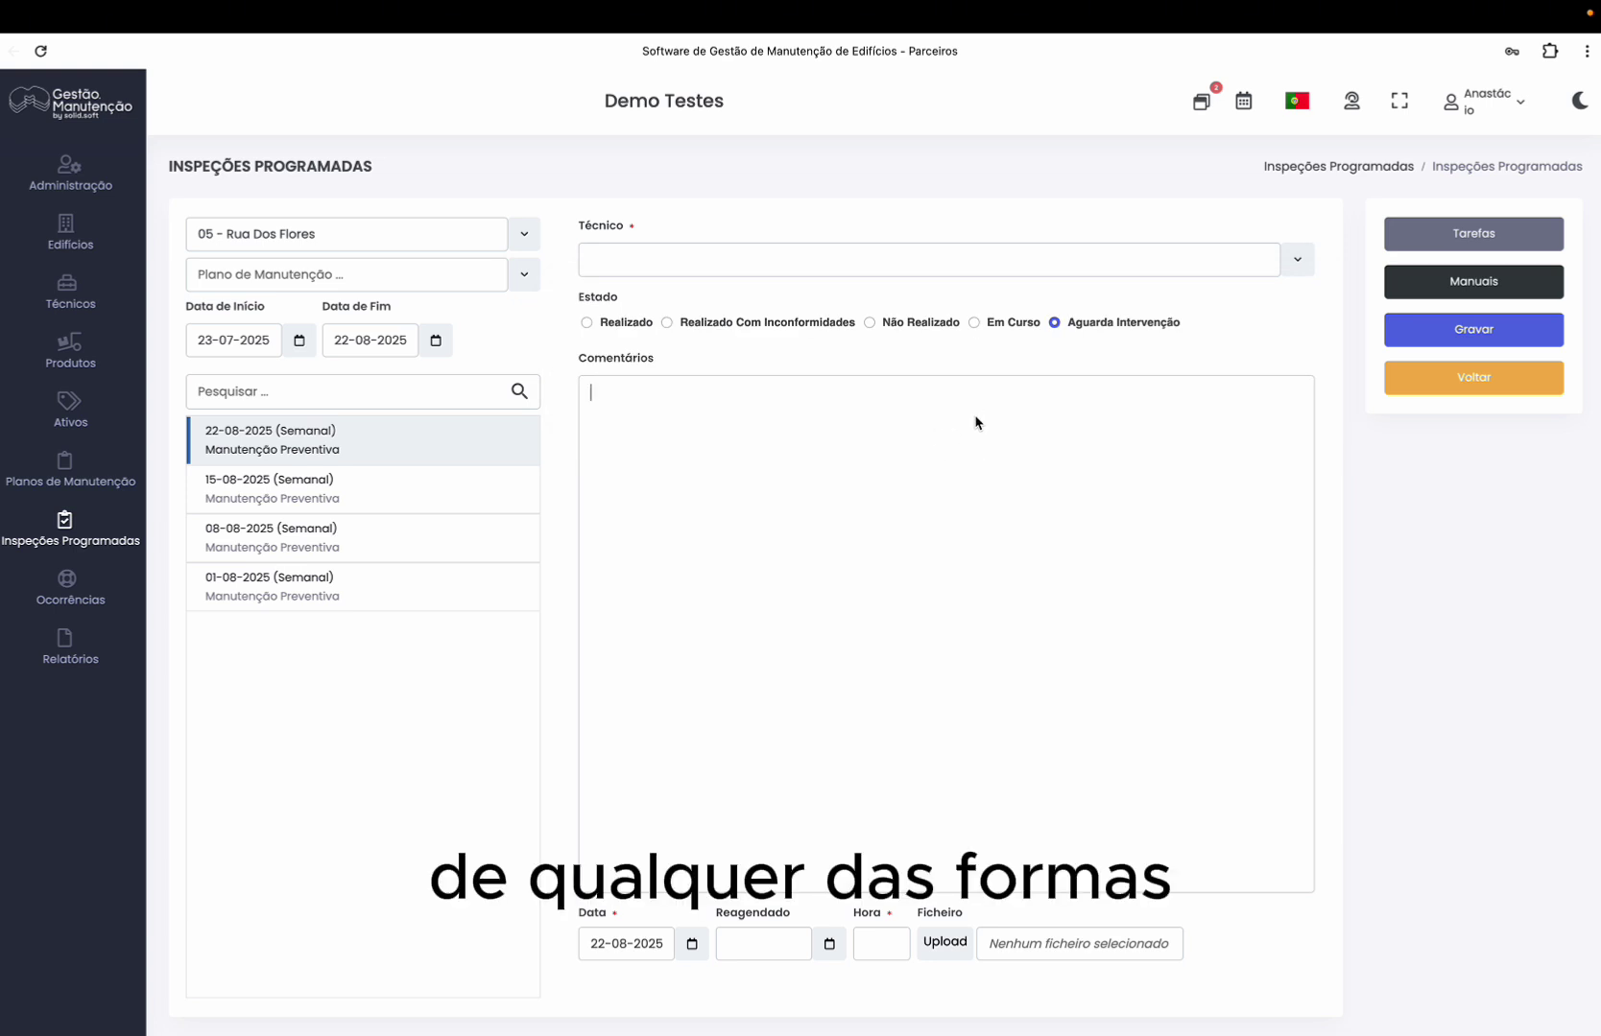
Switch to the separate browser window, sign in as Técnico C and list the scheduled inspections of the Manutenção Preventiva plan
key(super+Tab)
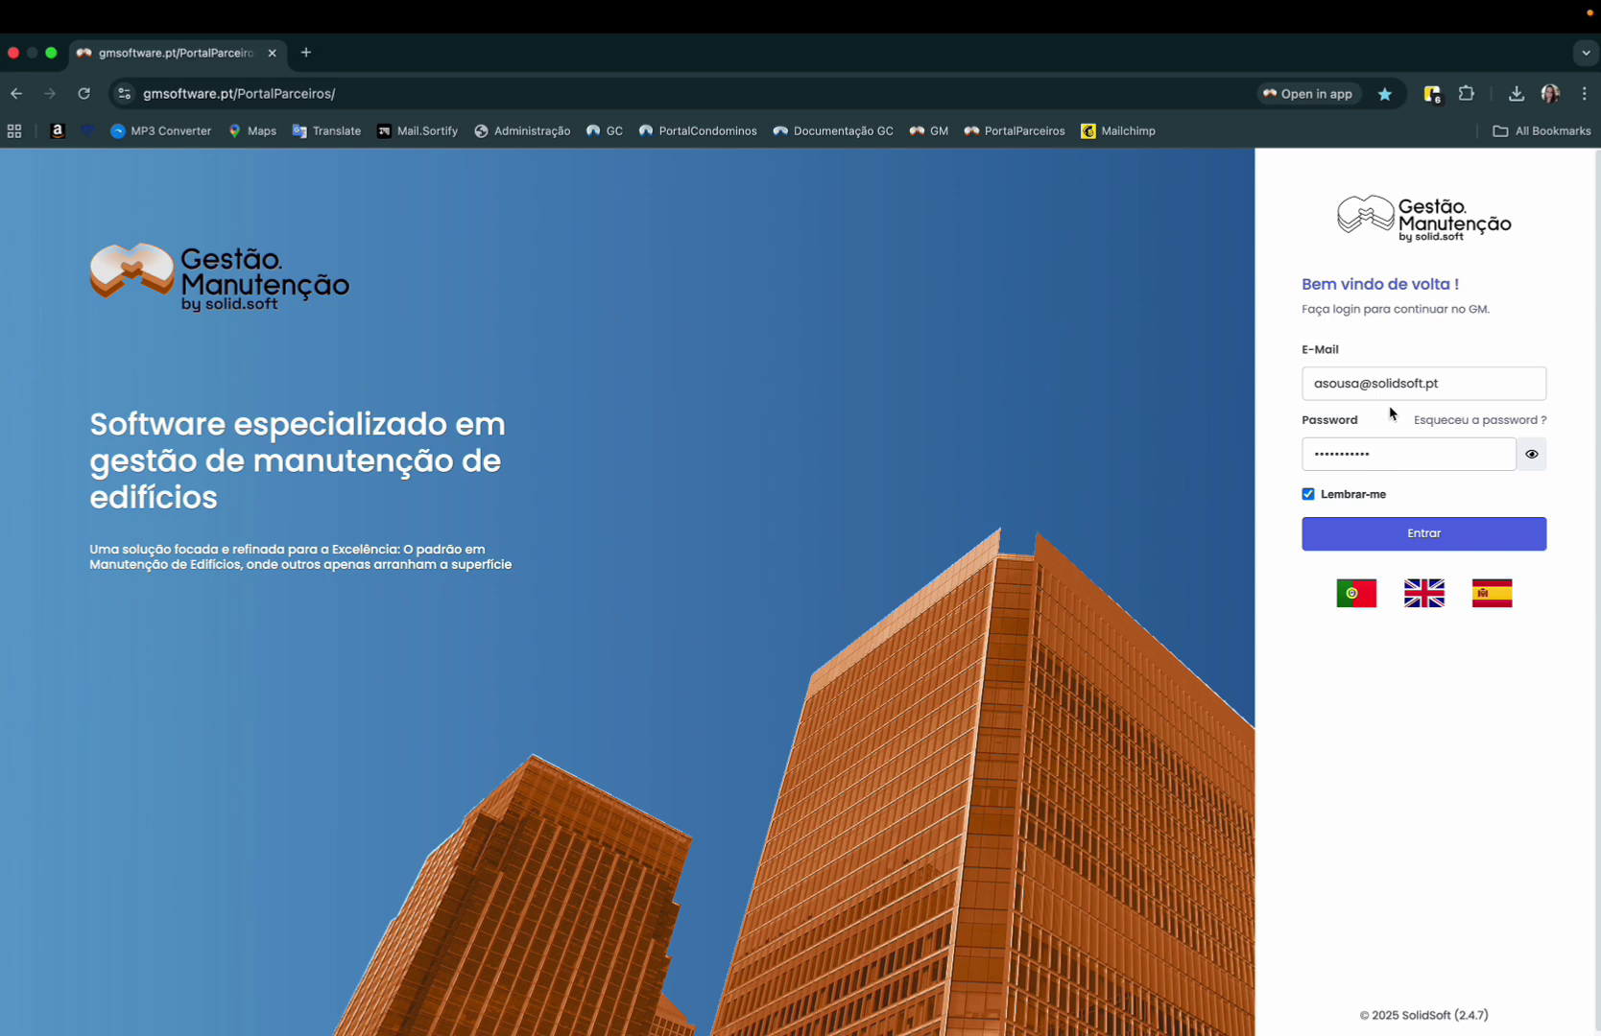
click(1414, 538)
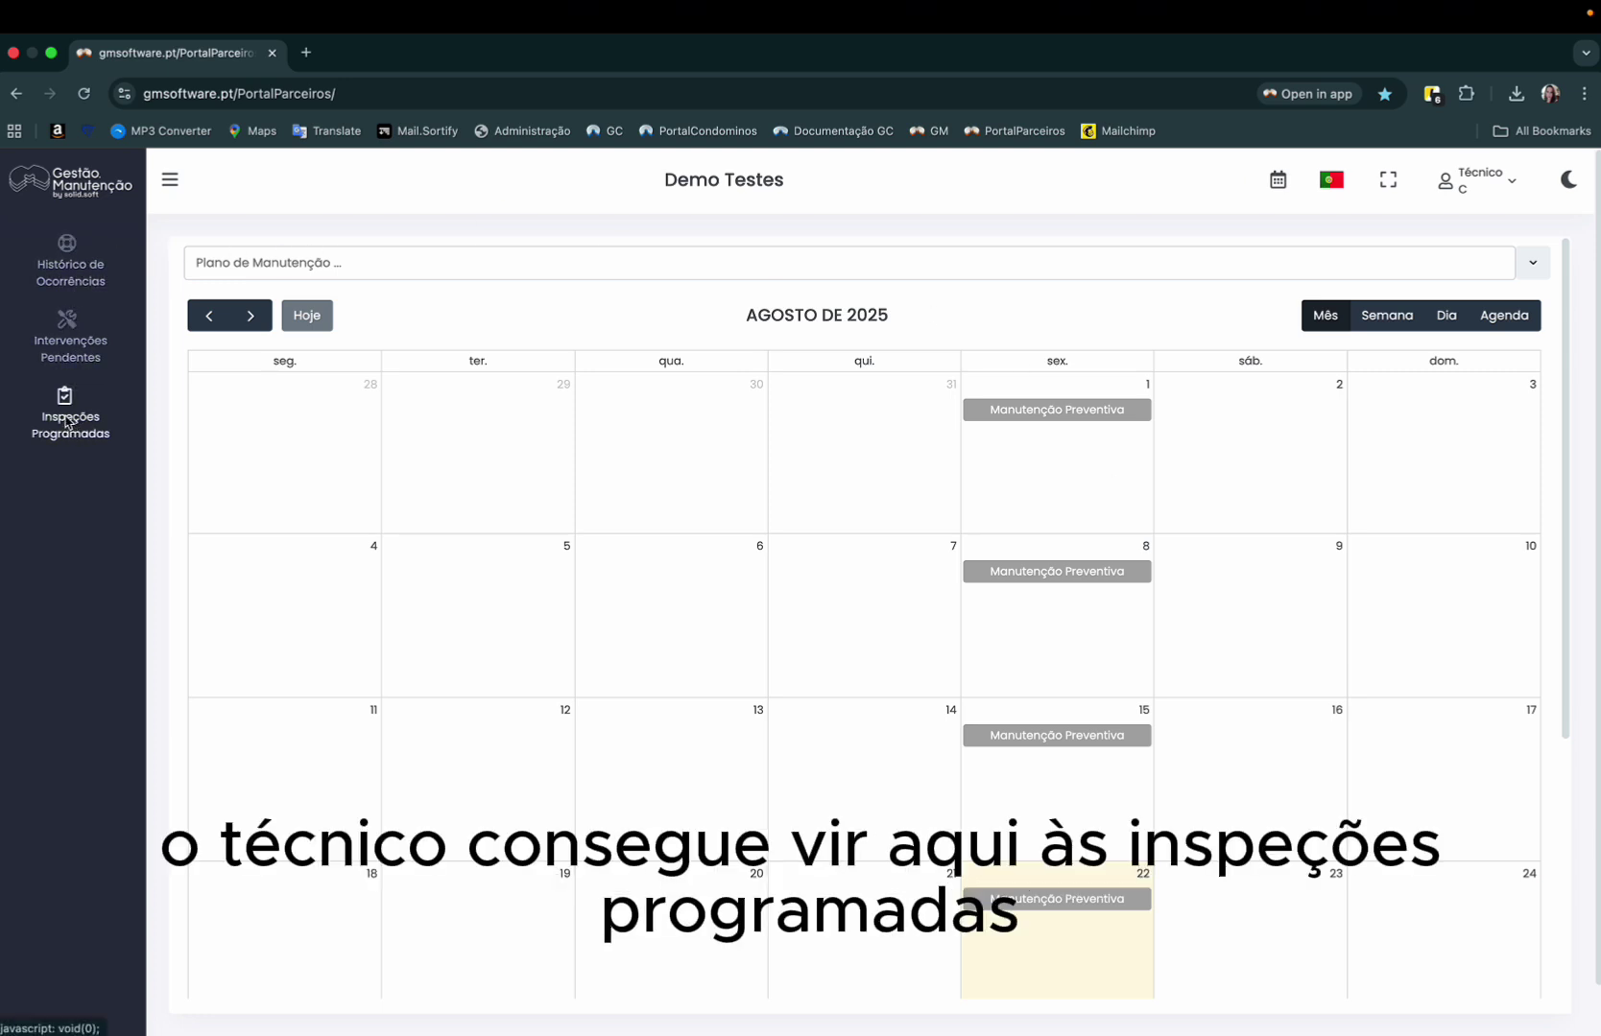
click(68, 422)
click(326, 326)
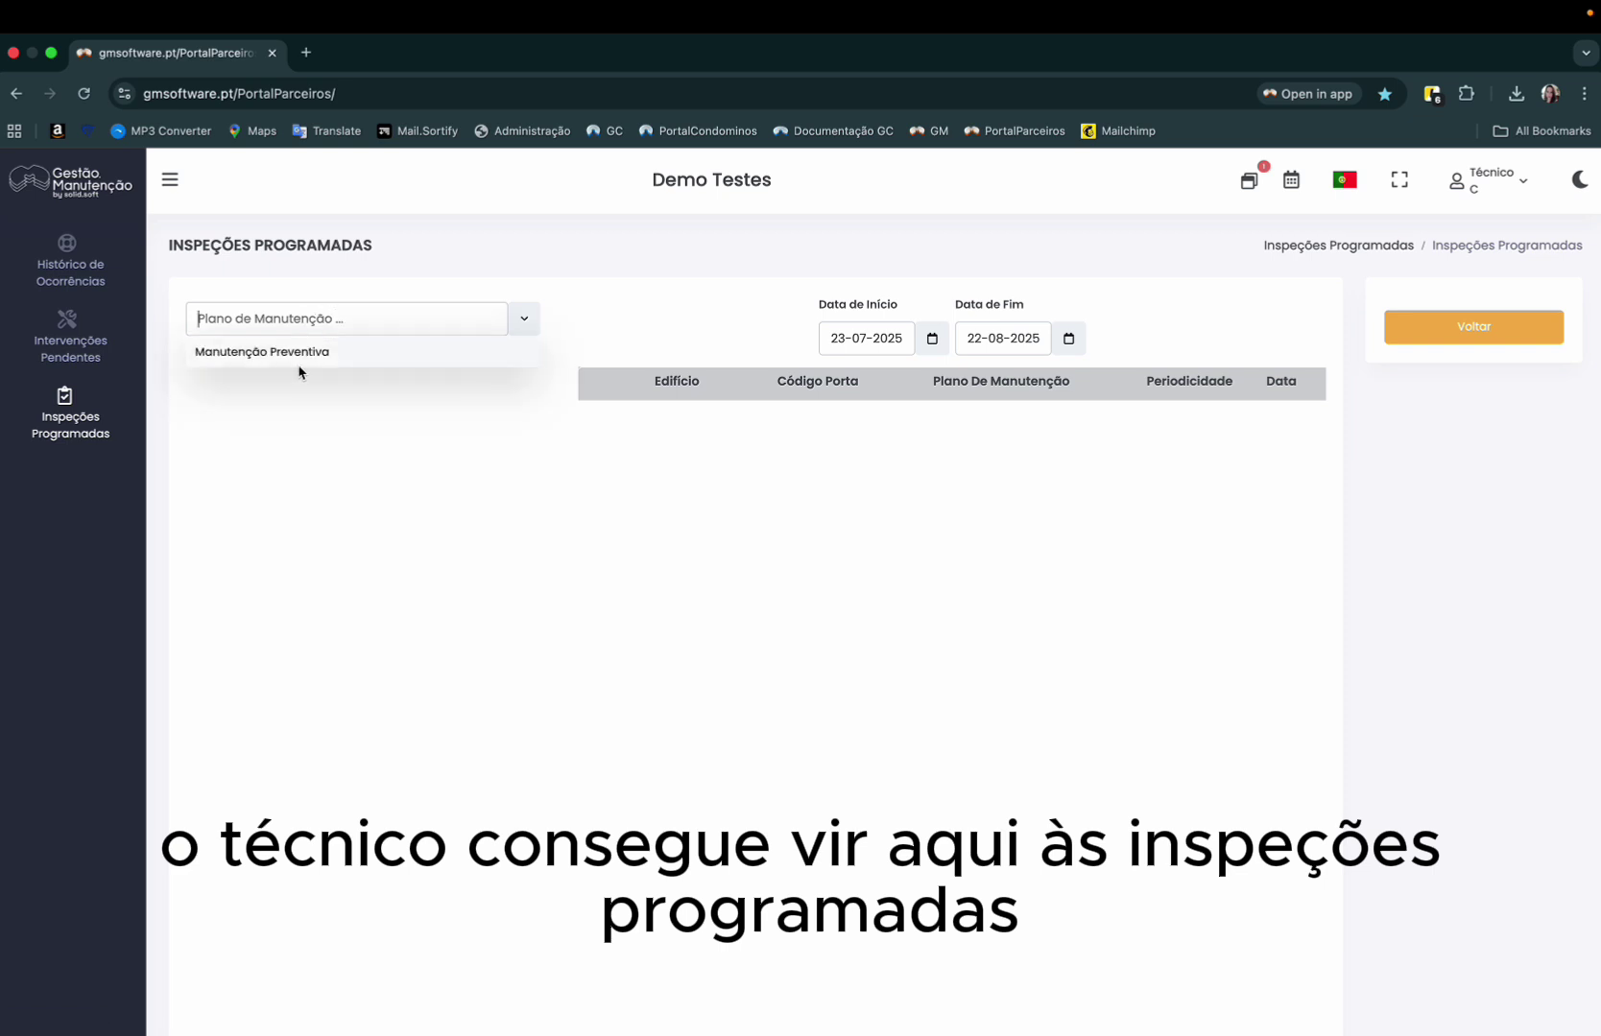
click(304, 363)
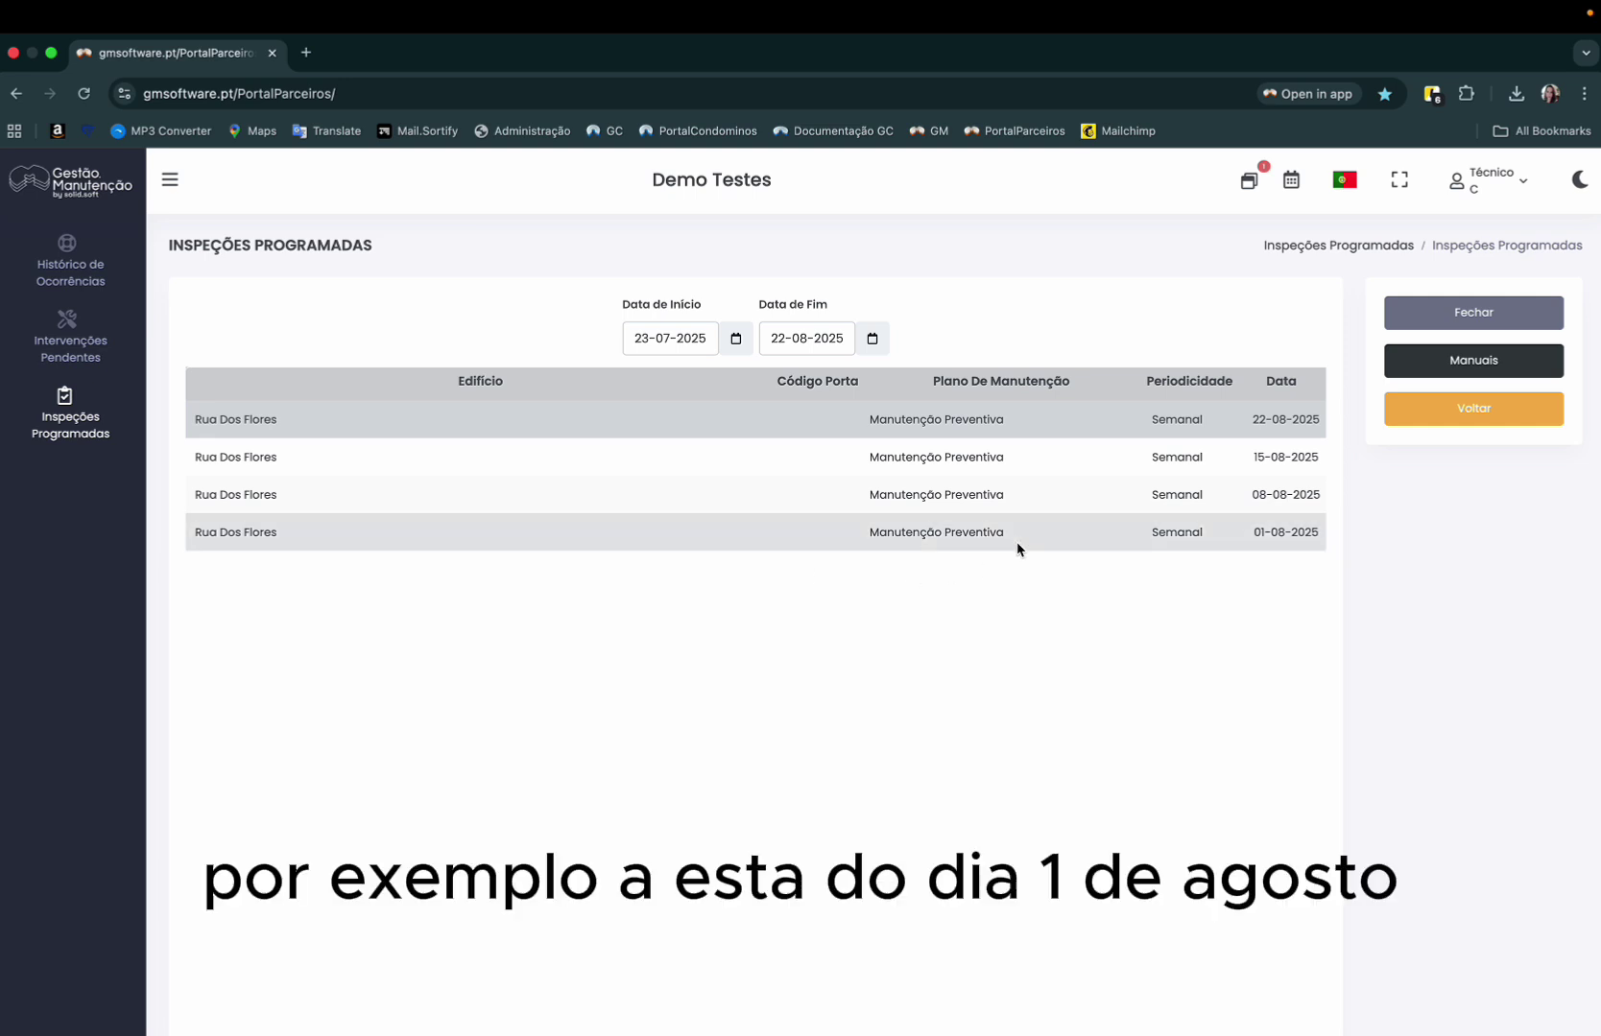
Mark the 01-08-2025 inspection of Rua Dos Flores as Realizado with the comment "Realizada sem inconformidades" and try to confirm it
click(1471, 319)
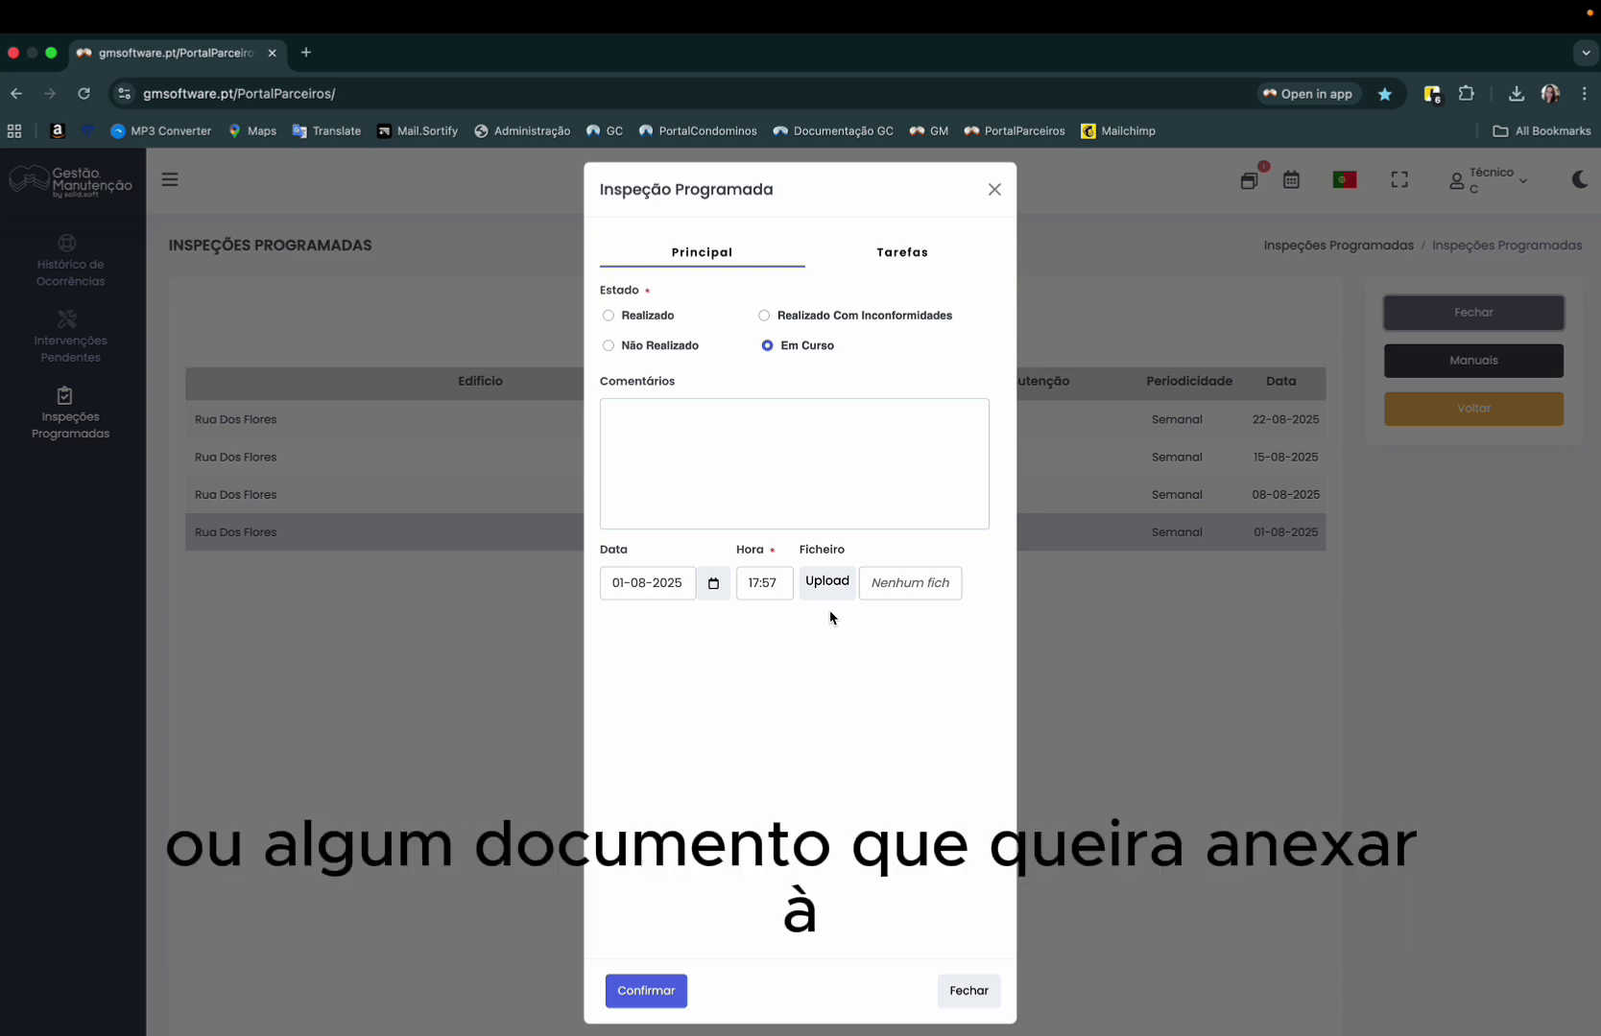
click(650, 325)
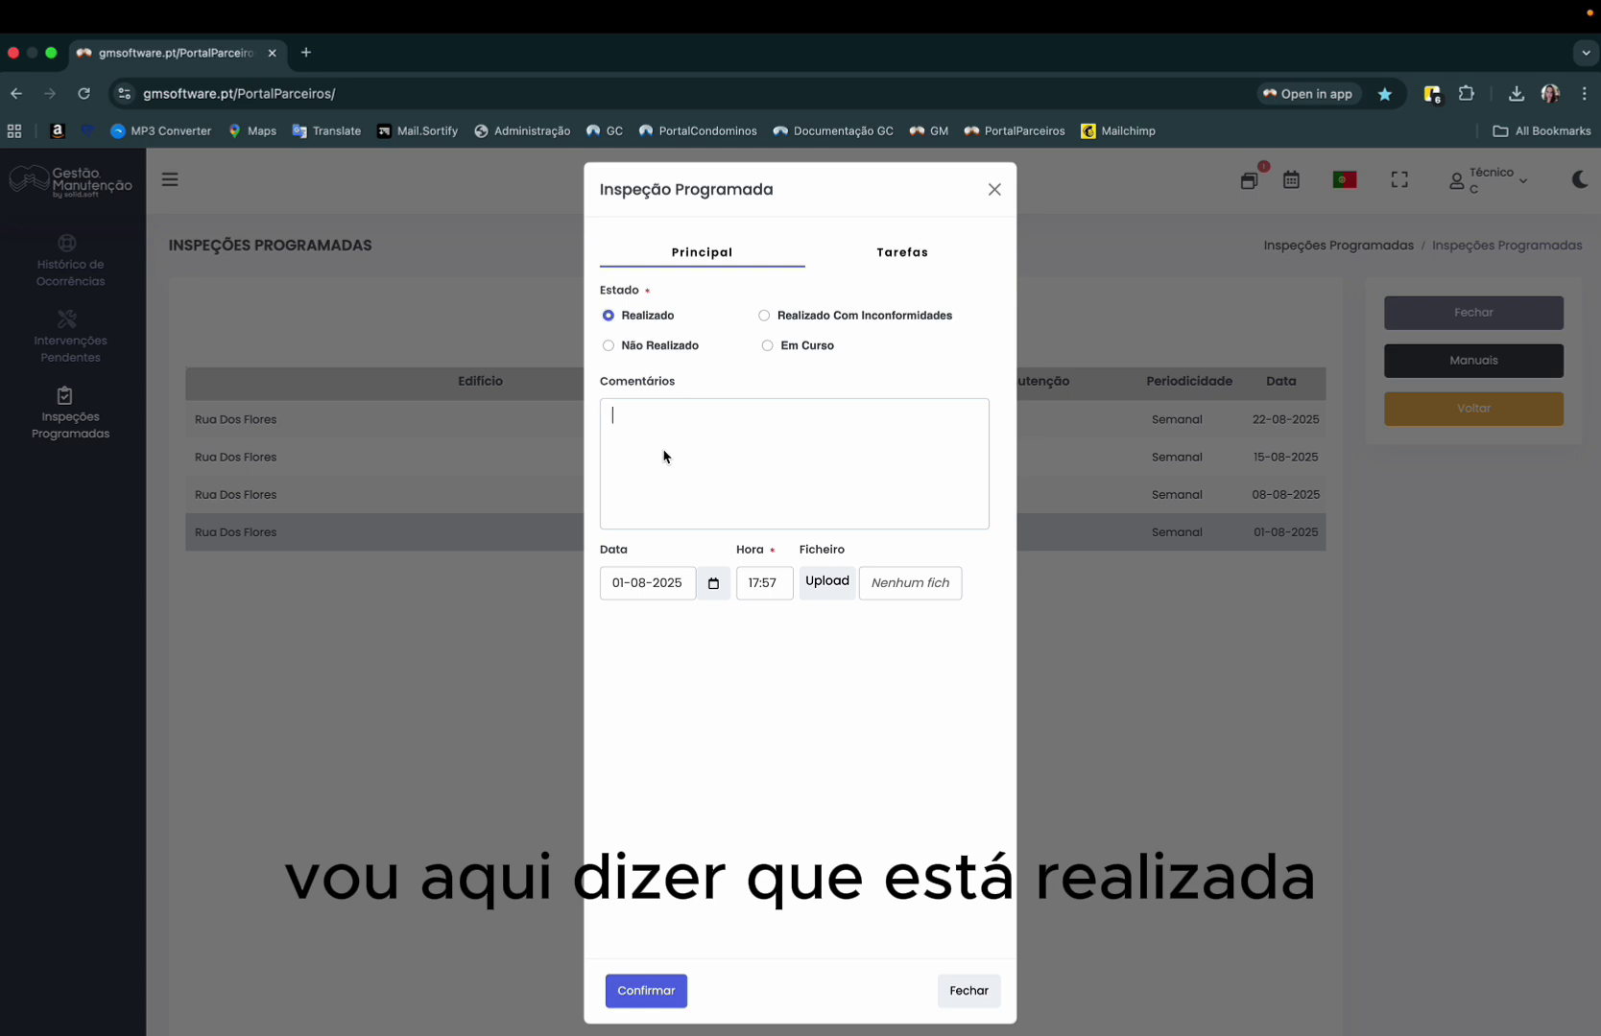
text(Realizada)
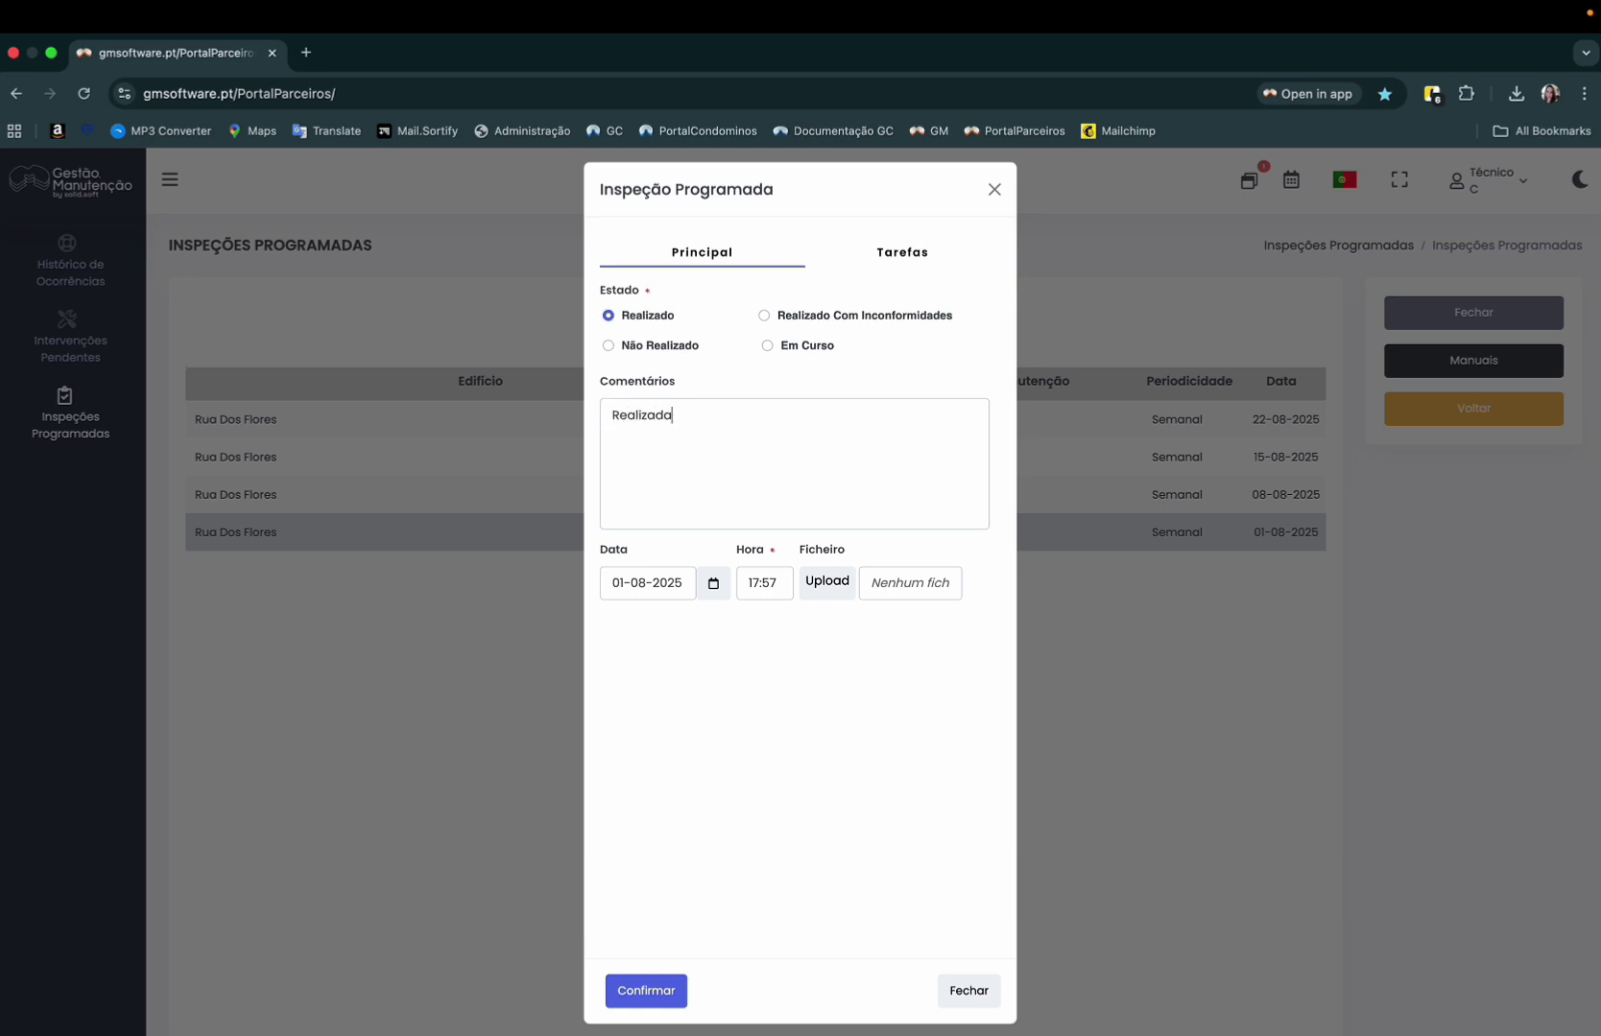
text( sem)
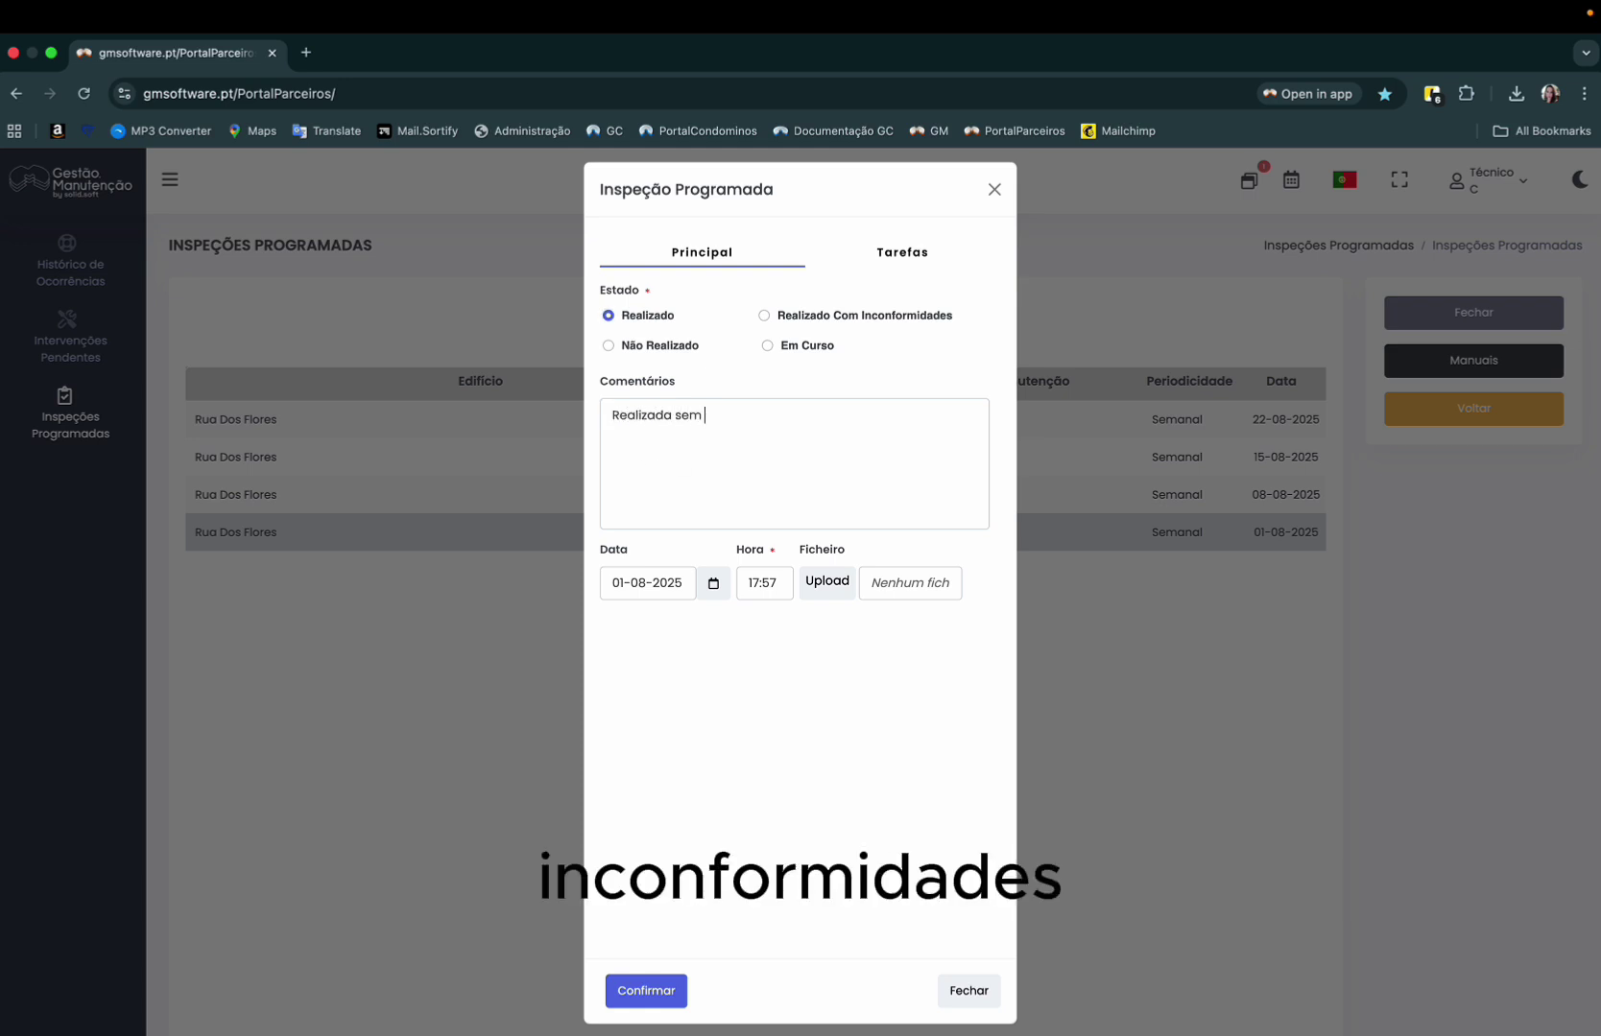
text( inconformidades)
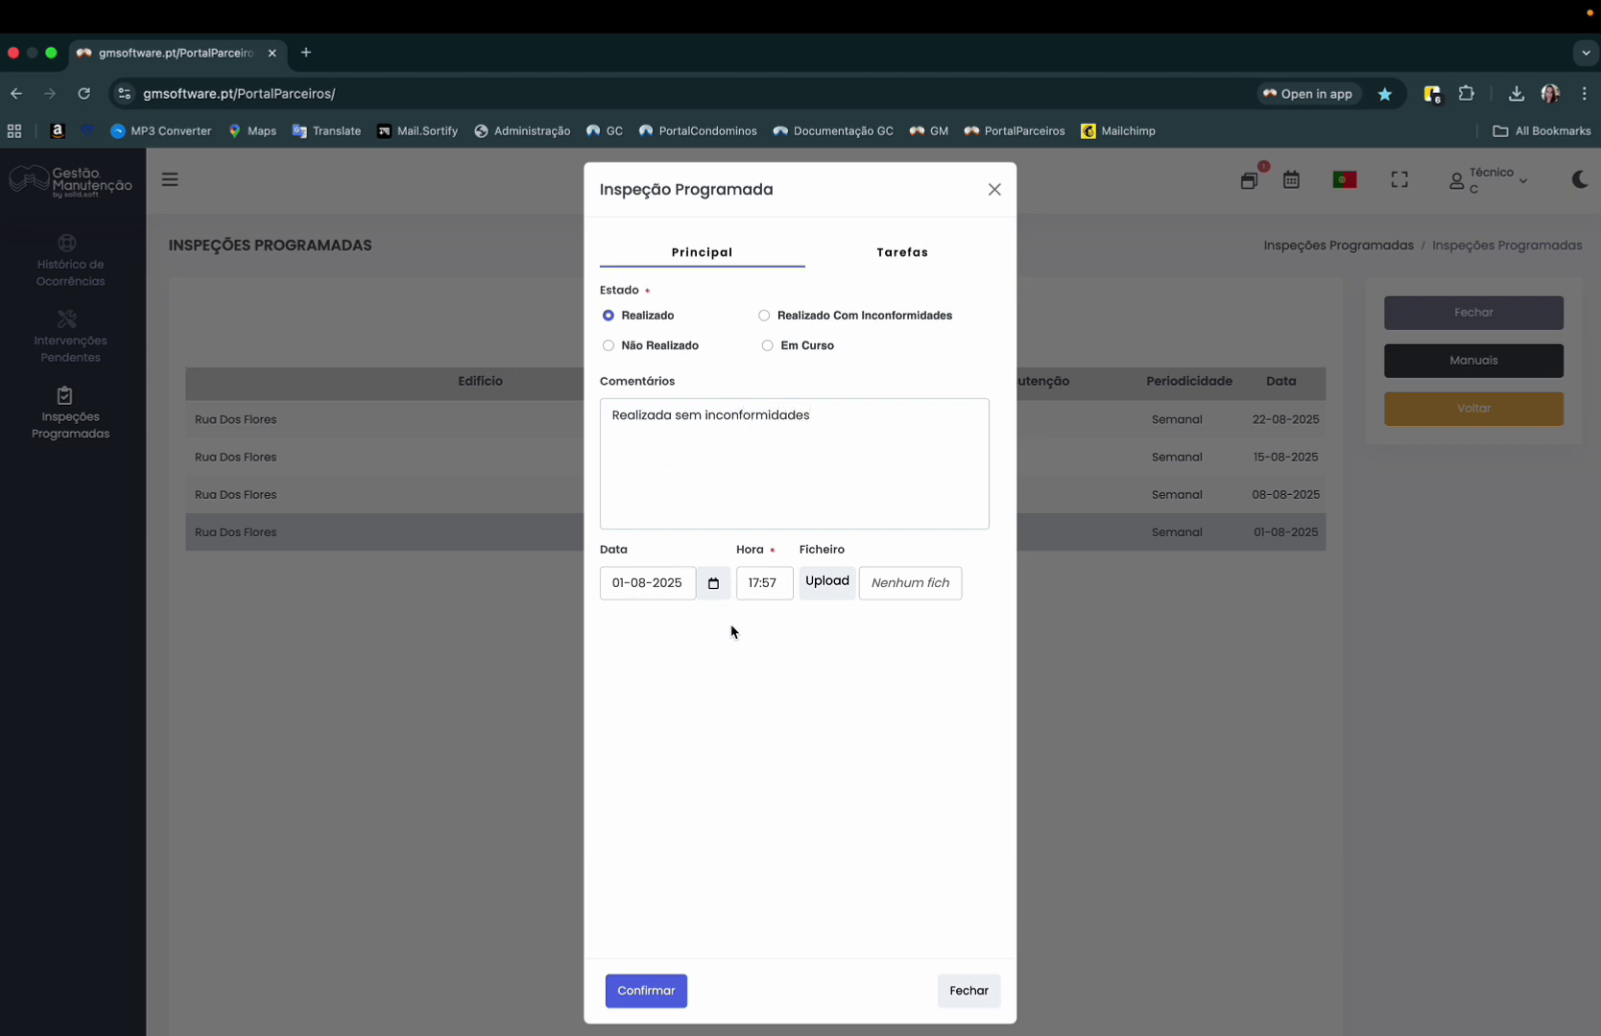
click(651, 1000)
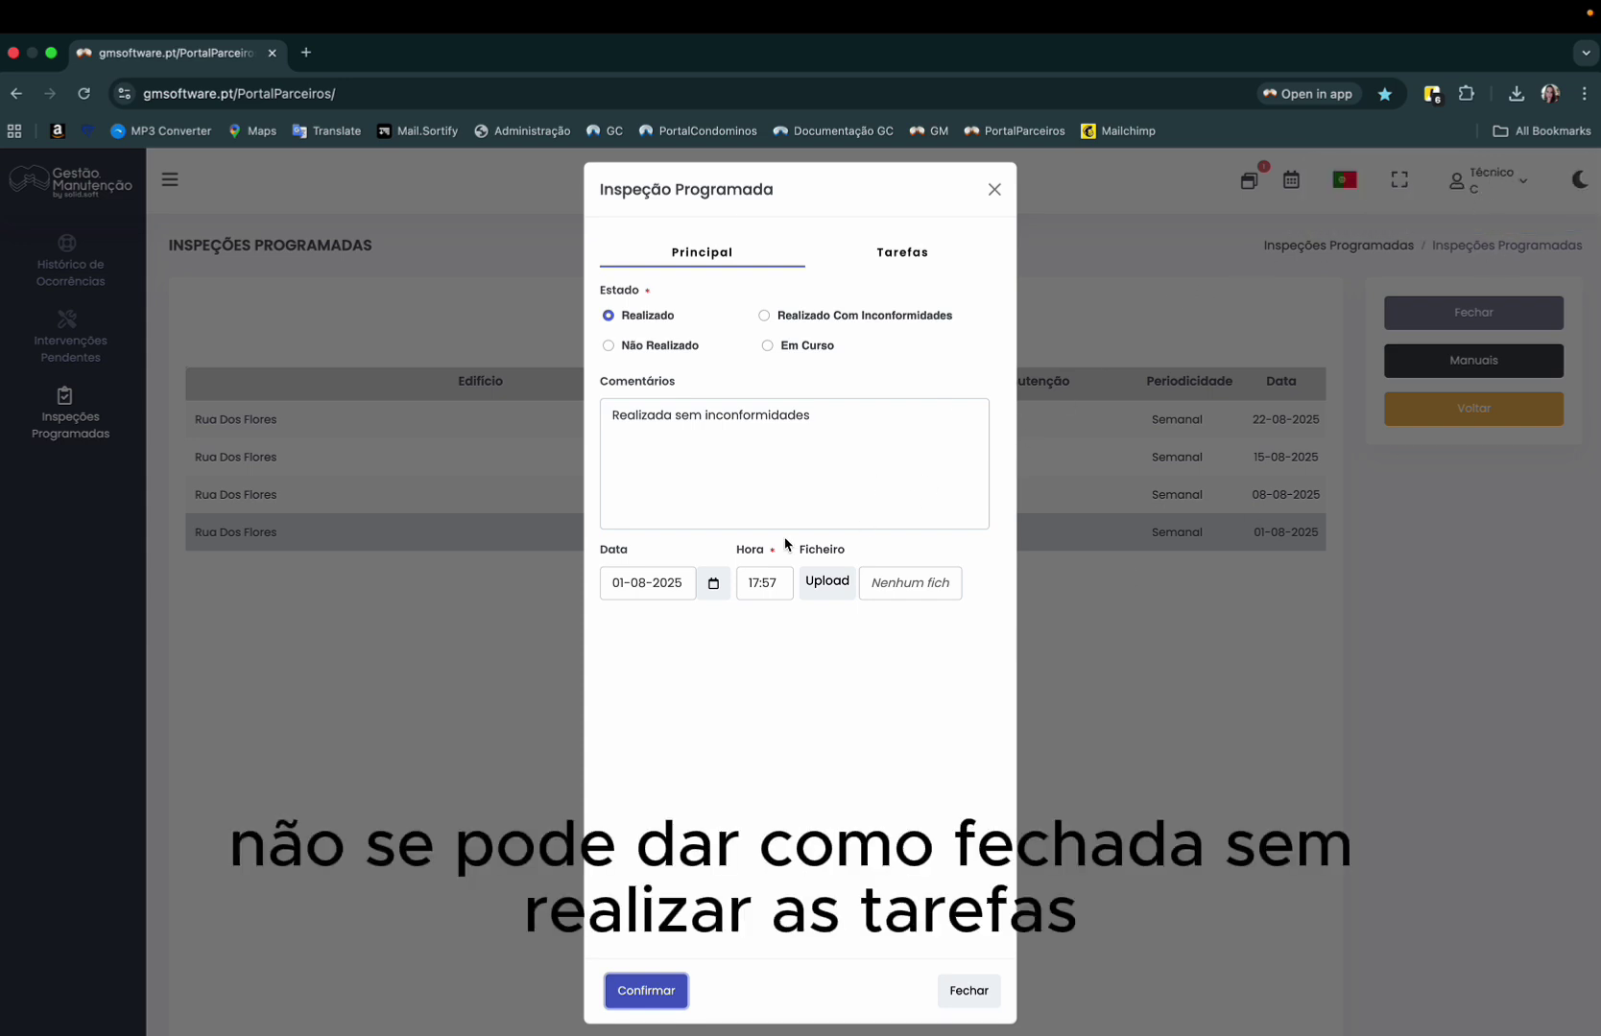
In the inspection's tasks, set Limpeza Diária and Manutenção Geral to Fechado for Area Exterior > Piscina
click(902, 256)
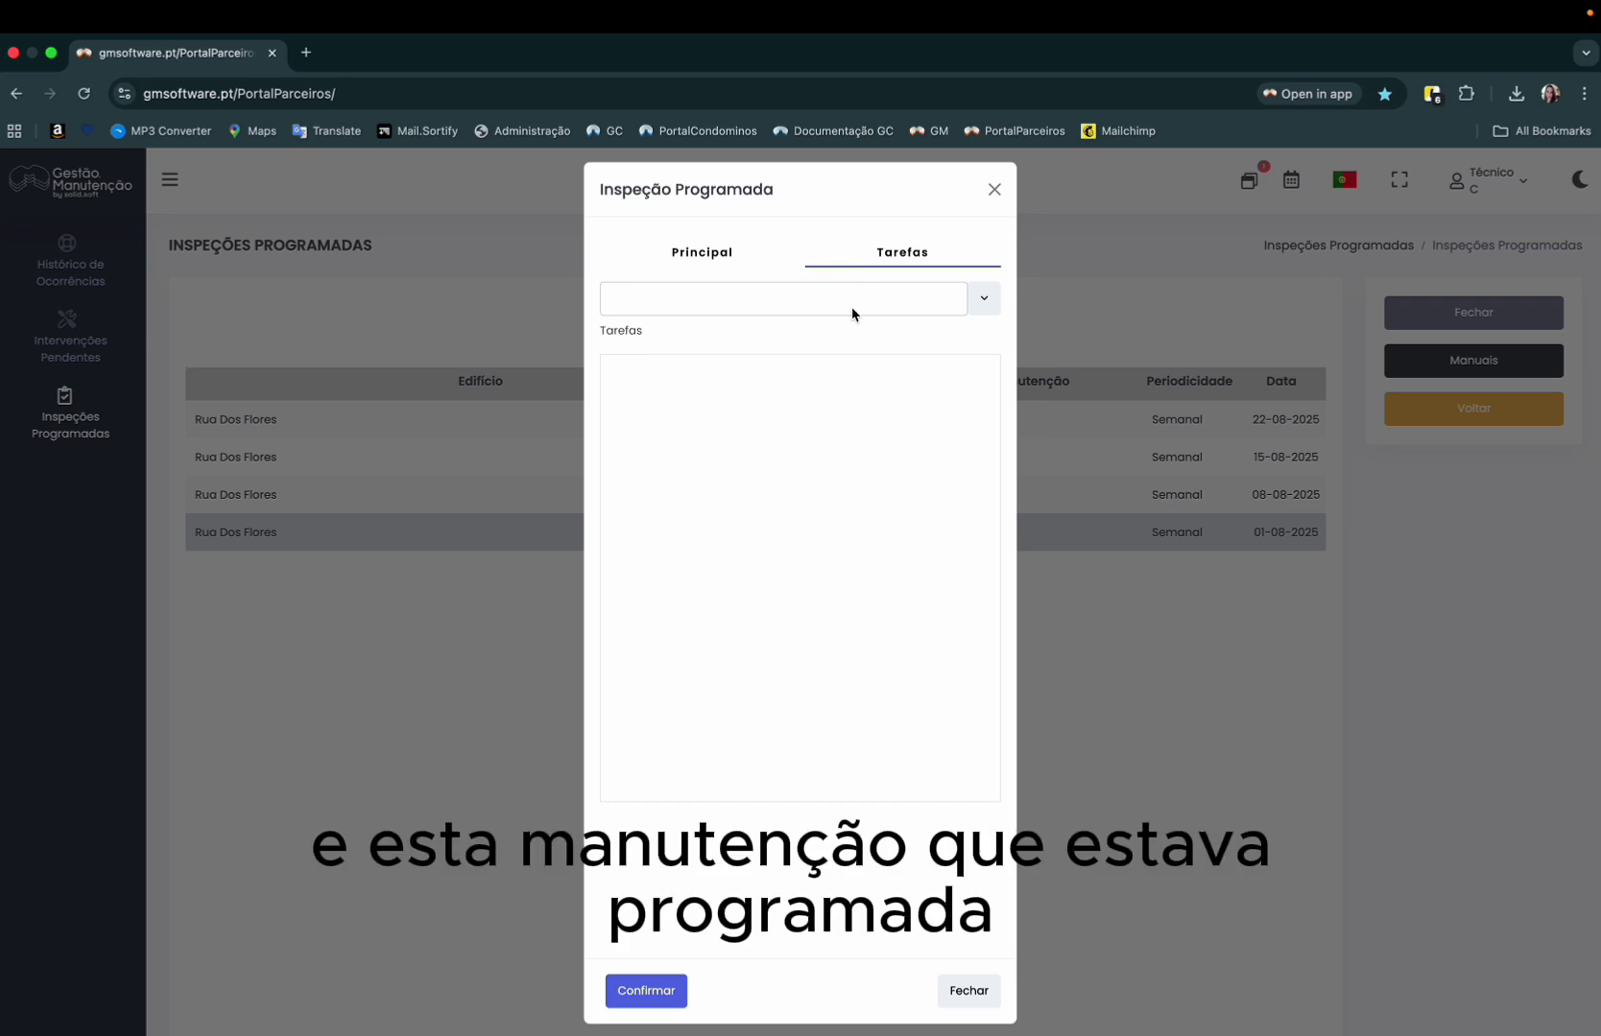
click(715, 254)
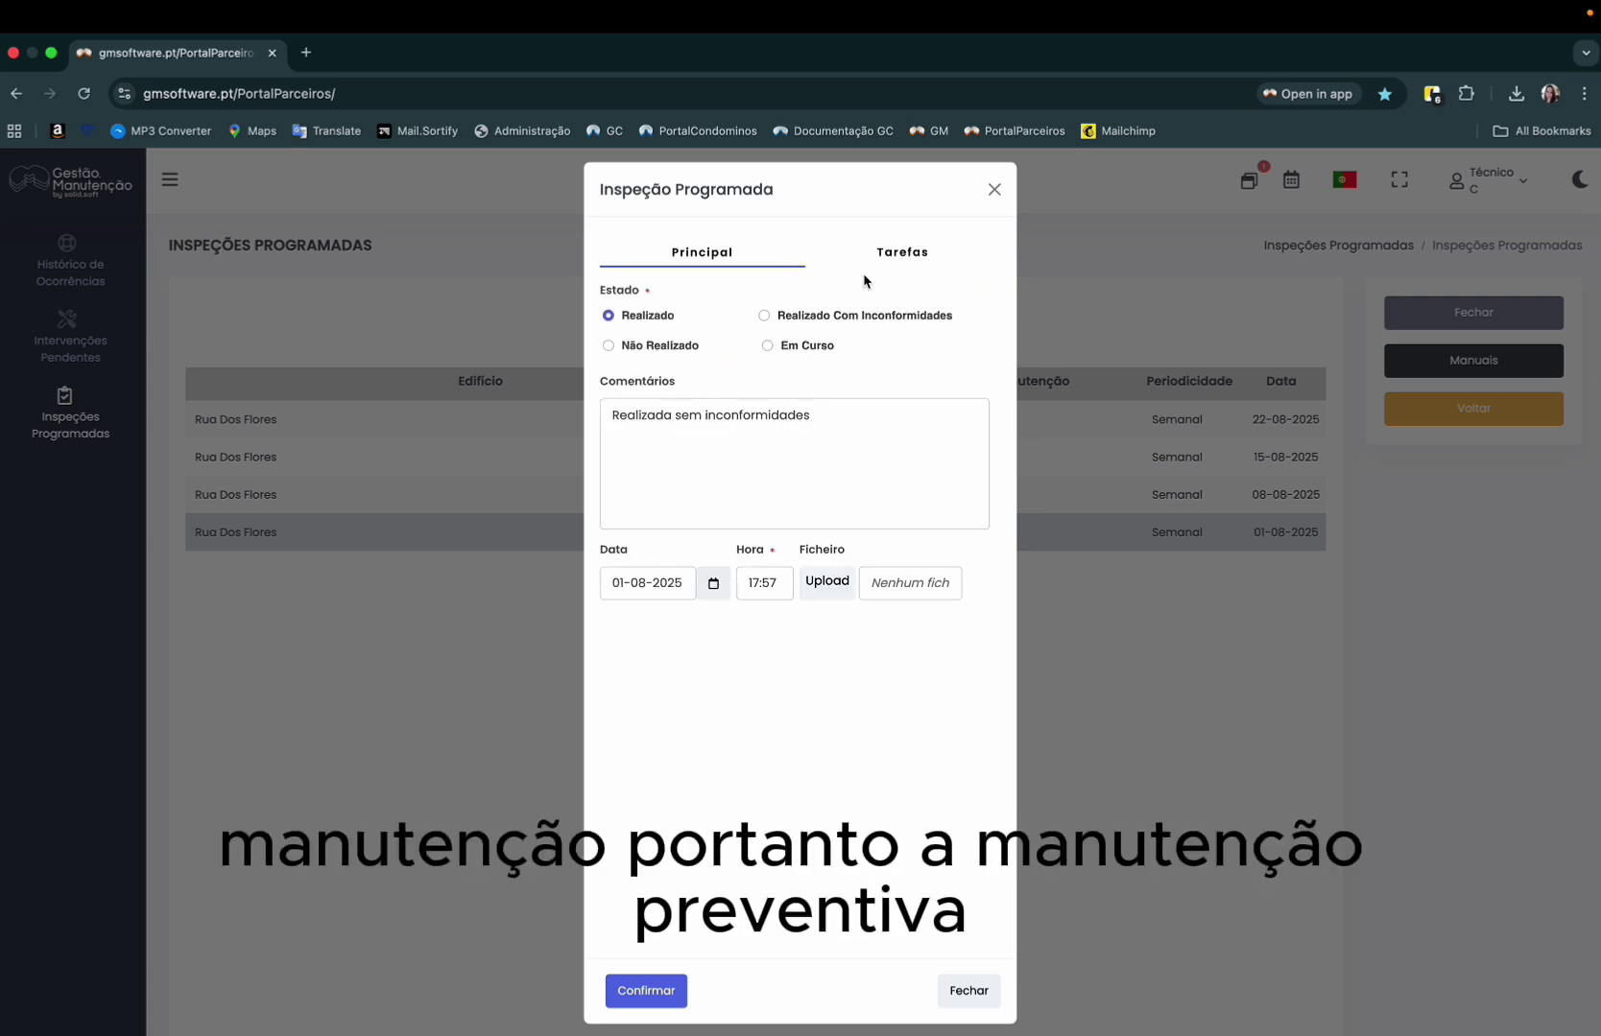
click(905, 254)
click(802, 299)
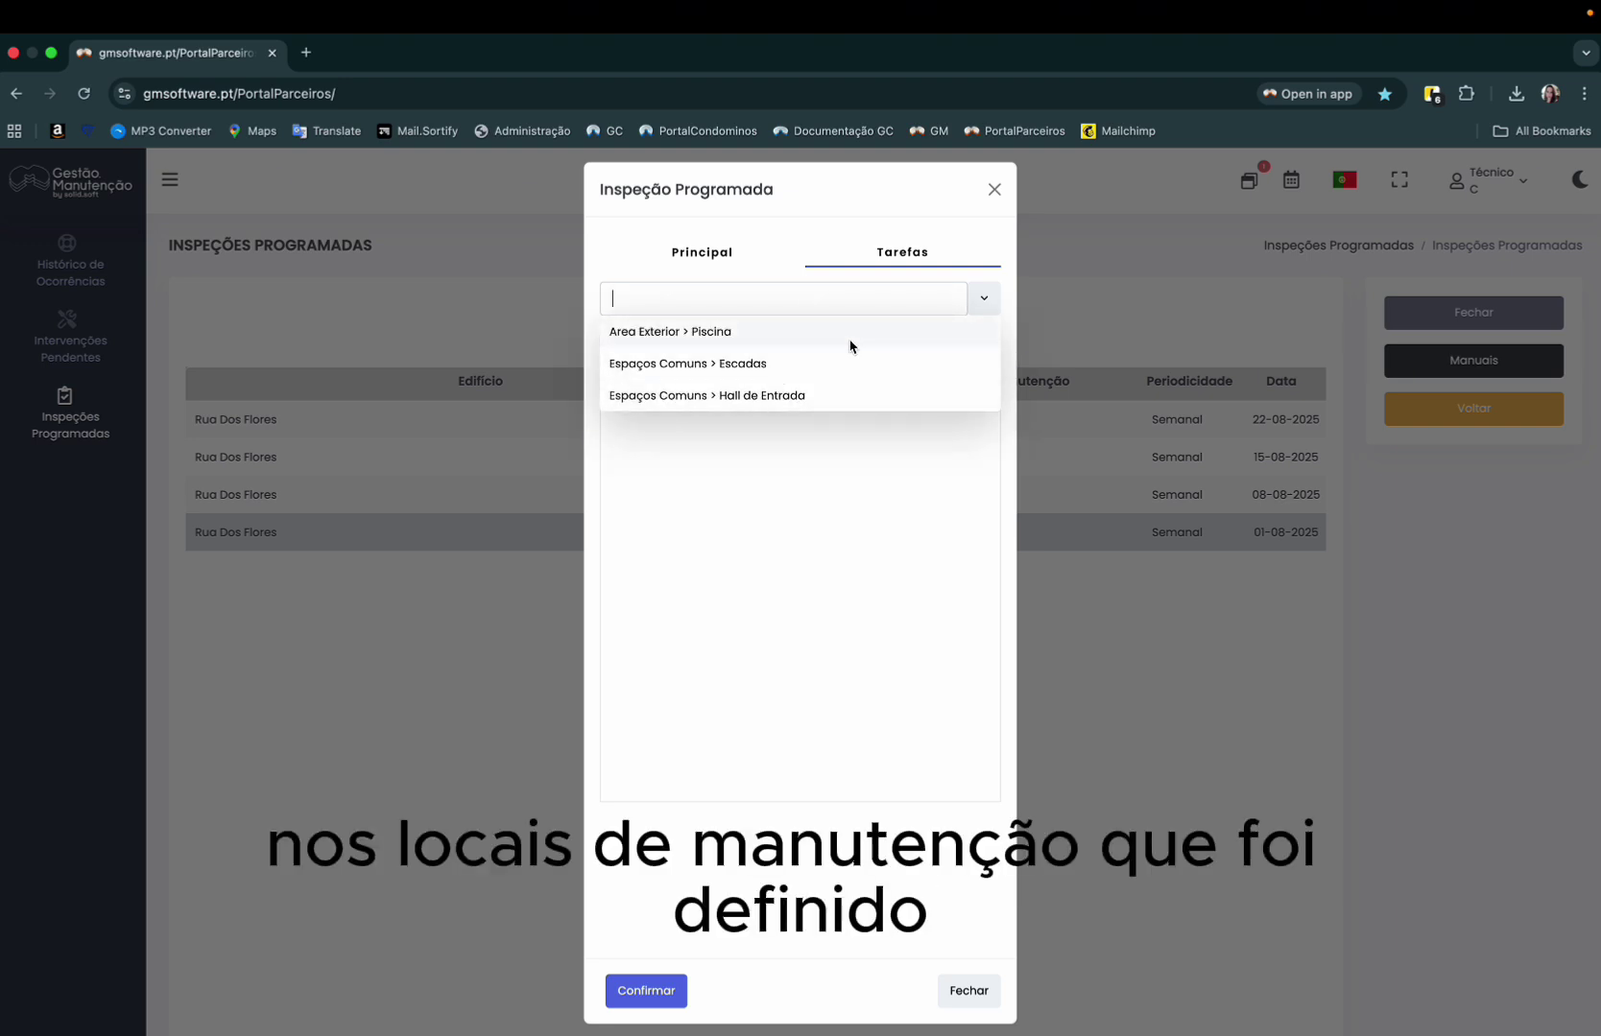
click(748, 337)
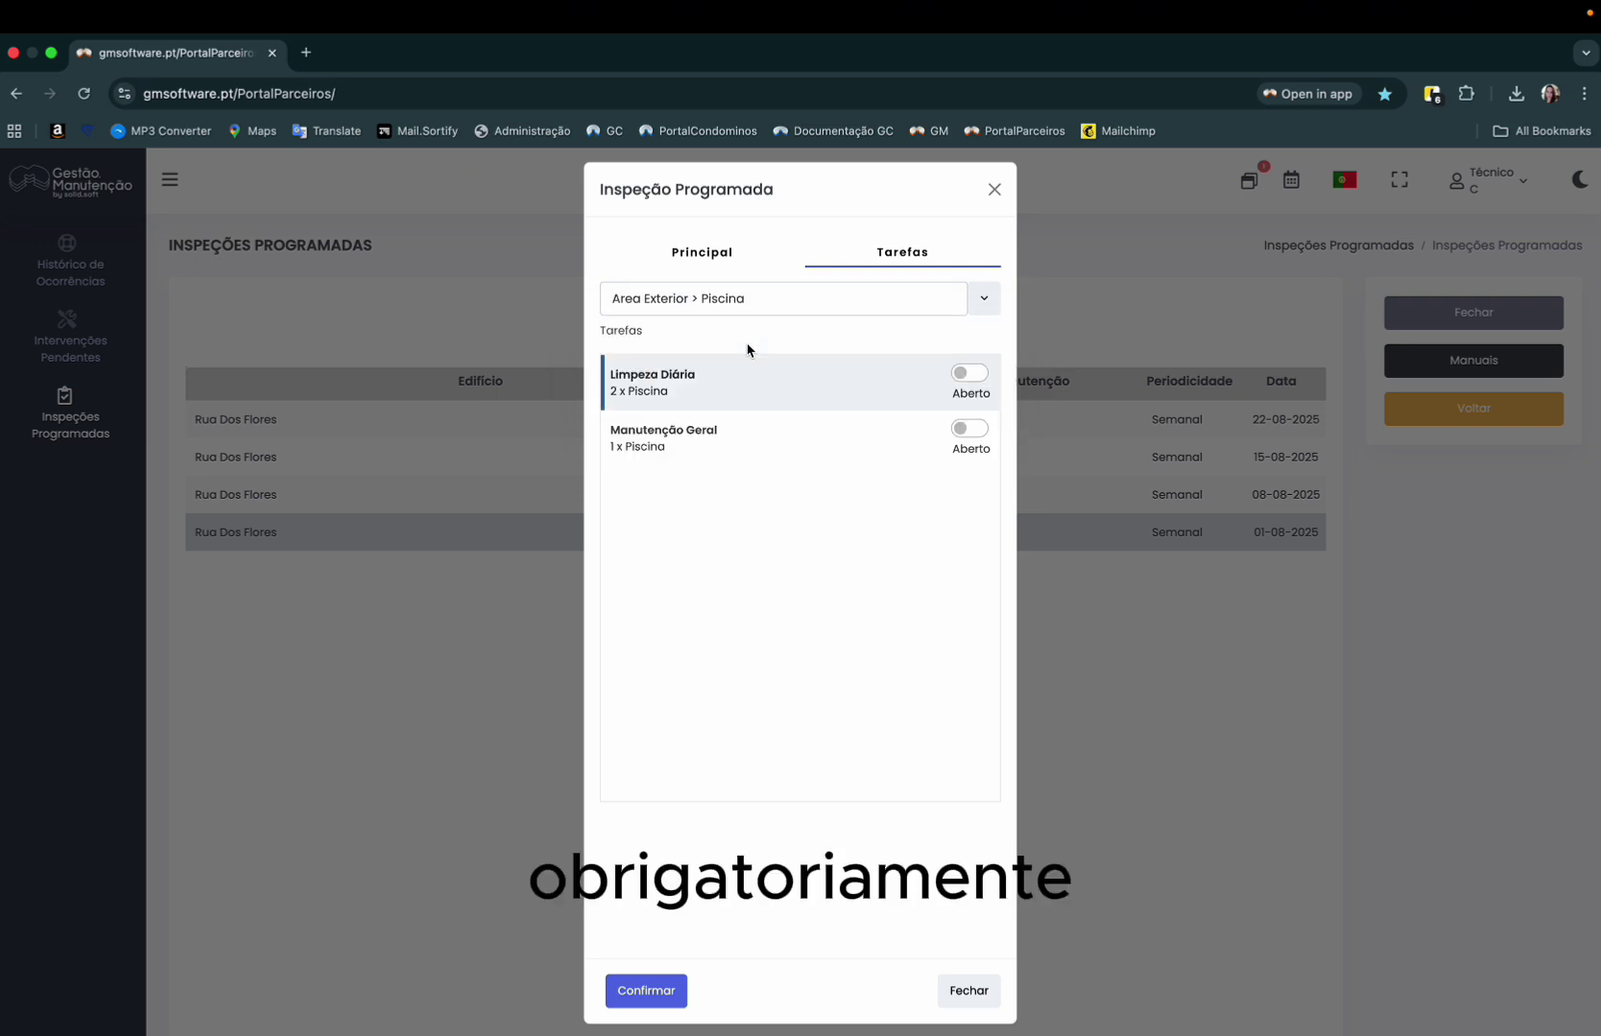
click(967, 374)
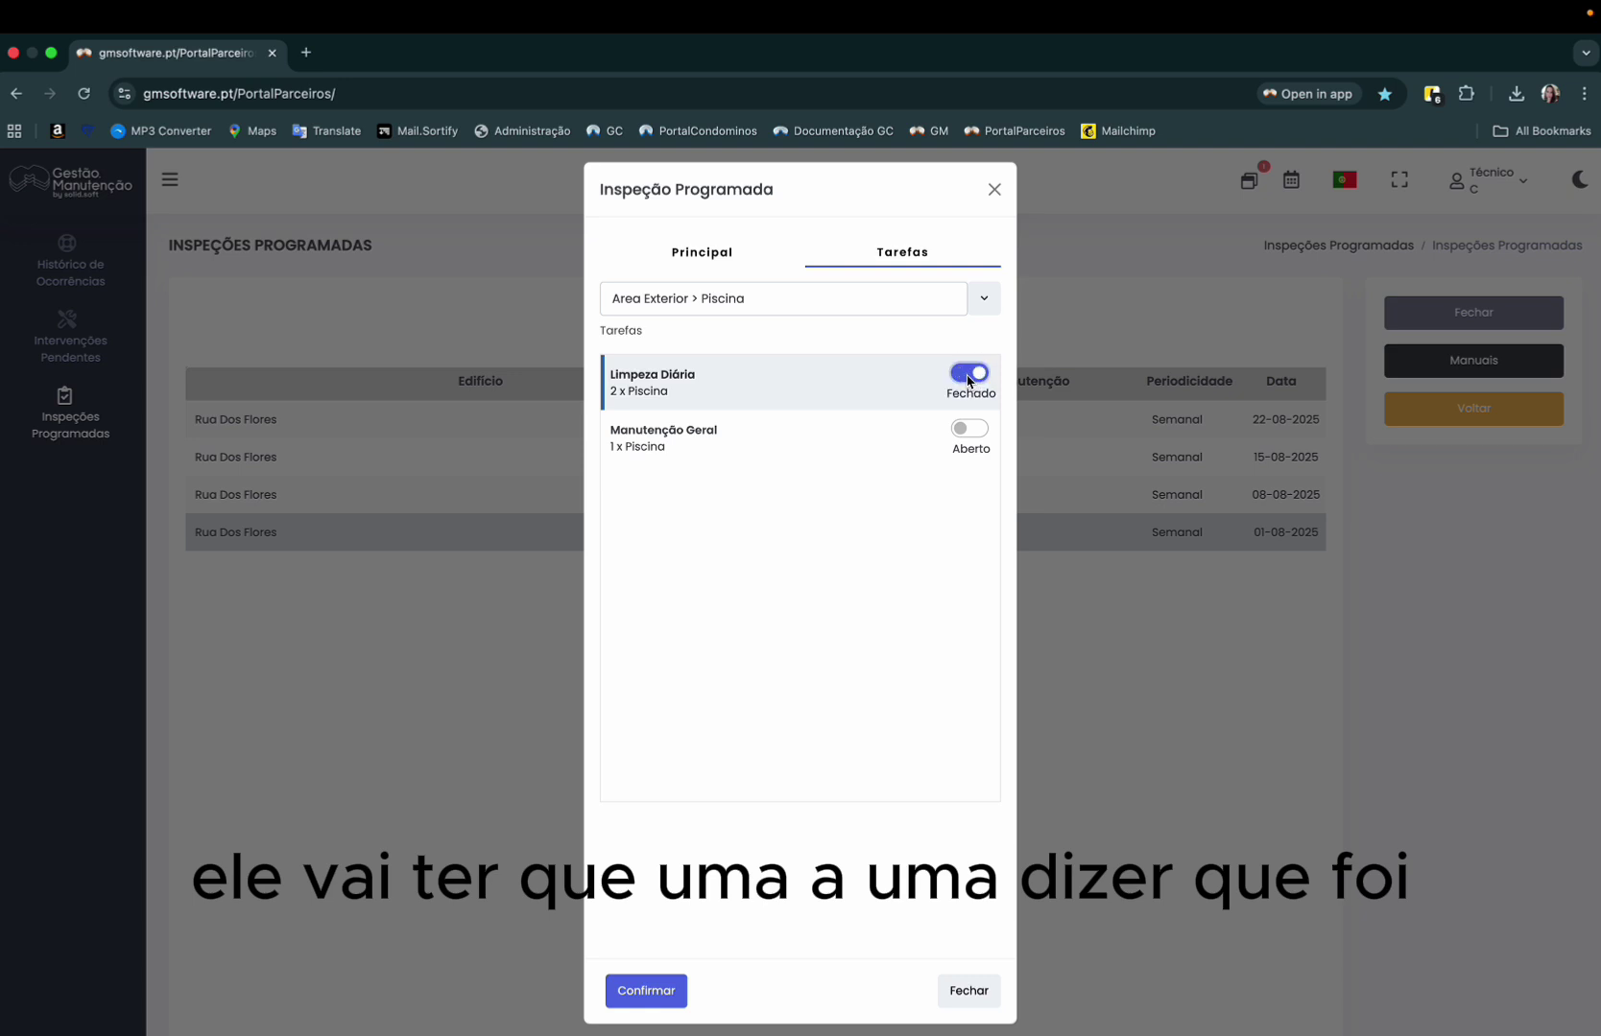
click(971, 431)
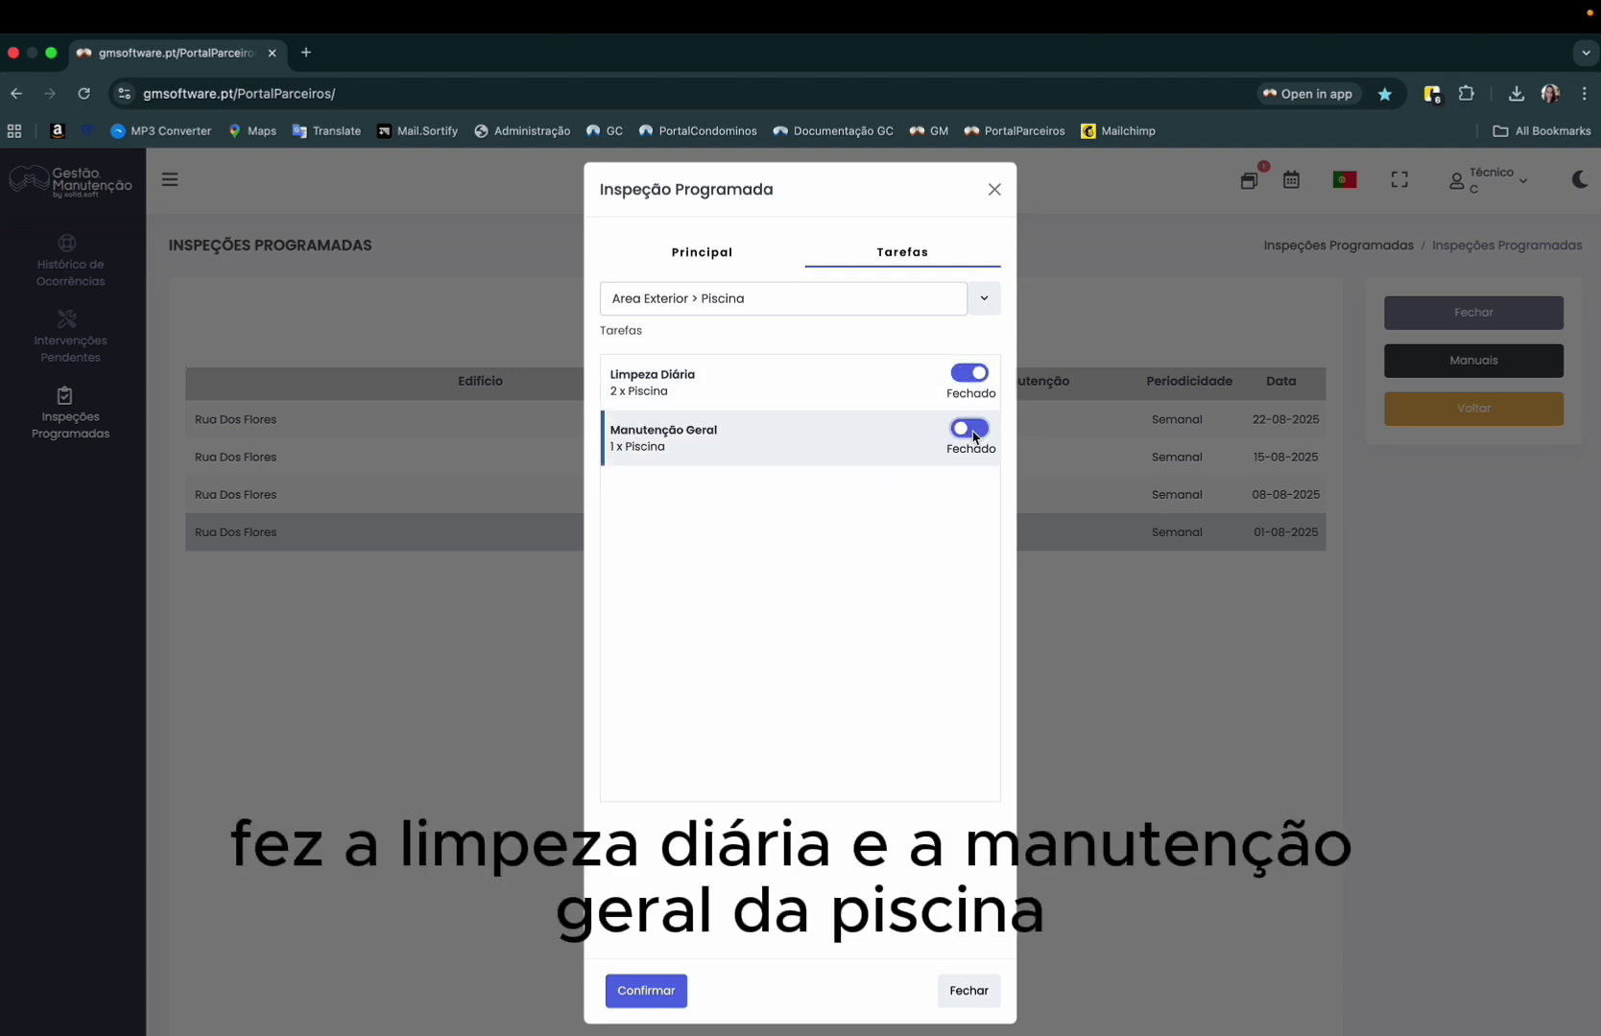
Set both tasks, Limpeza Diária and Manutenção Geral, to Fechado for Espaços Comuns > Escadas
click(945, 301)
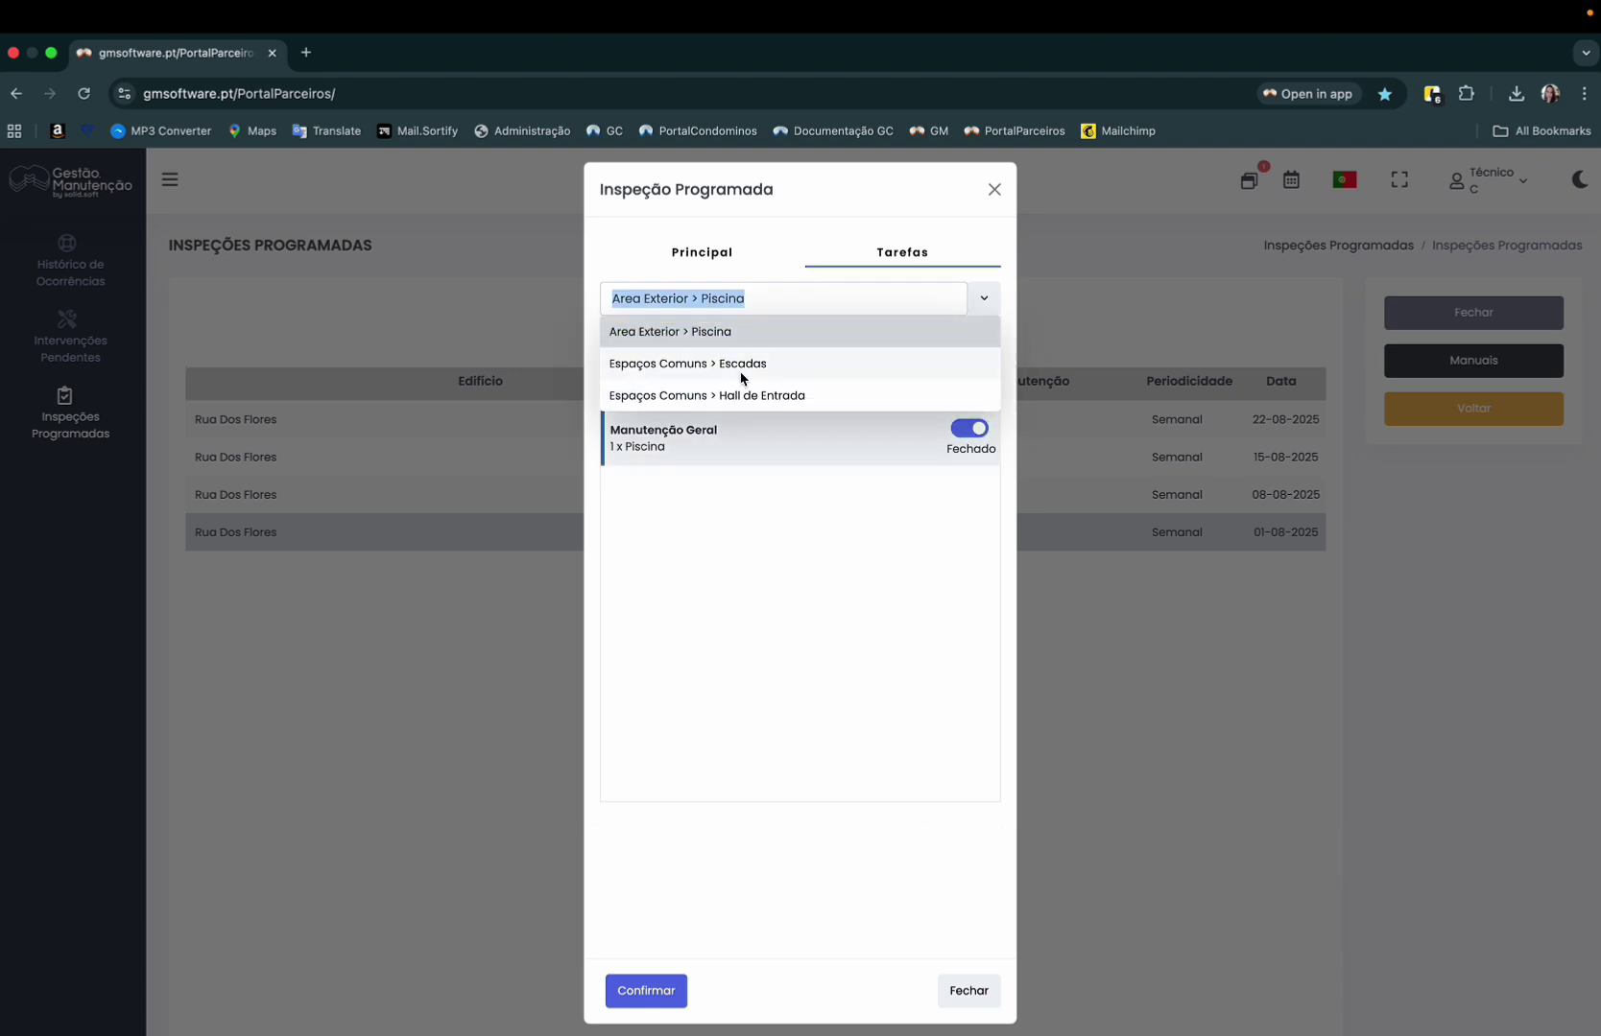
click(740, 371)
click(967, 374)
click(967, 429)
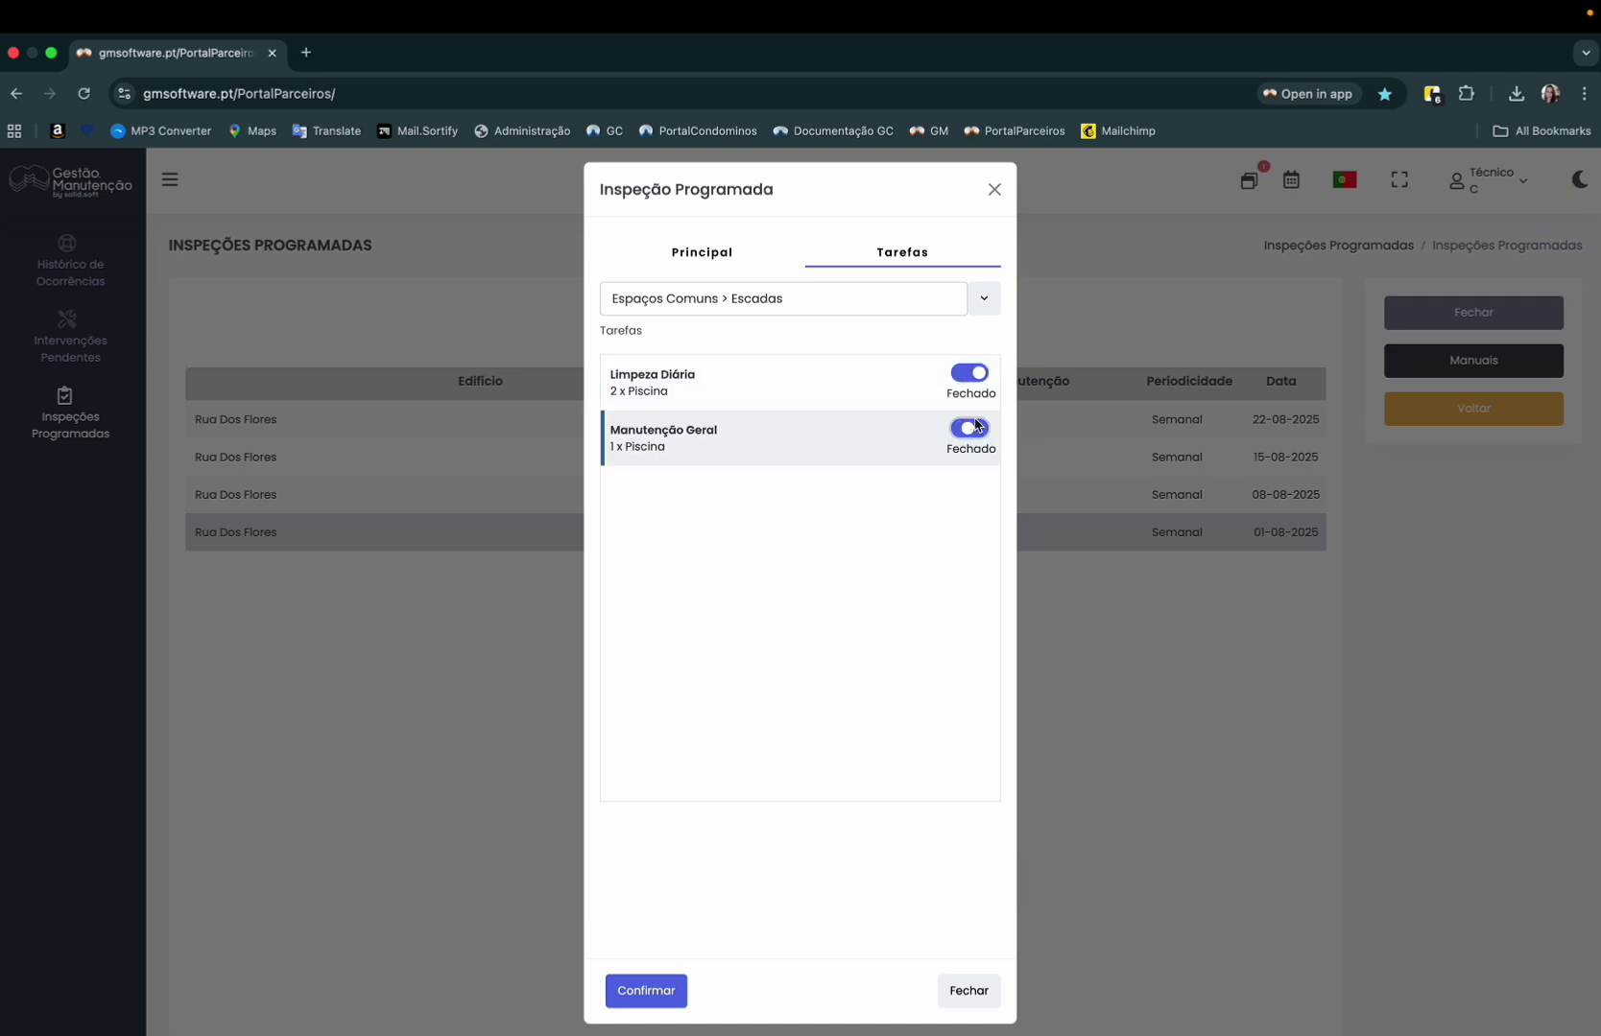
Set both tasks to Fechado for Espaços Comuns > Hall de Entrada and confirm the inspection
click(983, 296)
click(758, 394)
click(964, 373)
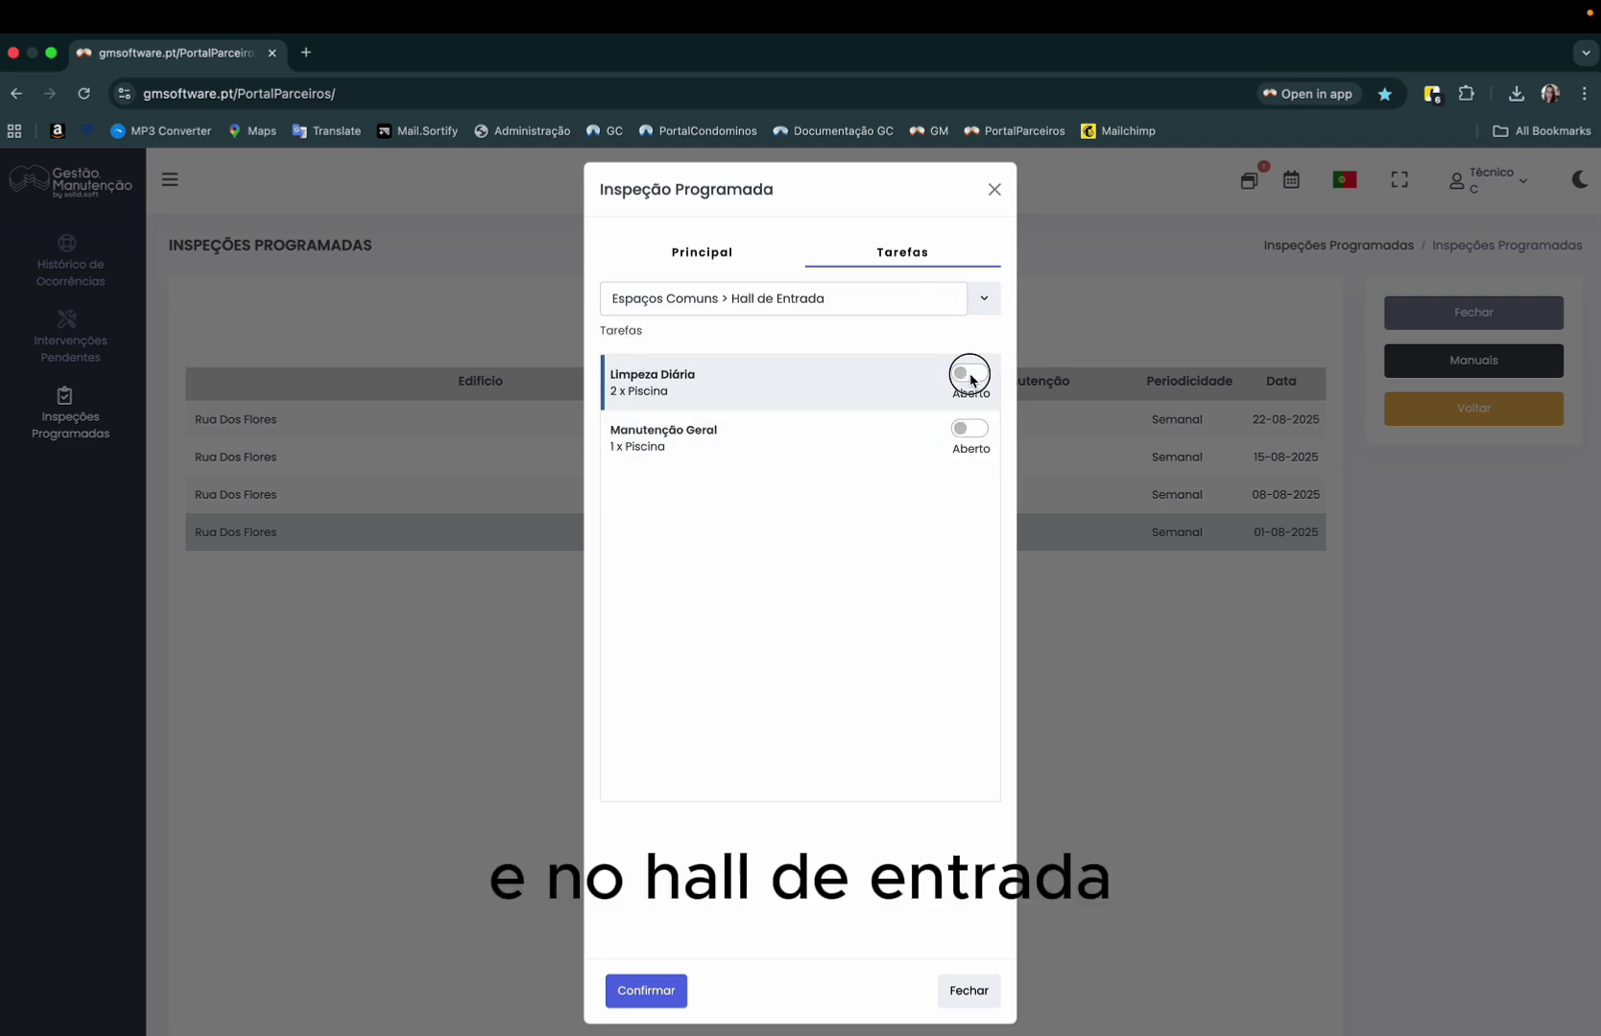
click(965, 430)
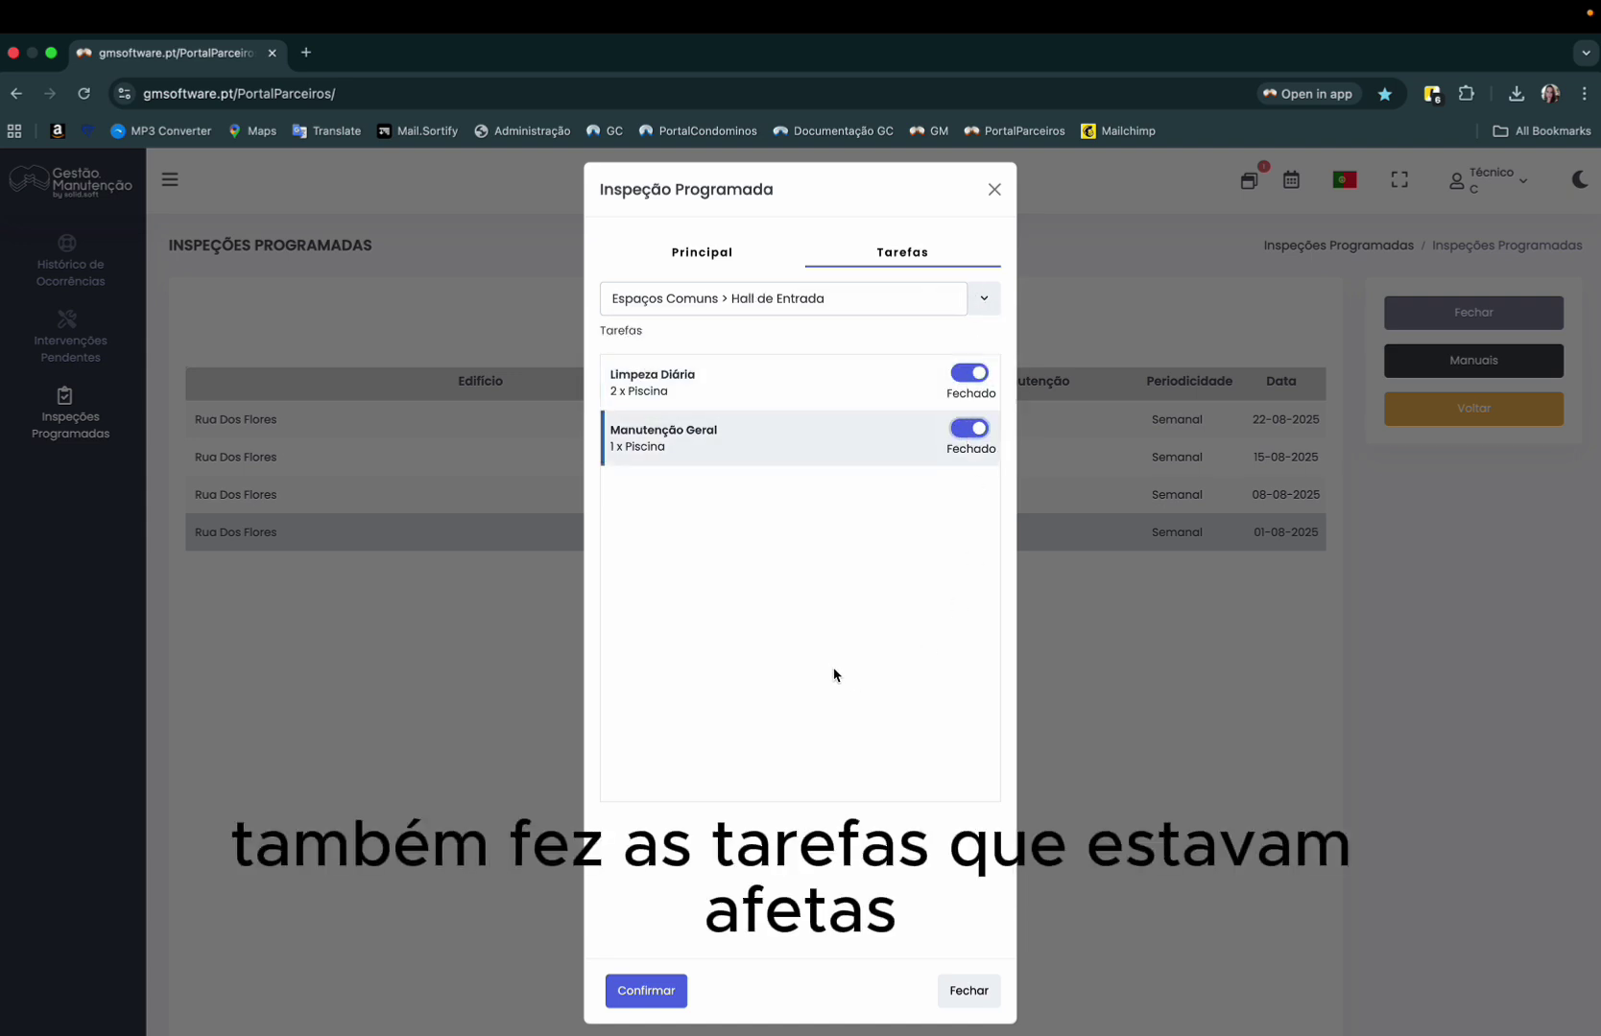
click(653, 992)
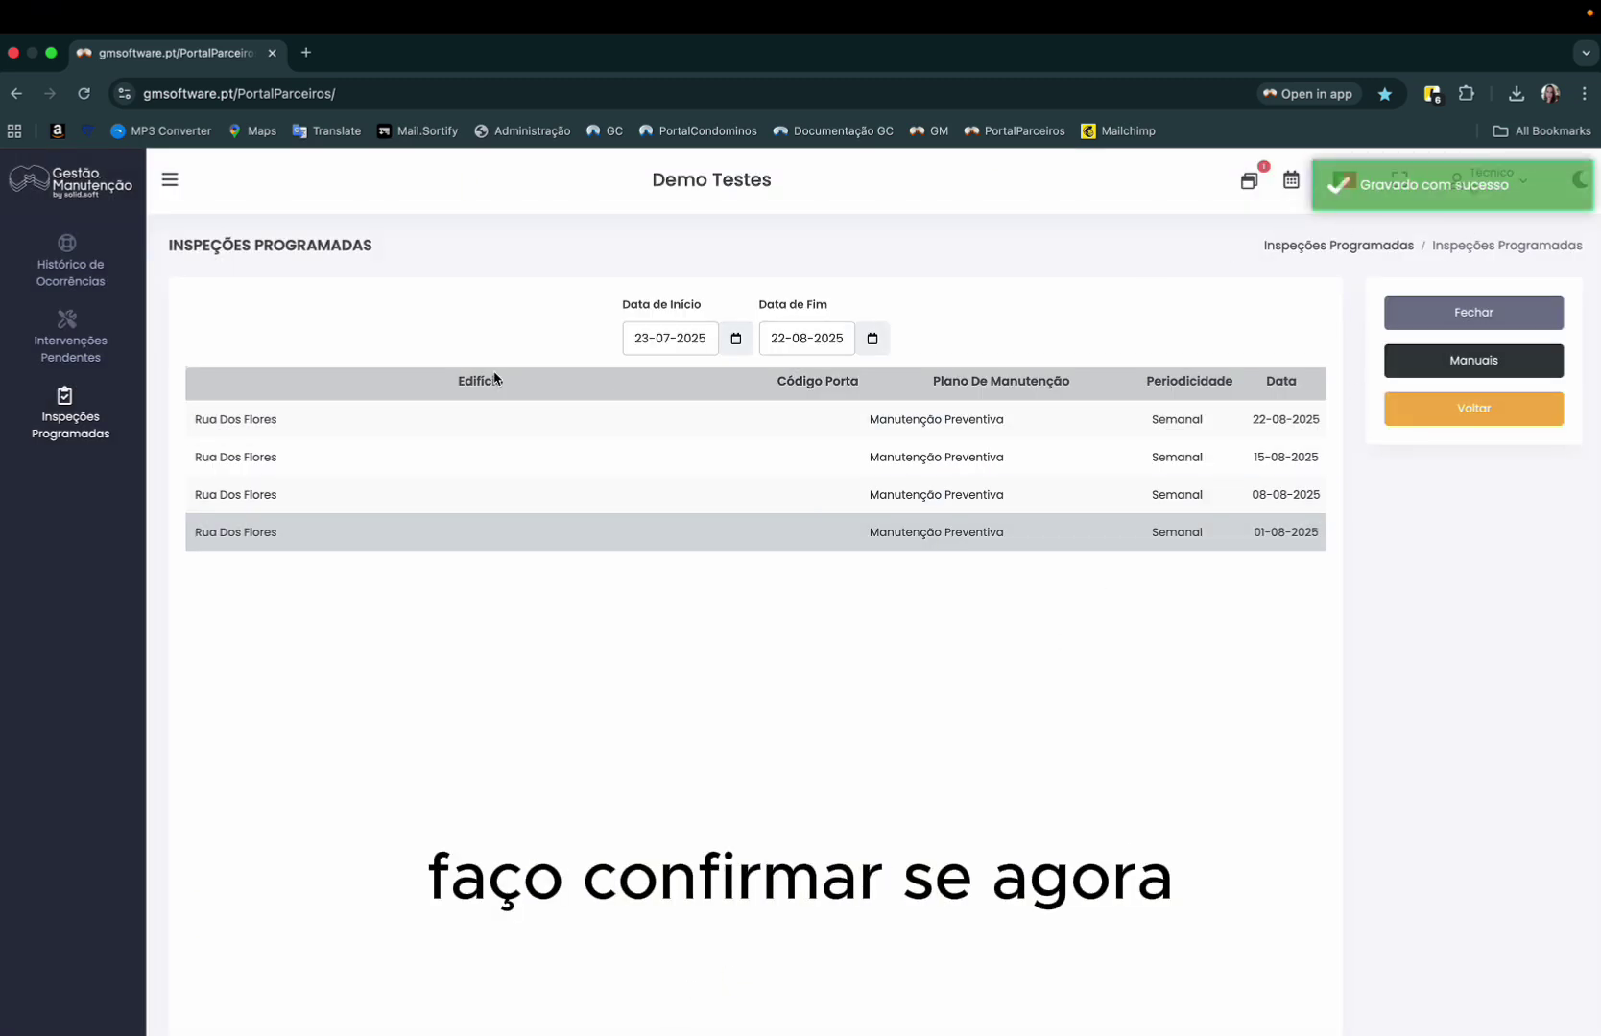
Switch back to the administrator's window and start a new occurrence for building 05 - Rua Dos Flores
click(1276, 185)
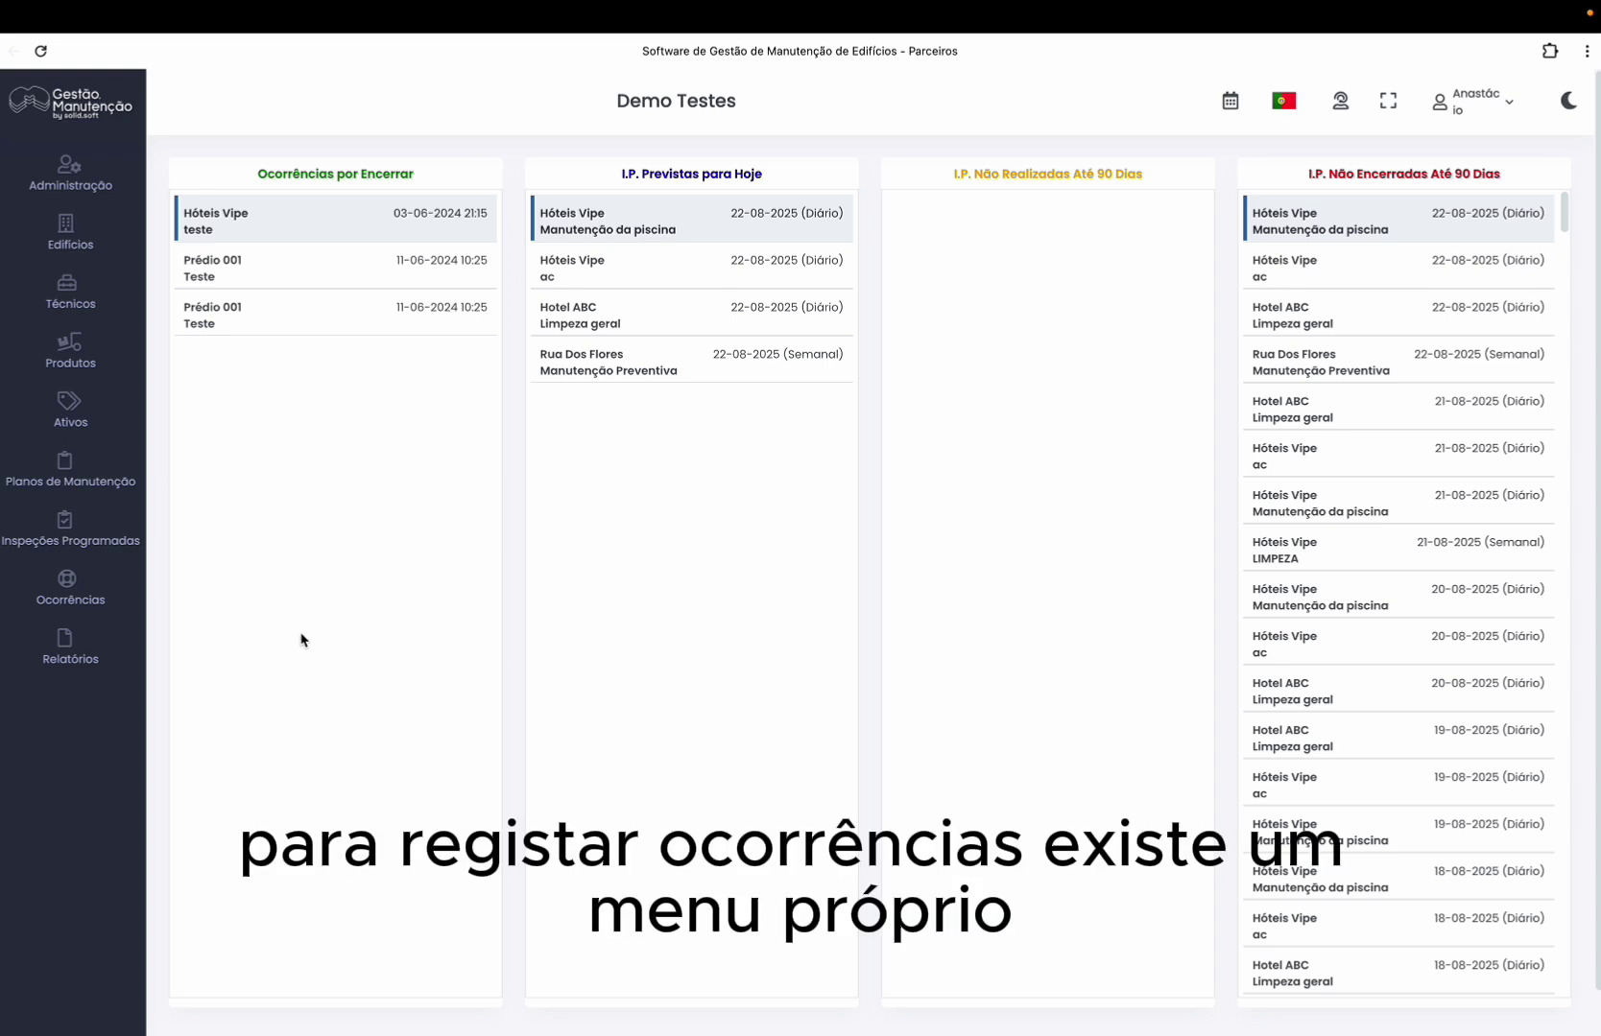
click(67, 584)
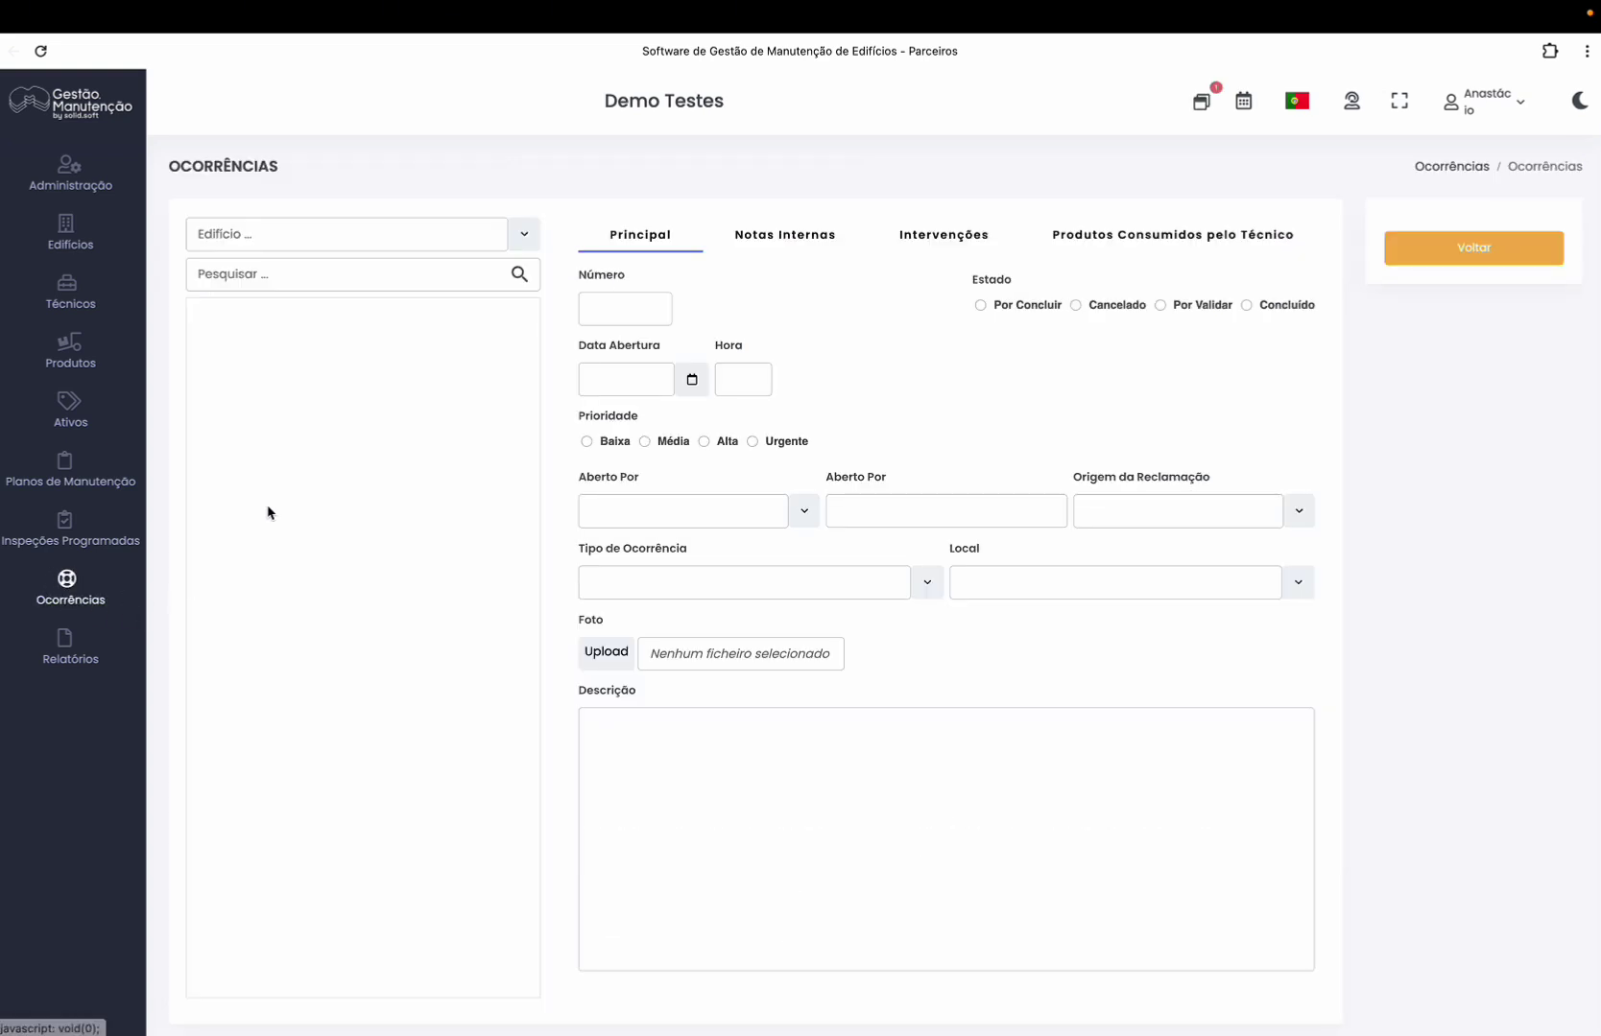
click(389, 232)
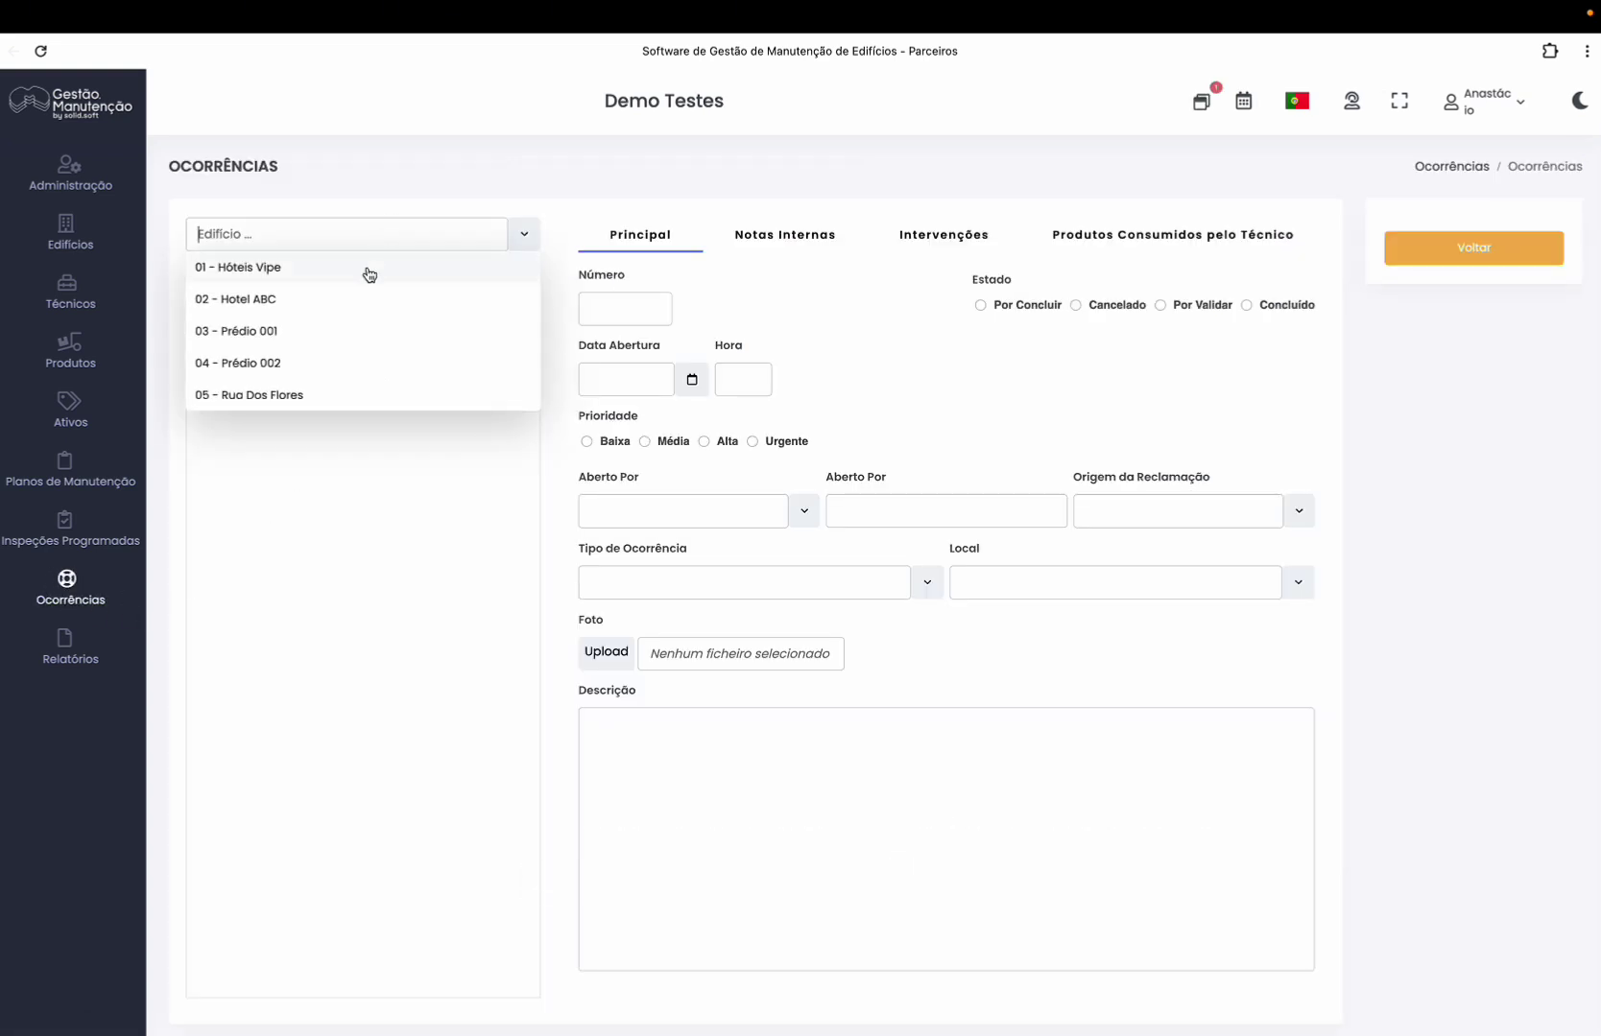
click(303, 396)
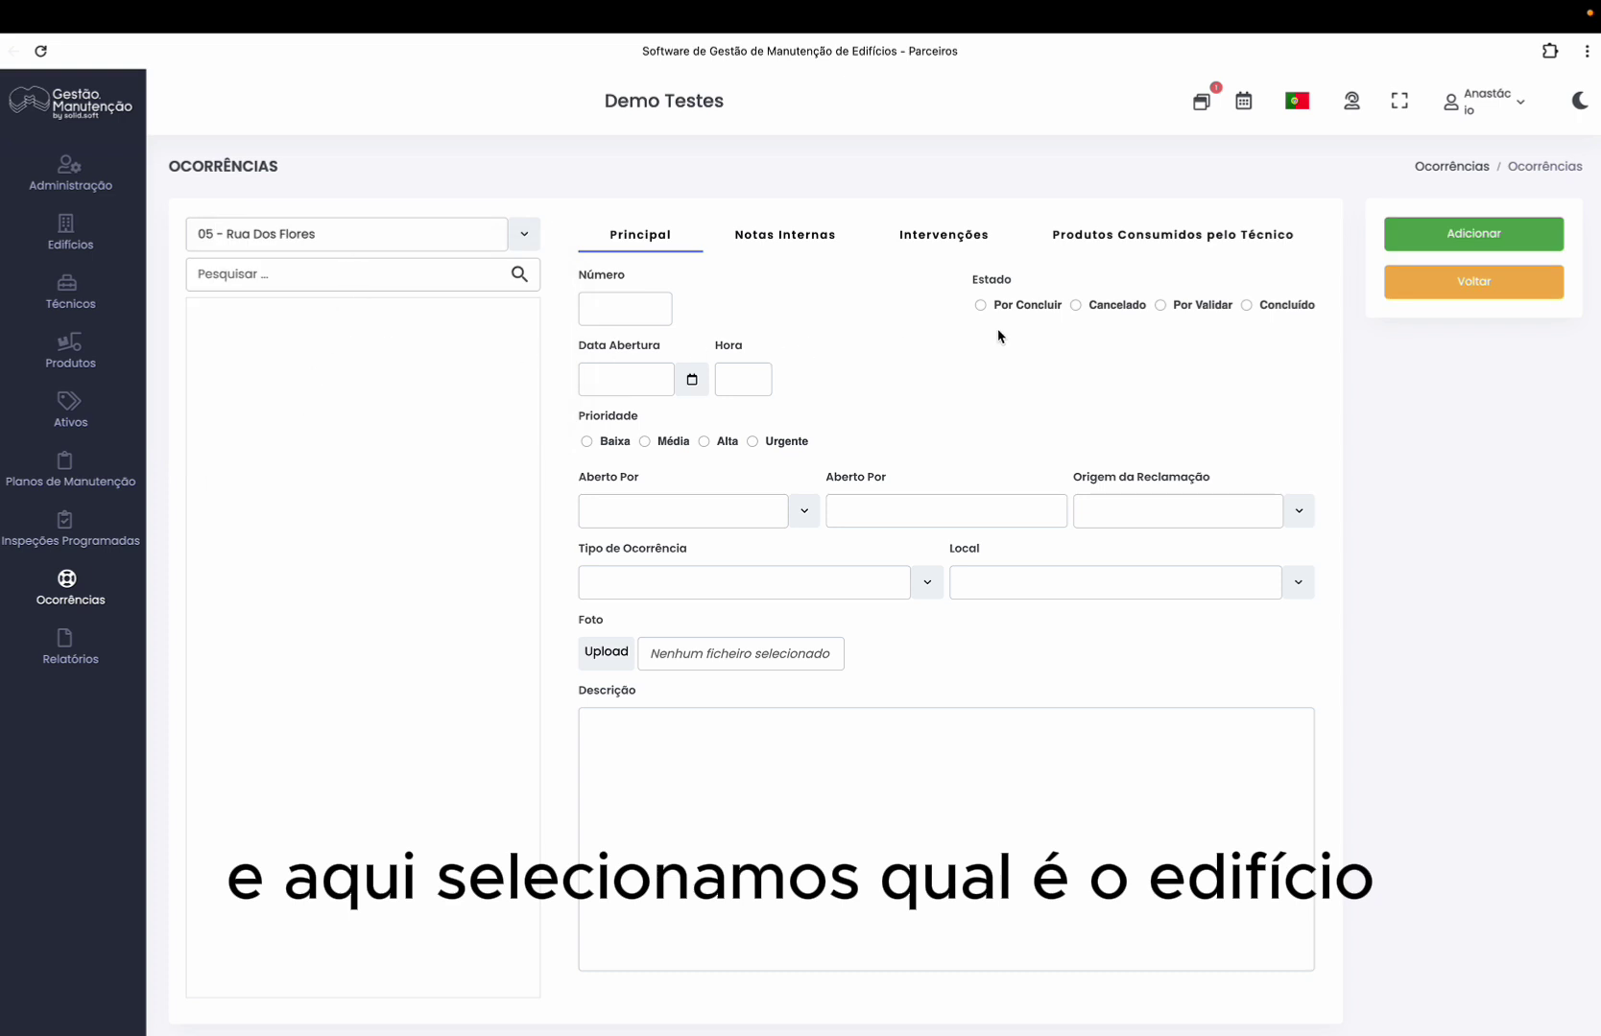
click(1424, 241)
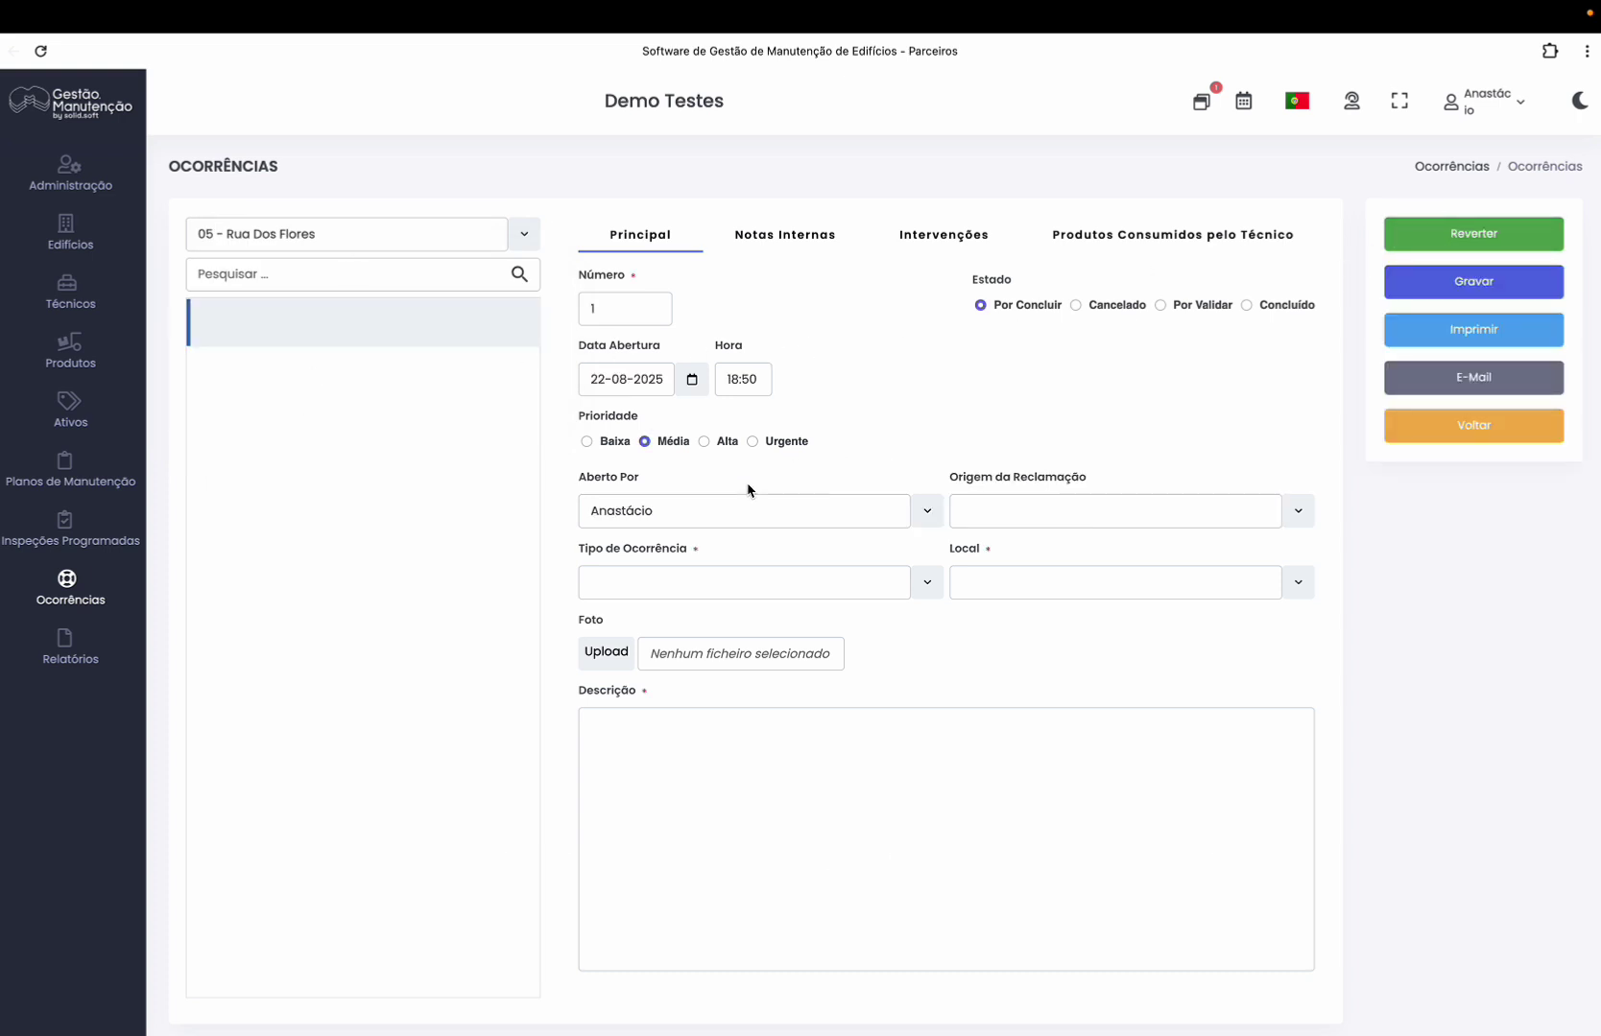
Set the occurrence's complaint origin to Proprietário, its type to Segurança and its location to Area Exterior > Jardim
click(1070, 513)
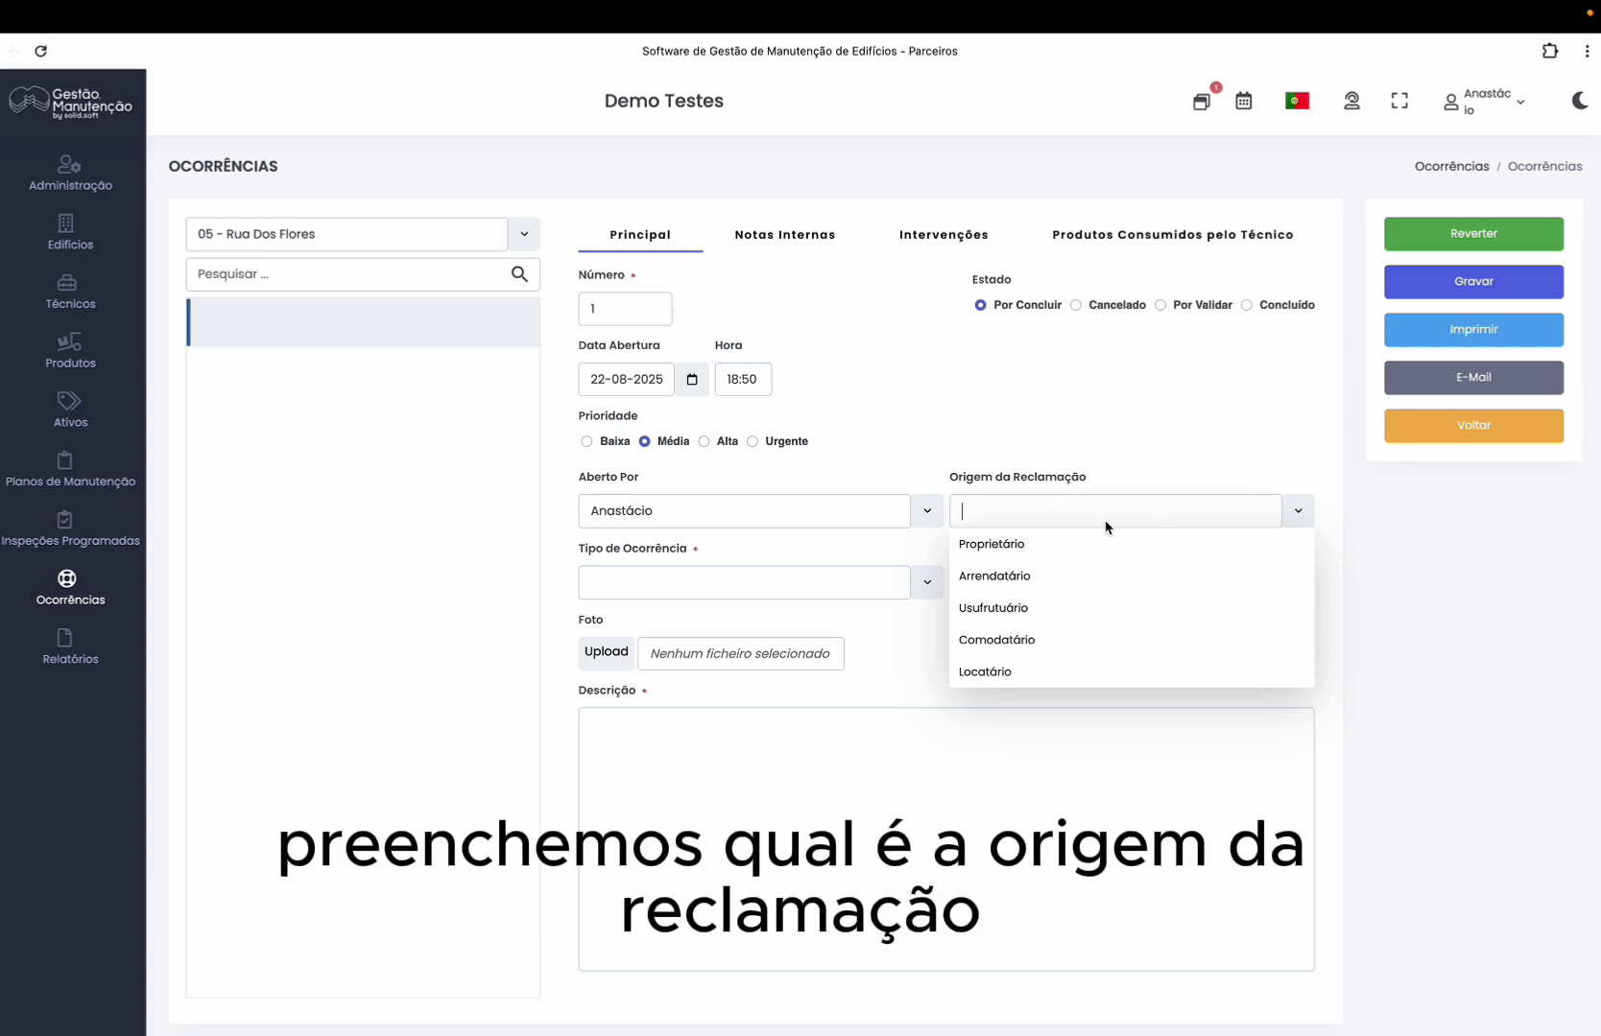
click(1096, 550)
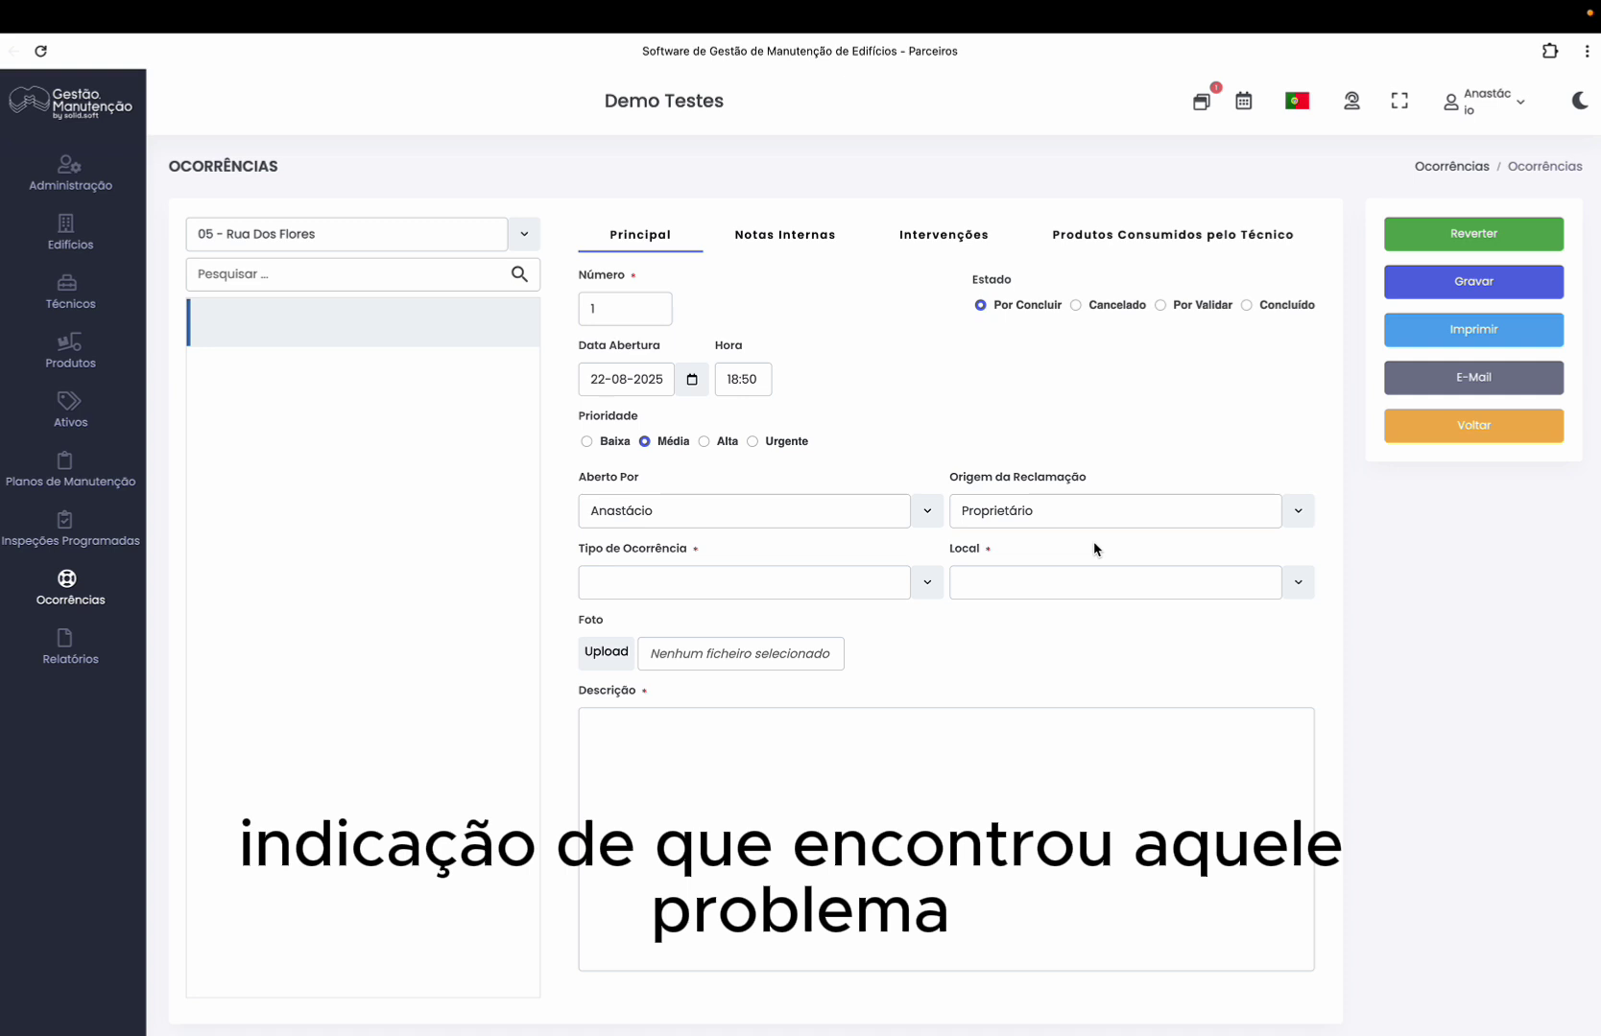
click(722, 589)
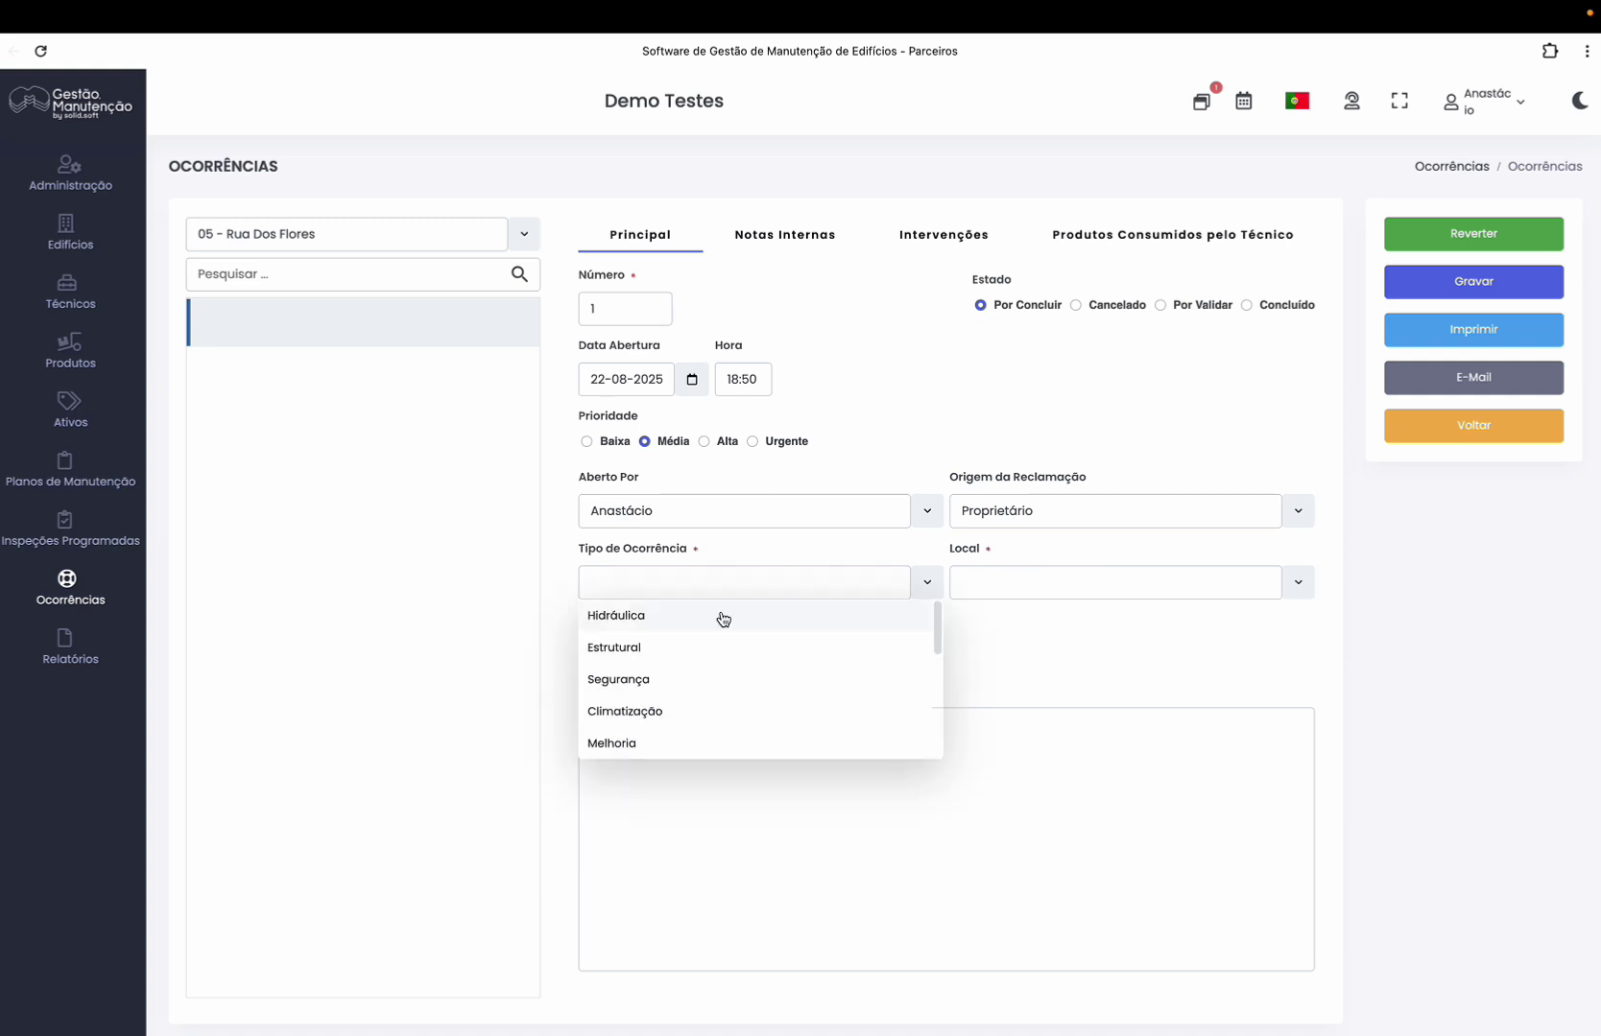
mouse_move(932, 642)
mouse_down()
mouse_move(936, 725)
mouse_move(911, 632)
mouse_up()
click(633, 686)
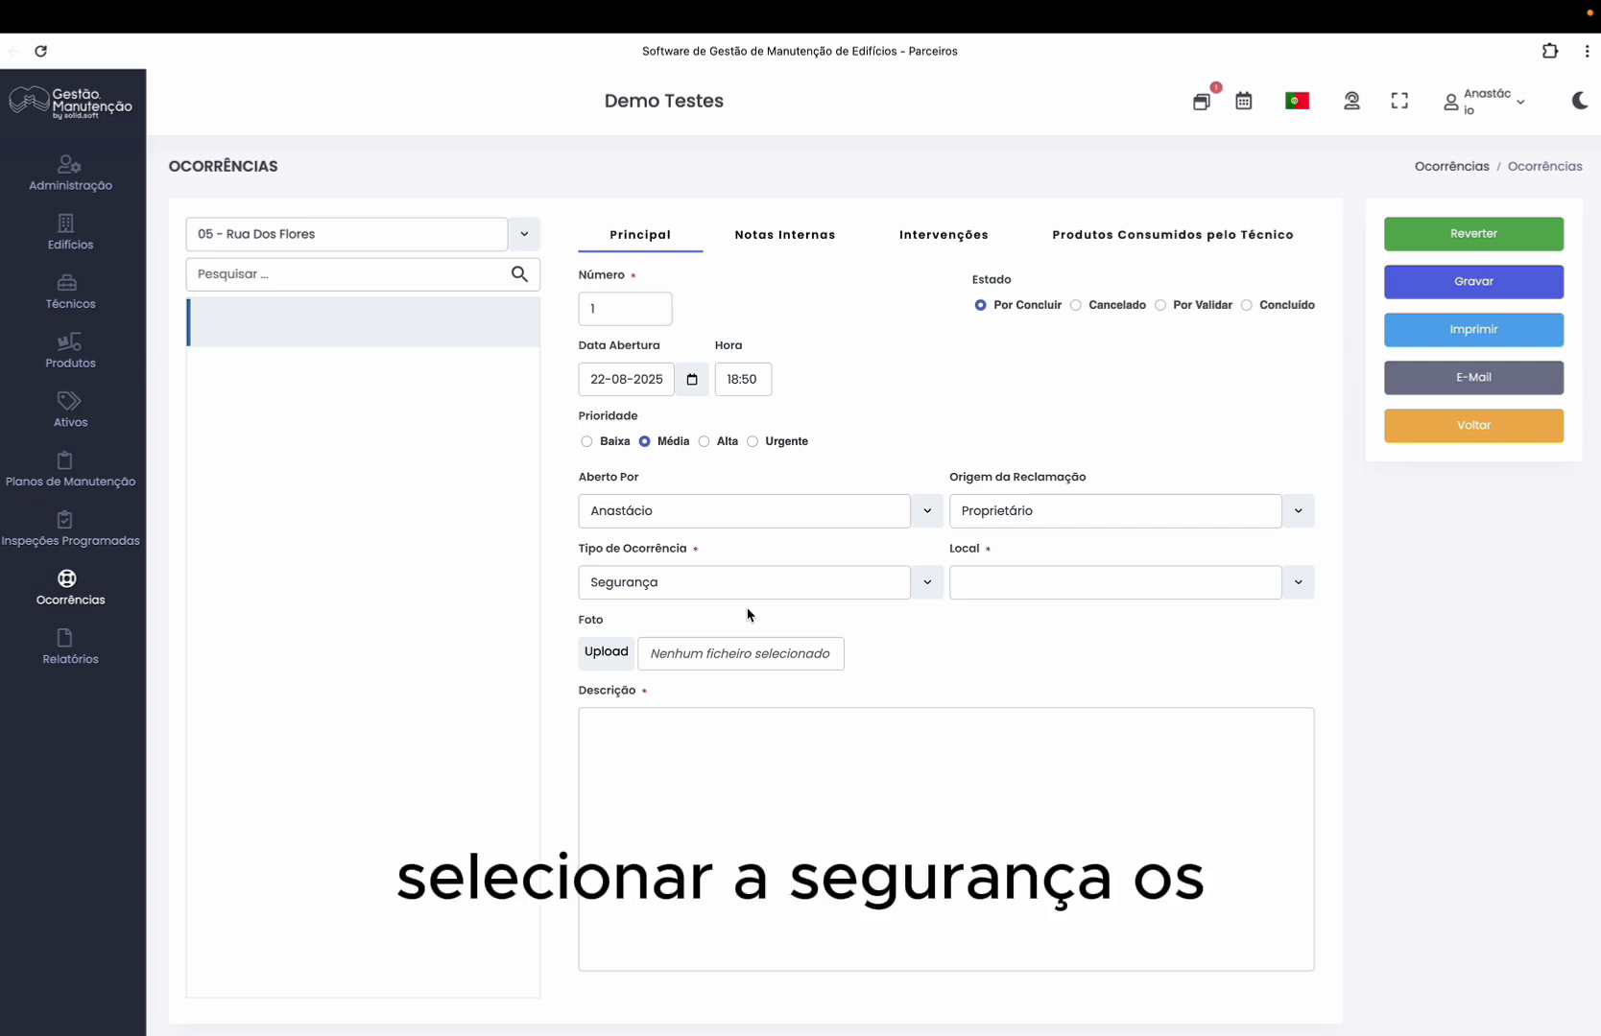
click(992, 589)
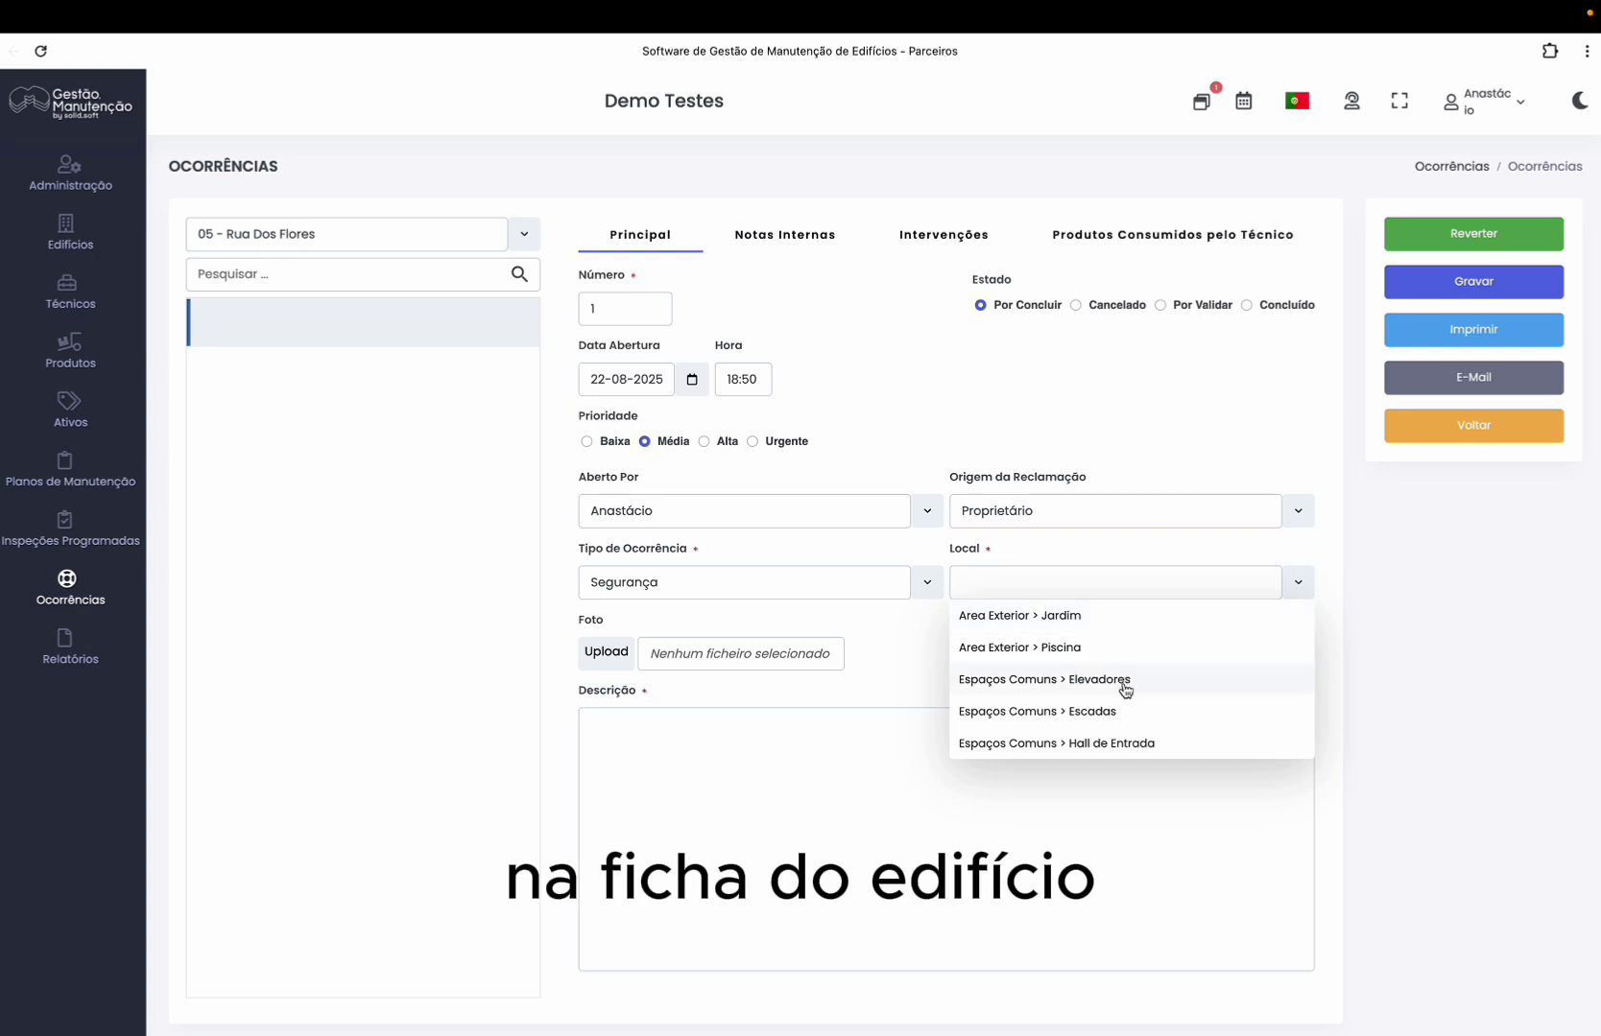
click(1066, 617)
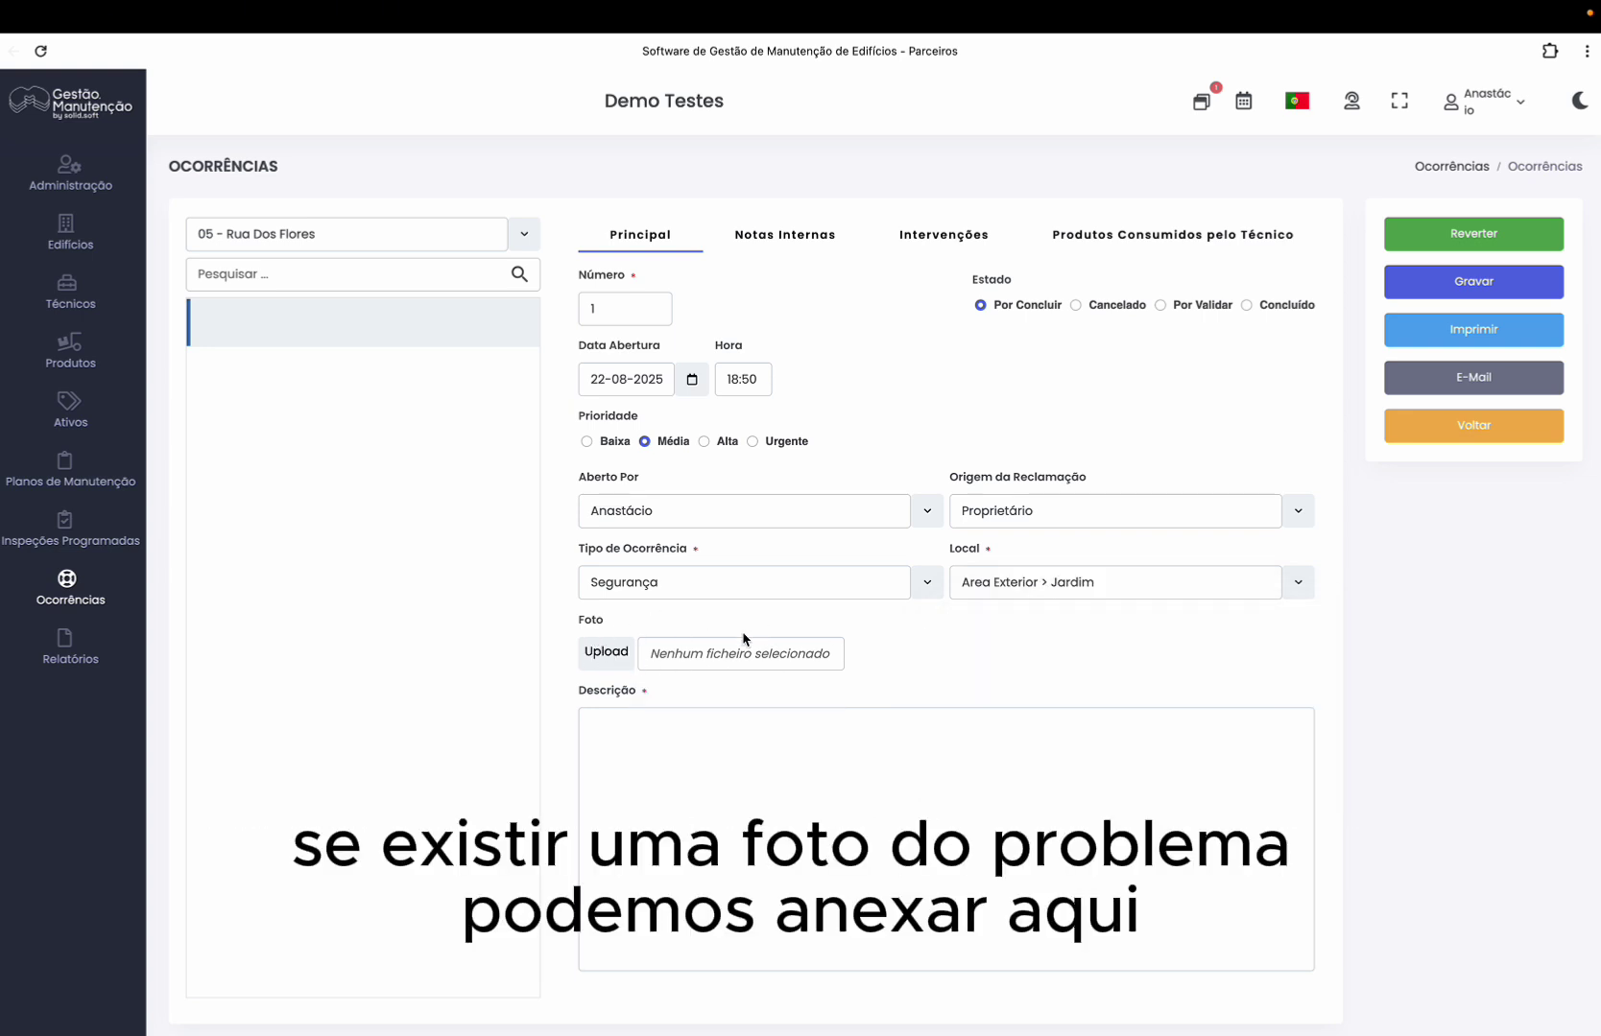
Describe the occurrence as "Vedação Partida" and save it
click(765, 761)
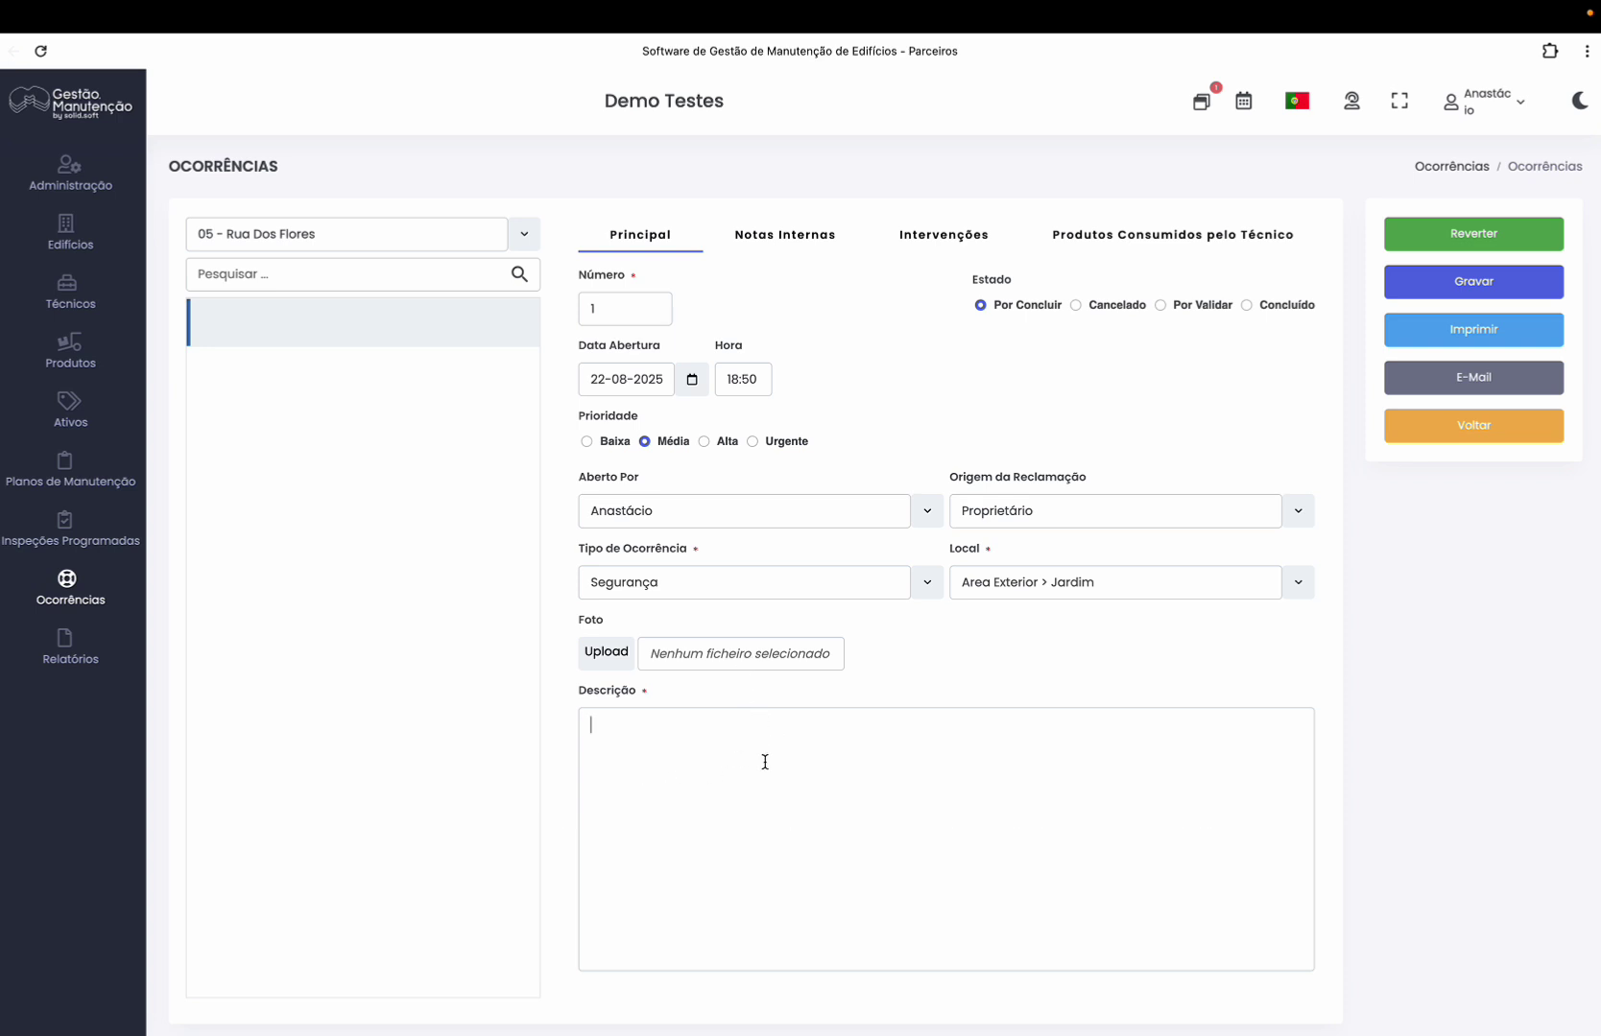
text(Vedação Partida)
click(1498, 283)
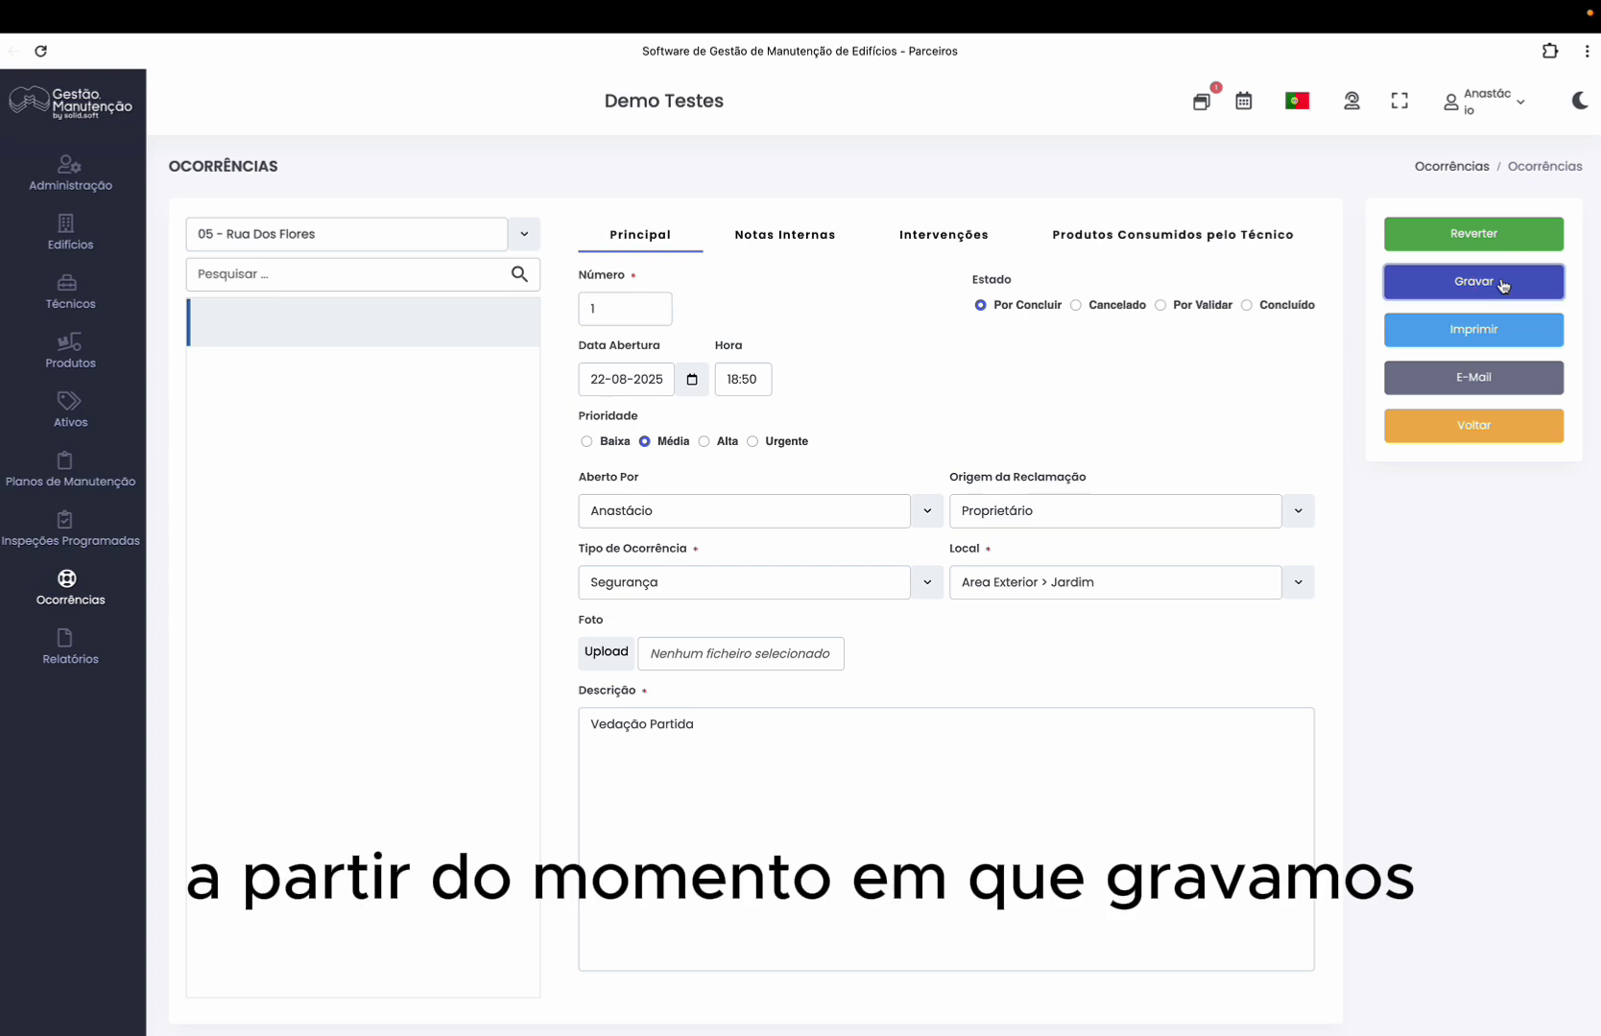
click(1034, 745)
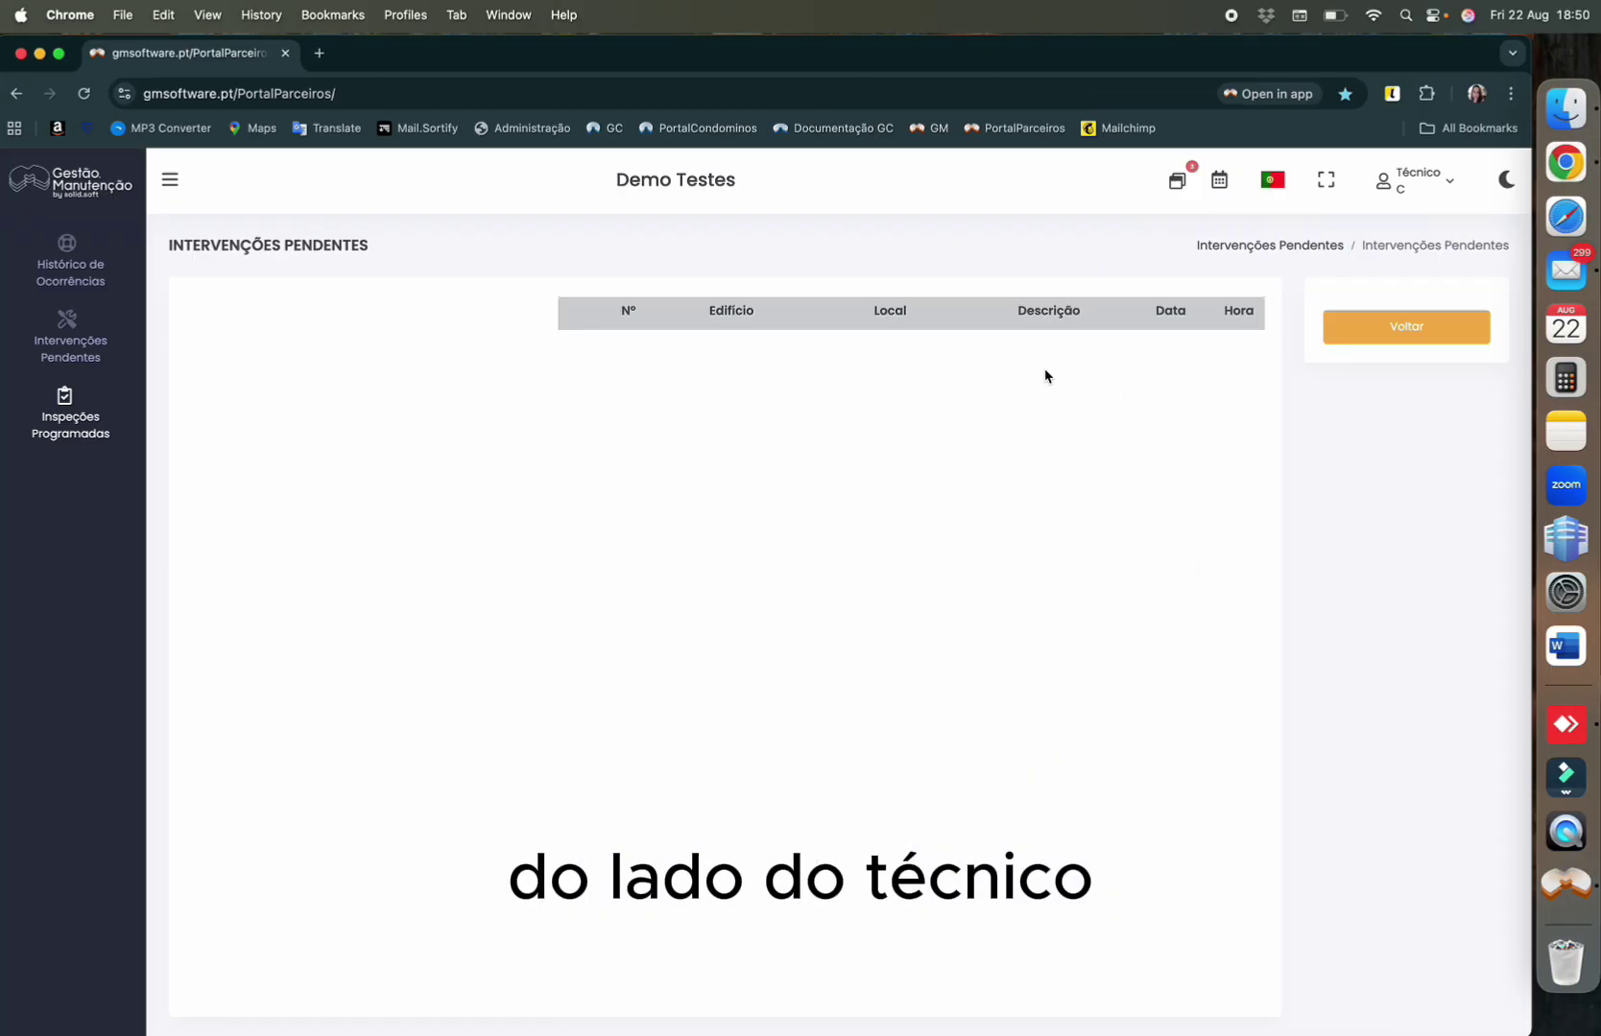
Open the pending Vedação Partida intervention for Rua Dos Flores and log it as Iniciado with the comment "Iniciao da reparaçõa"
click(68, 331)
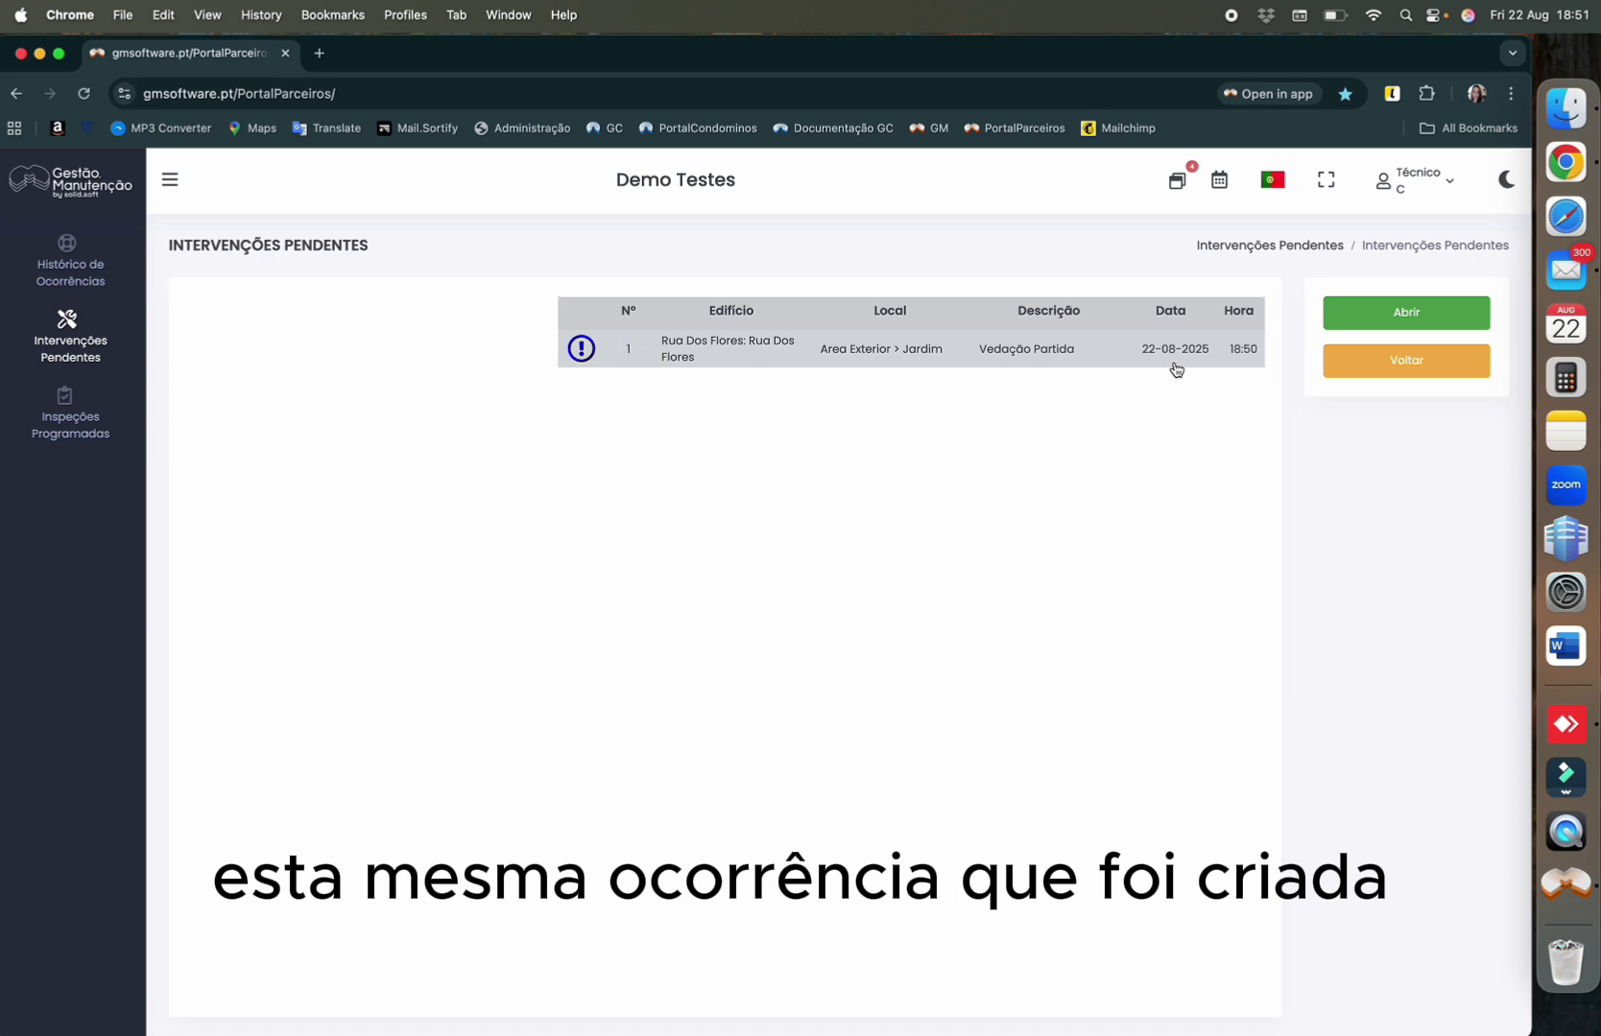
click(1452, 326)
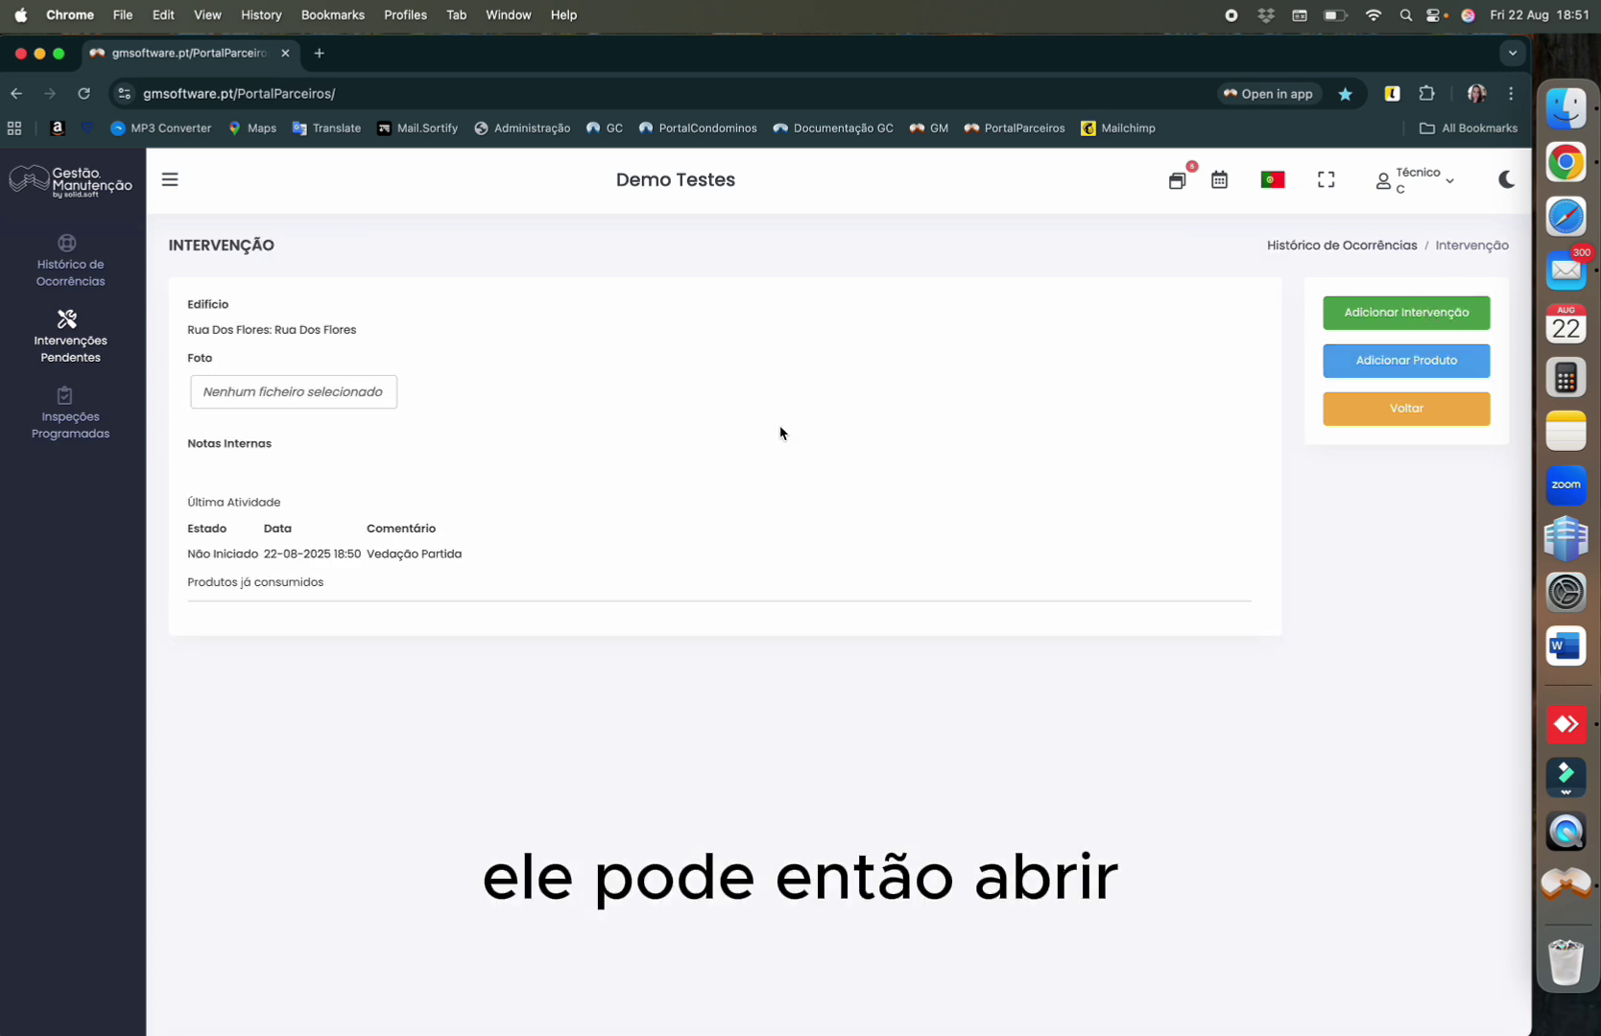
click(1442, 314)
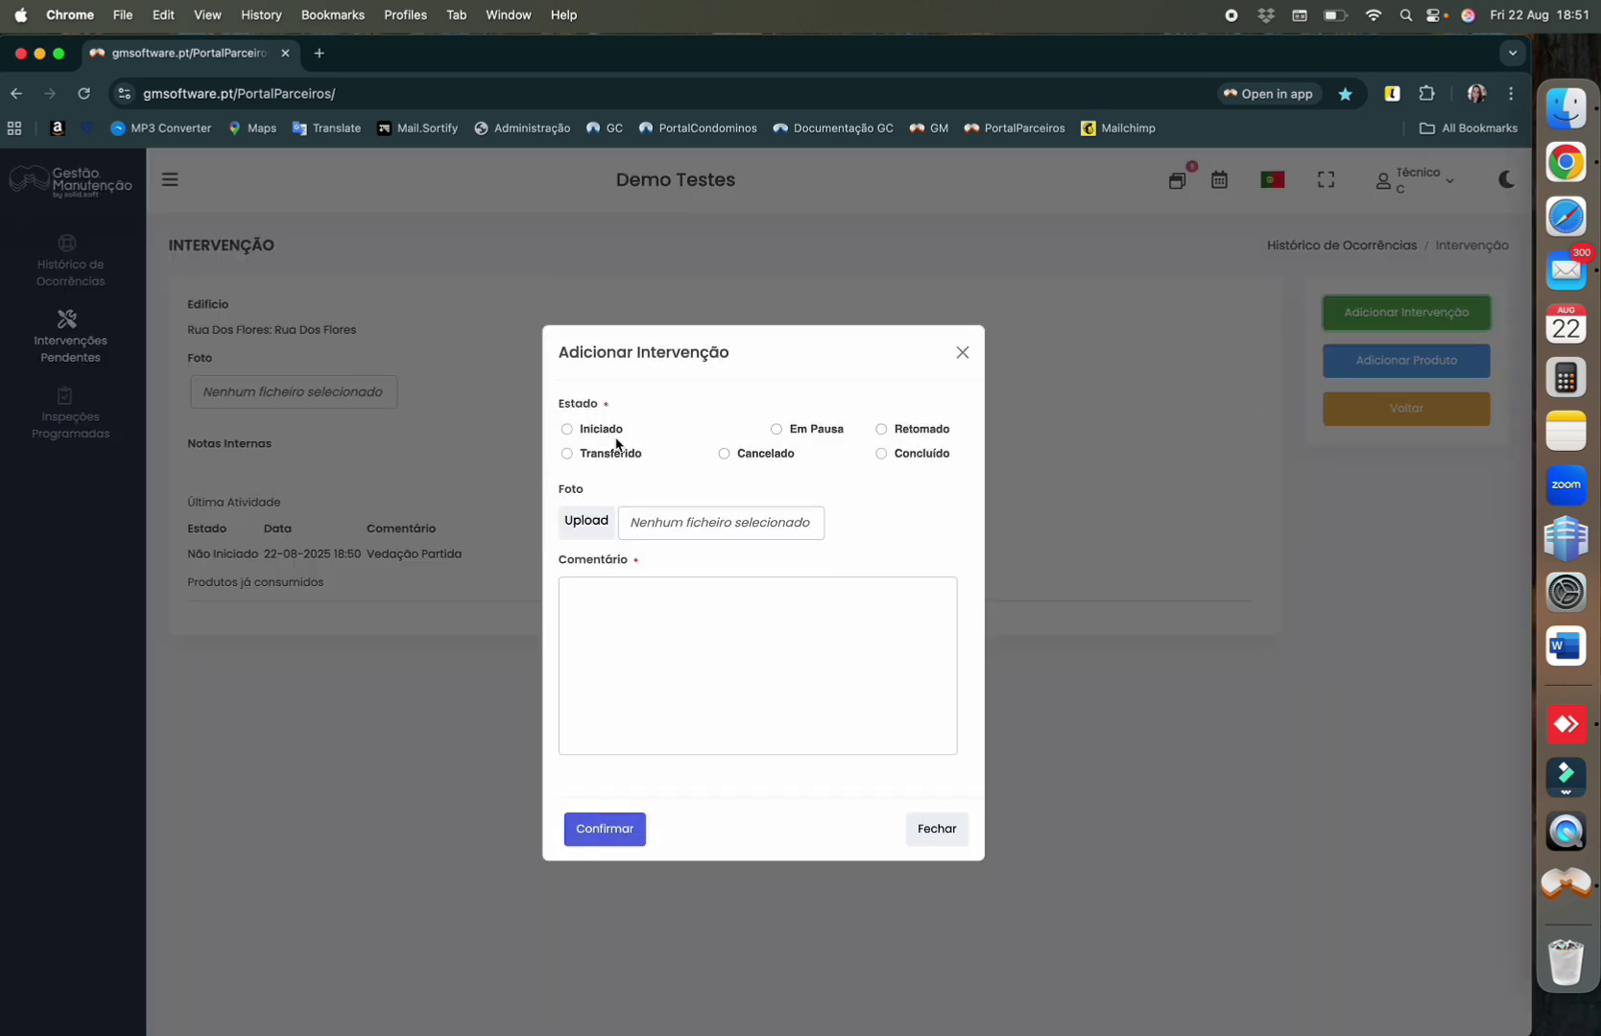
click(615, 433)
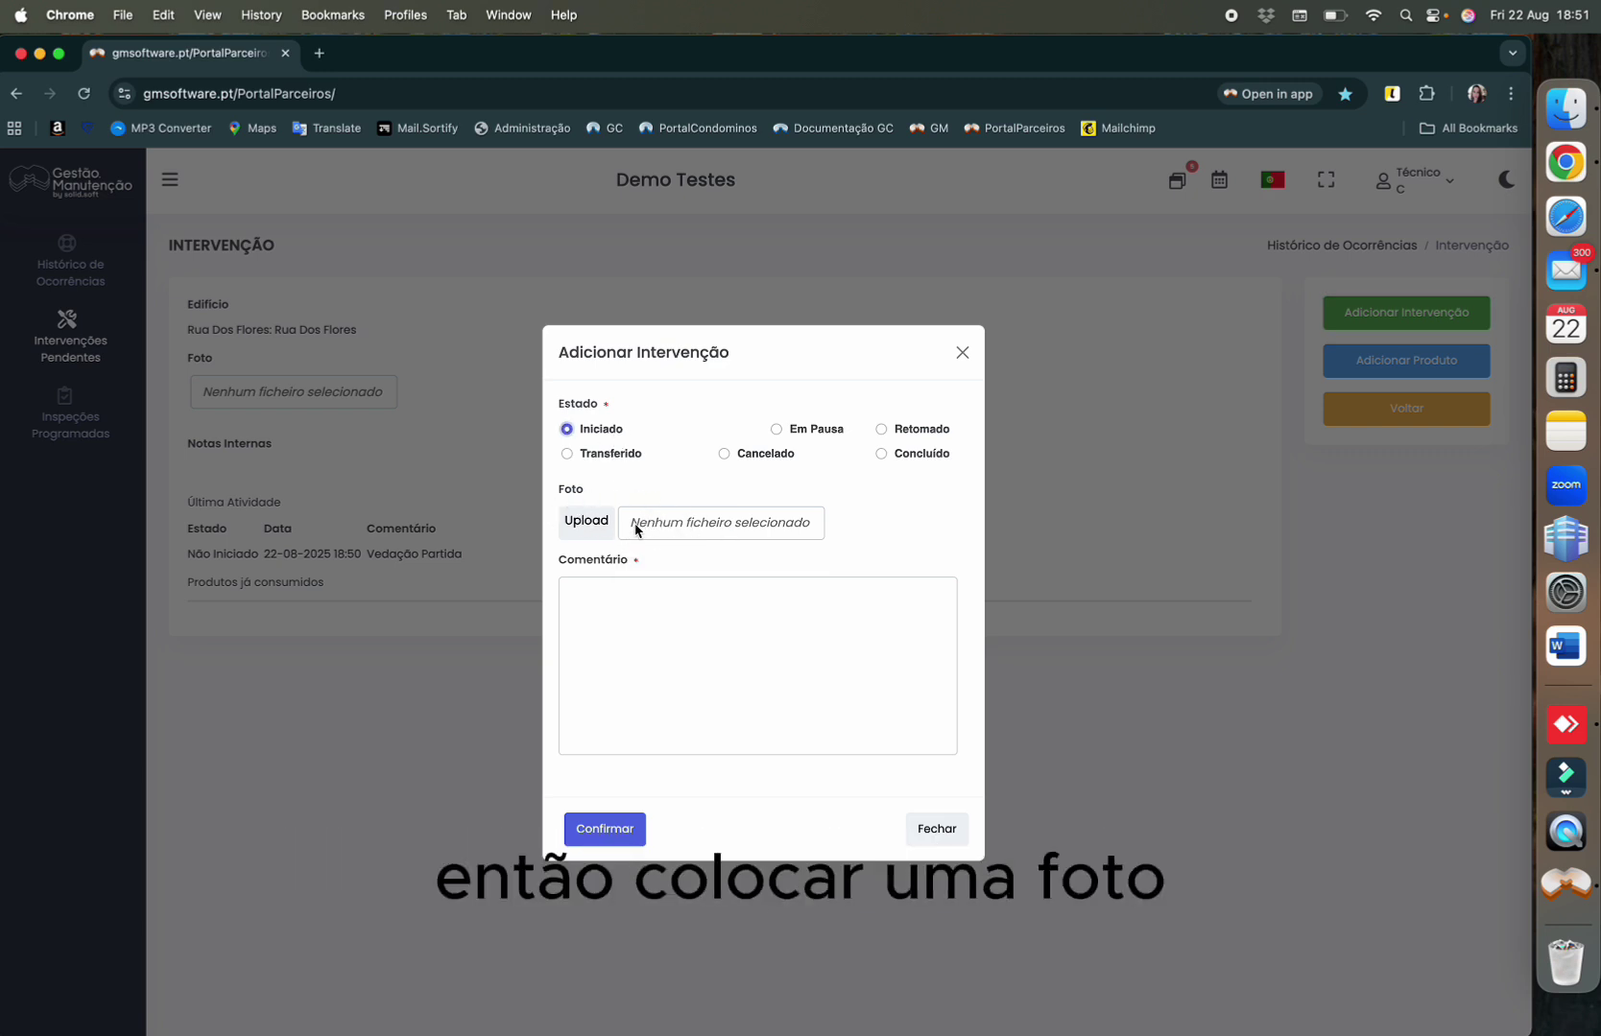
click(625, 631)
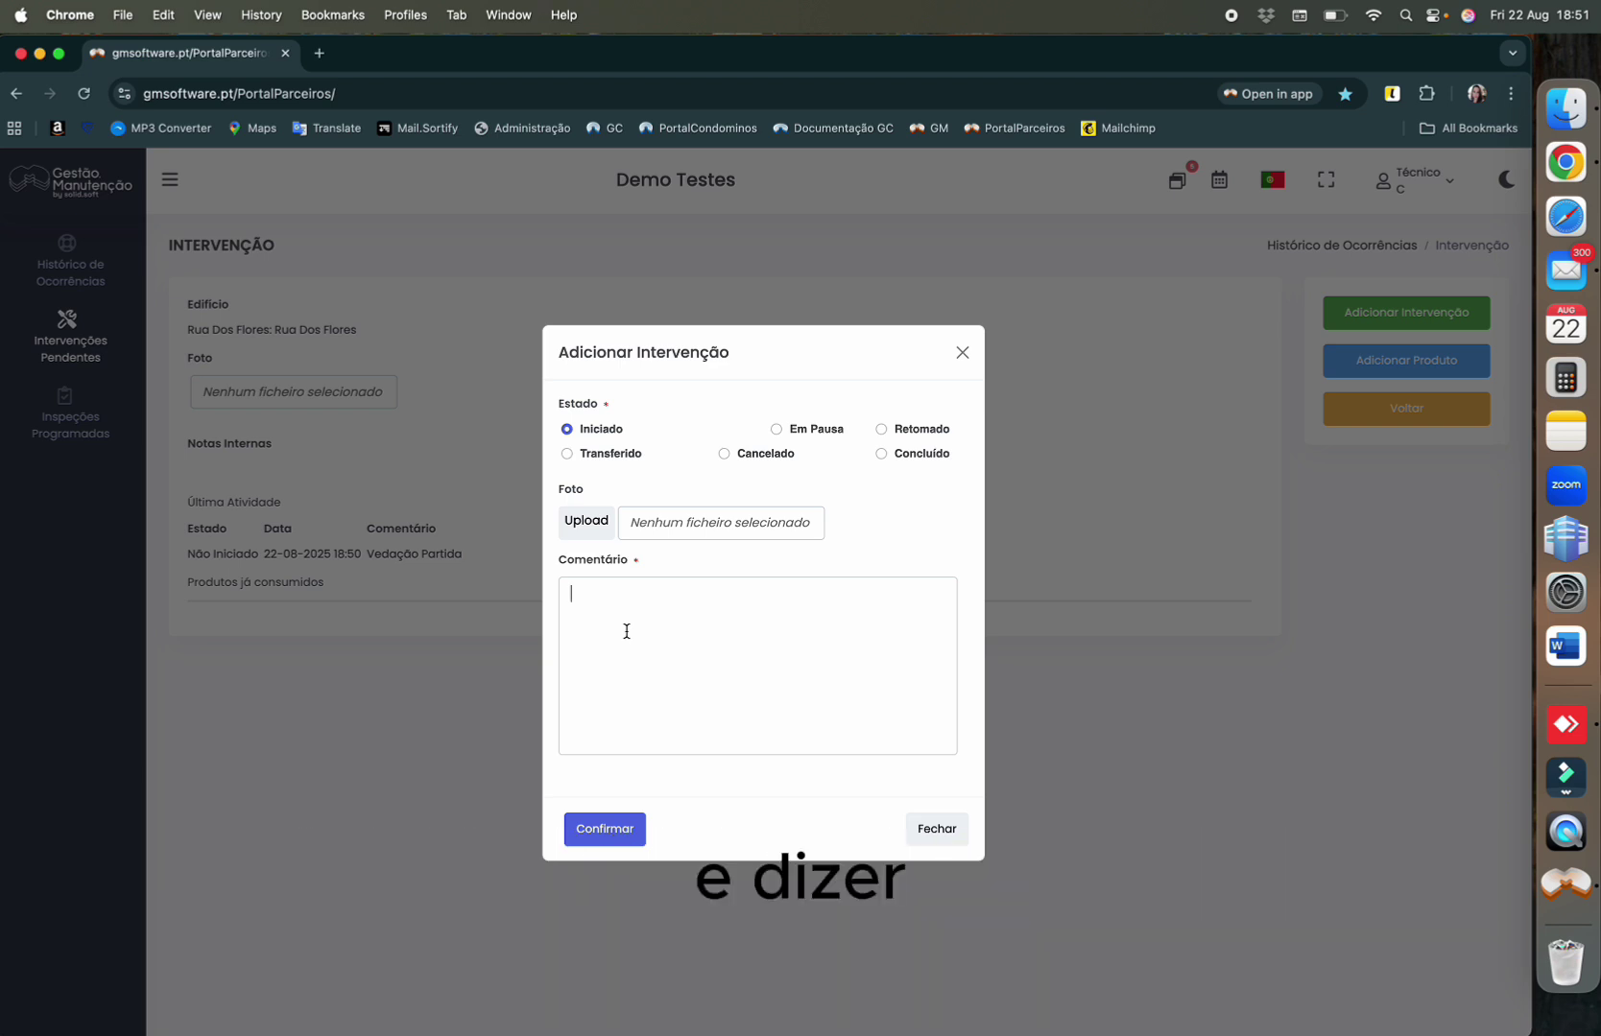
text(Iniciao )
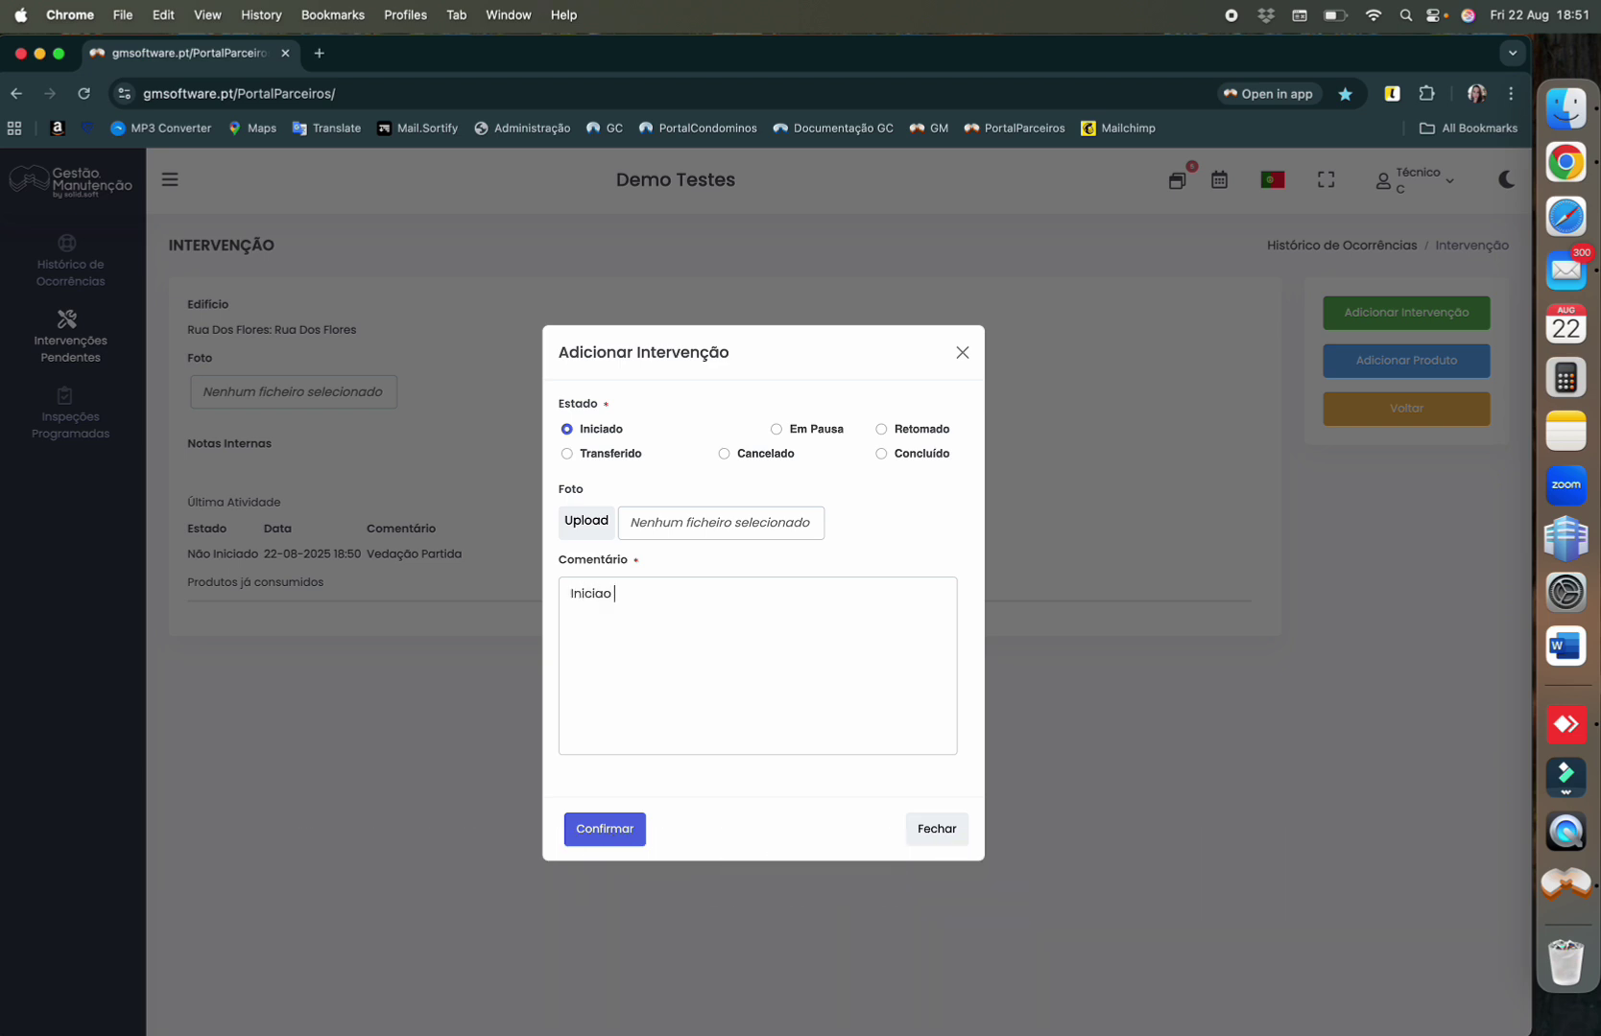
text(da reparaçõa)
click(615, 830)
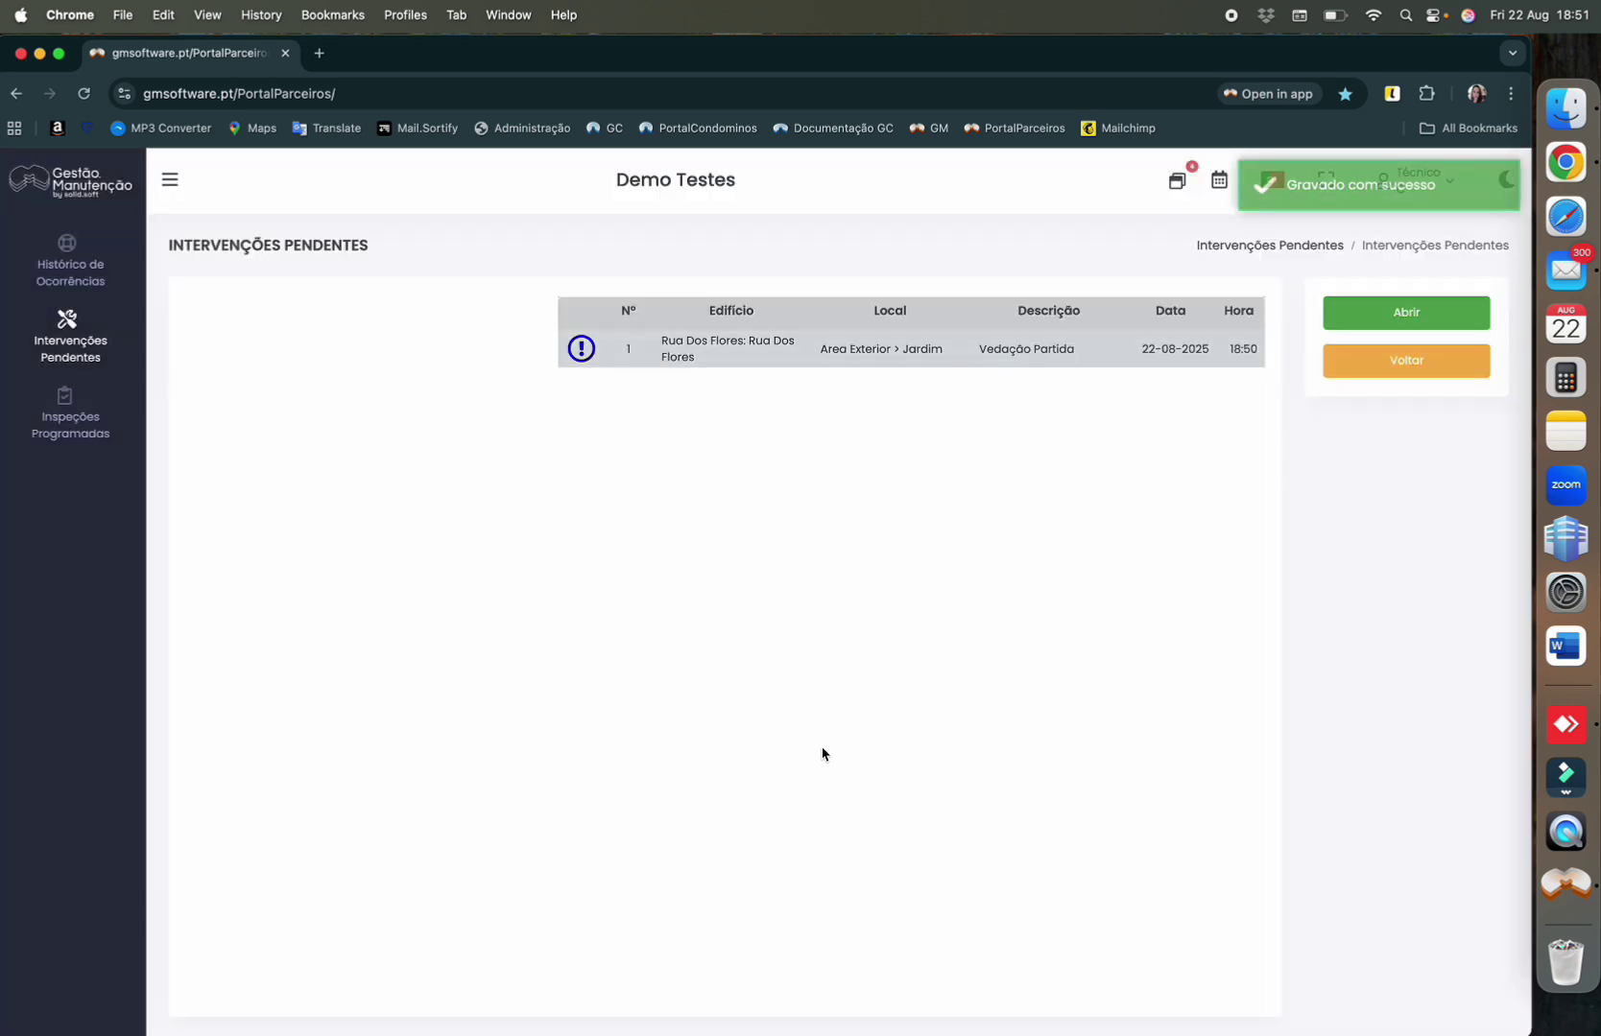
Reopen the pending intervention and add one unit of the product Motor Portão to it
click(1394, 312)
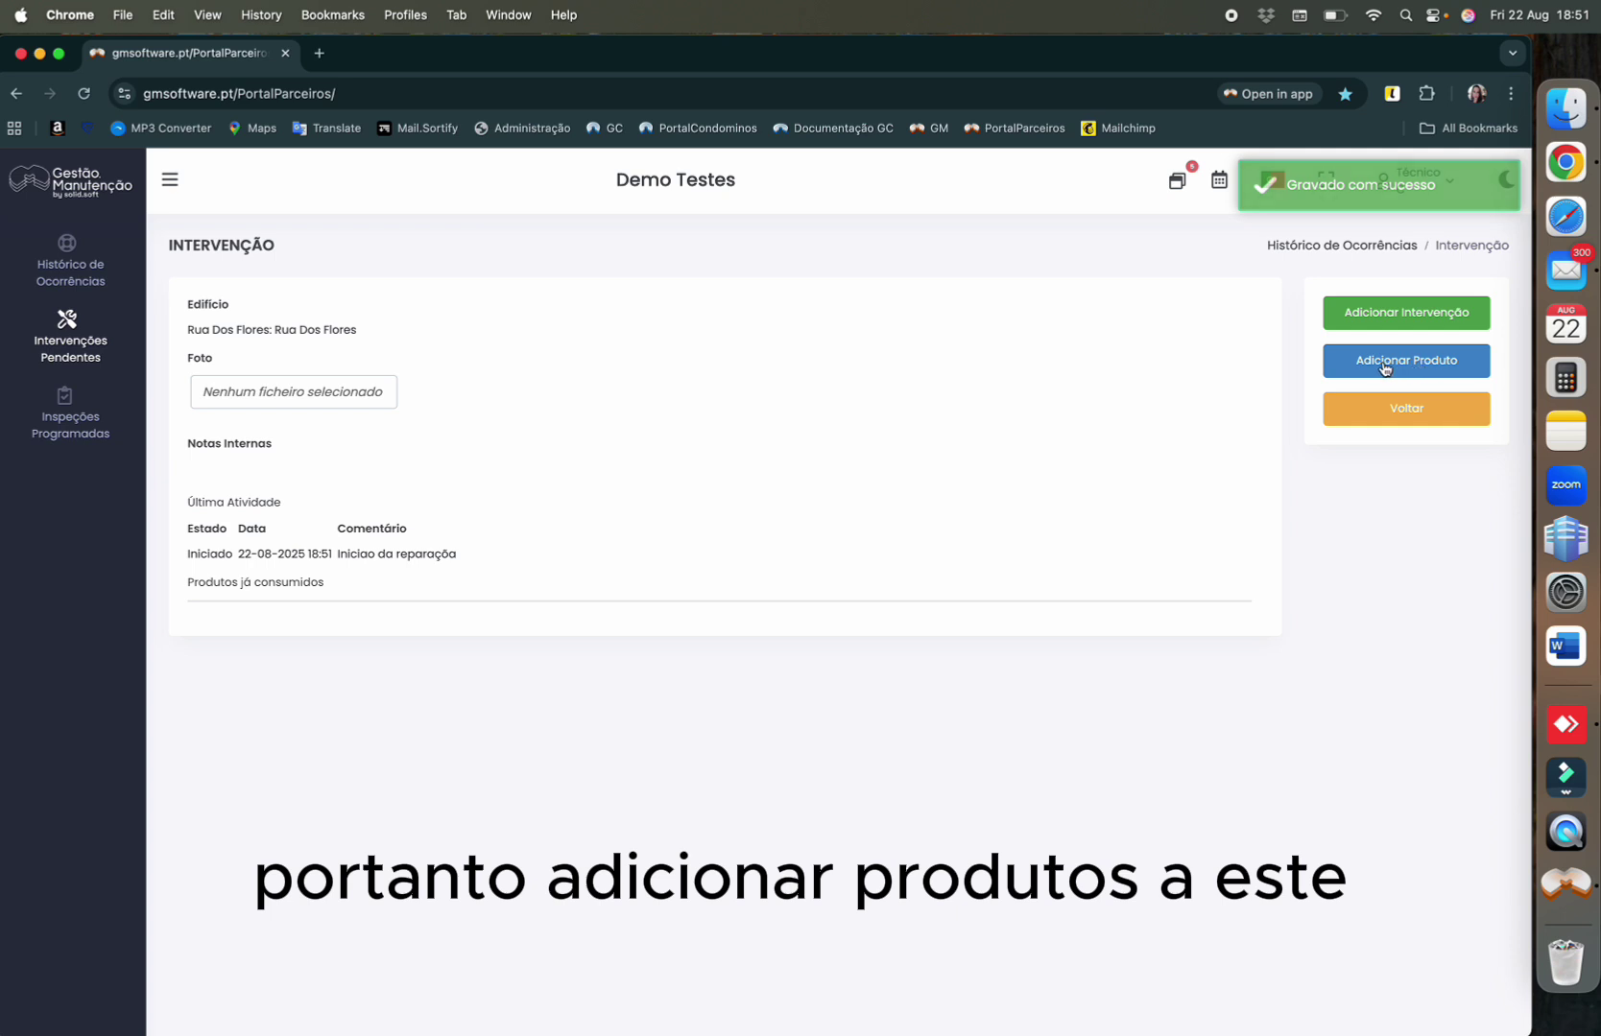
click(1384, 368)
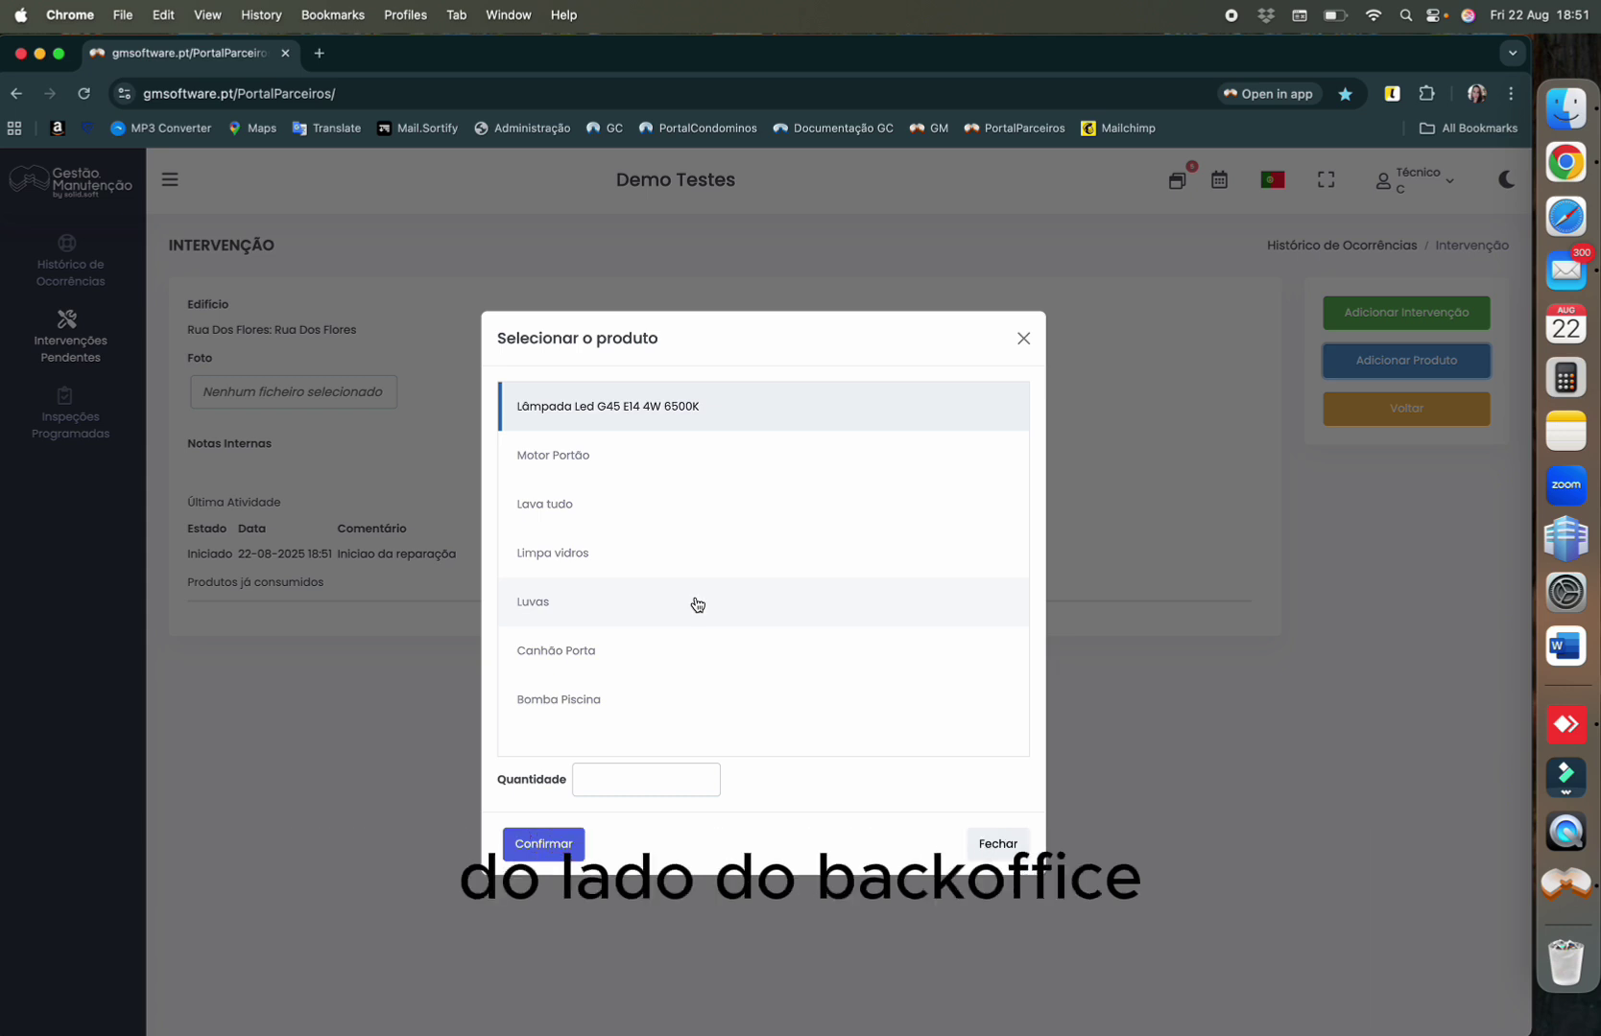
click(559, 702)
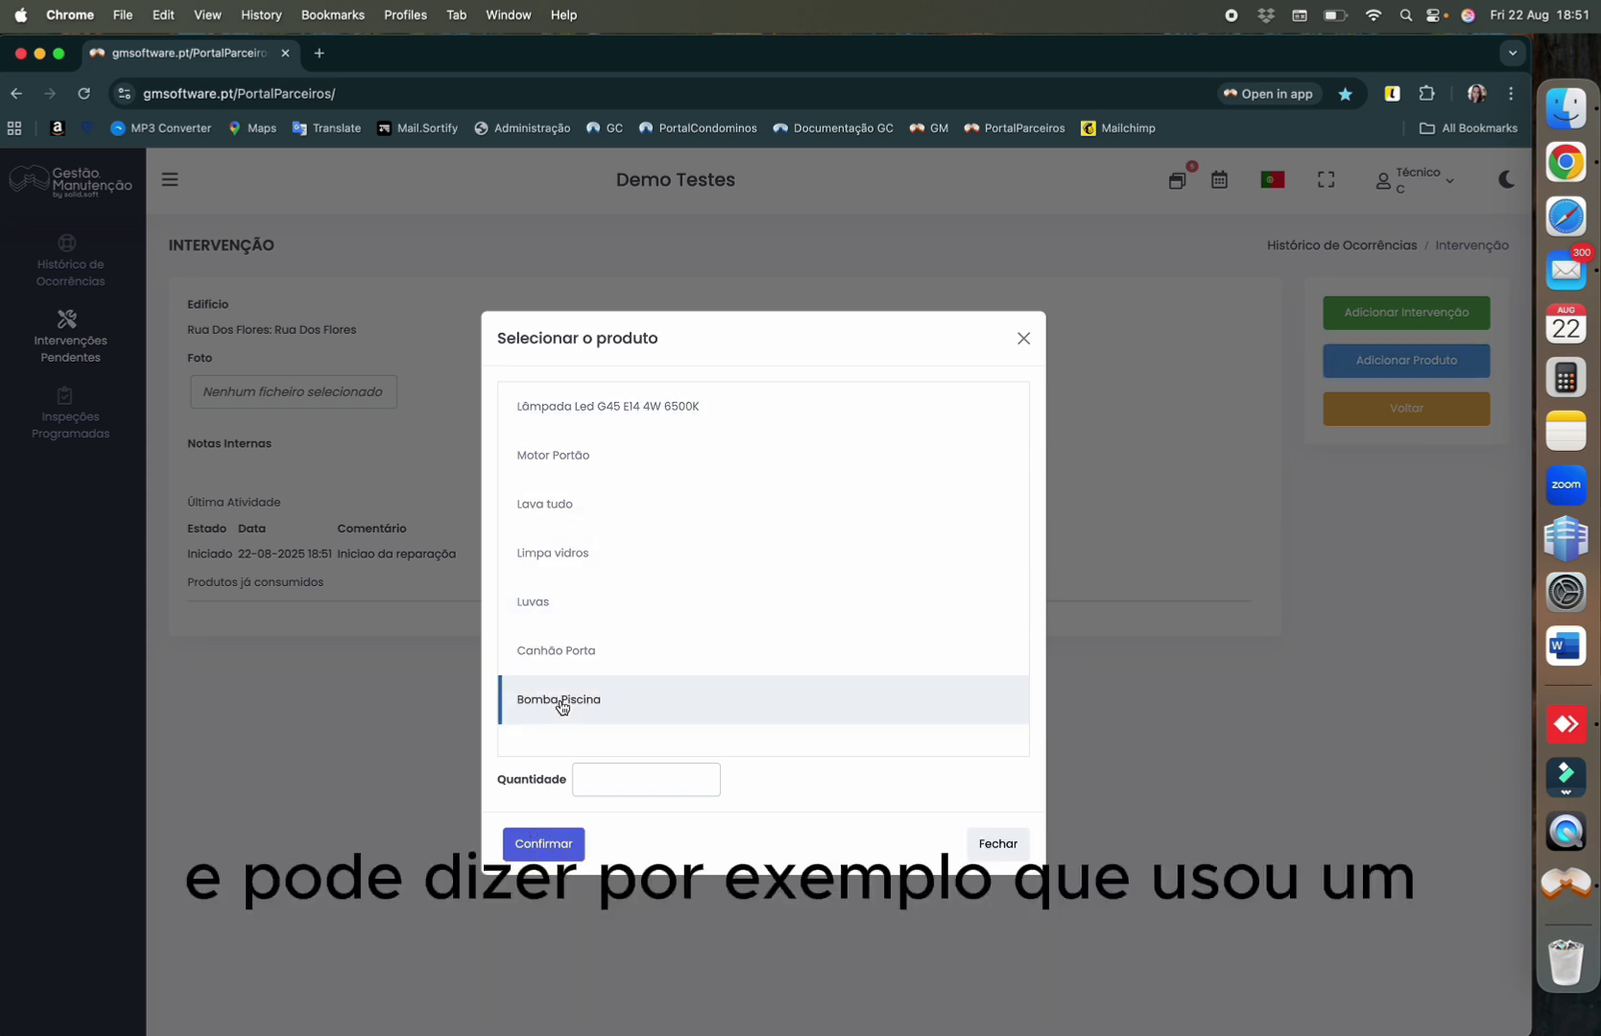
click(553, 461)
click(664, 797)
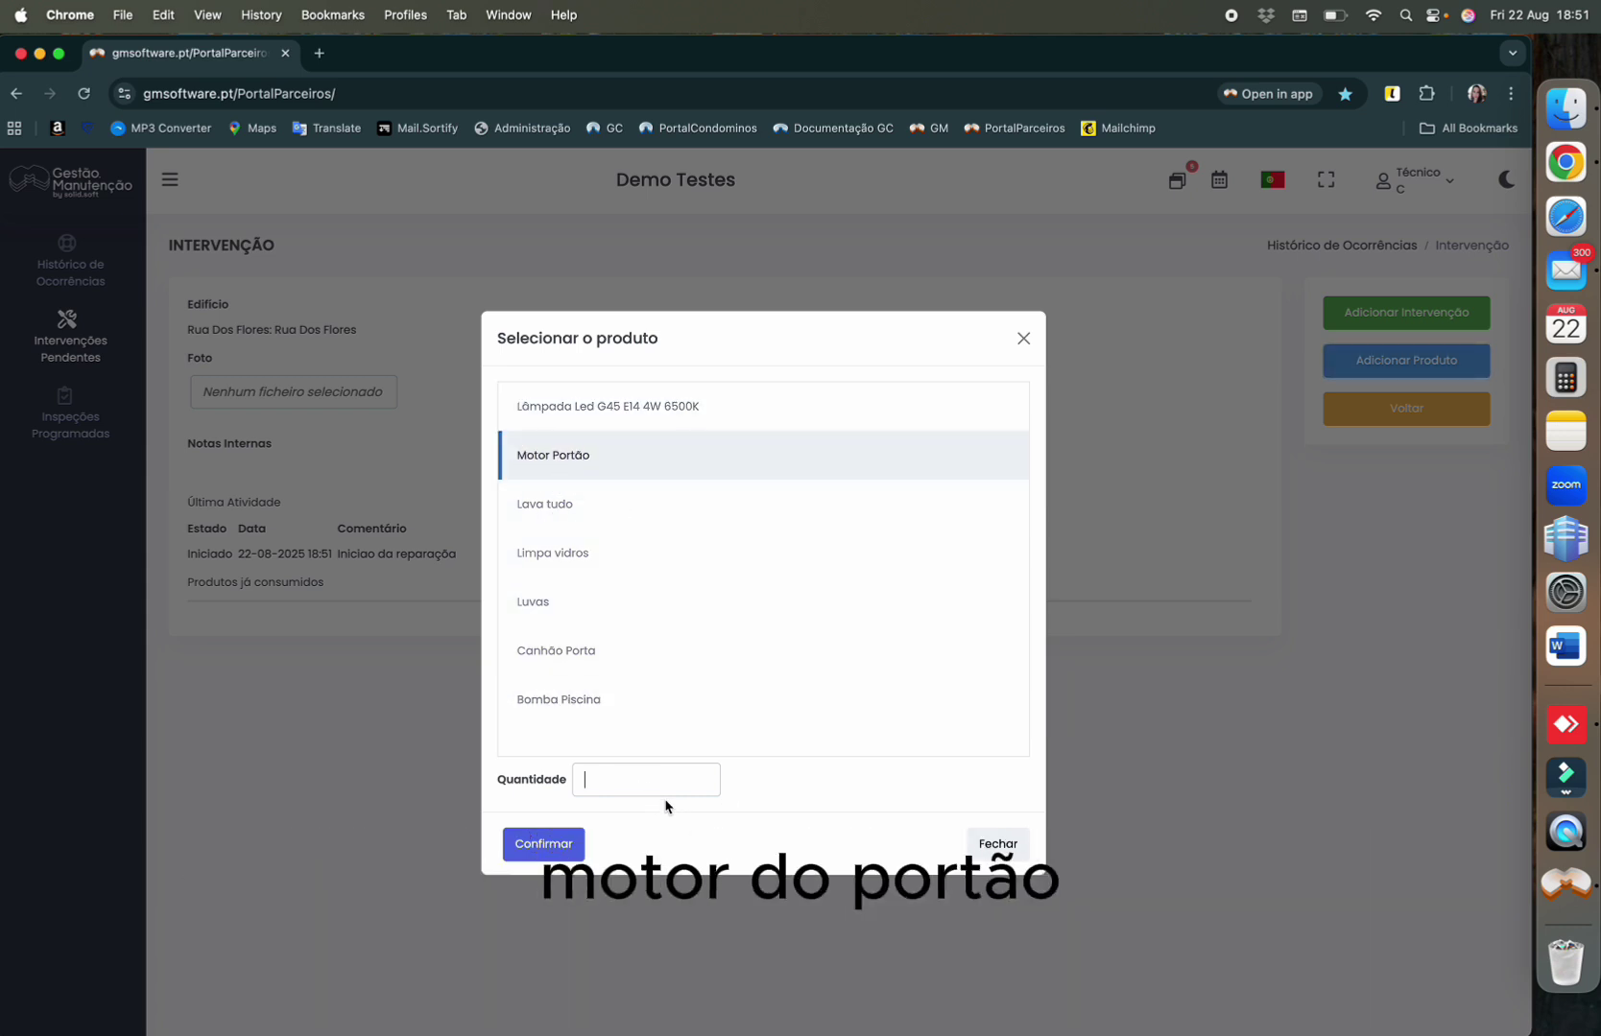
text(1)
click(549, 849)
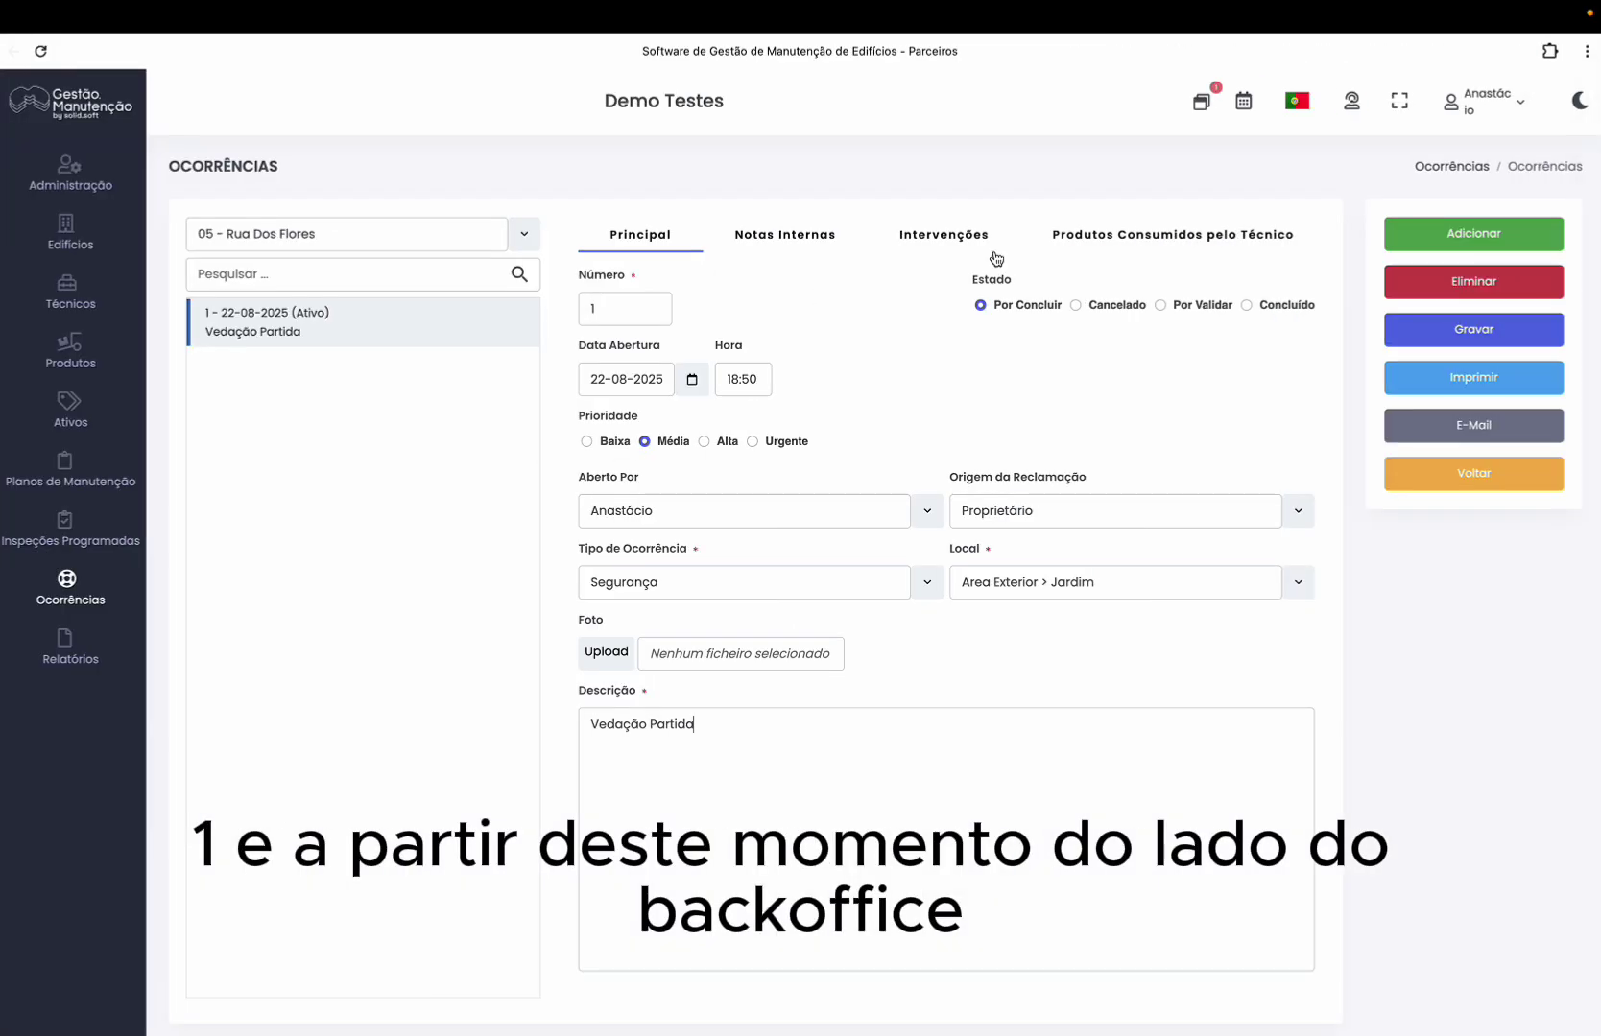
In the administrator's window, reload the occurrence of 05 - Rua Dos Flores and review its interventions and the products consumed by the technician
click(1409, 478)
click(68, 585)
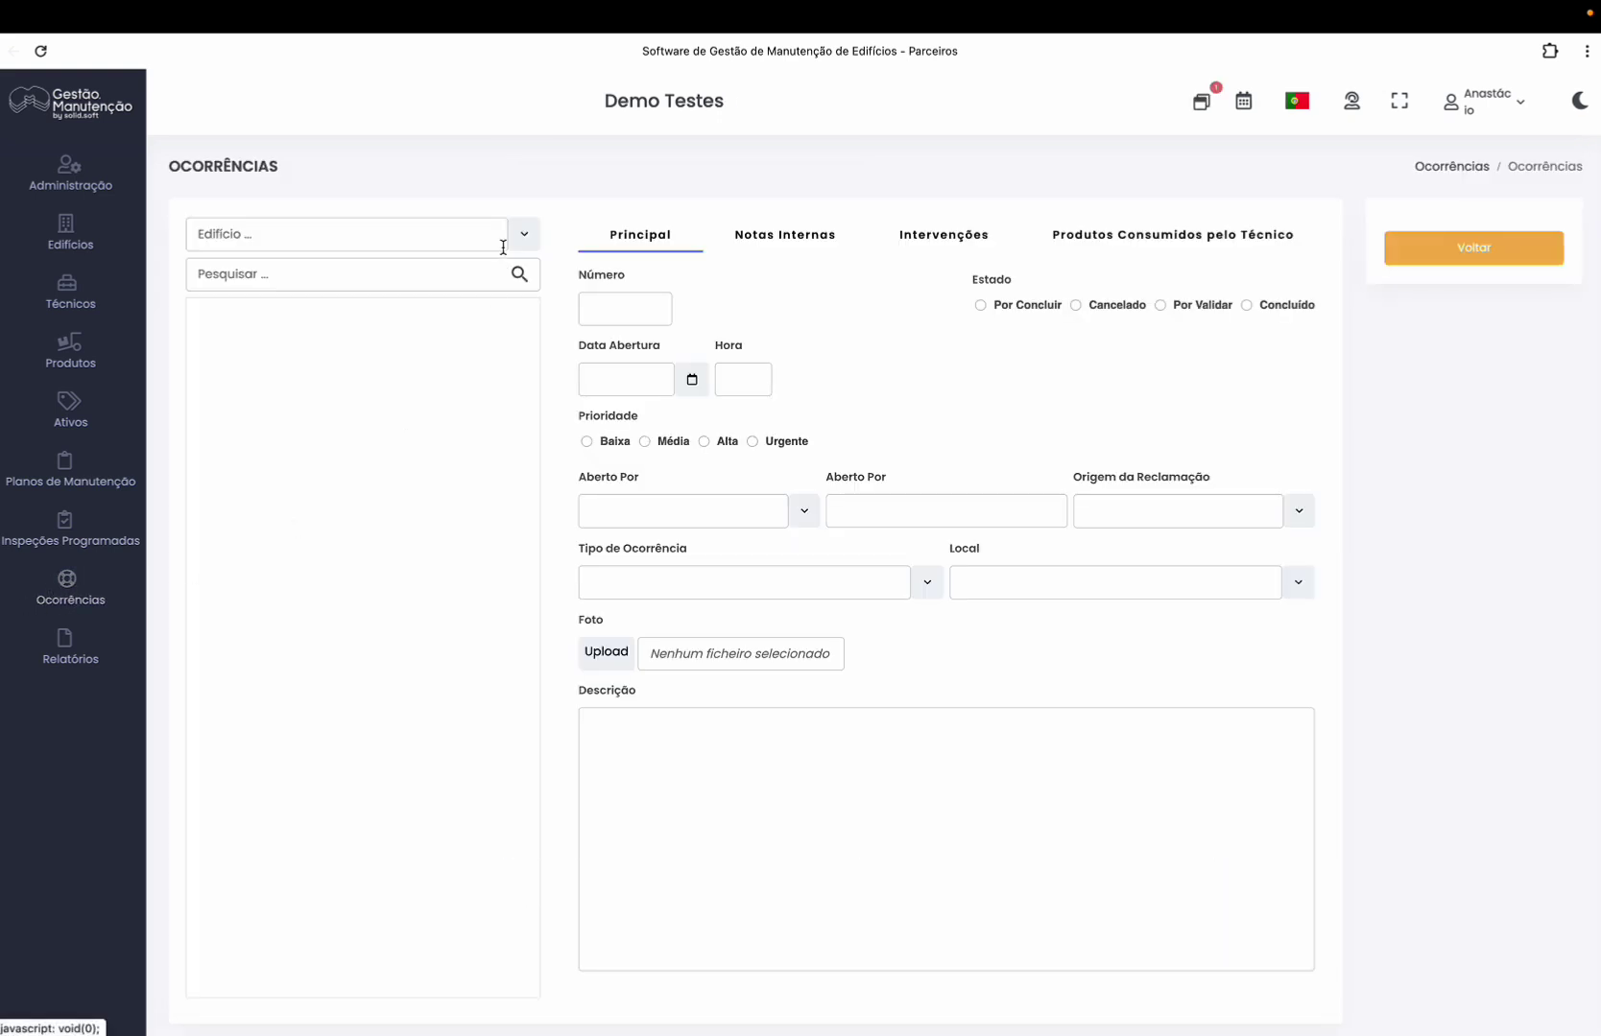
click(384, 235)
click(343, 396)
click(926, 244)
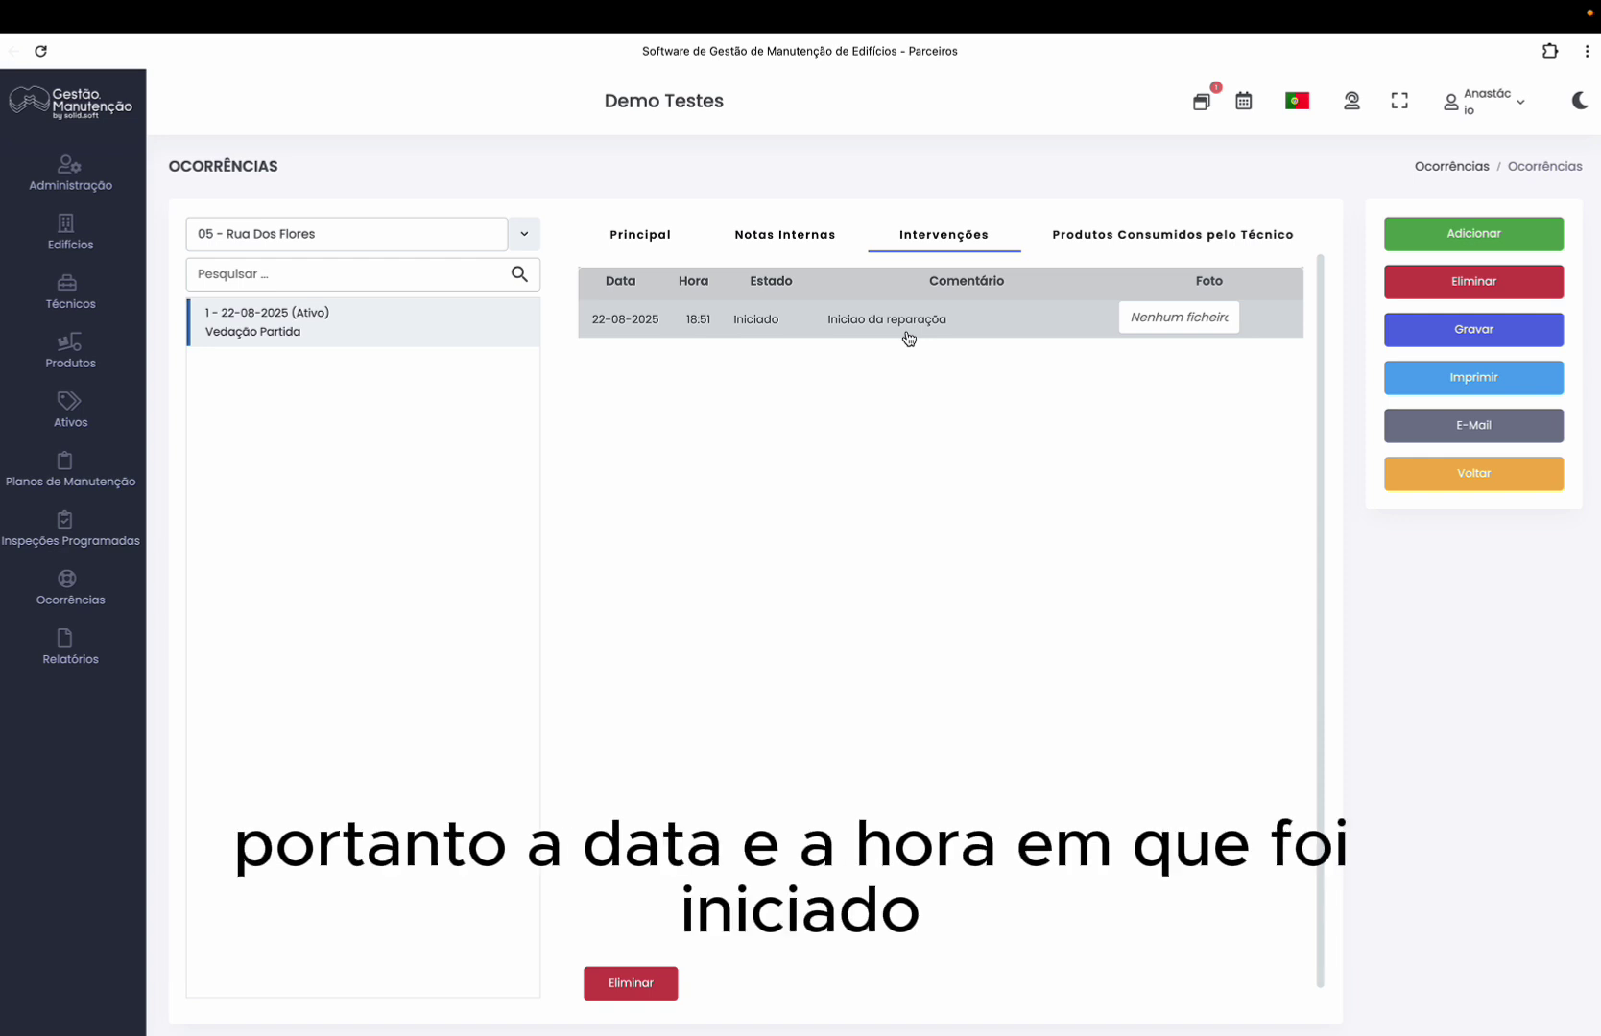
click(1131, 245)
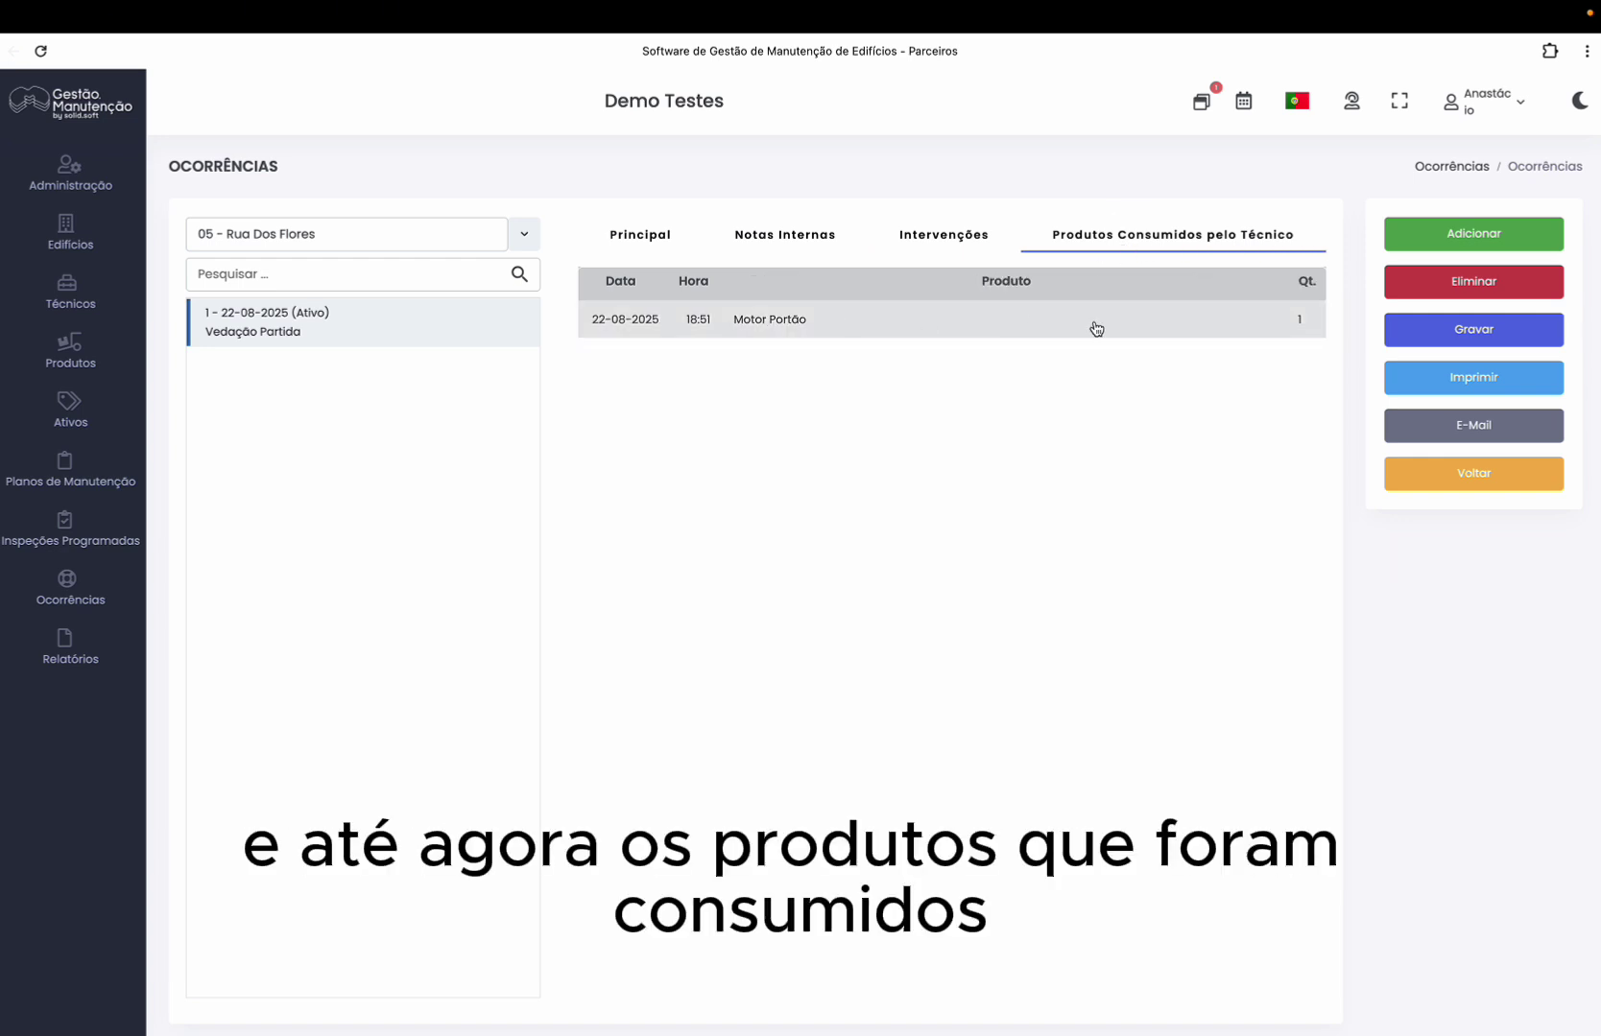
Switch back to the technician's window and add a Concluído intervention with the comment "Terminado com sucesso"
key(ctrl+Left)
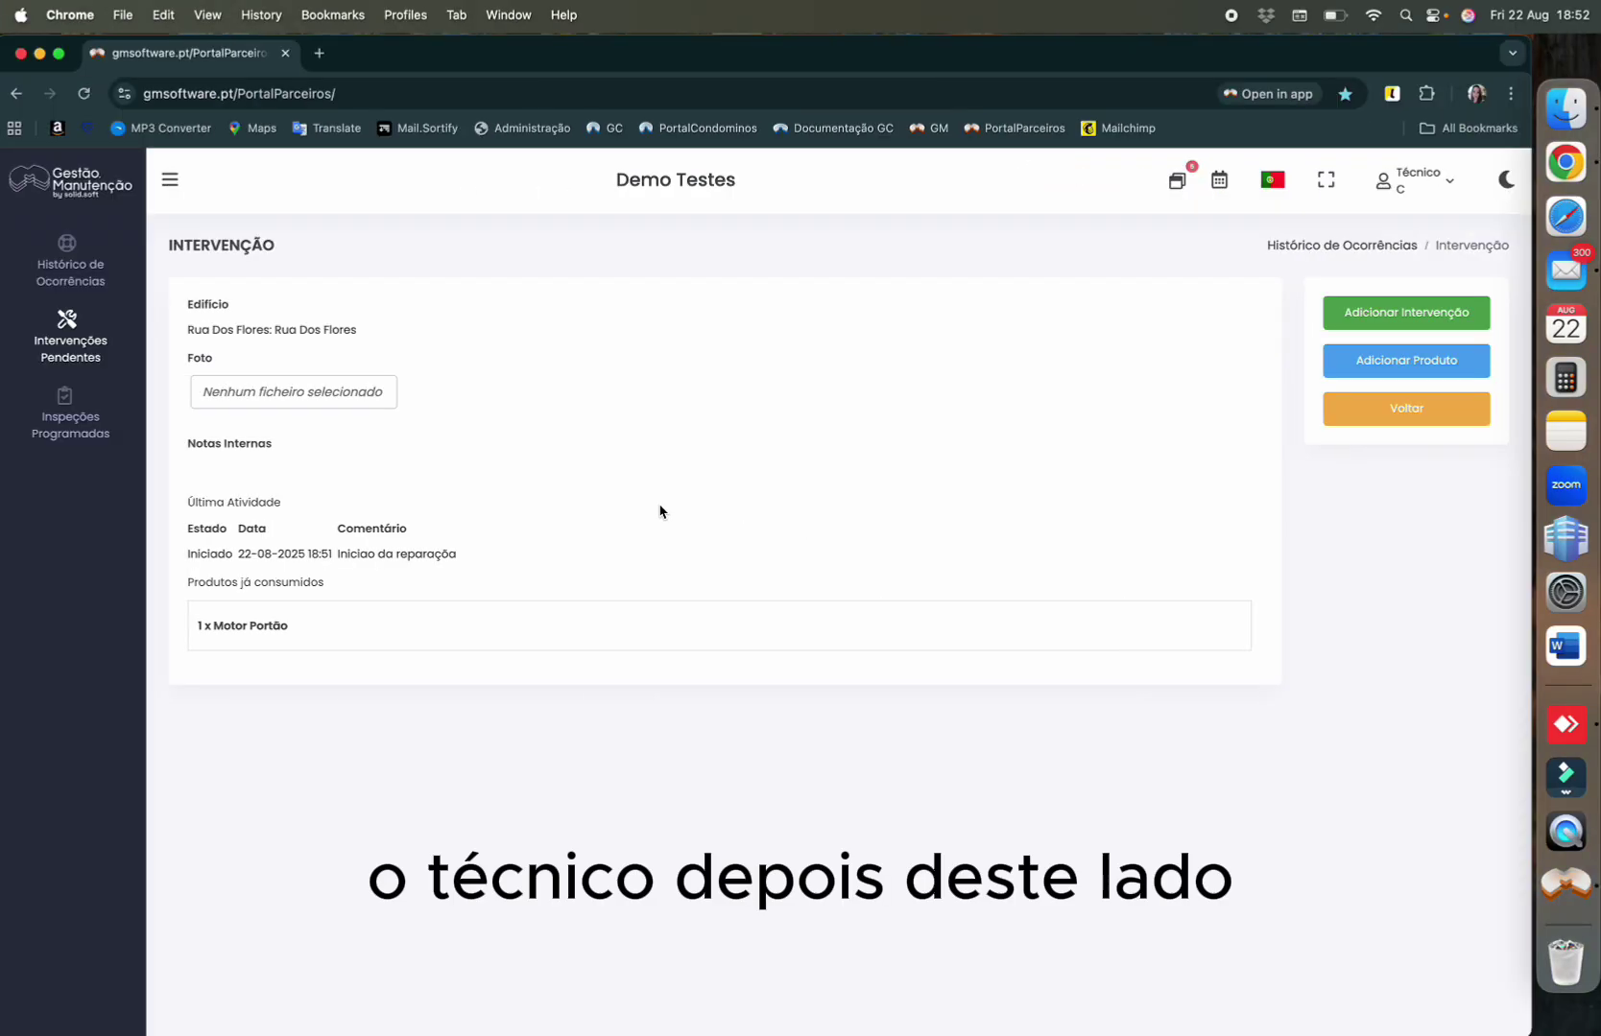
click(1373, 312)
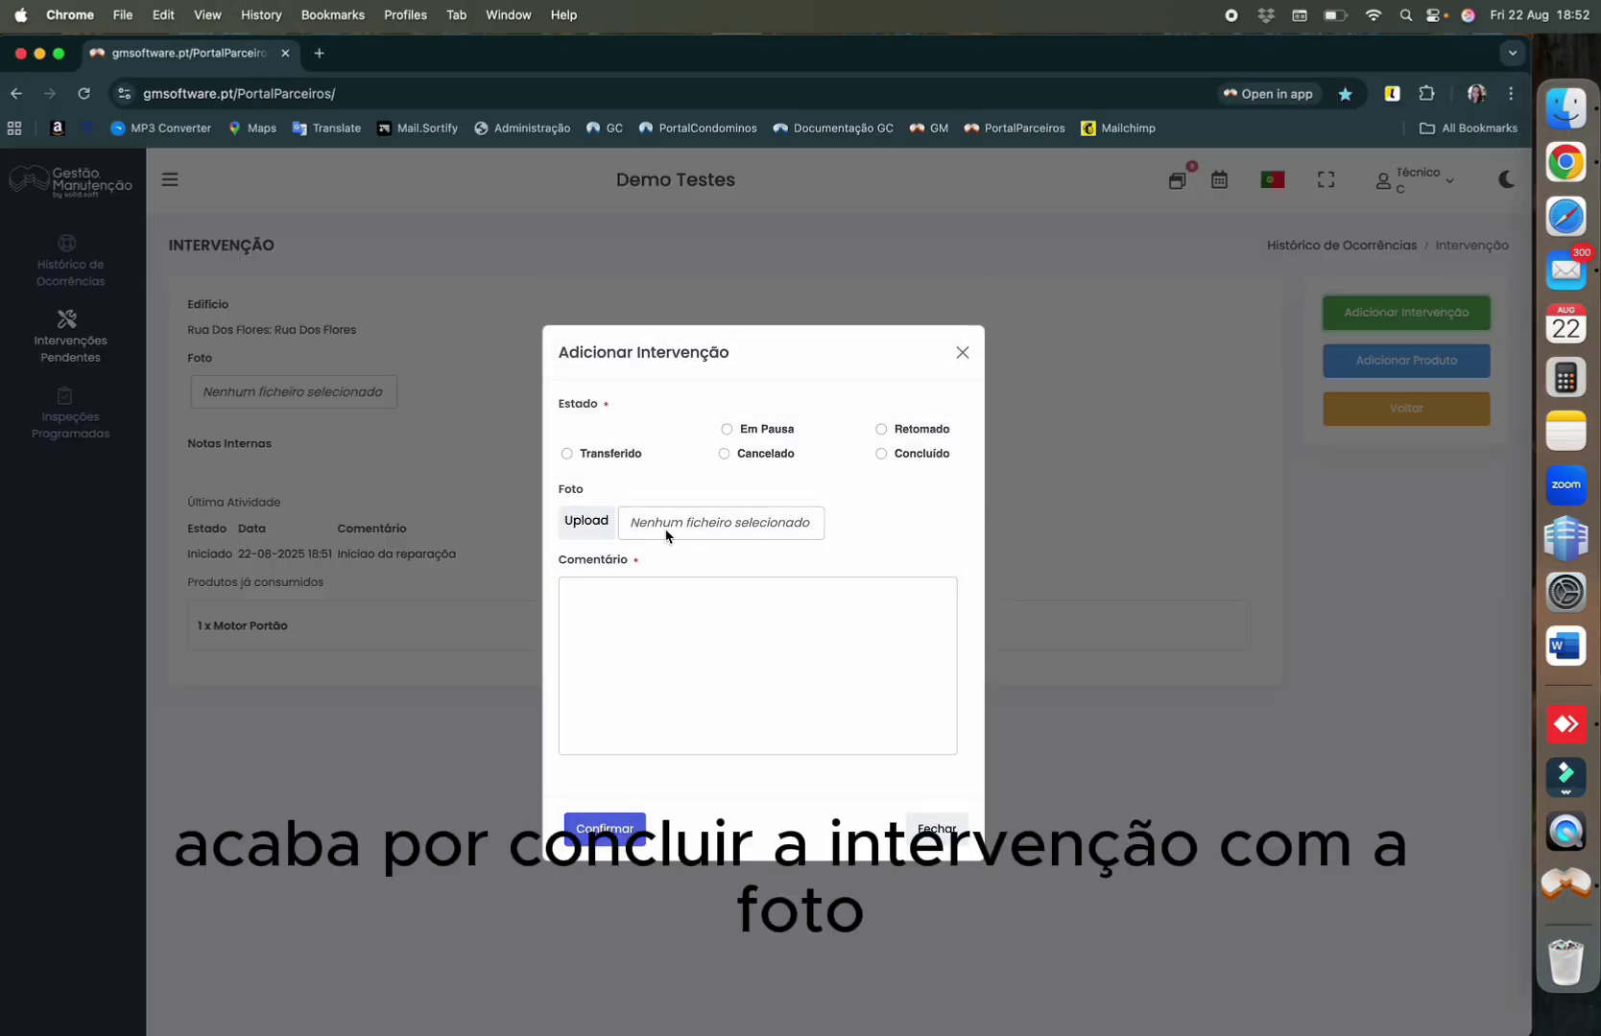
click(922, 453)
click(635, 622)
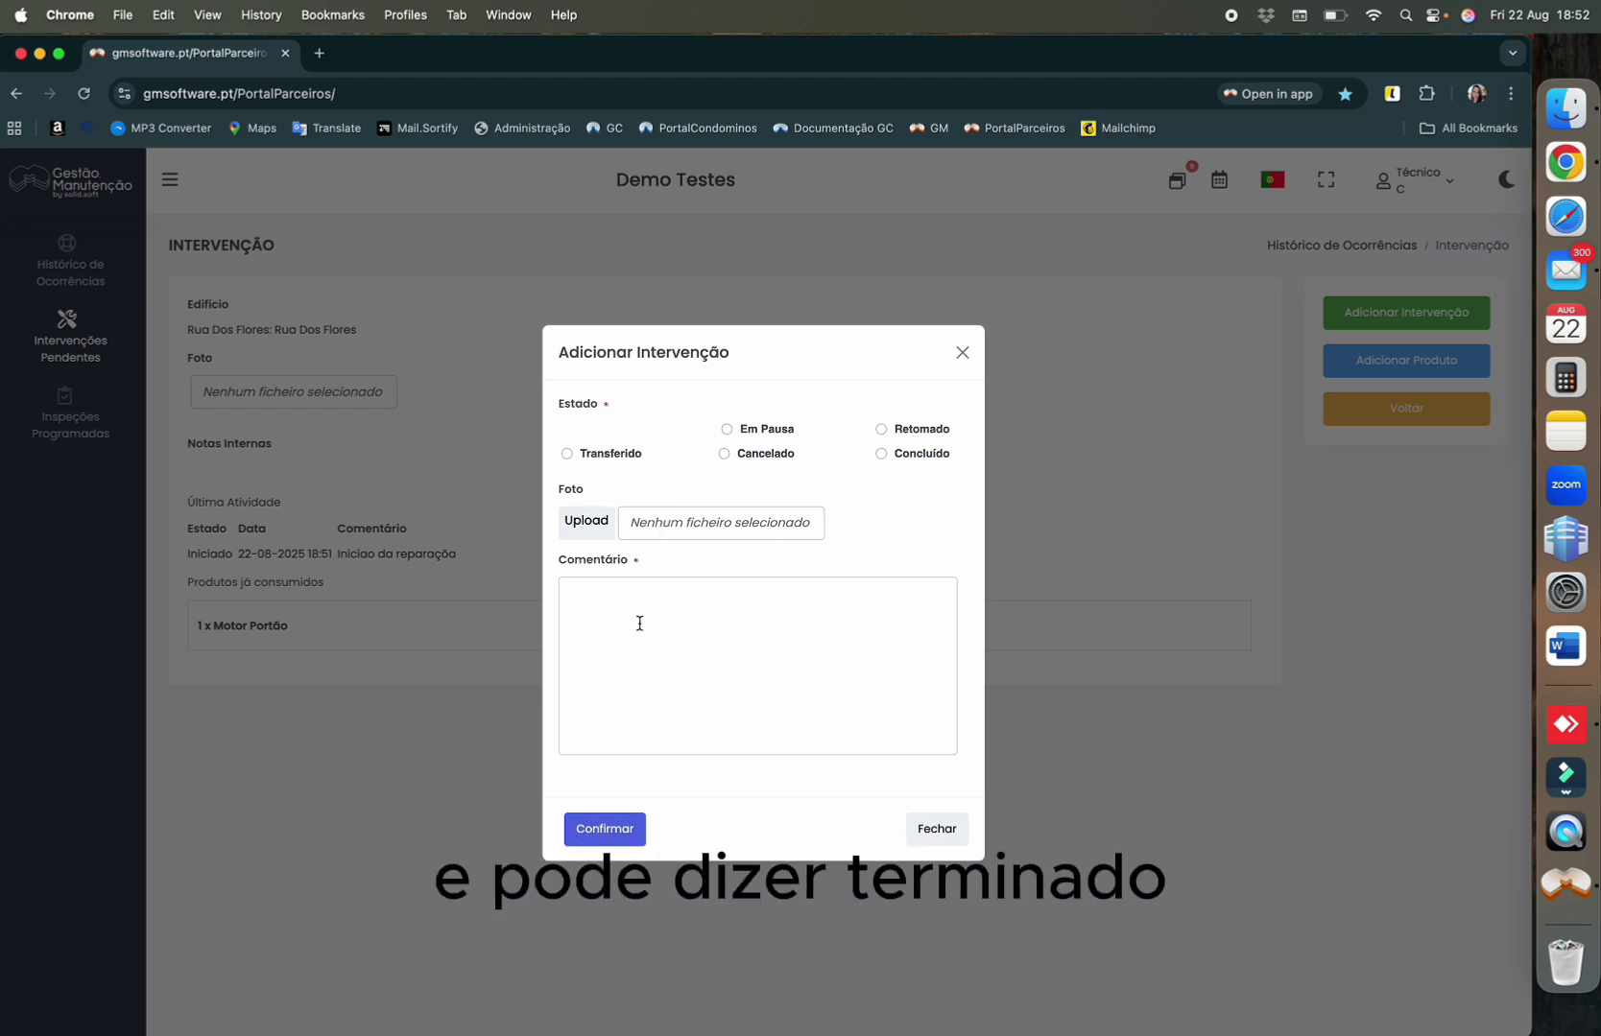
text(Terminad)
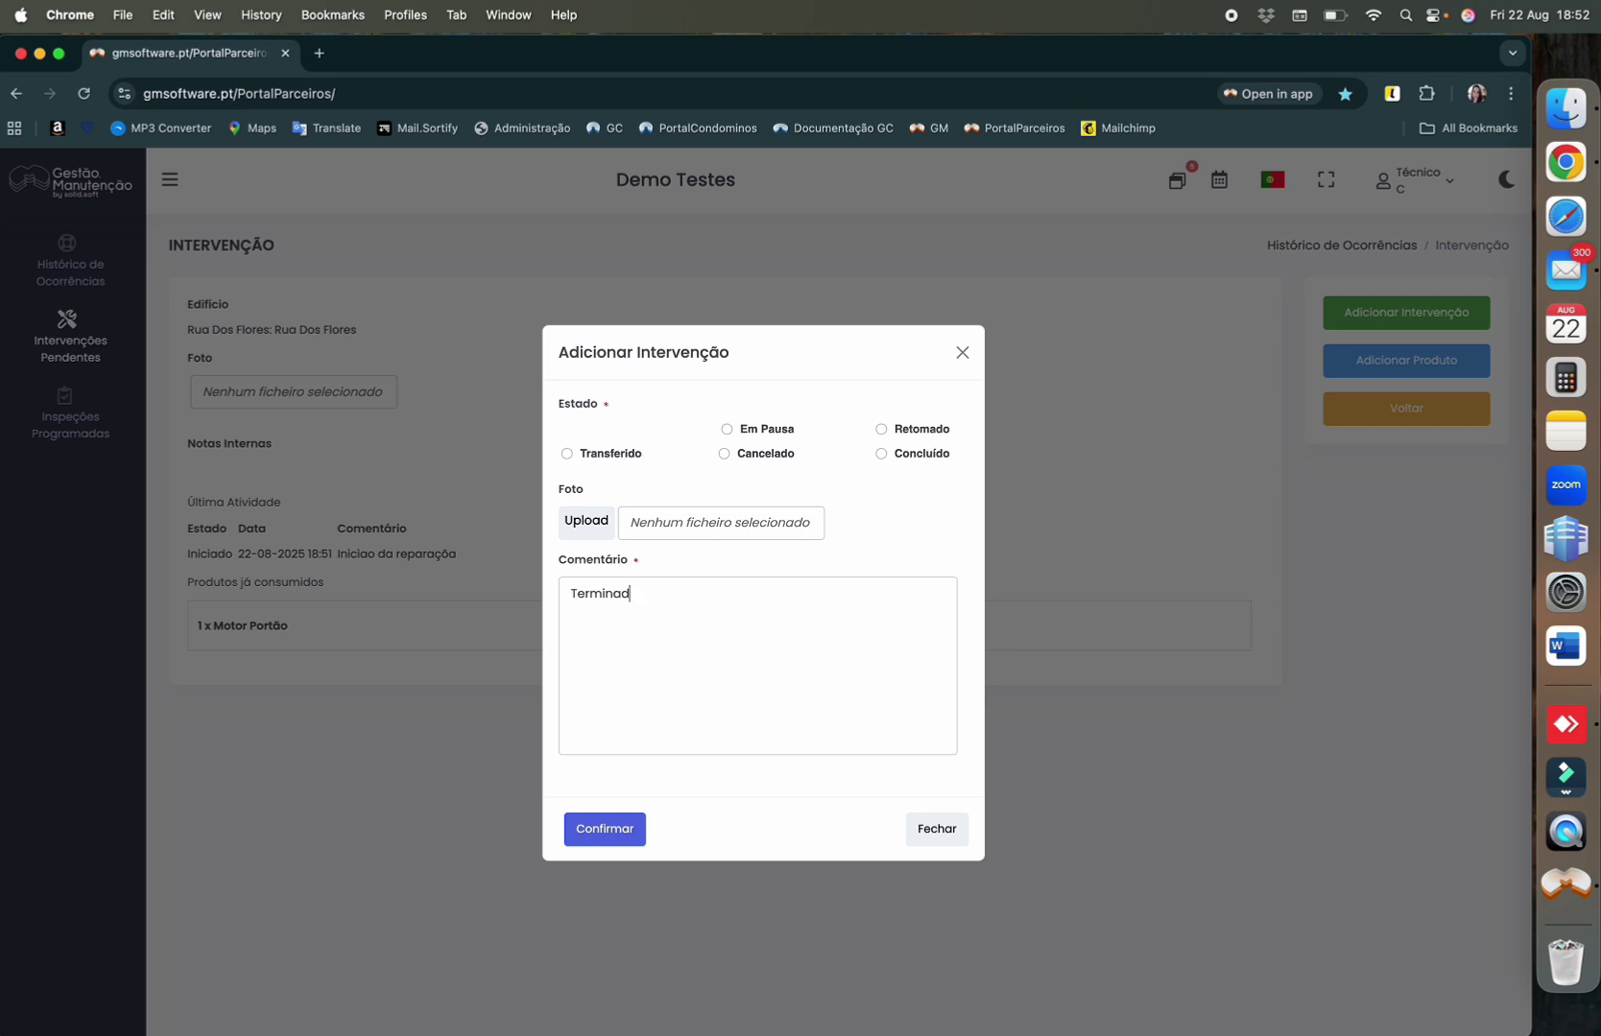
text(o com sucesso)
click(622, 829)
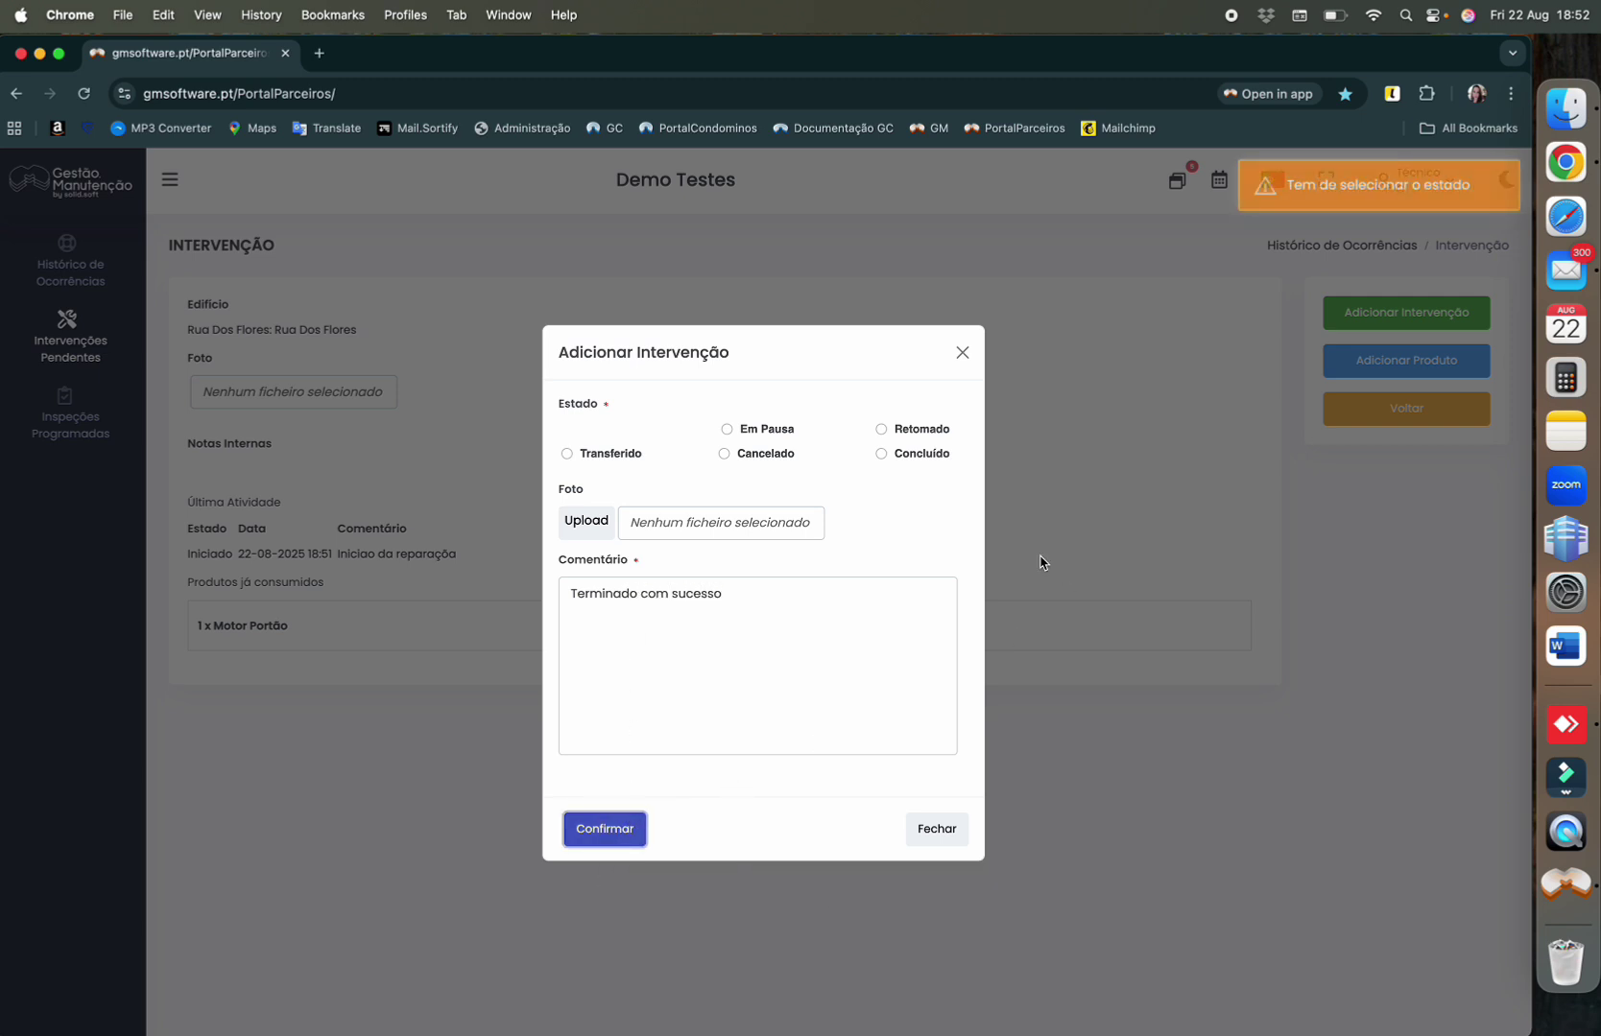
click(881, 454)
click(625, 828)
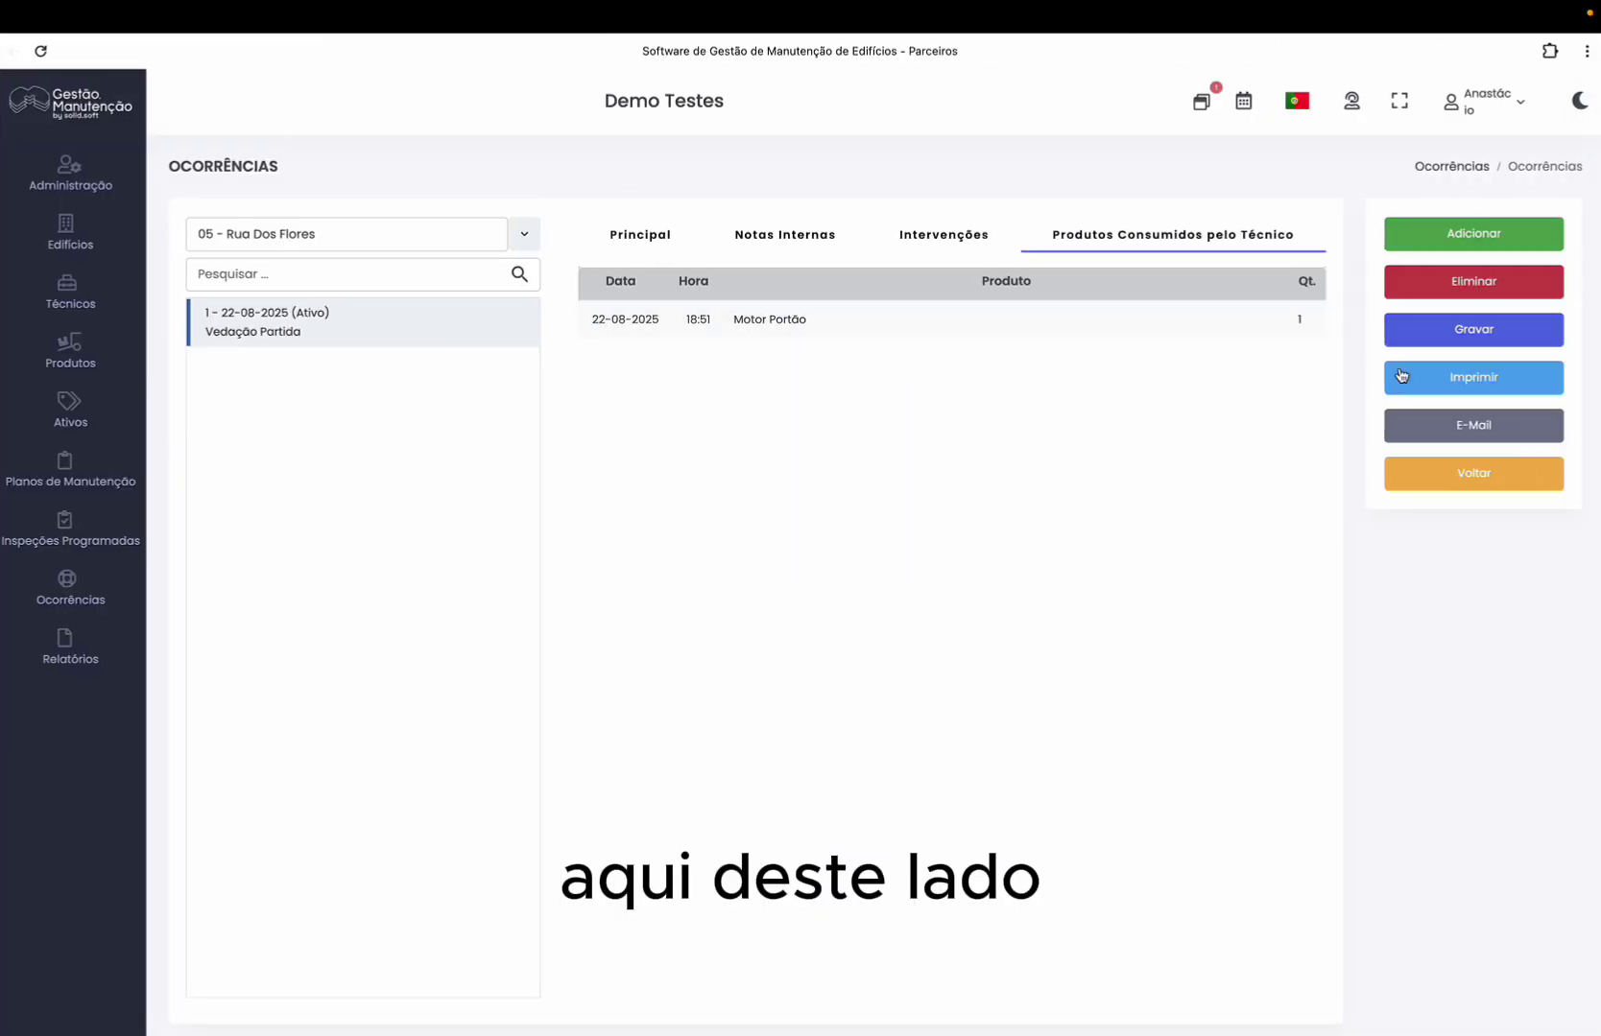
Return to the administrator's window, reload the occurrence of 05 - Rua Dos Flores and check its list of interventions
click(1494, 478)
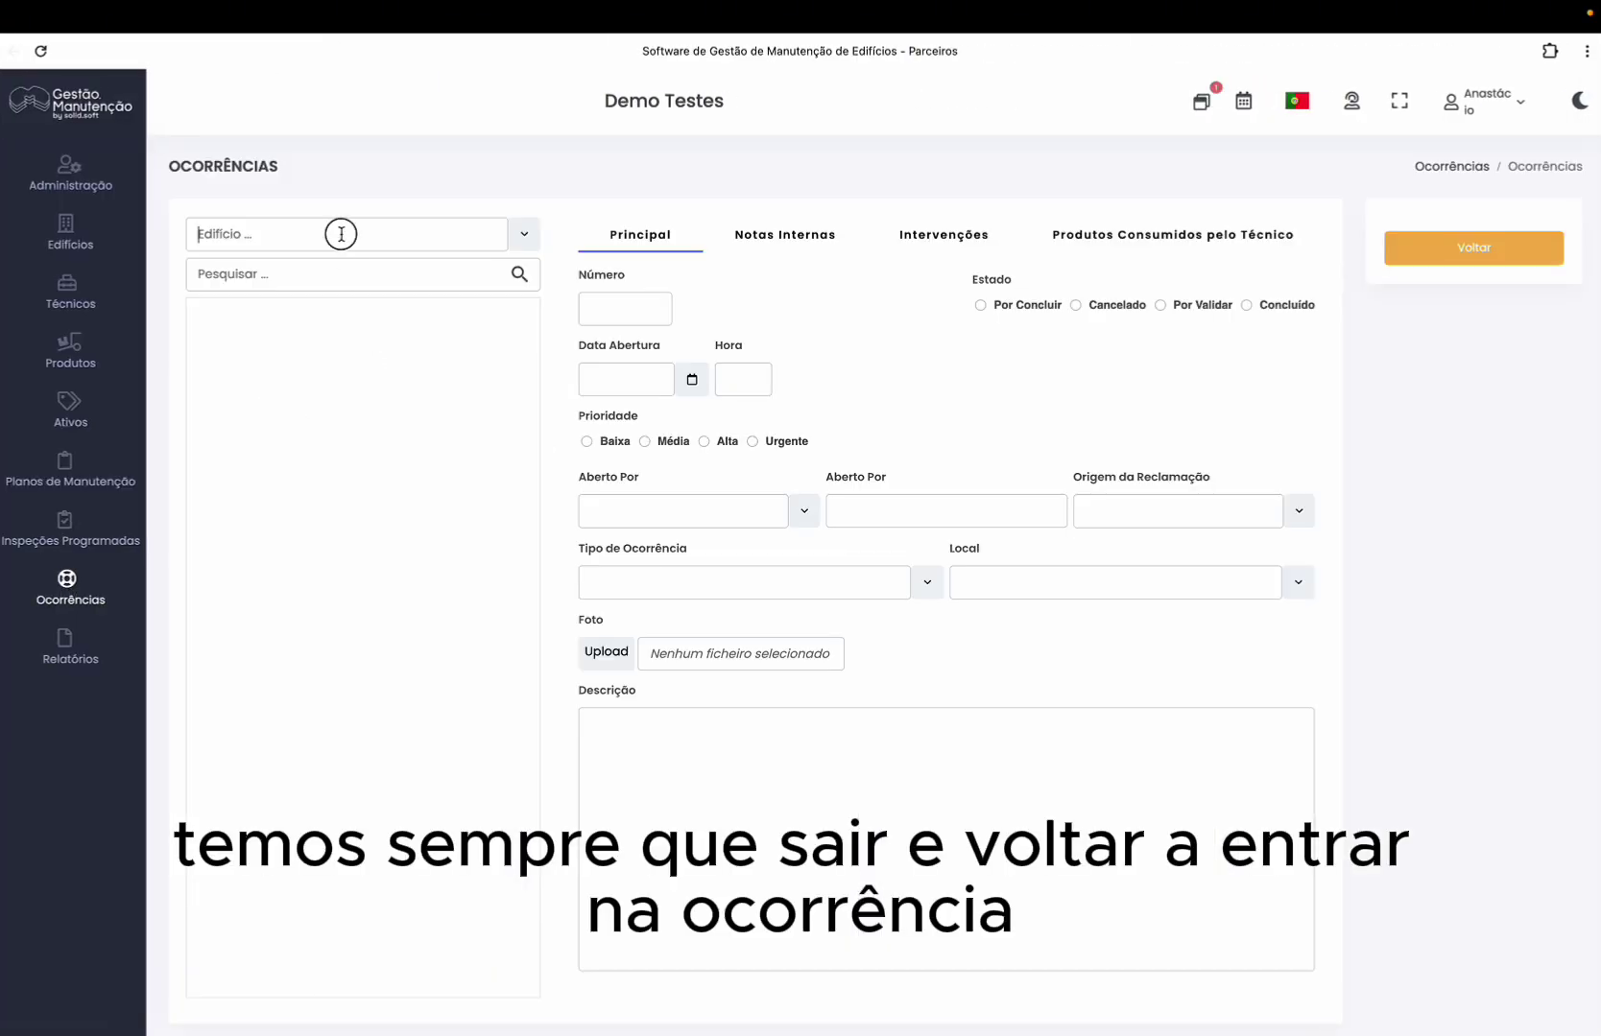
click(340, 232)
click(325, 396)
click(944, 234)
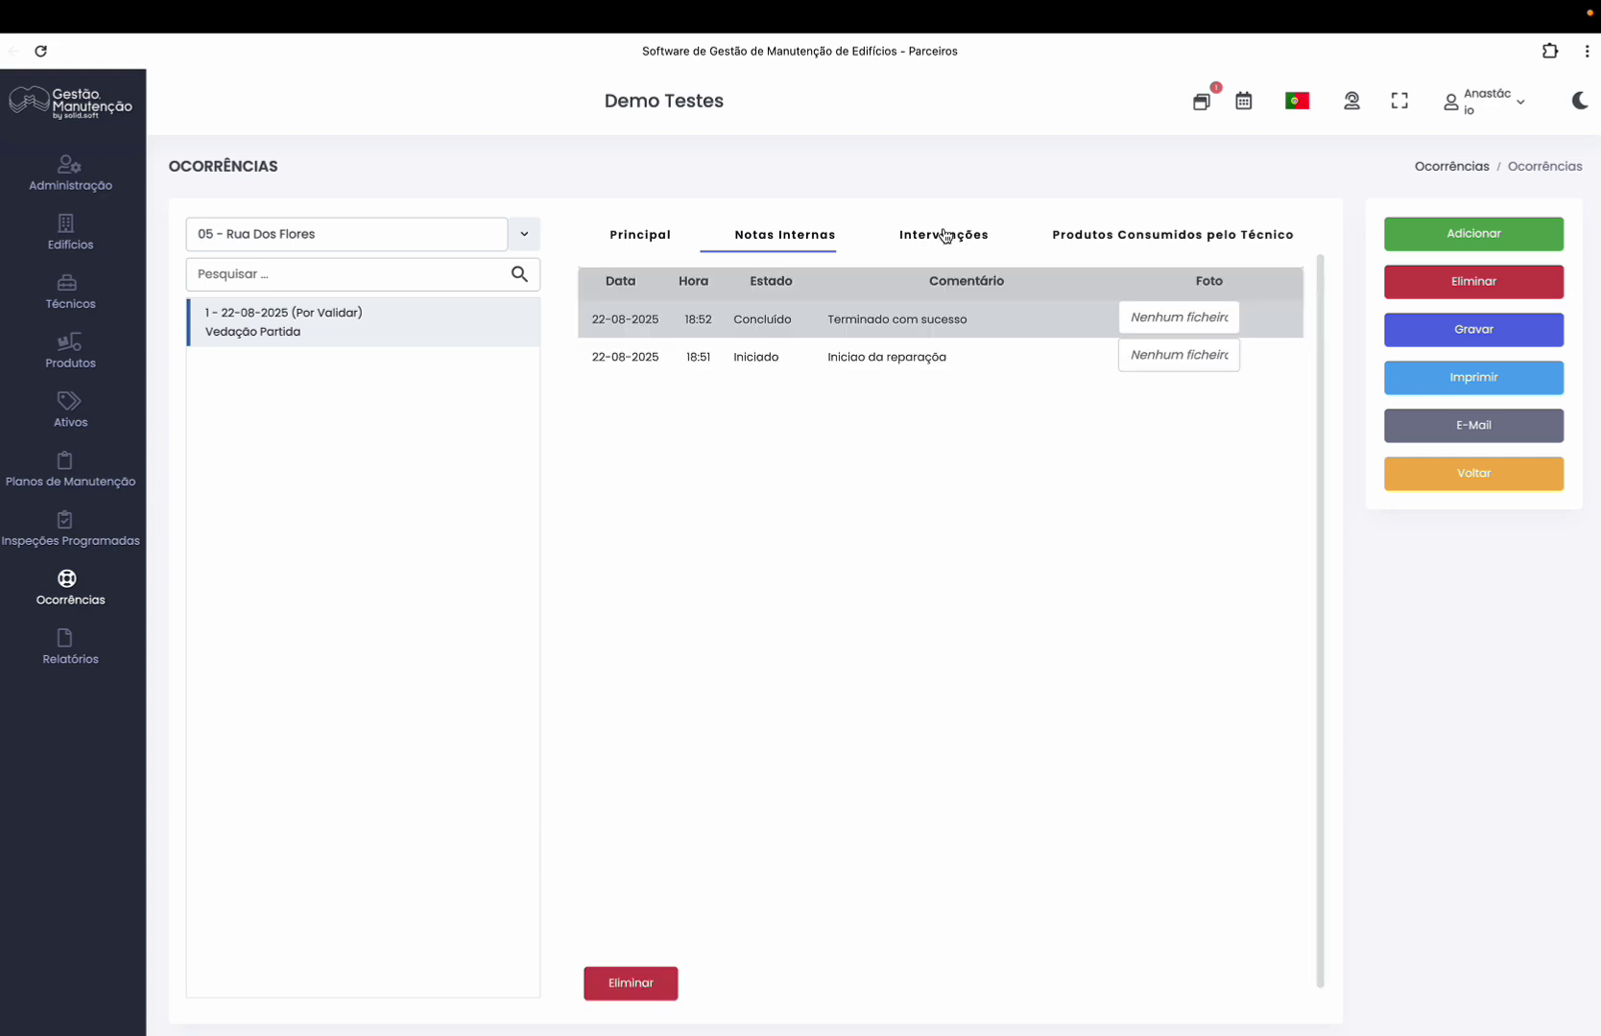
Set the occurrence's main state to Concluído and save it
click(645, 235)
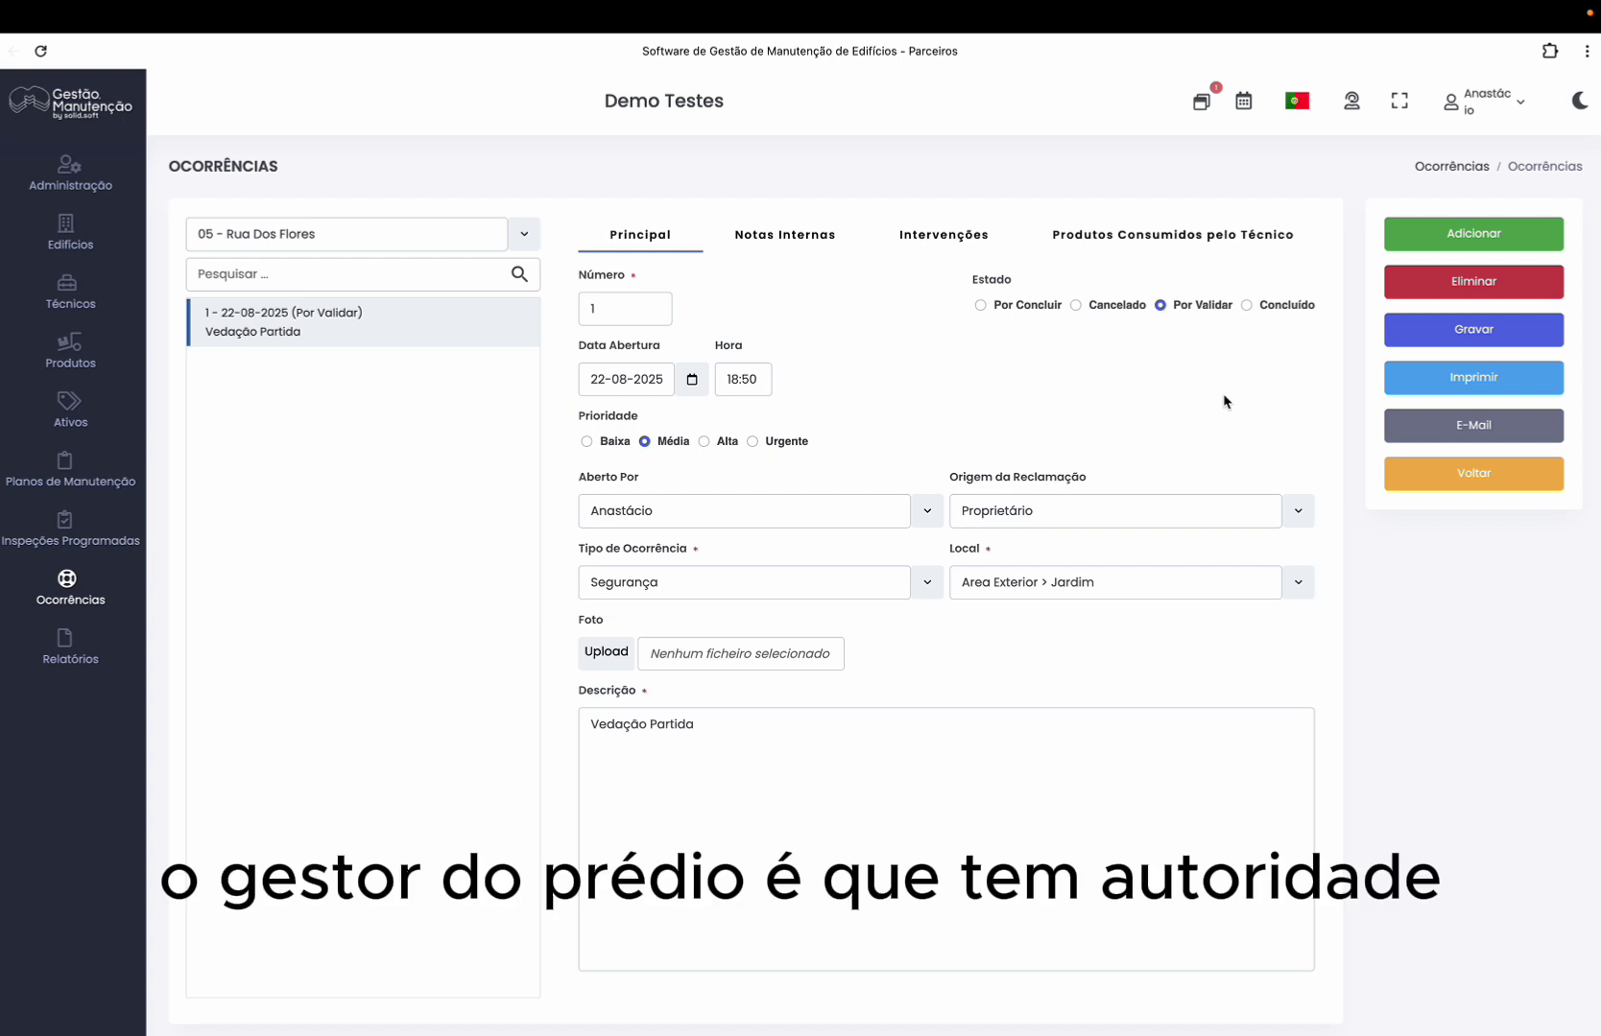
click(1274, 313)
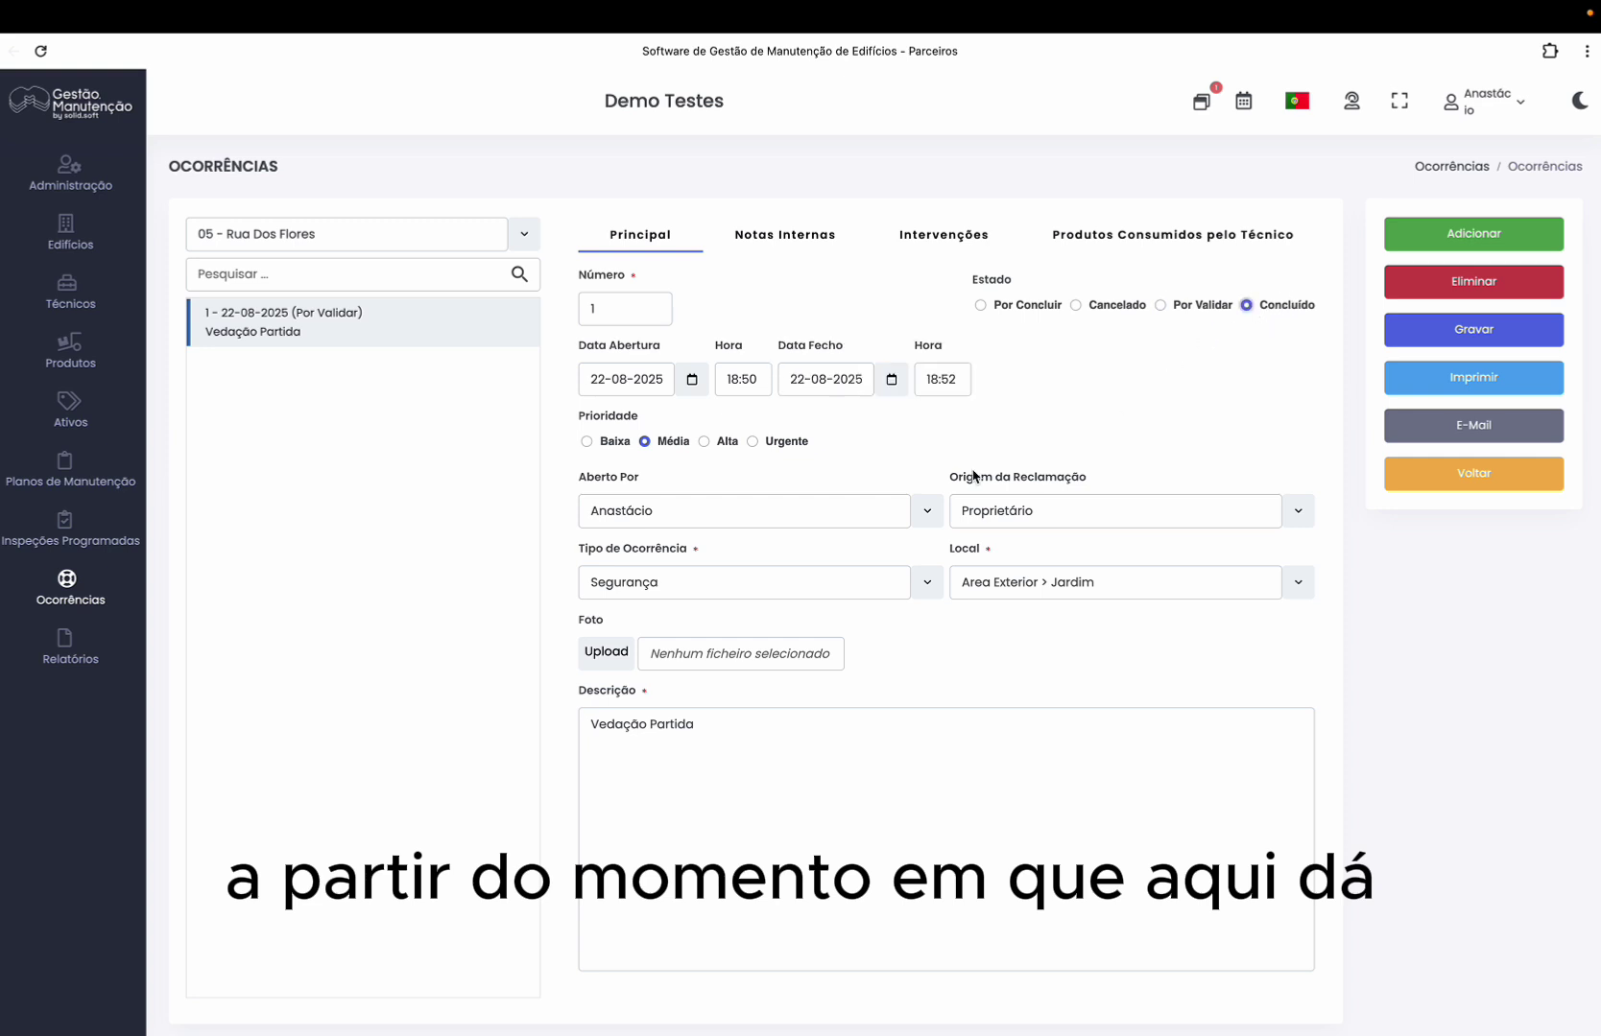
click(1427, 336)
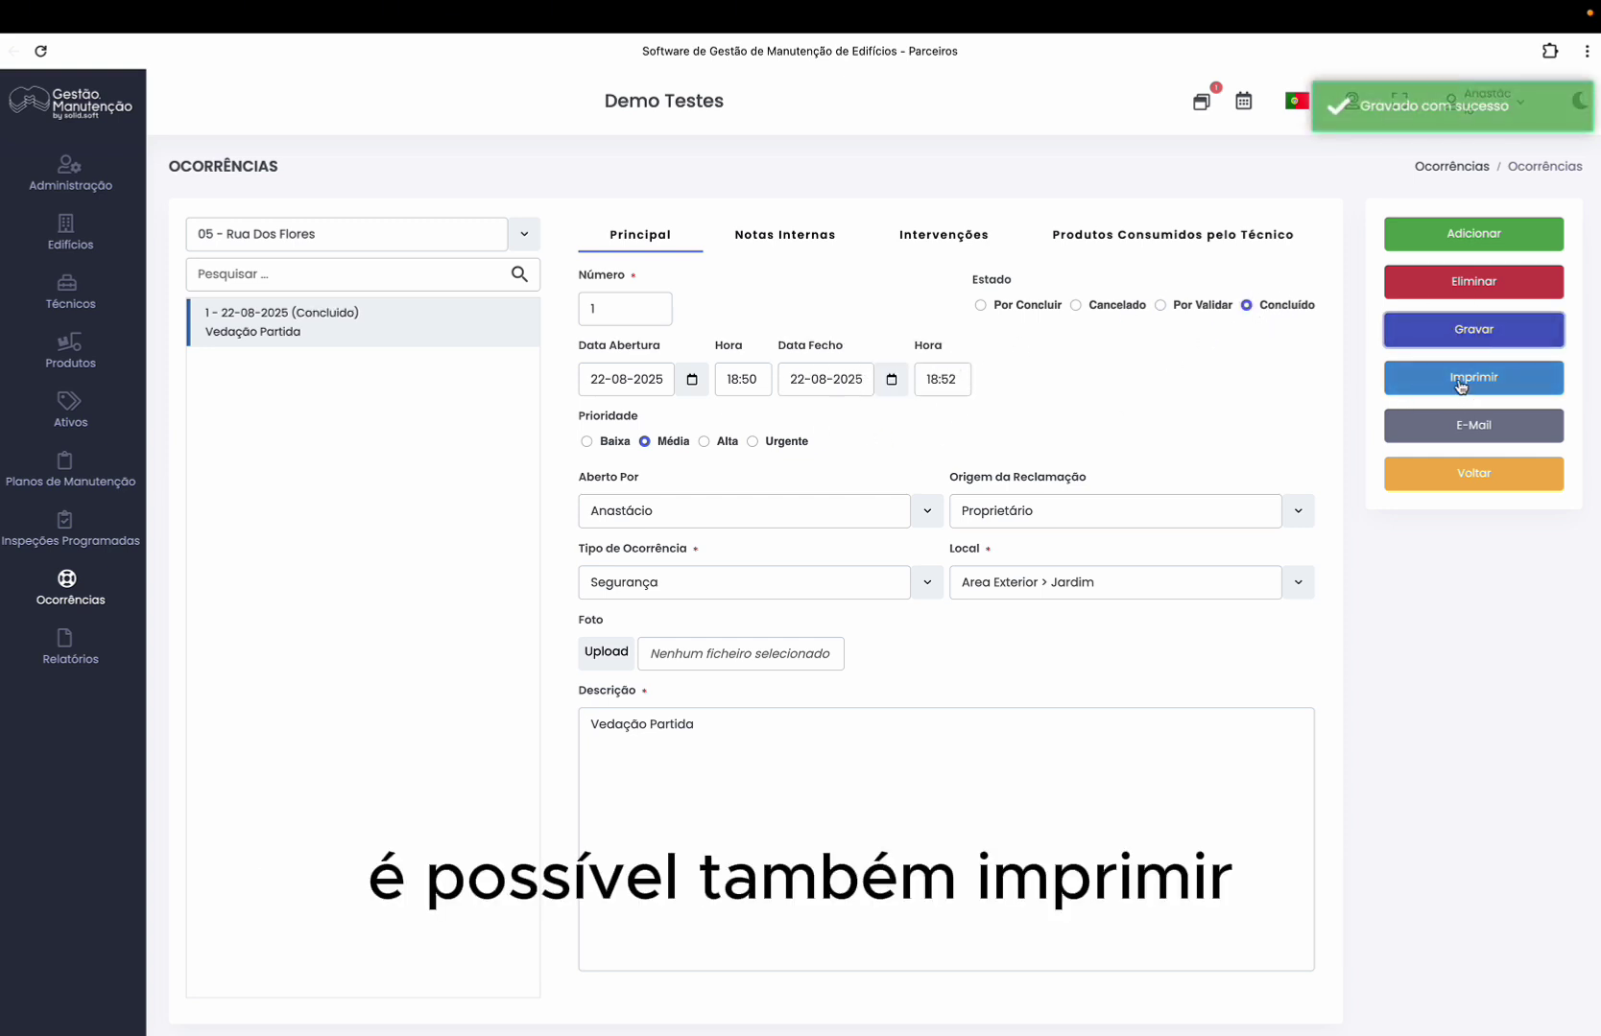
Generate the printable report of the completed occurrence, look through it and leave the report
click(1456, 384)
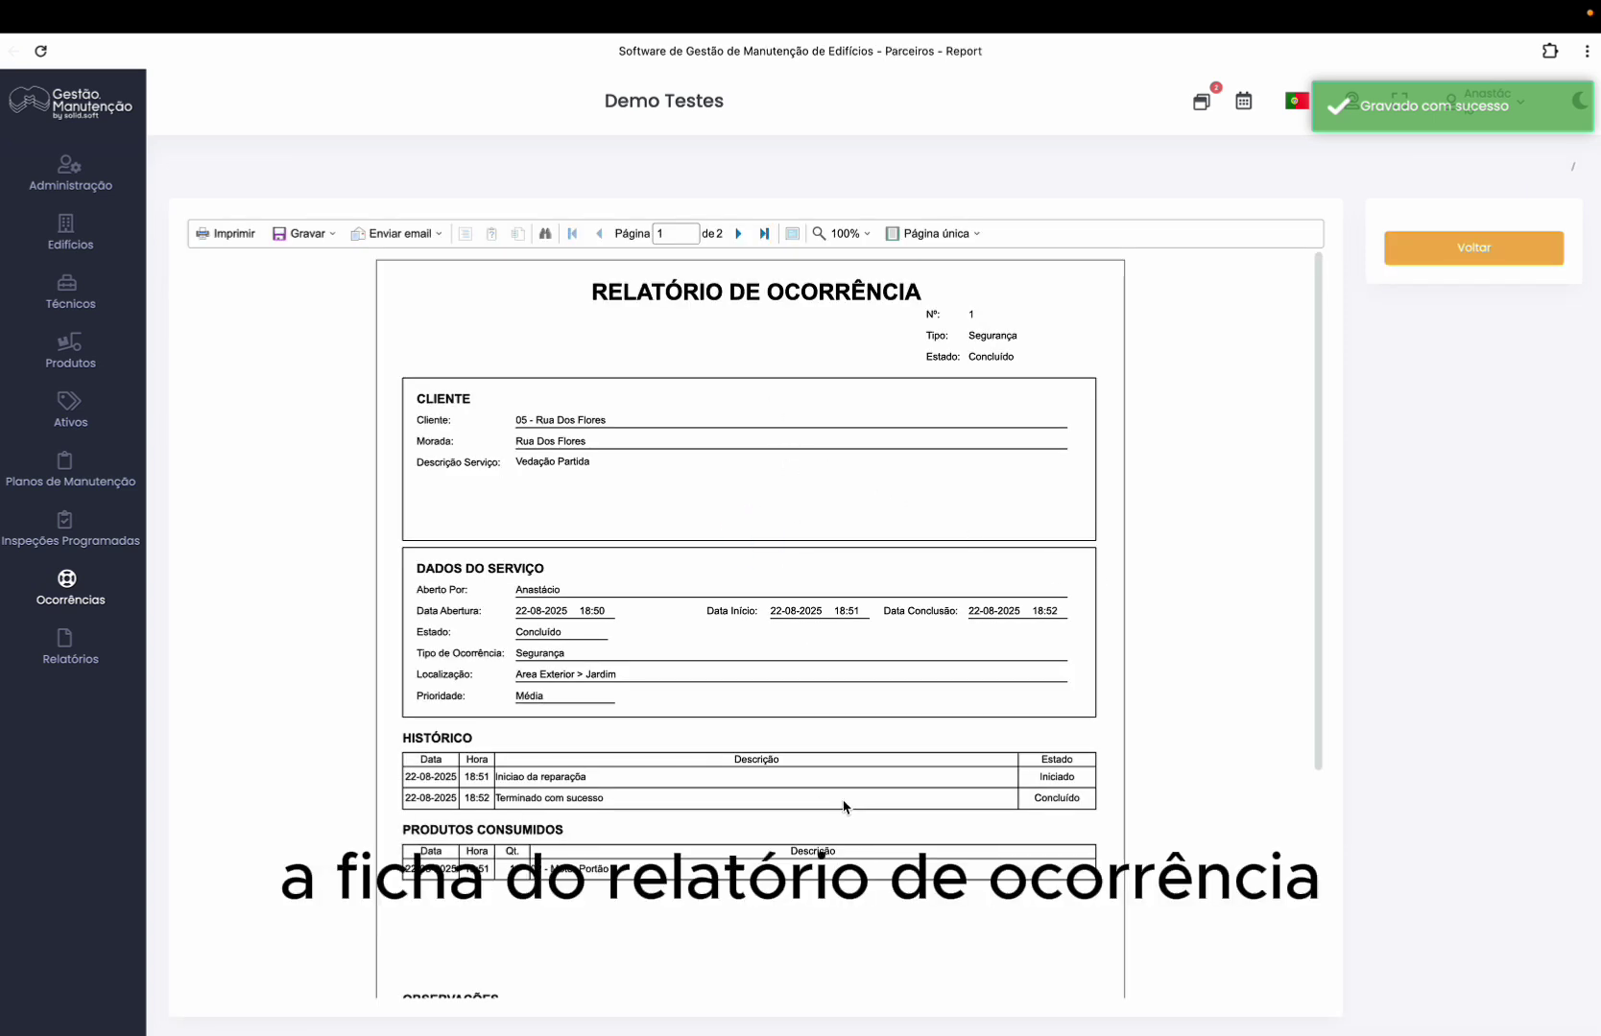
scroll(979, 806, down, 3)
scroll(980, 804, up, 3)
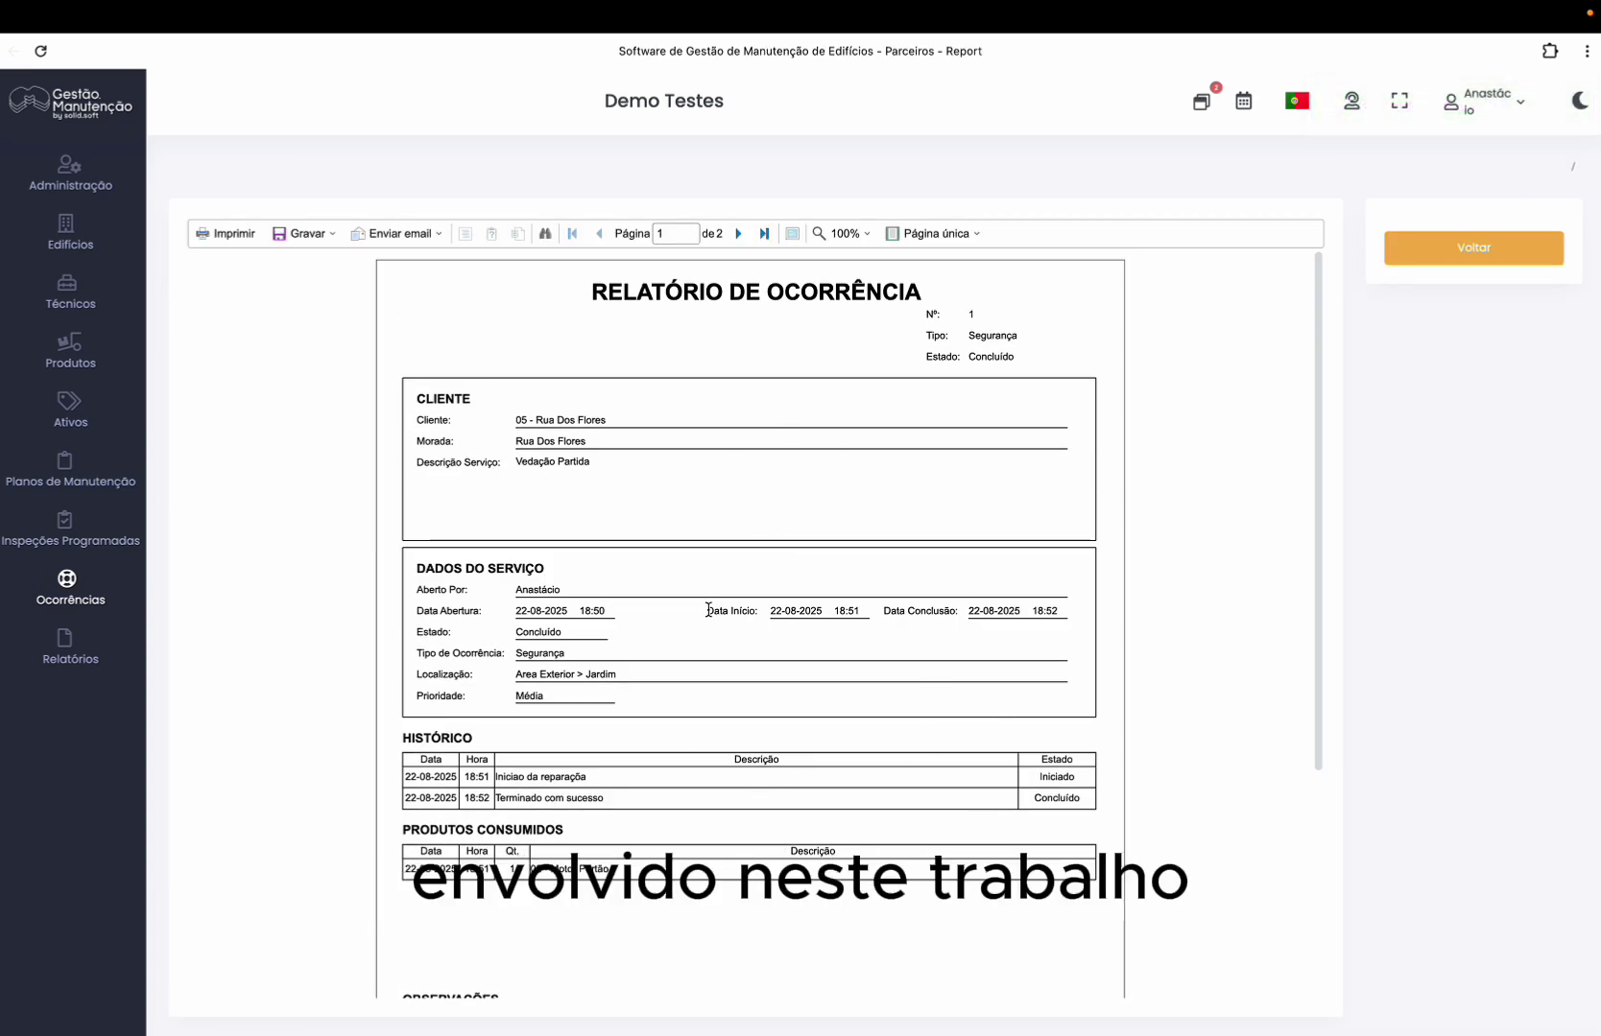
click(1451, 252)
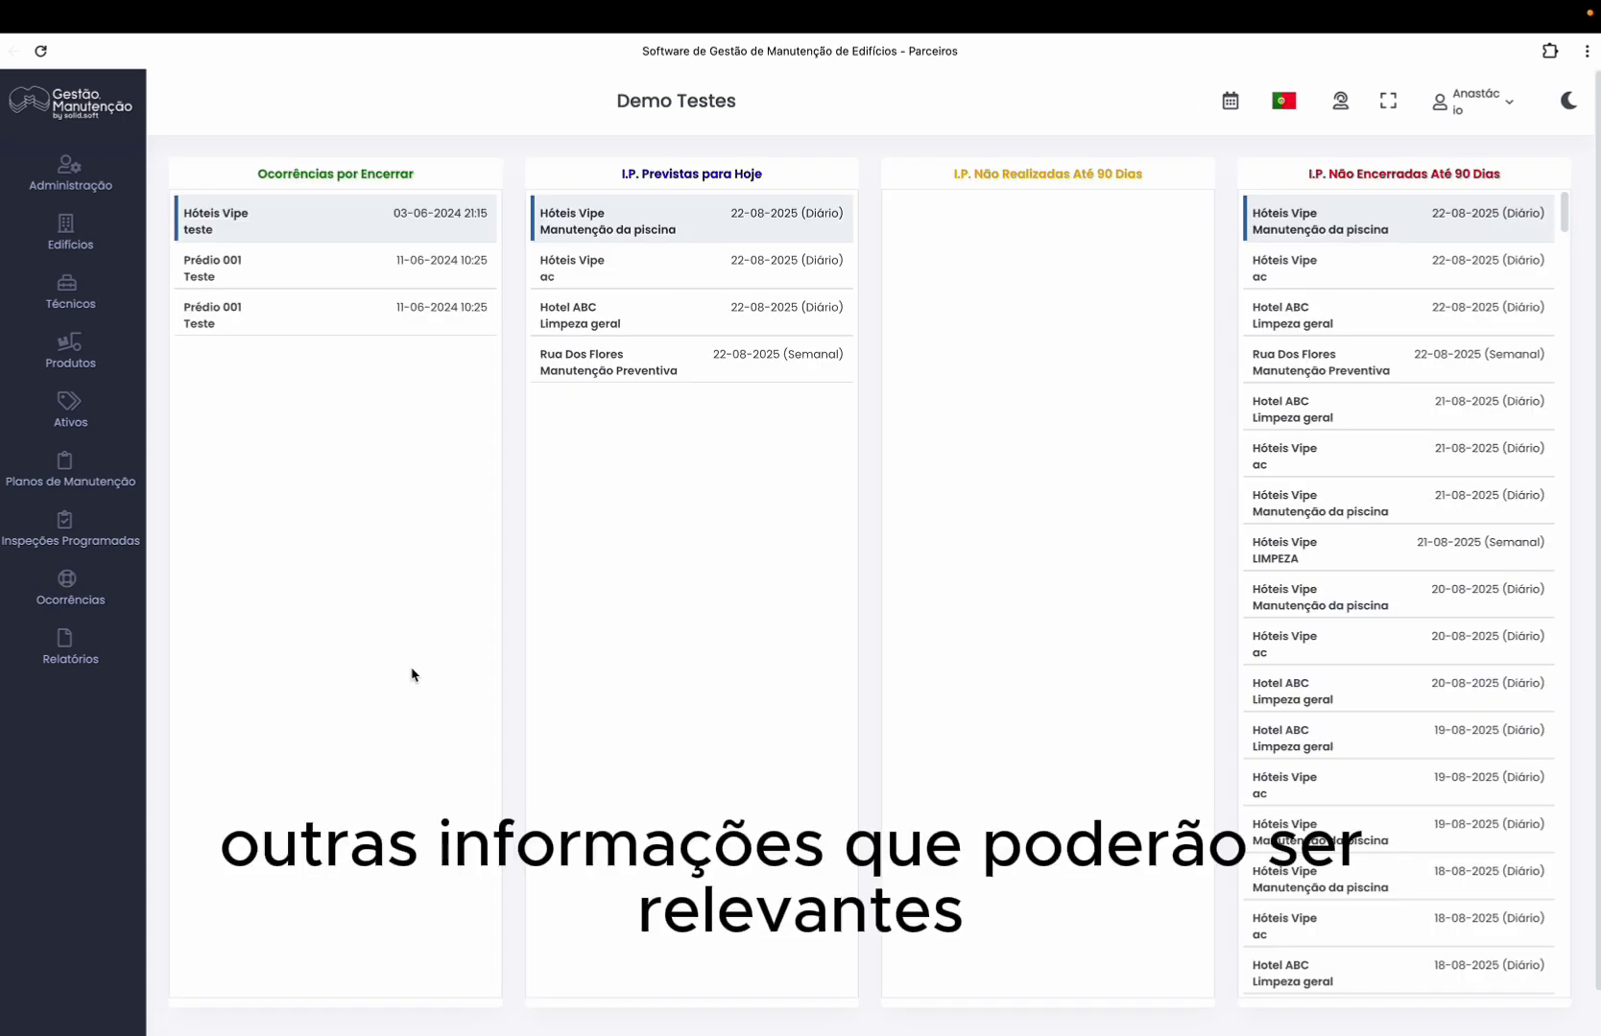
Preview the maintenance plan QR code report for 05 - Rua Dos Flores with 4 QR codes to print, then close it
click(64, 649)
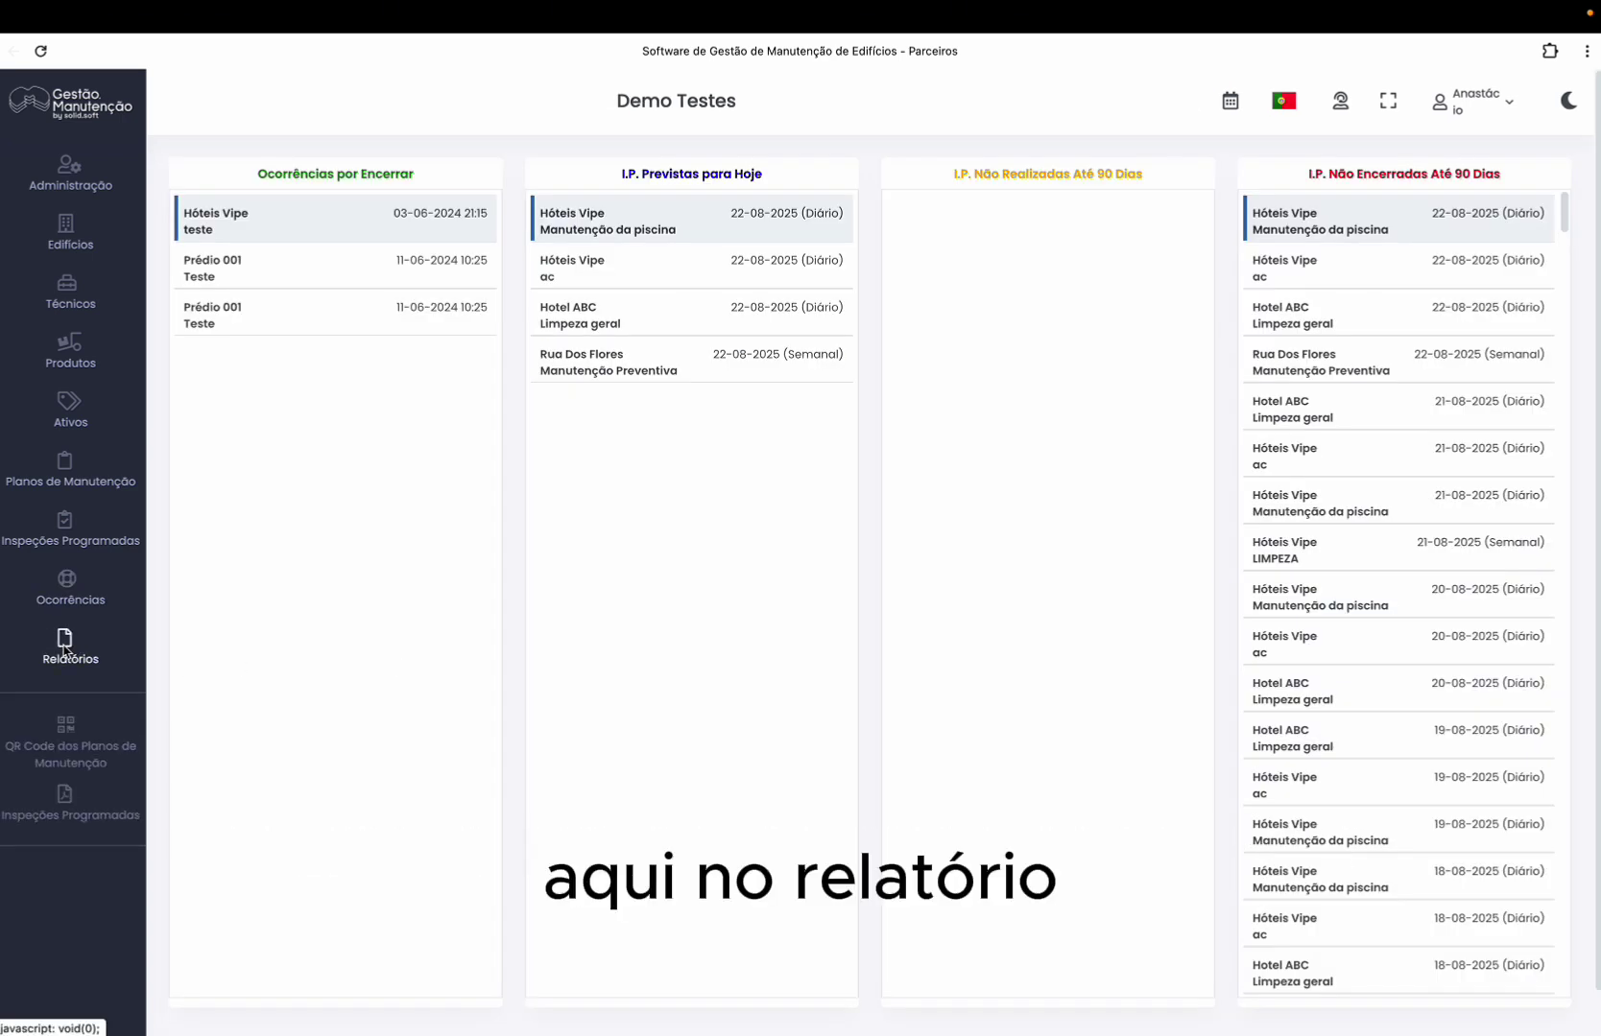
click(67, 734)
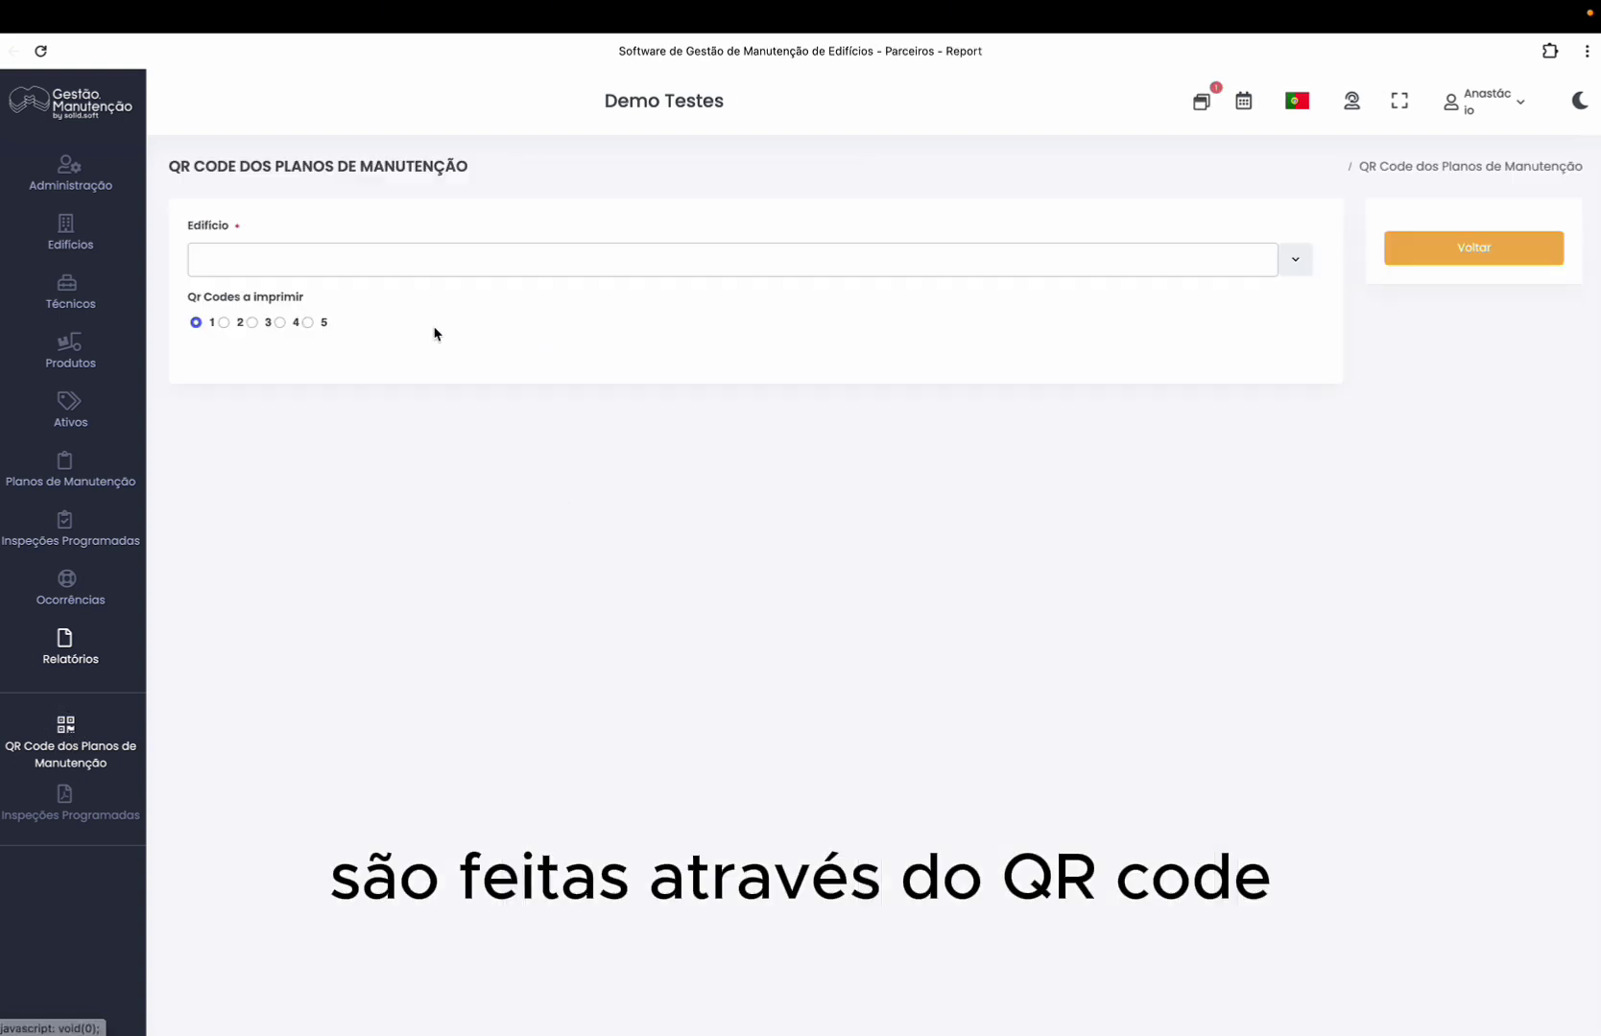
click(240, 260)
click(283, 422)
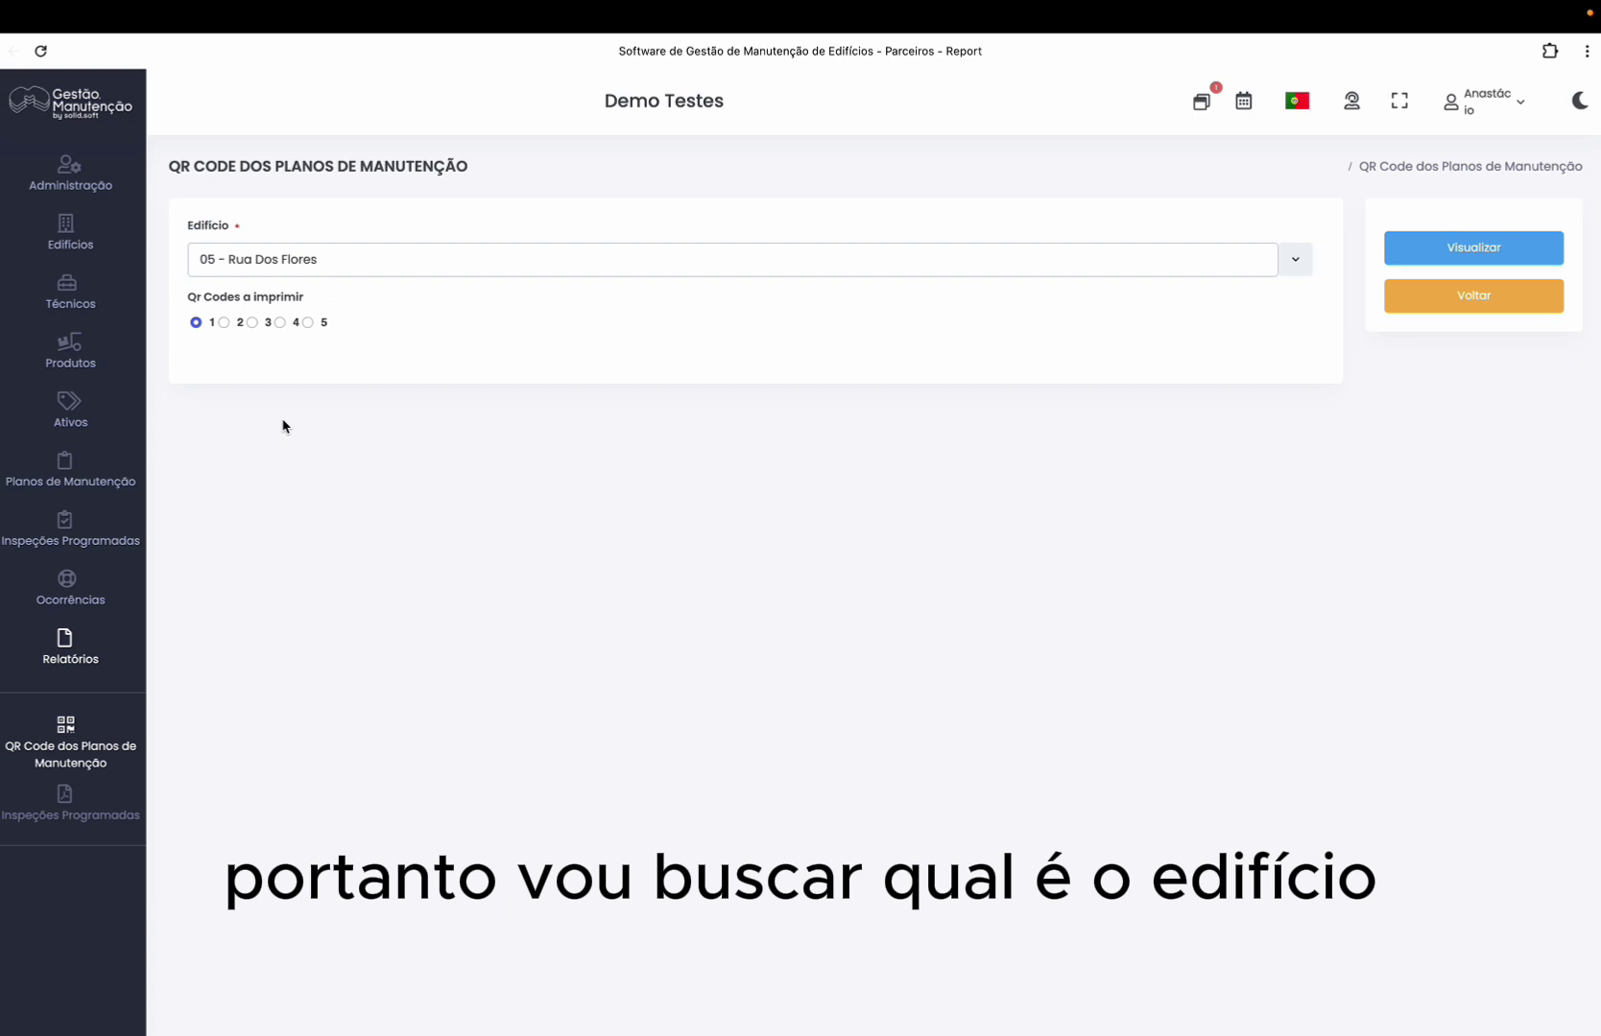
click(280, 324)
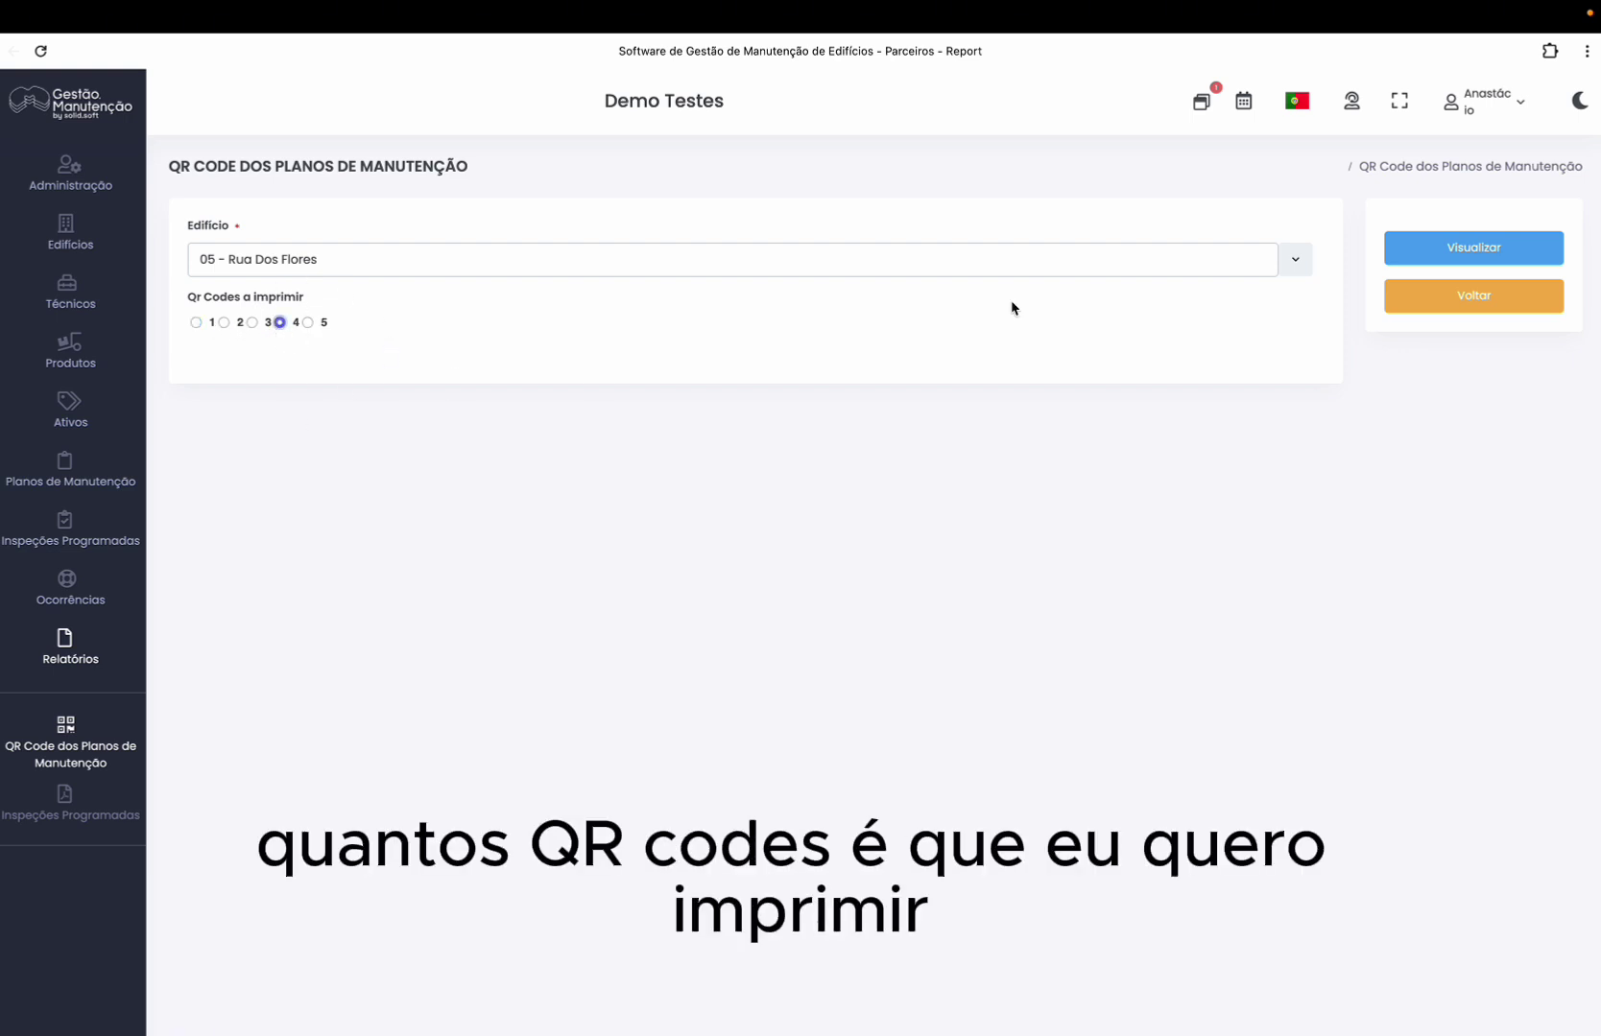
click(1534, 251)
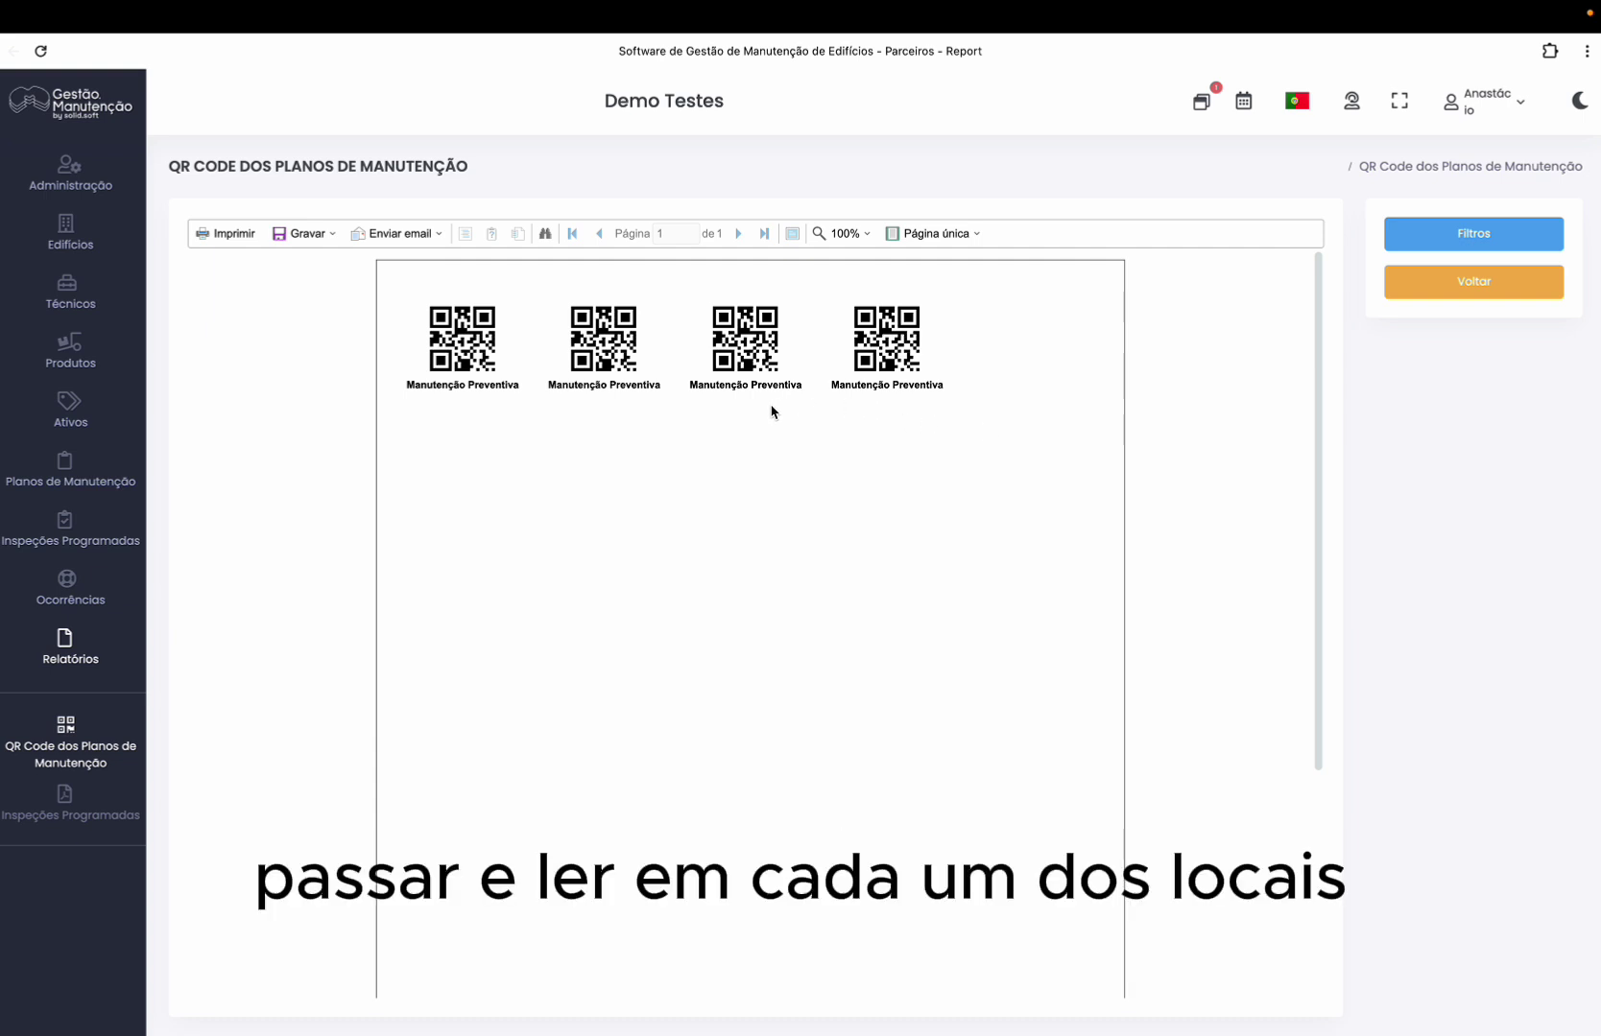
click(1411, 281)
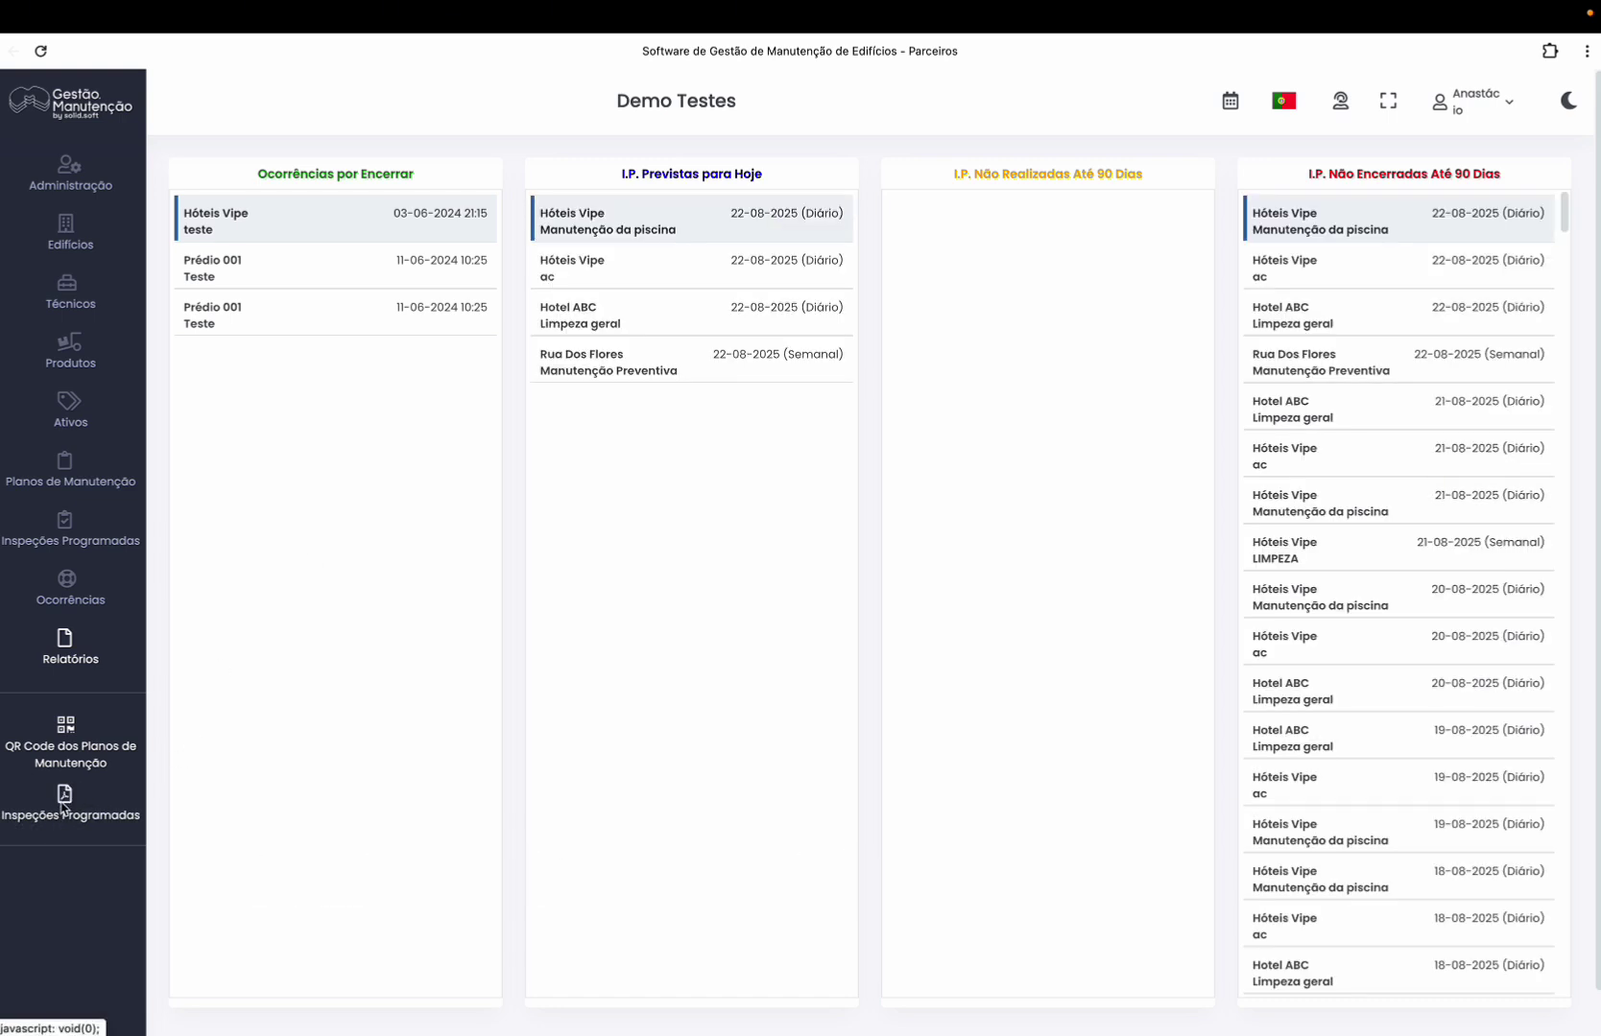
Preview the scheduled inspections report for 05 - Rua Dos Flores, plan Manutenção Preventiva, from 23-07-2025 to 22-08-2025, then leave it
click(60, 814)
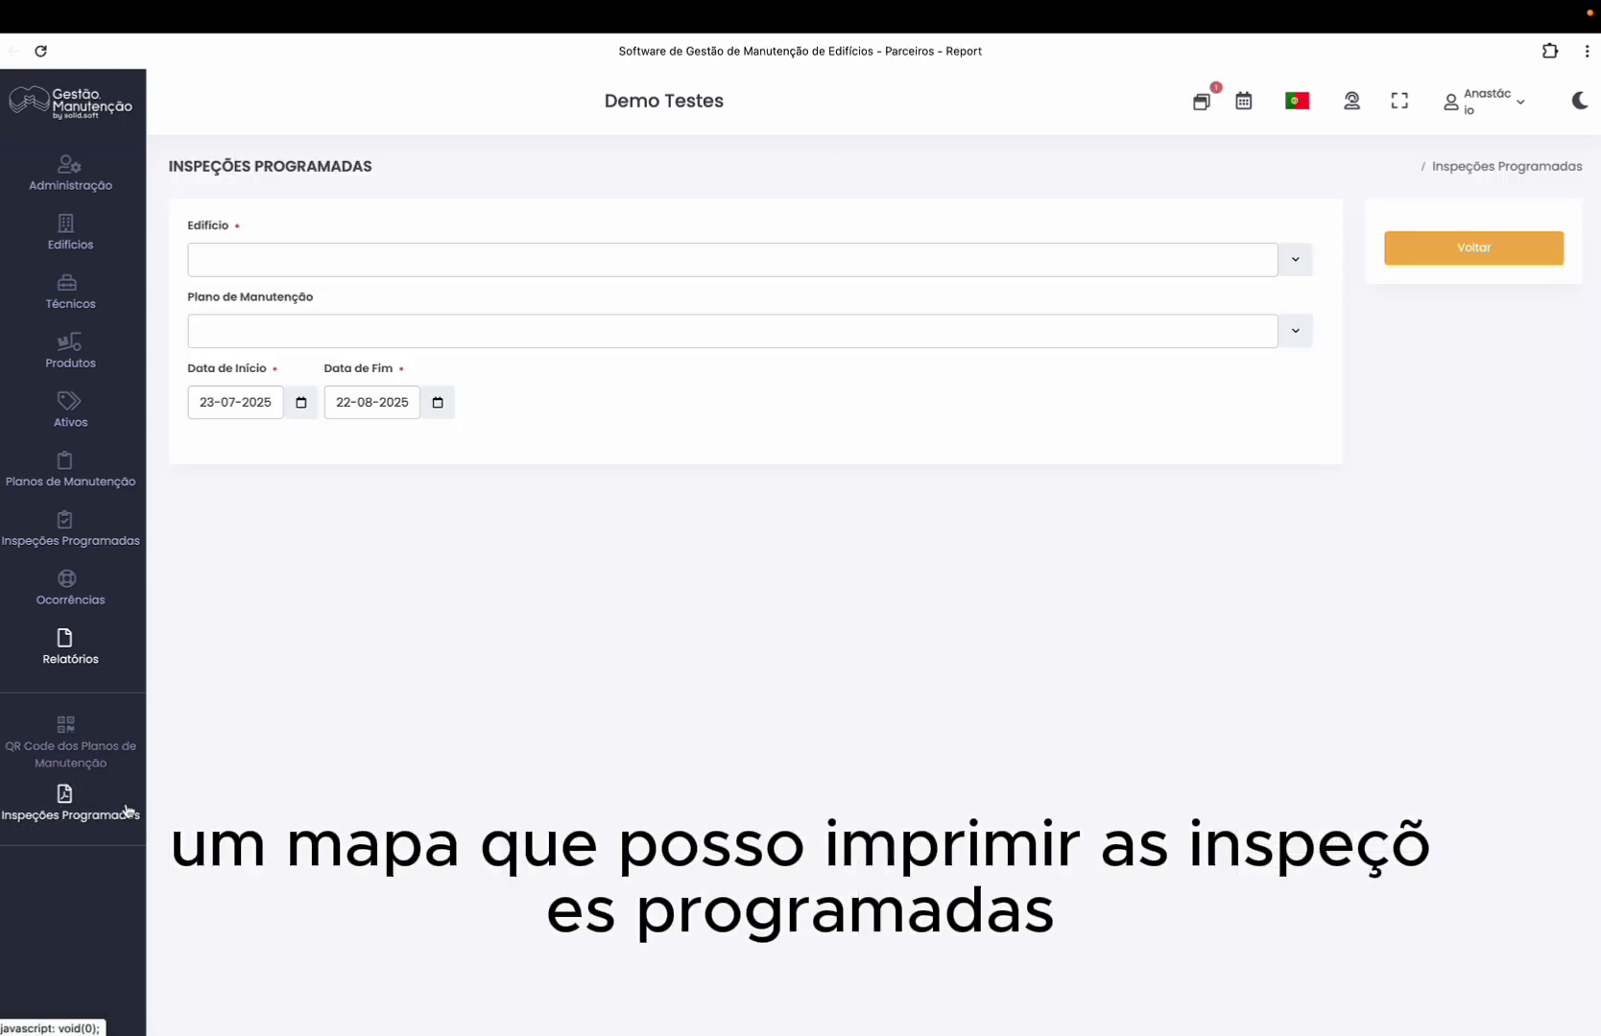
click(327, 260)
click(311, 415)
click(362, 329)
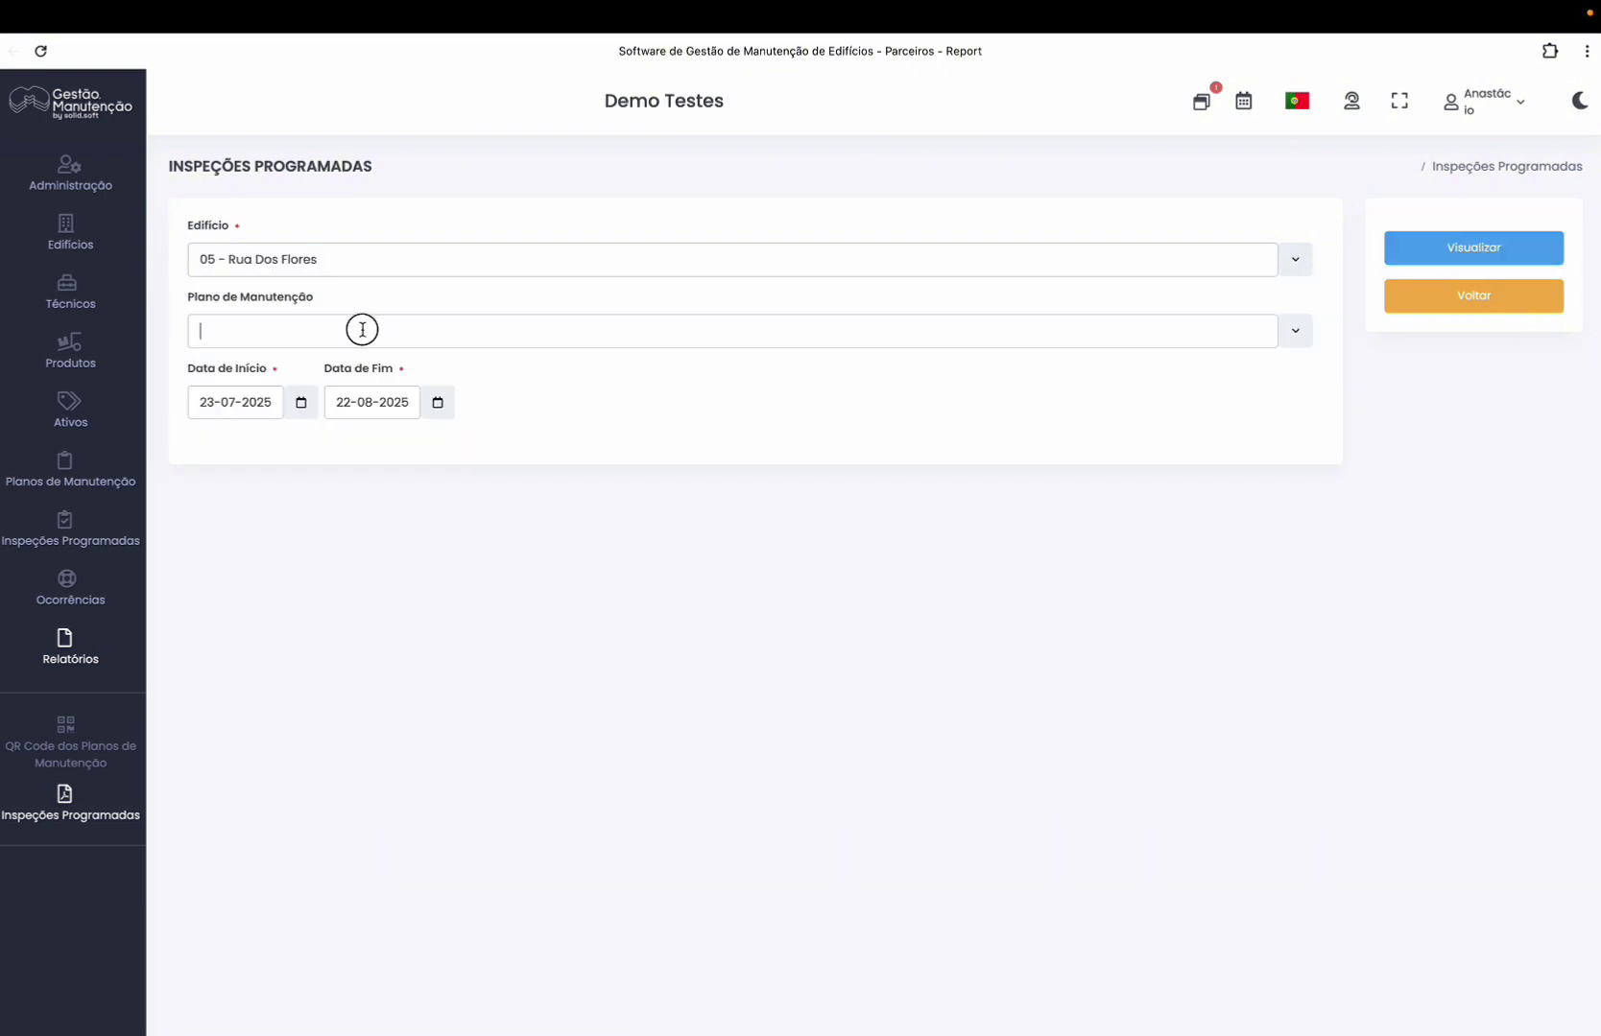
click(305, 372)
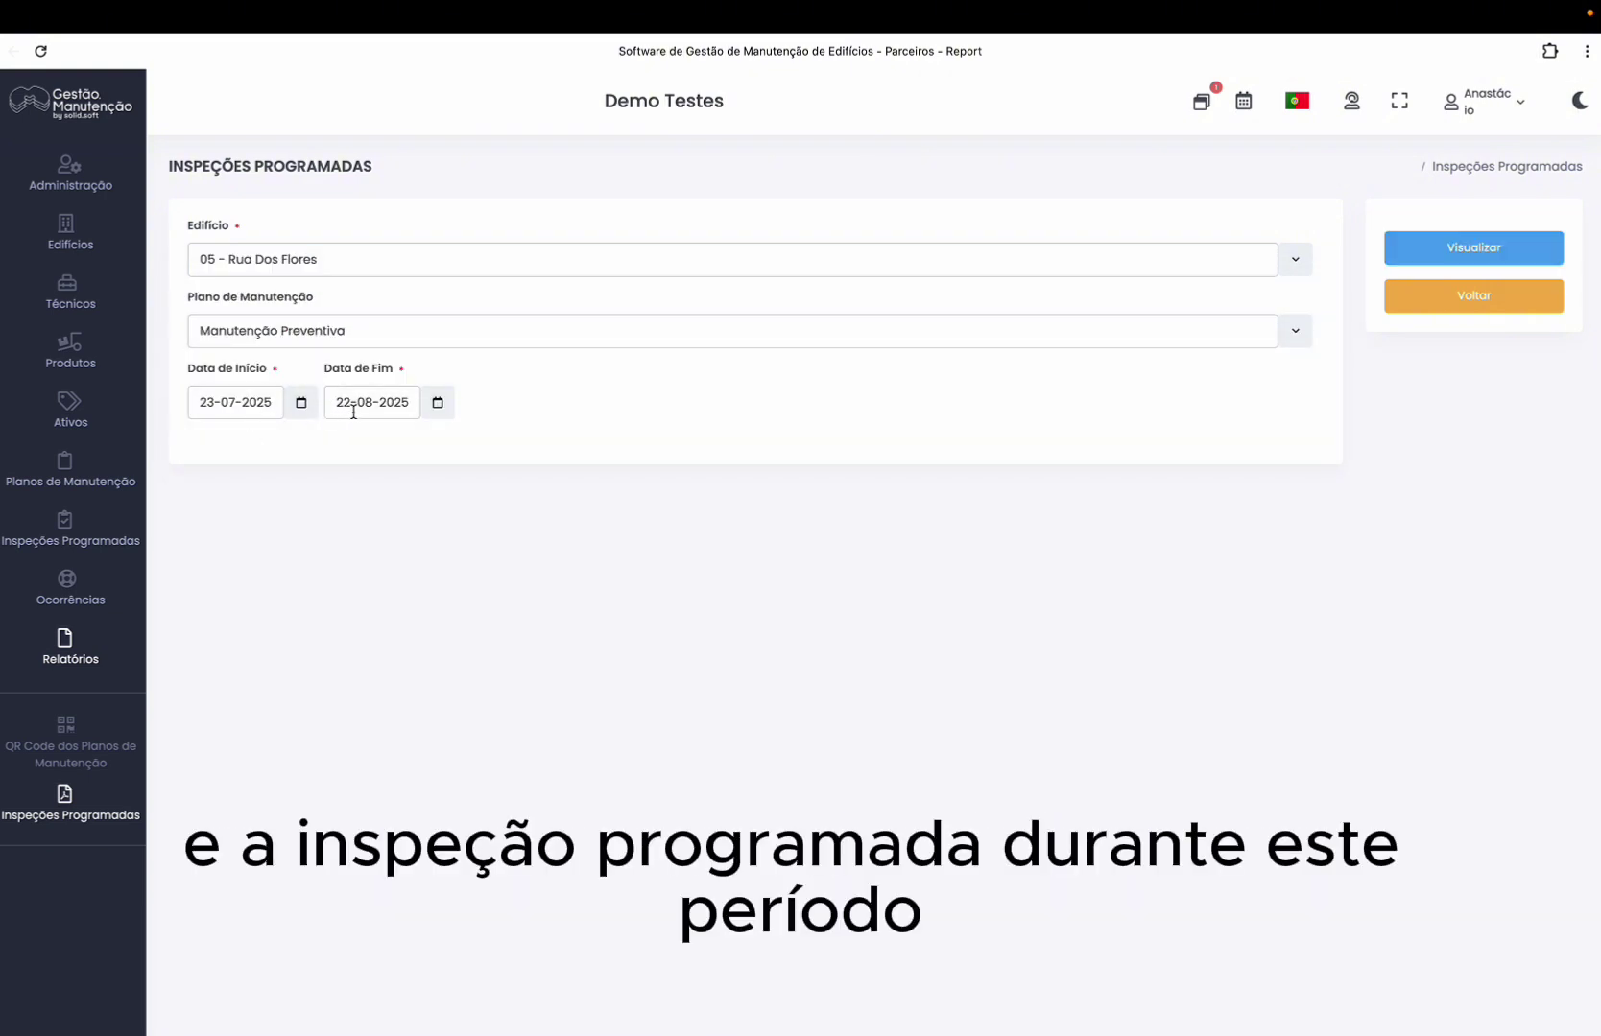
click(1471, 257)
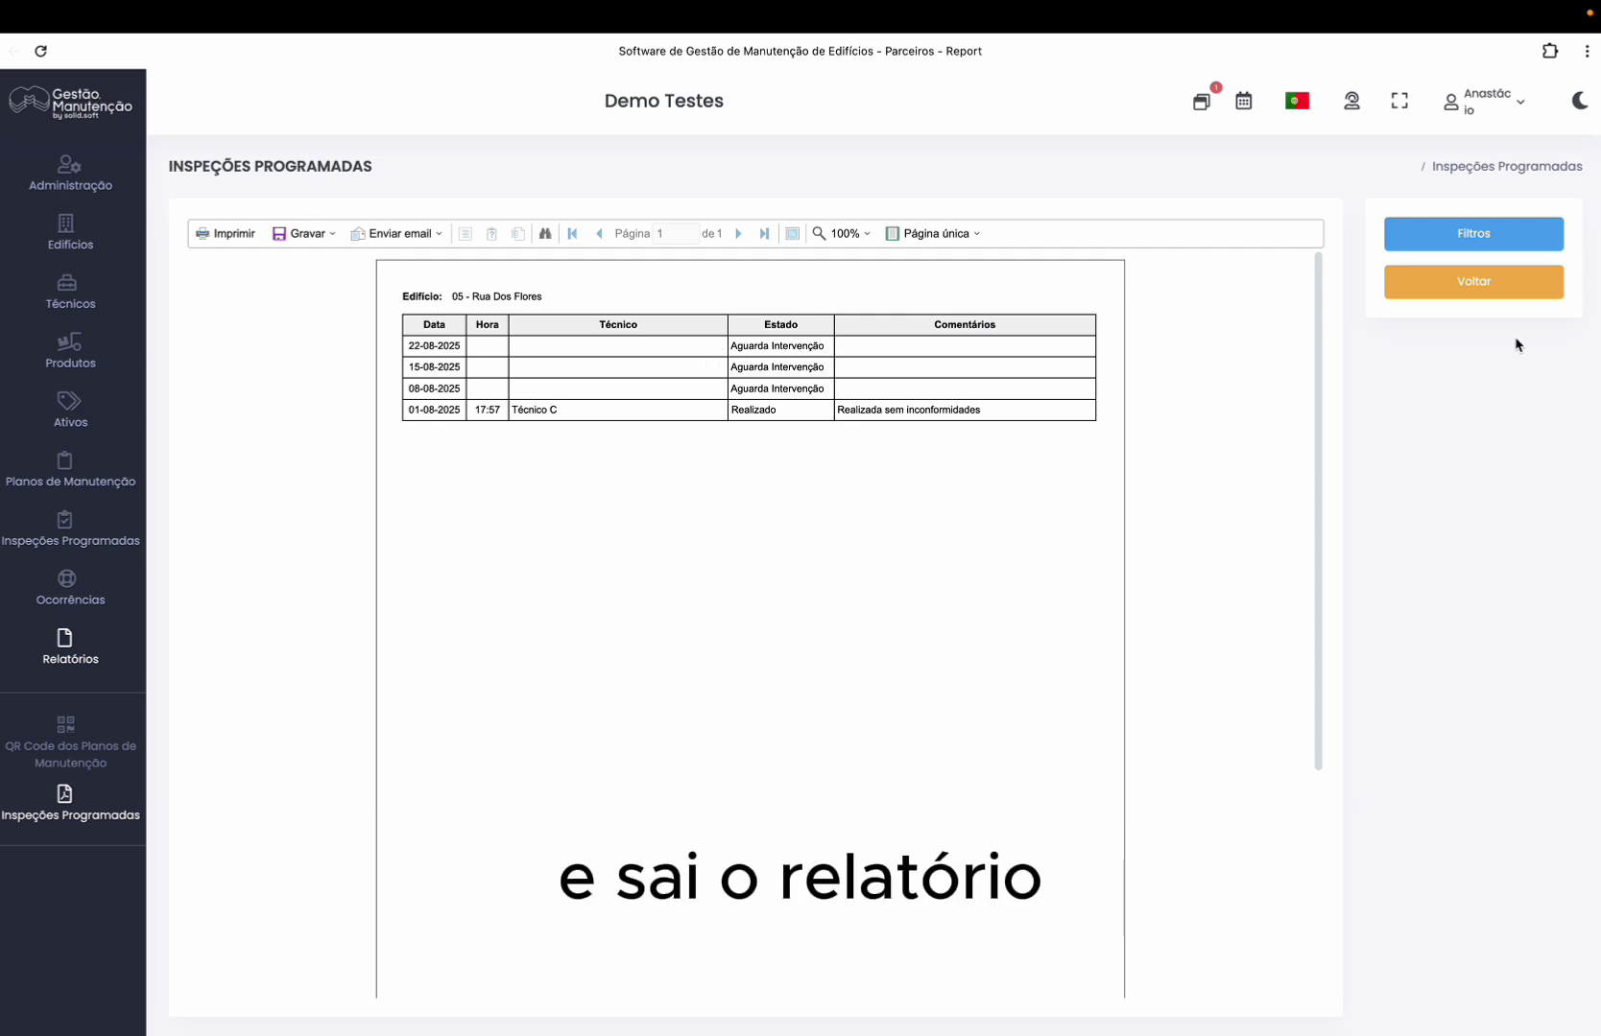
click(1501, 285)
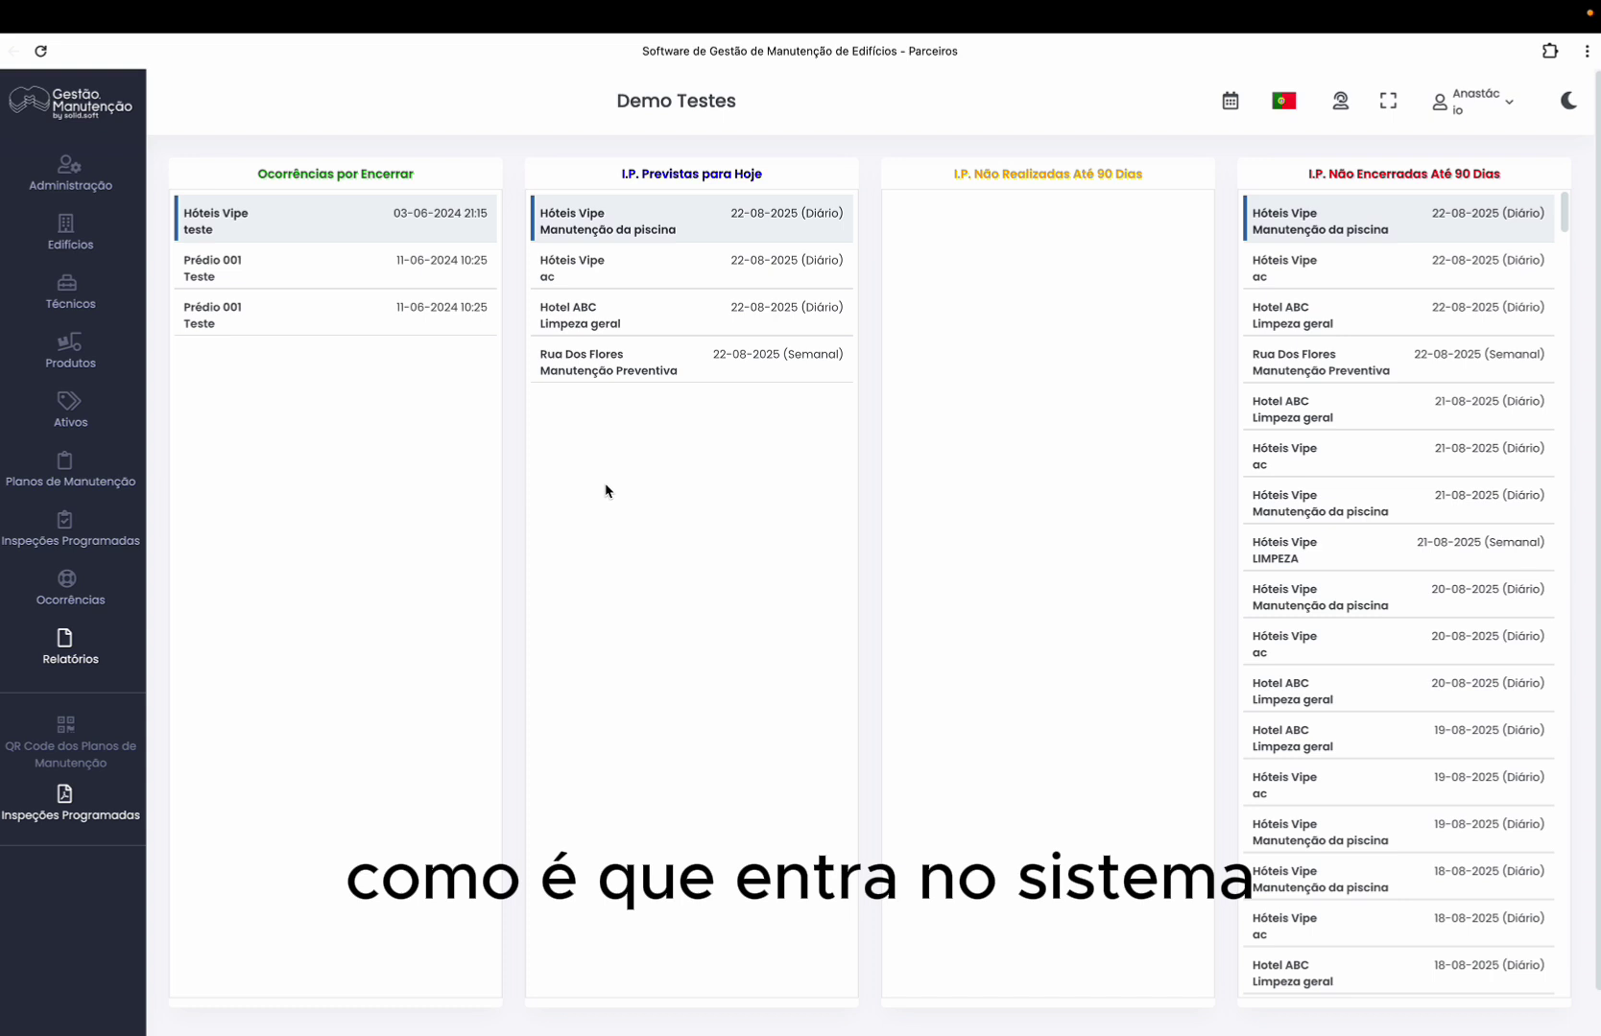
Open the user records in Administração, check the Desktop Padrão options for the first user and the administrator, then leave the records
click(69, 173)
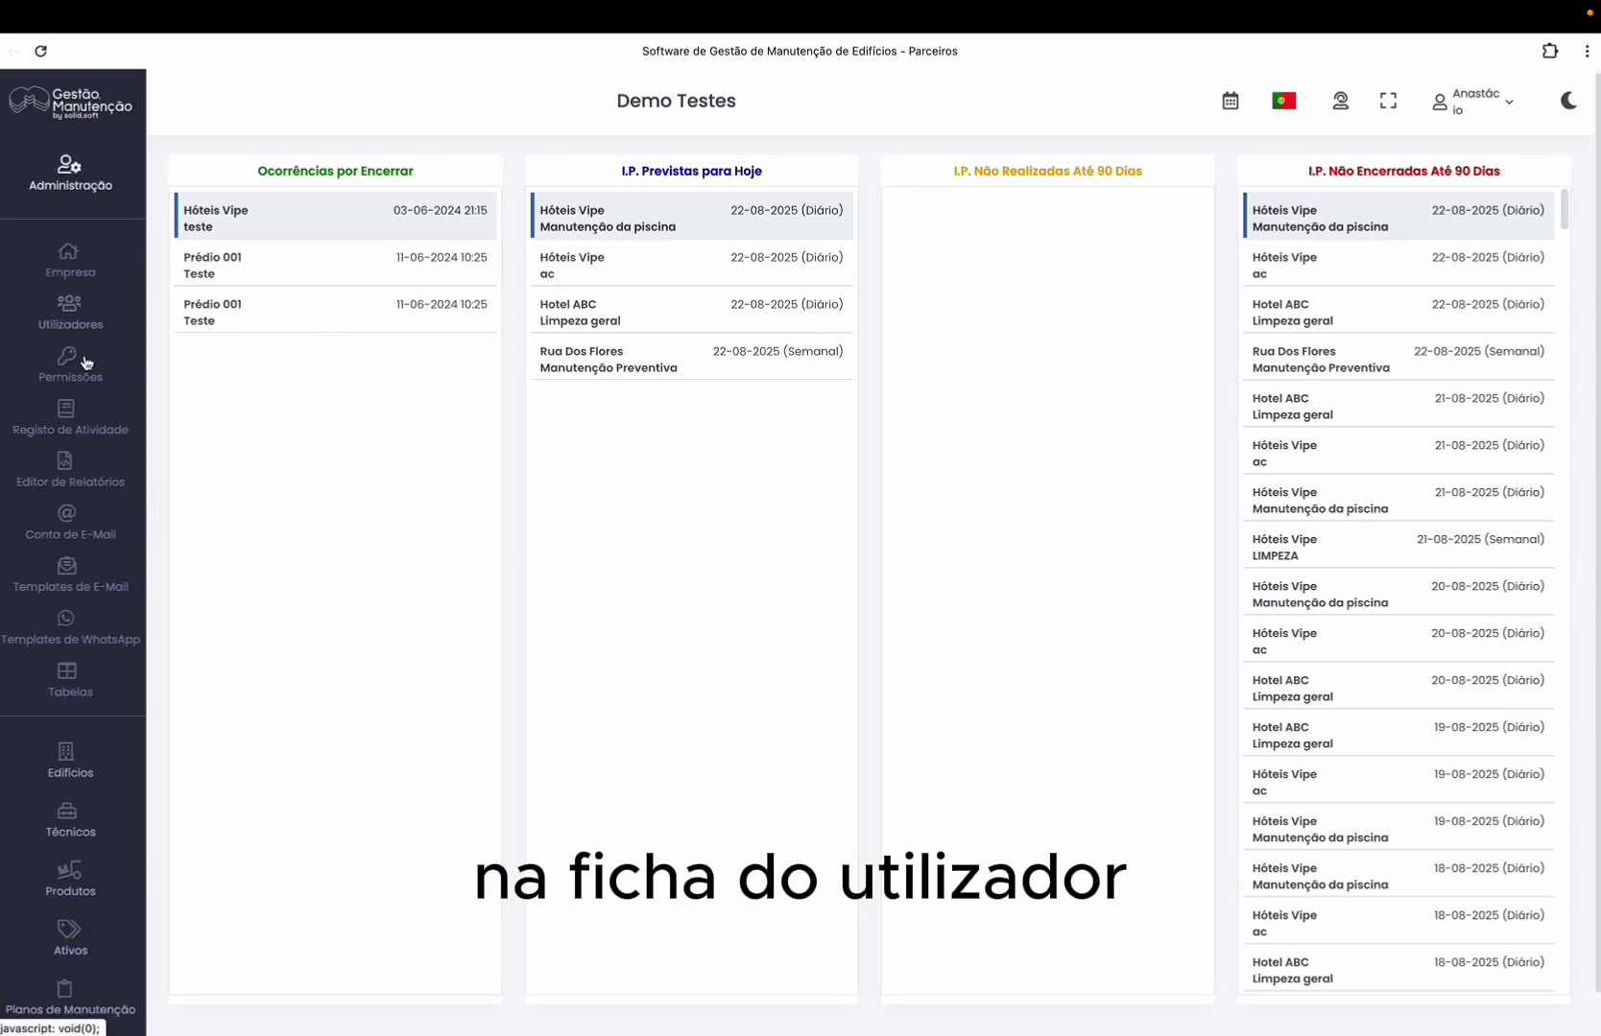
click(67, 325)
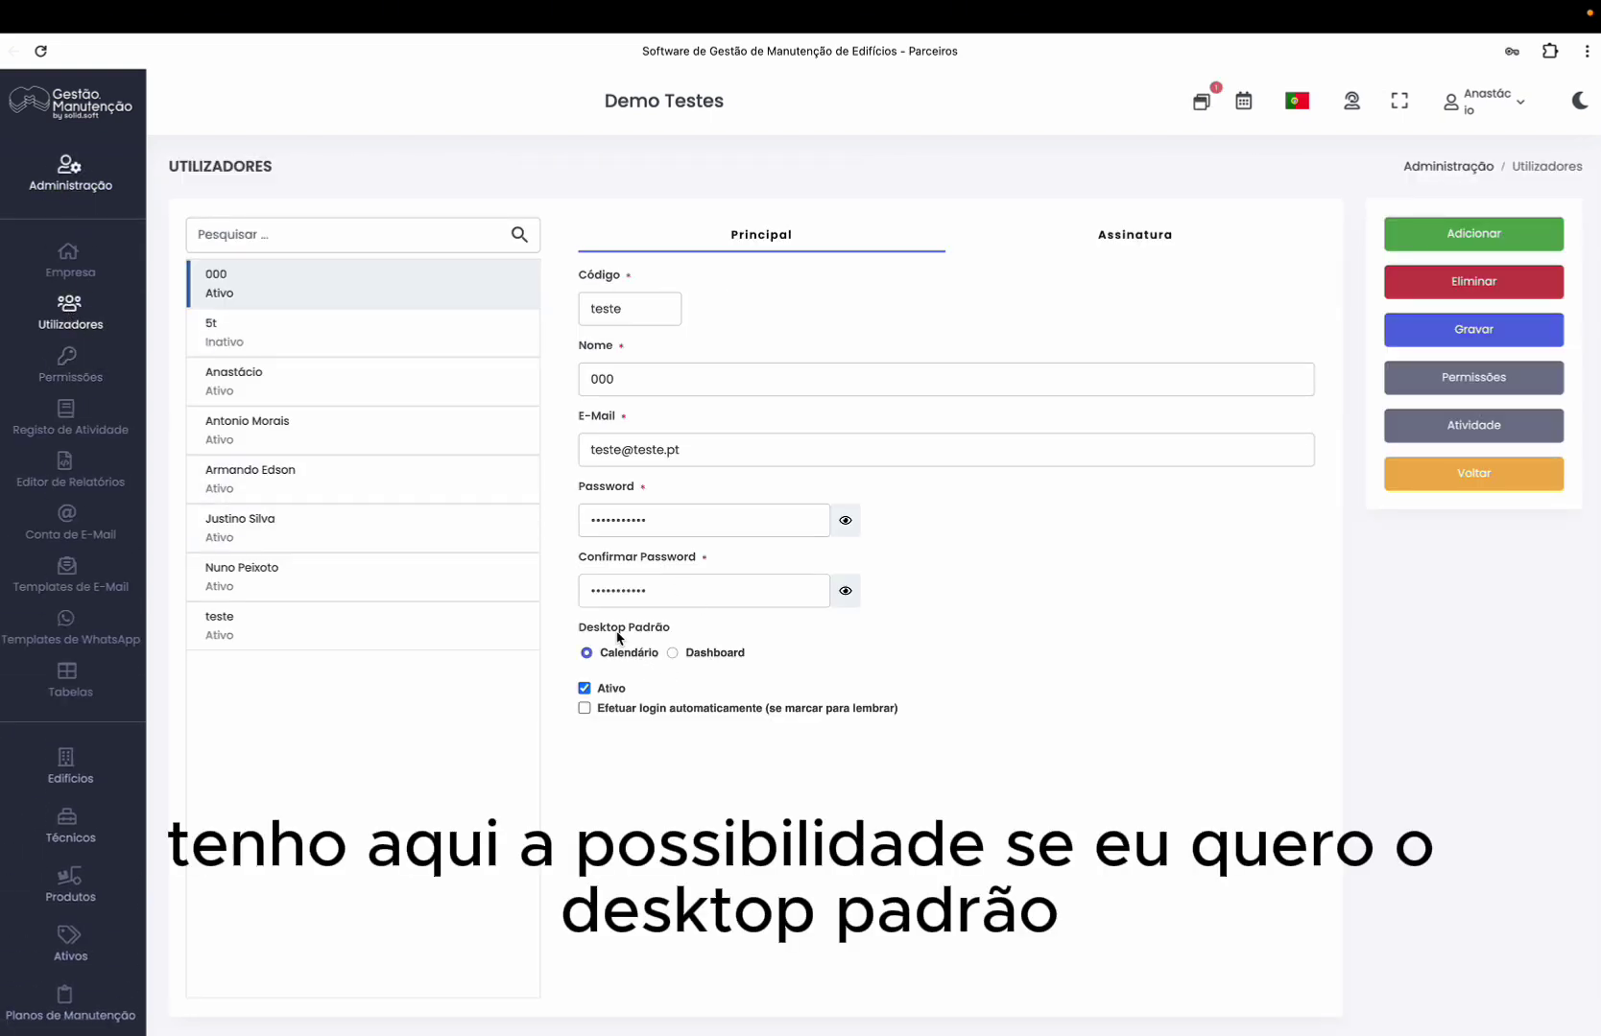
drag(592, 629, 645, 637)
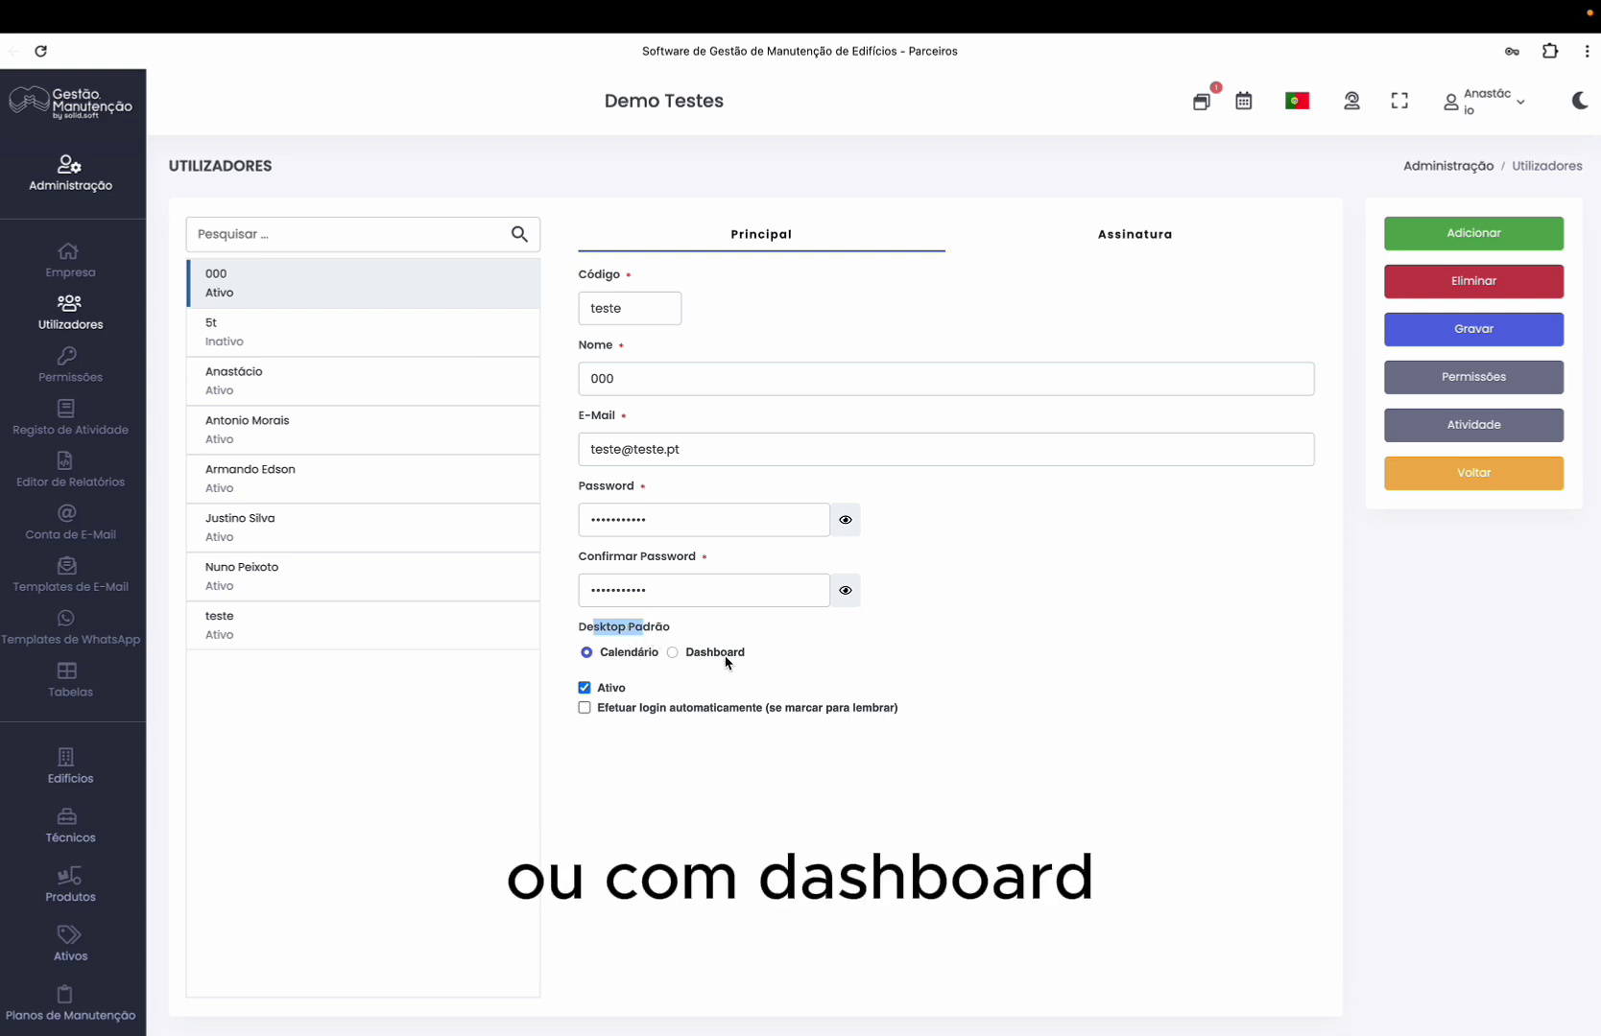
click(302, 388)
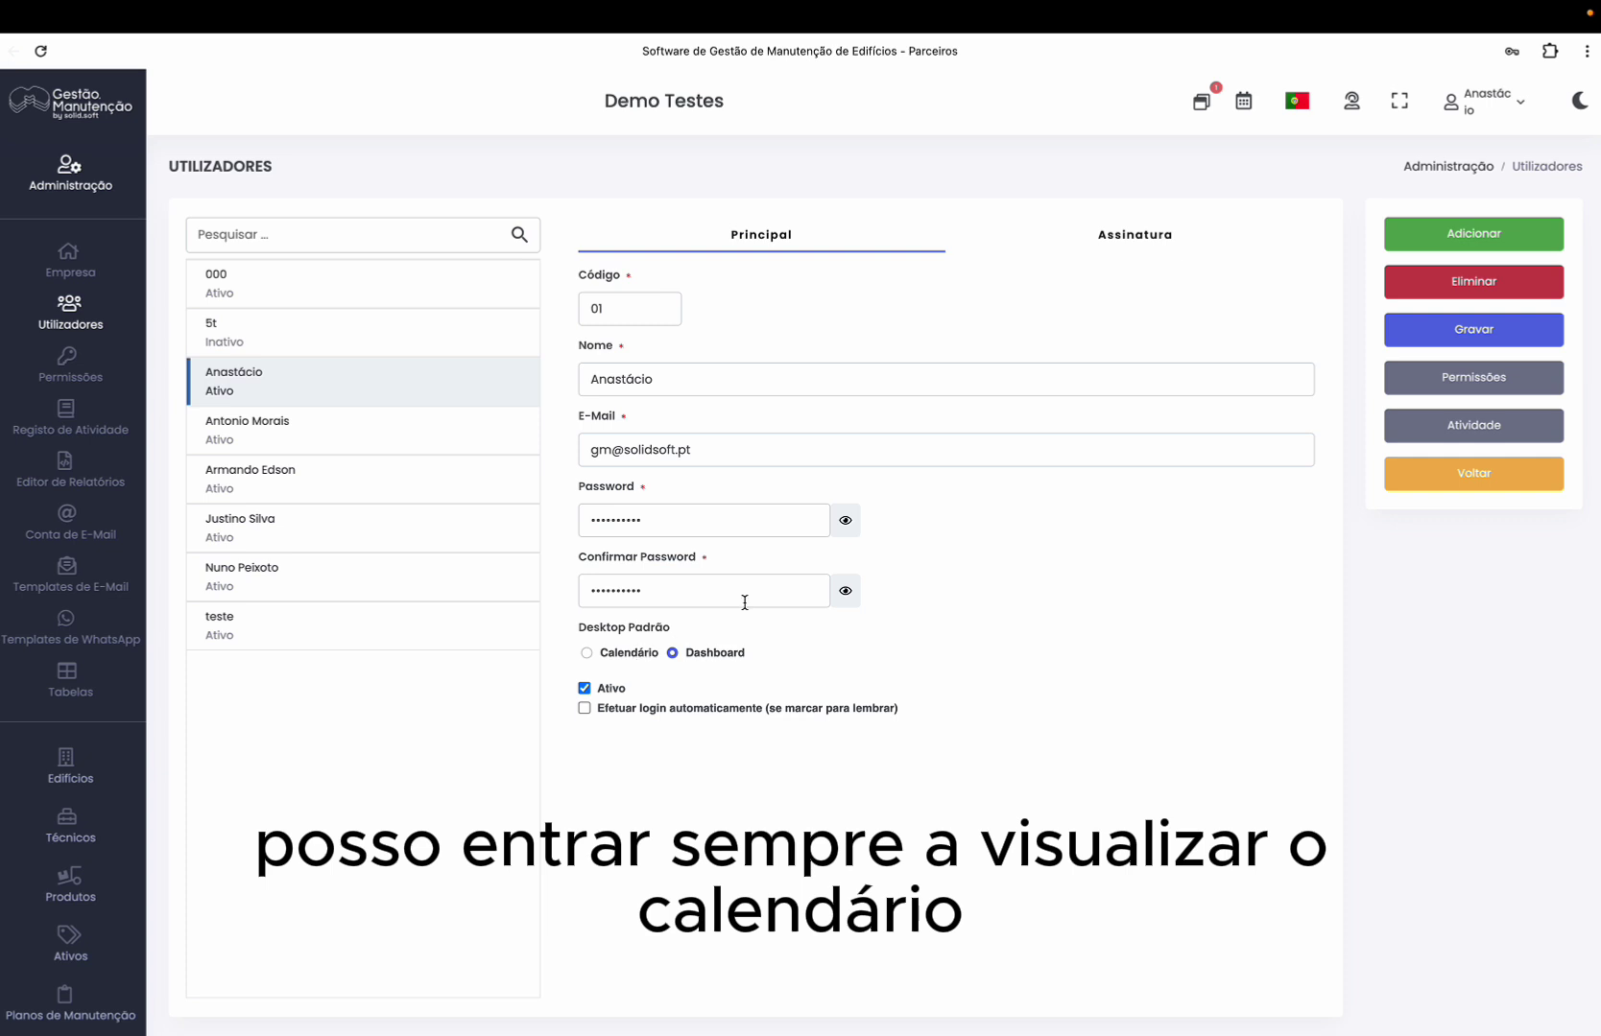
click(1465, 472)
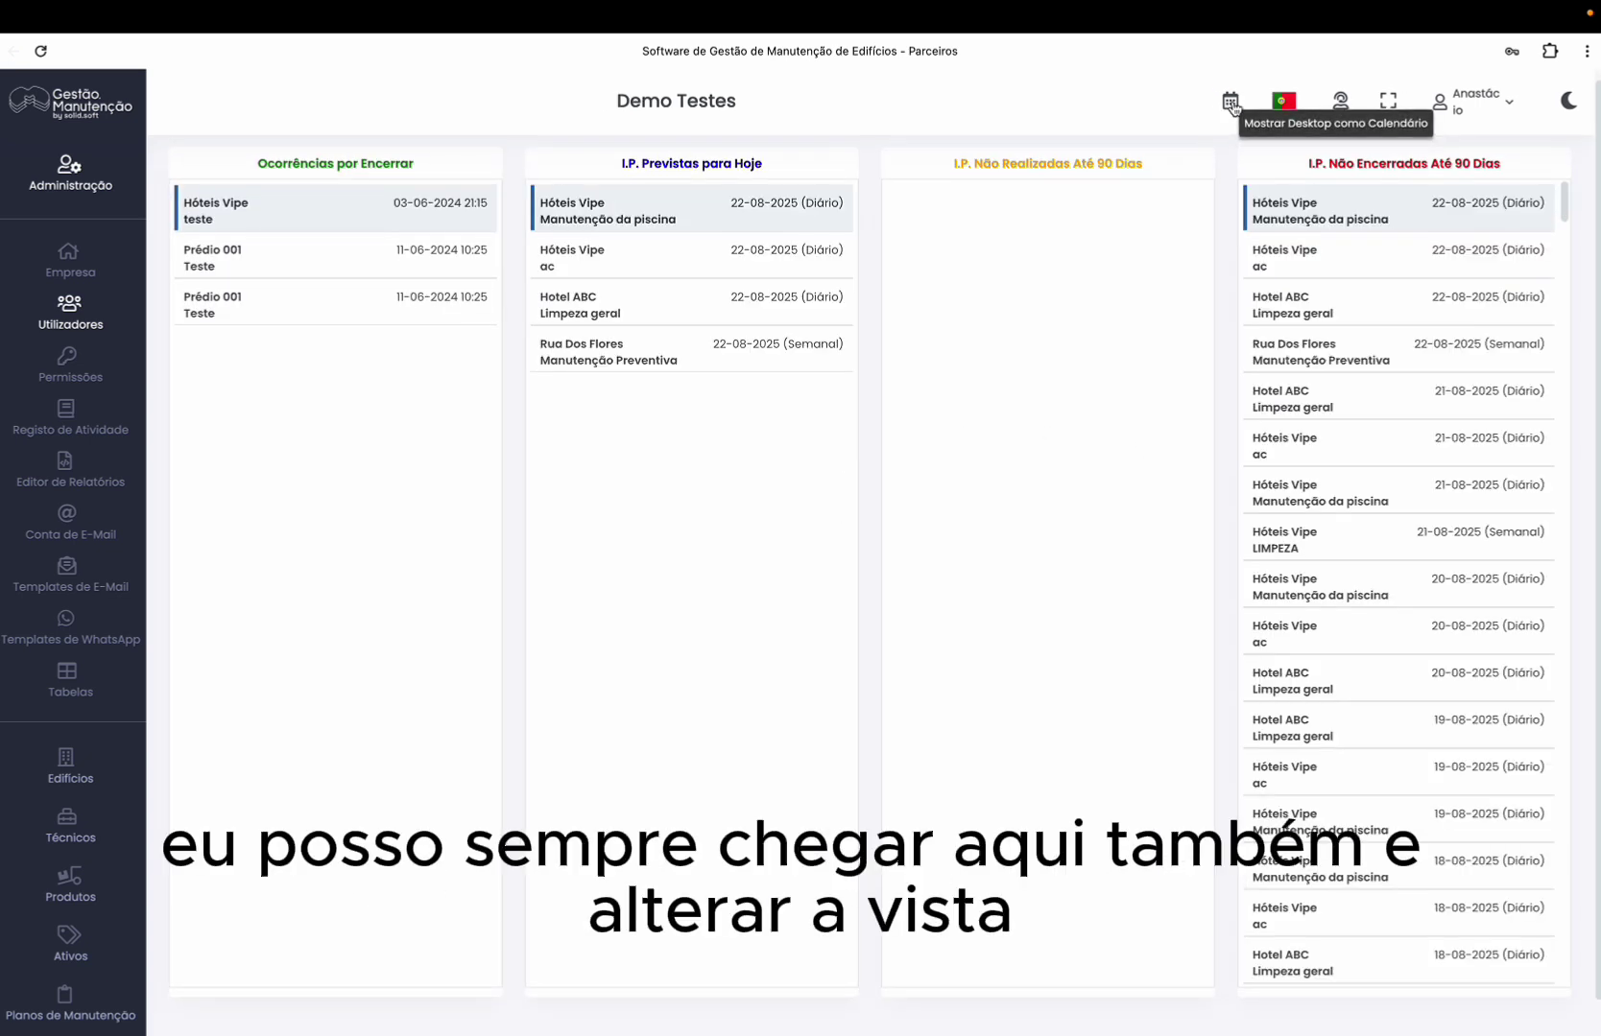
Show the desktop as a calendar, look over the August 2025 maintenance schedule, and return to the dashboard view
click(1232, 108)
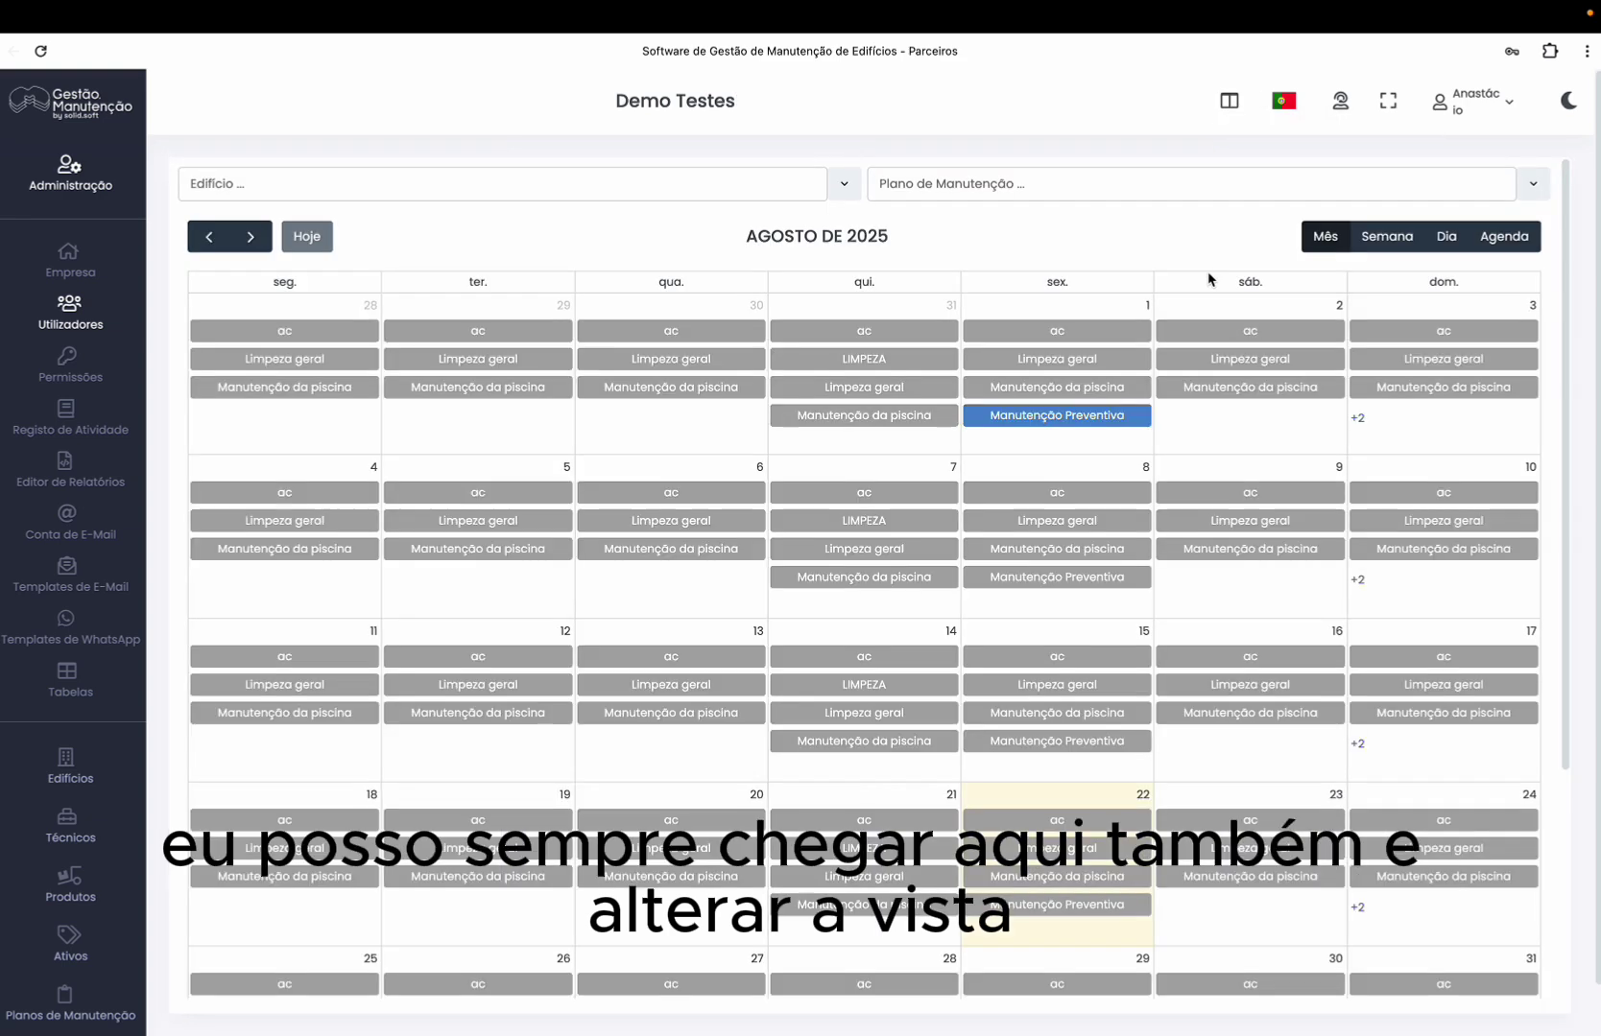
scroll(1144, 394, down, 2)
scroll(1151, 401, up, 2)
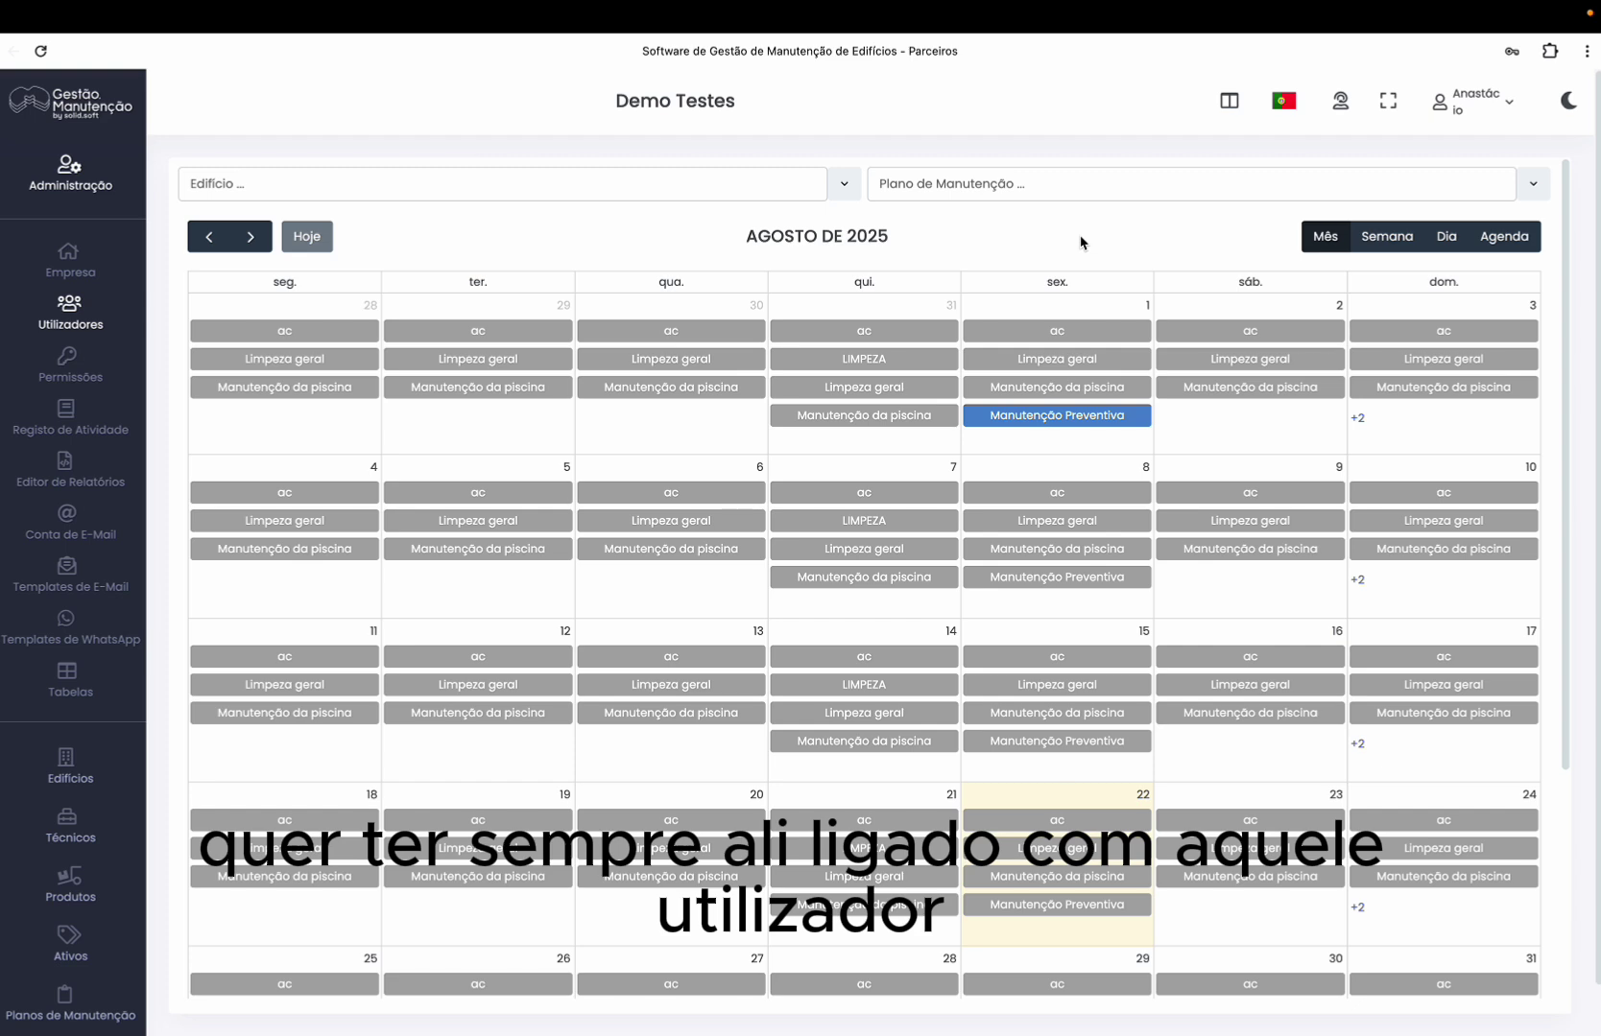
click(1228, 103)
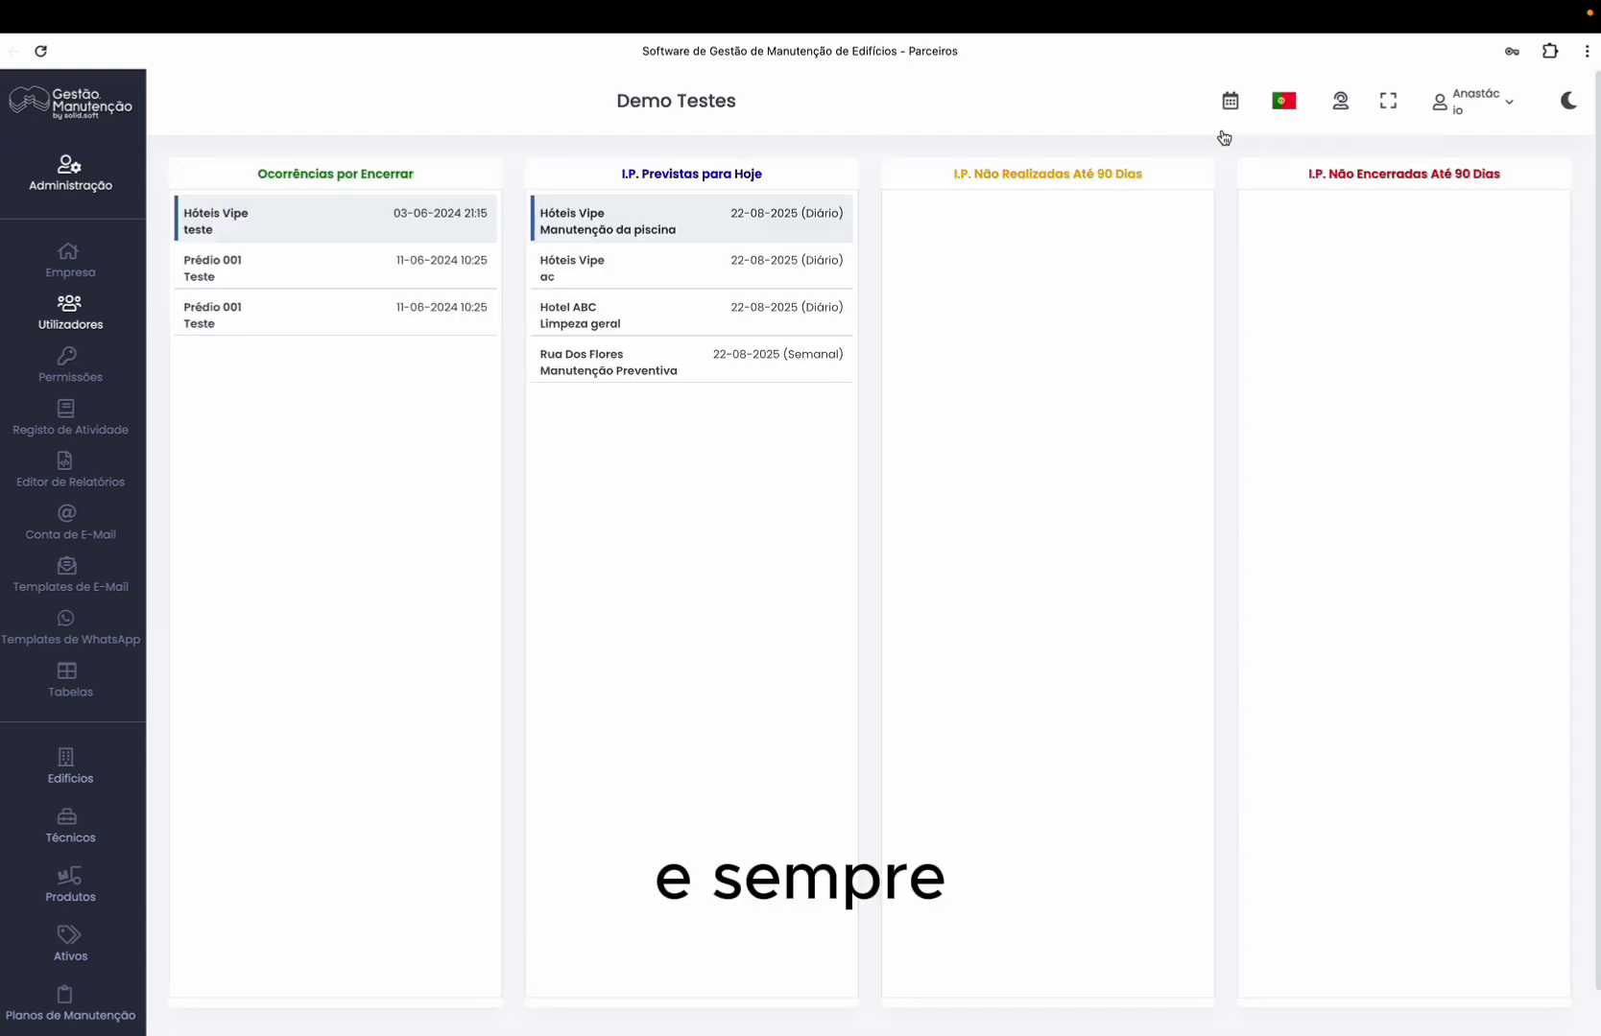